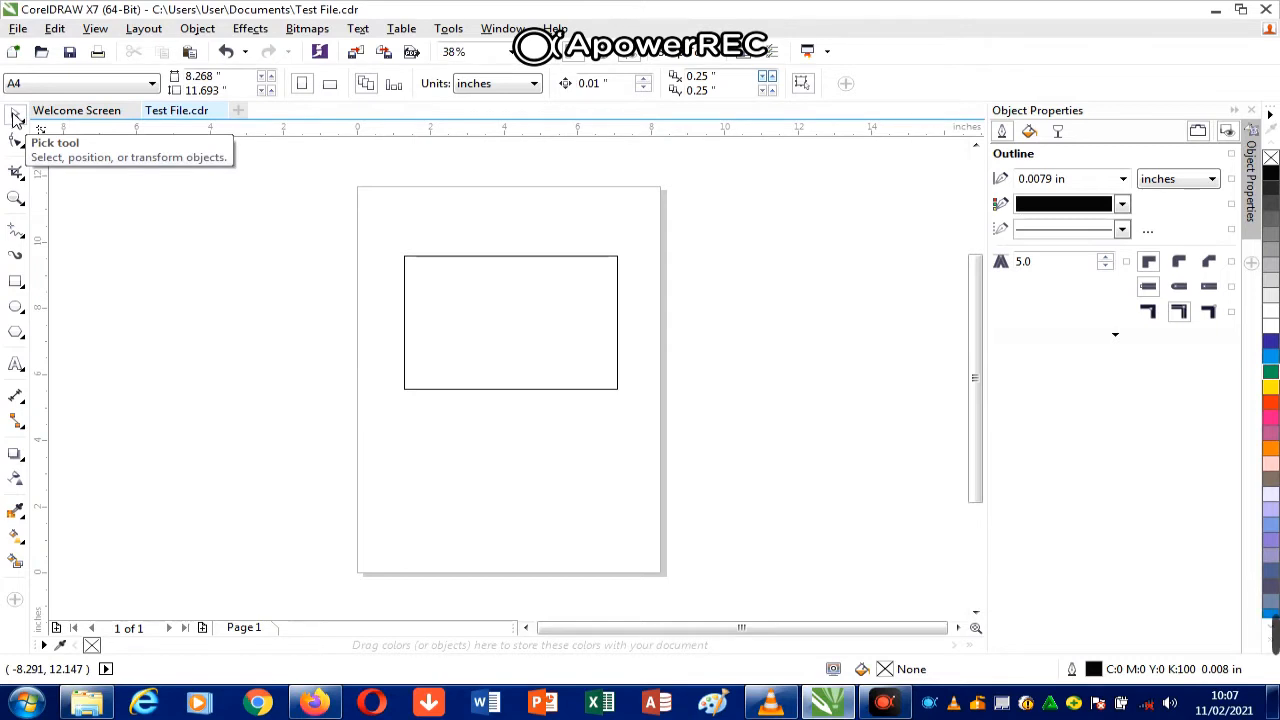
# Step: Move the rectangle so that most of it lies off the page's left side
pyautogui.click(463, 280)
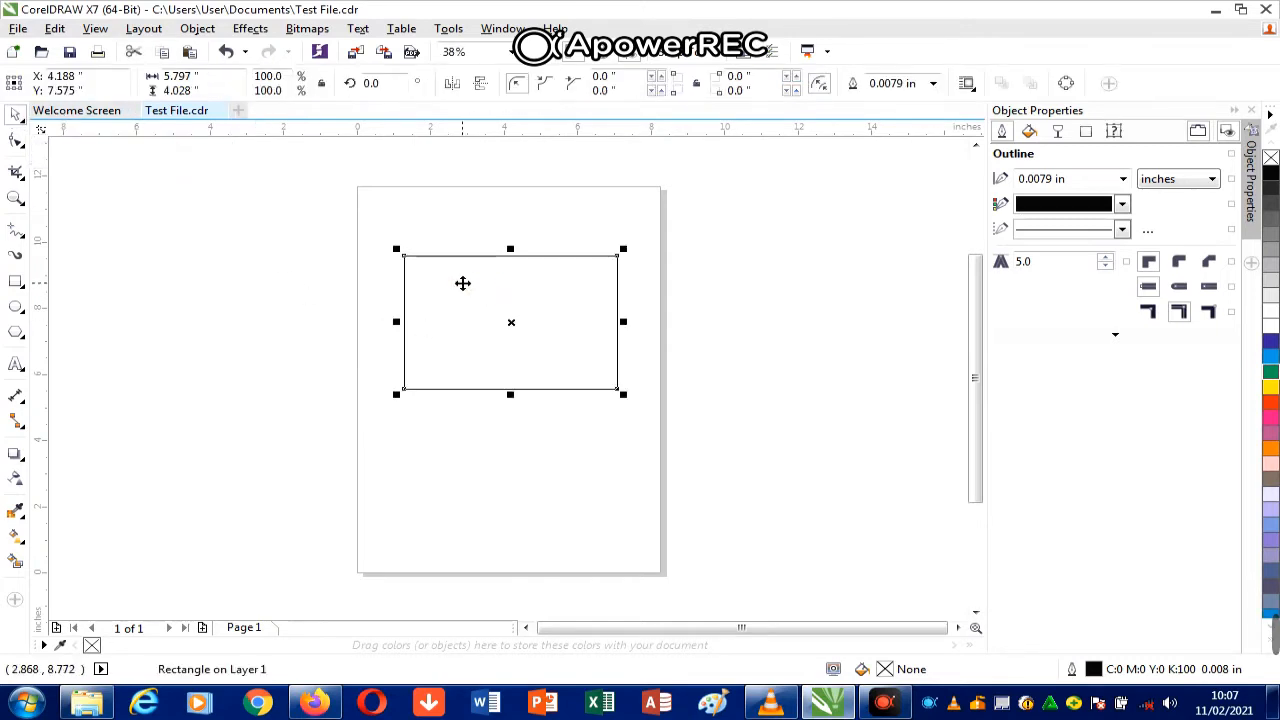
pyautogui.moveTo(463, 283); pyautogui.dragTo(288, 288)
pyautogui.click(396, 250)
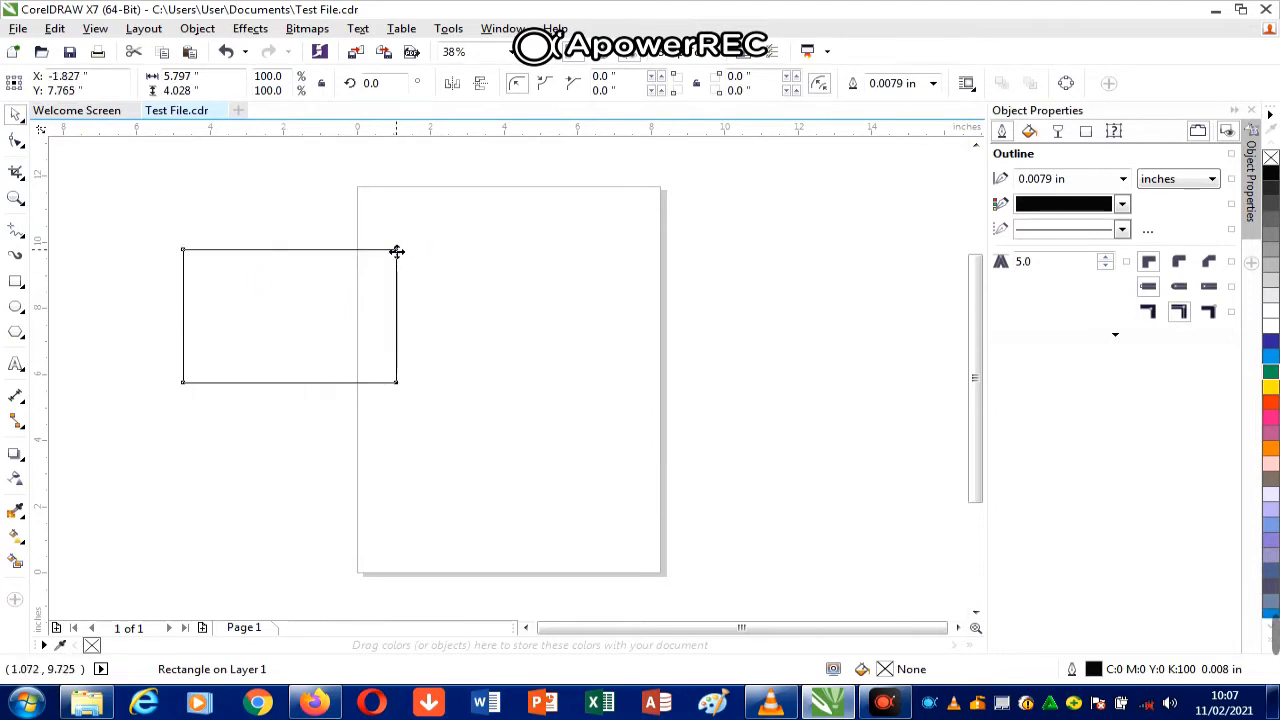
# Step: Rotate the rectangle clockwise about its centre to an angle of about 322°
pyautogui.click(396, 250)
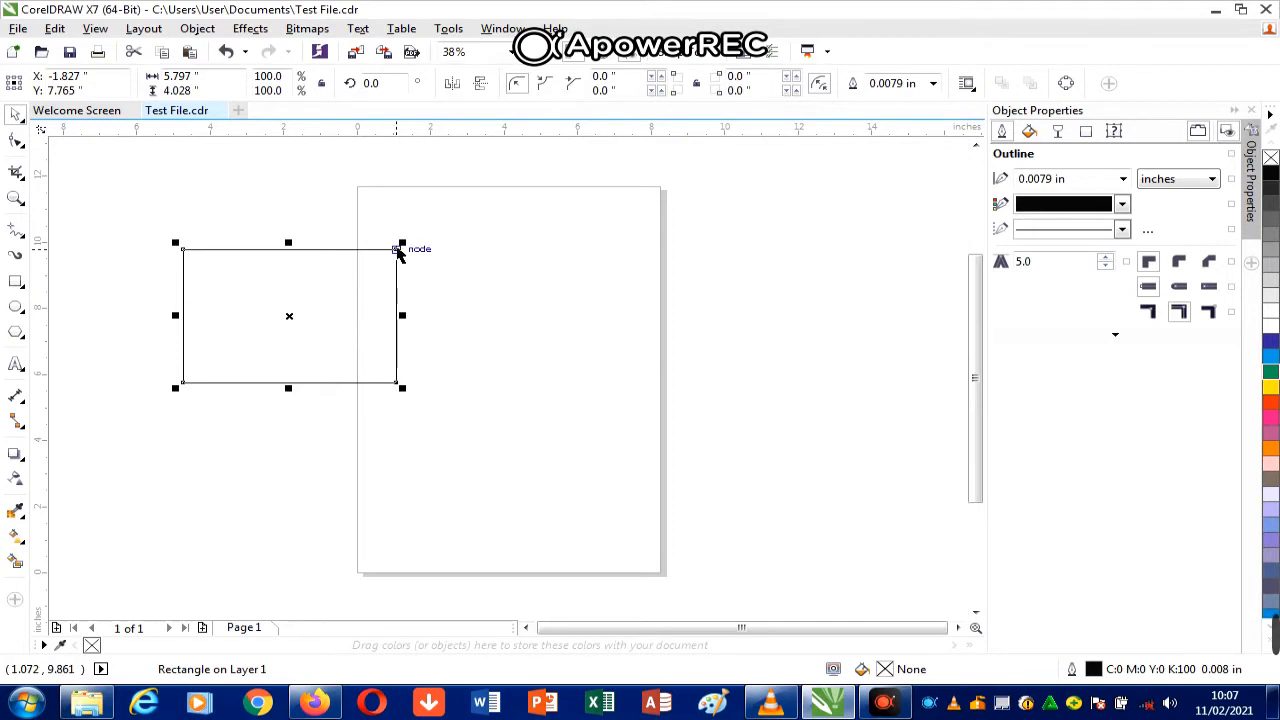
pyautogui.click(397, 250)
pyautogui.click(397, 250)
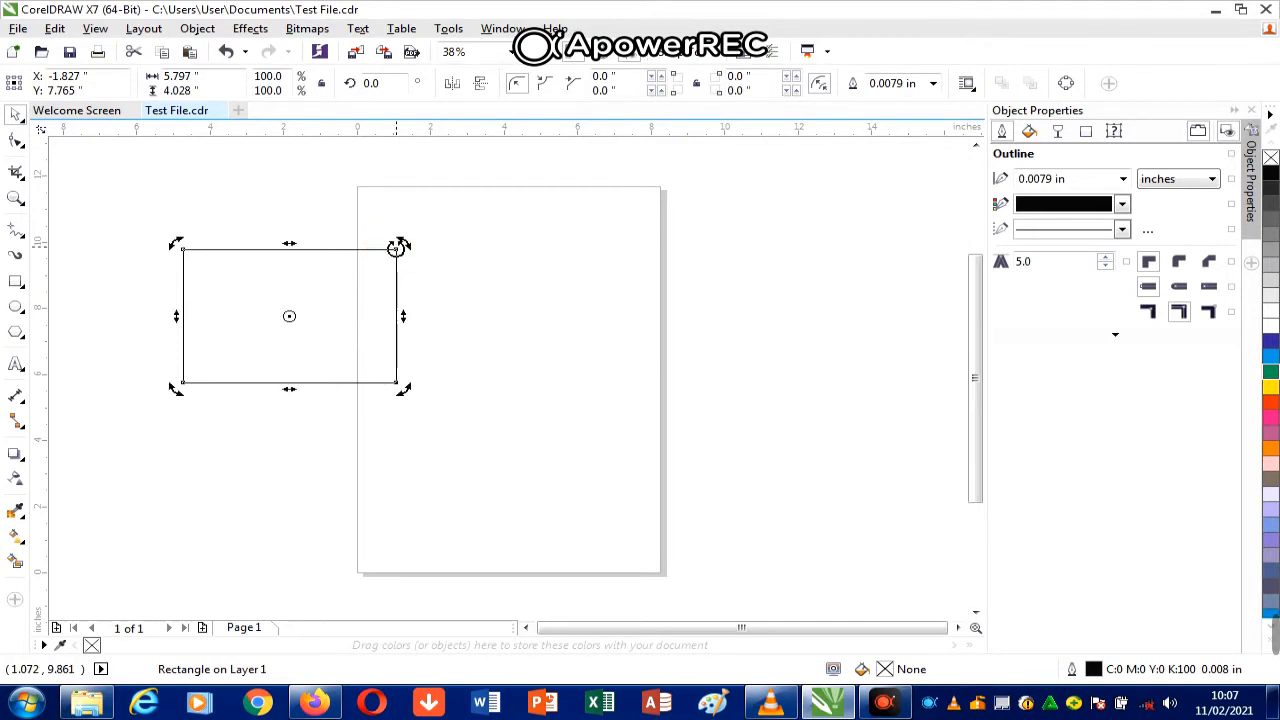
pyautogui.click(397, 249)
pyautogui.click(397, 249)
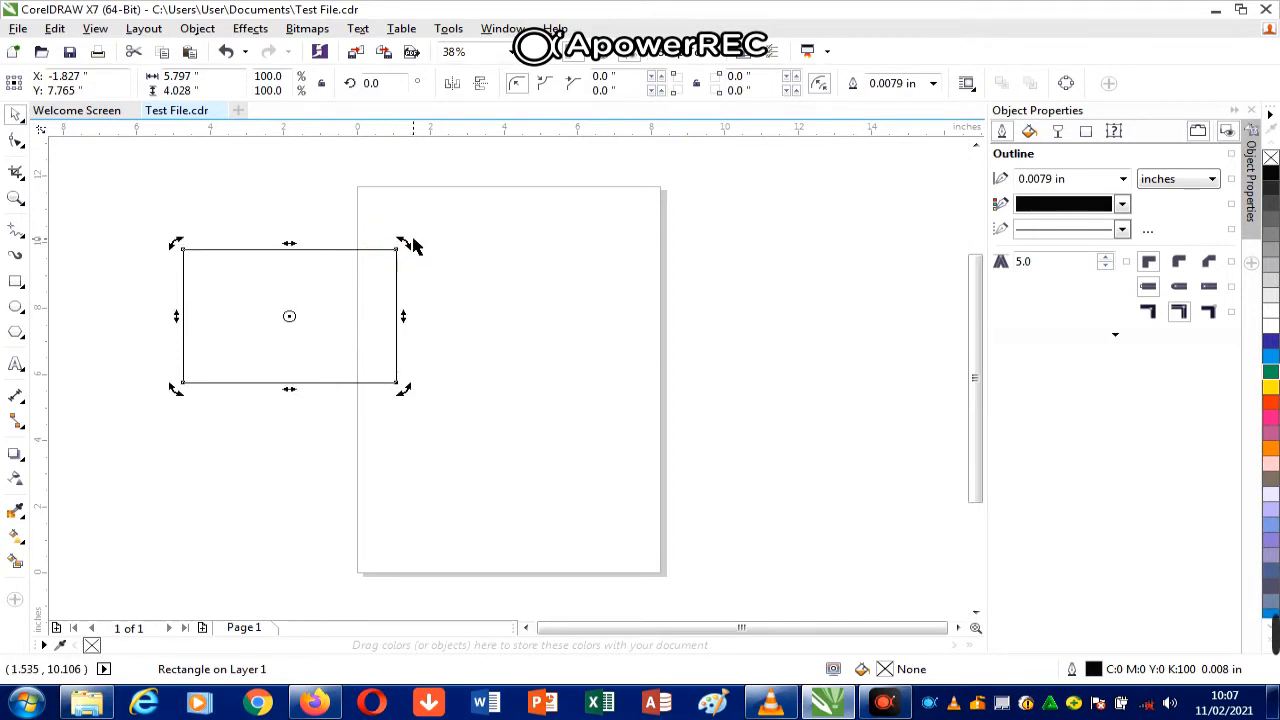
pyautogui.moveTo(405, 243); pyautogui.dragTo(429, 320)
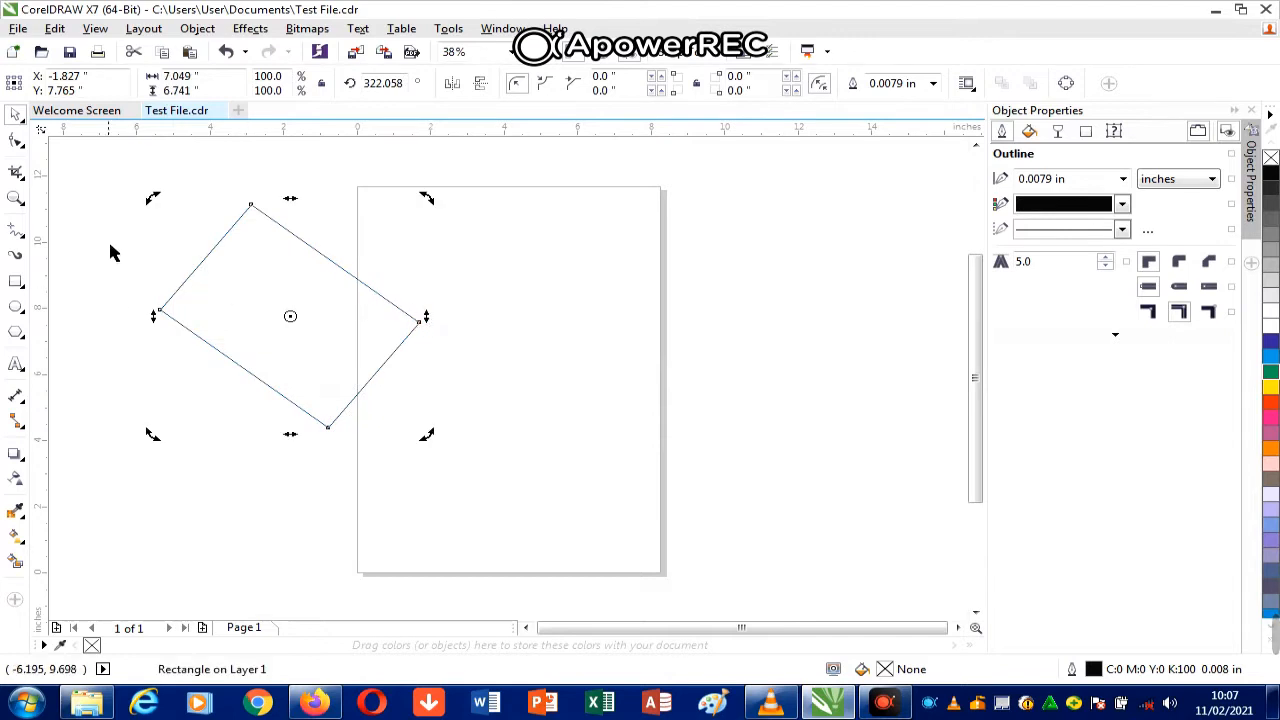
# Step: Move the rotated rectangle onto the page and reposition it several times with the Freehand Pick tool
pyautogui.click(23, 121)
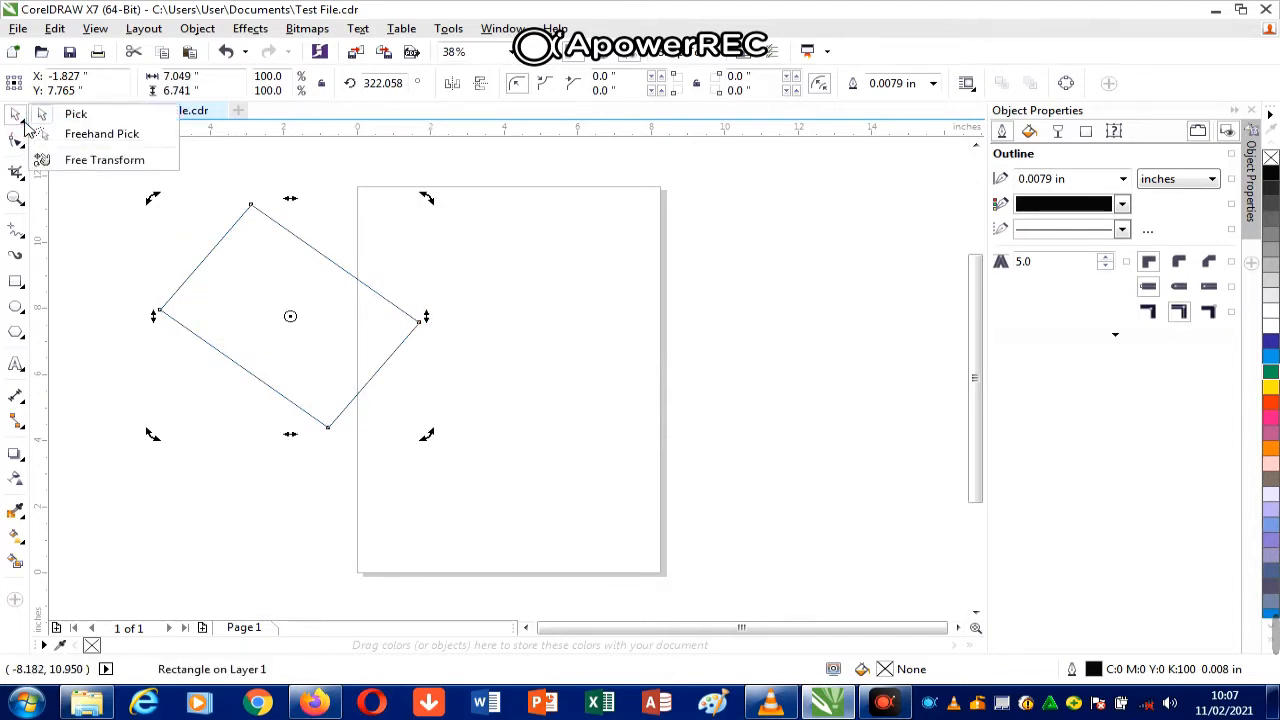
pyautogui.click(102, 134)
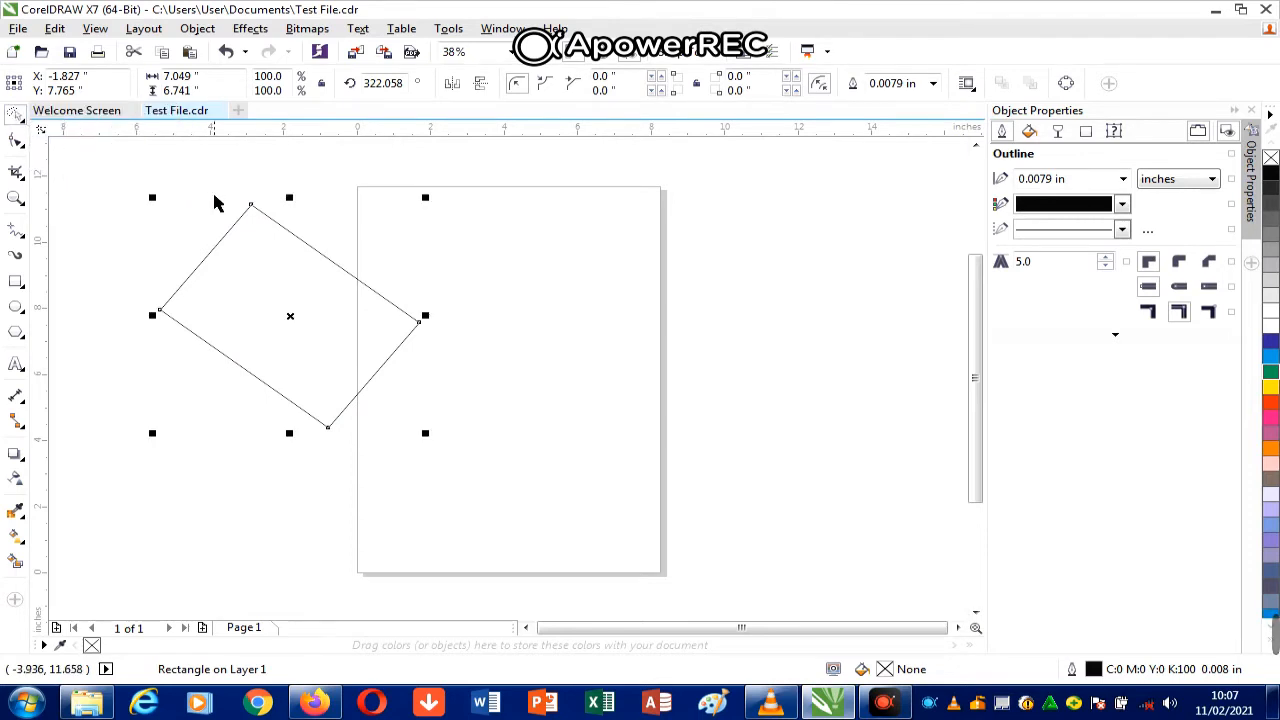
pyautogui.moveTo(229, 249); pyautogui.dragTo(488, 273)
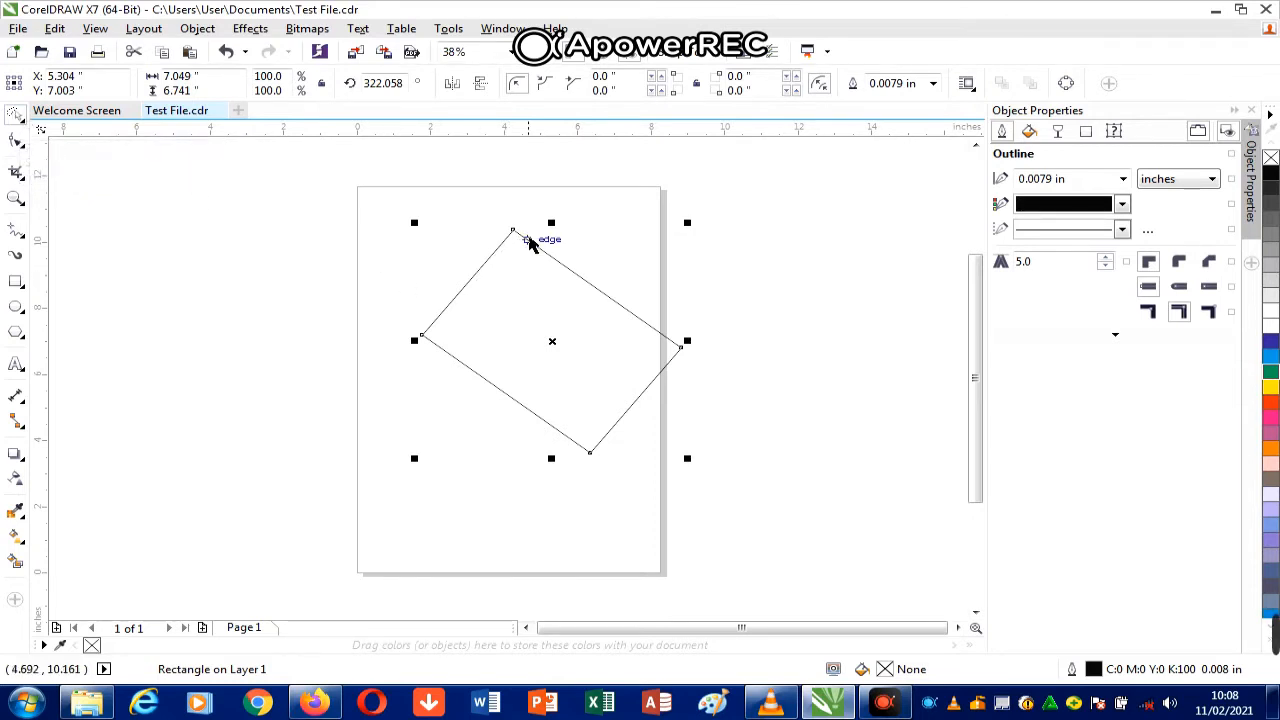
pyautogui.moveTo(514, 232); pyautogui.dragTo(420, 238)
pyautogui.moveTo(454, 280); pyautogui.dragTo(661, 242)
pyautogui.moveTo(666, 294); pyautogui.dragTo(491, 303)
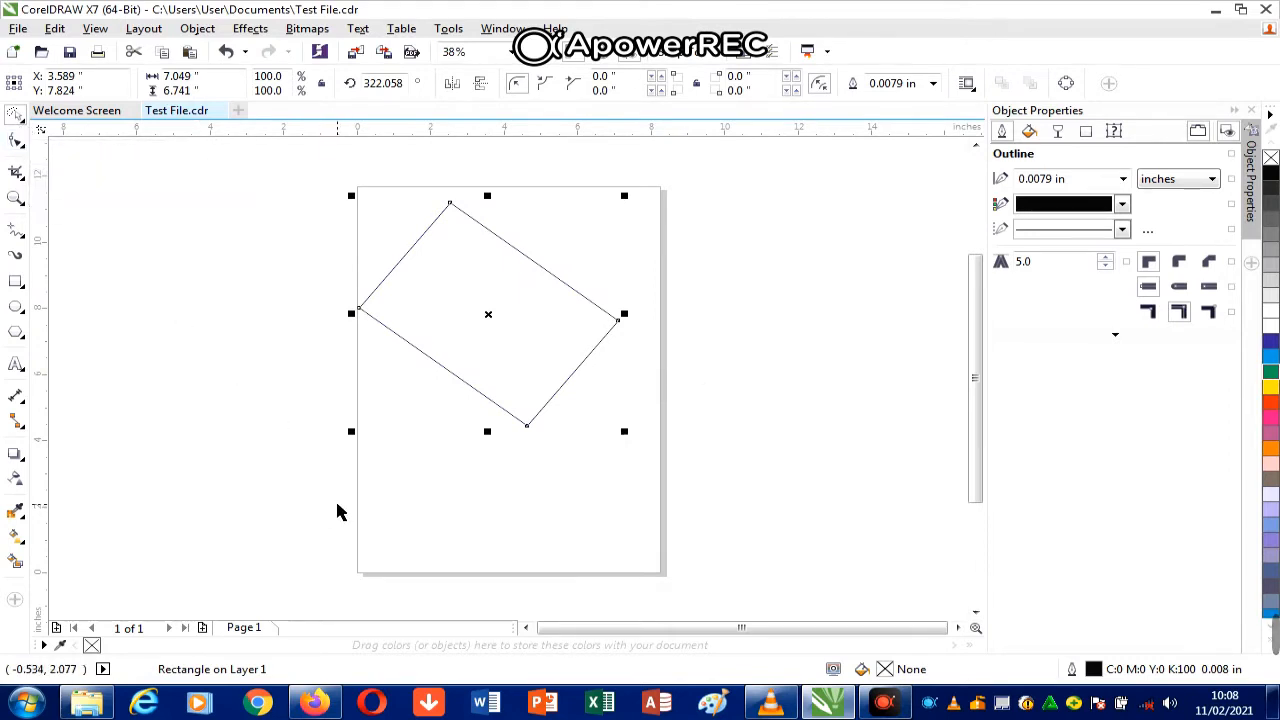
# Step: Undo the freehand moves and the rotation of the rectangle
pyautogui.hotkey('ctrl', 'z')
pyautogui.hotkey('ctrl', 'z')
pyautogui.hotkey('ctrl', 'z')
pyautogui.hotkey('ctrl', 'z')
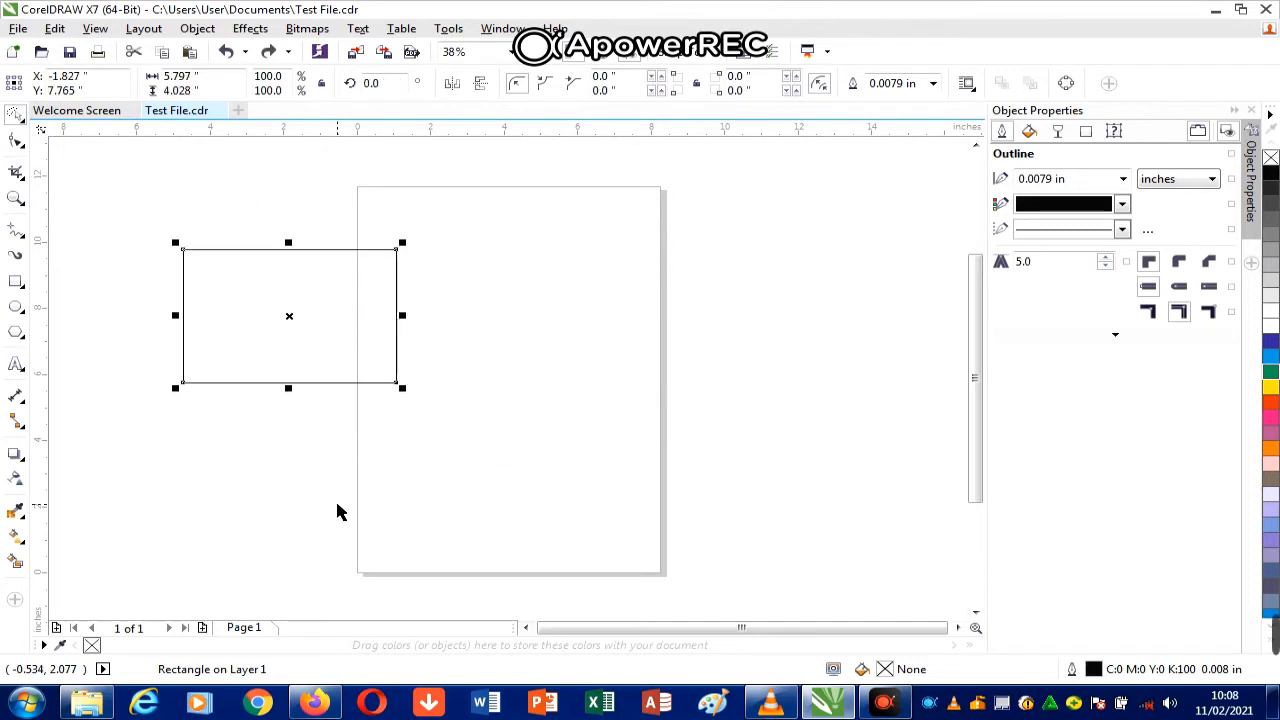
# Step: Move the rectangle back onto the page, round its corners to about 0.68 in with the Shape tool, and return to the Pick tool
pyautogui.moveTo(213, 296); pyautogui.dragTo(411, 302)
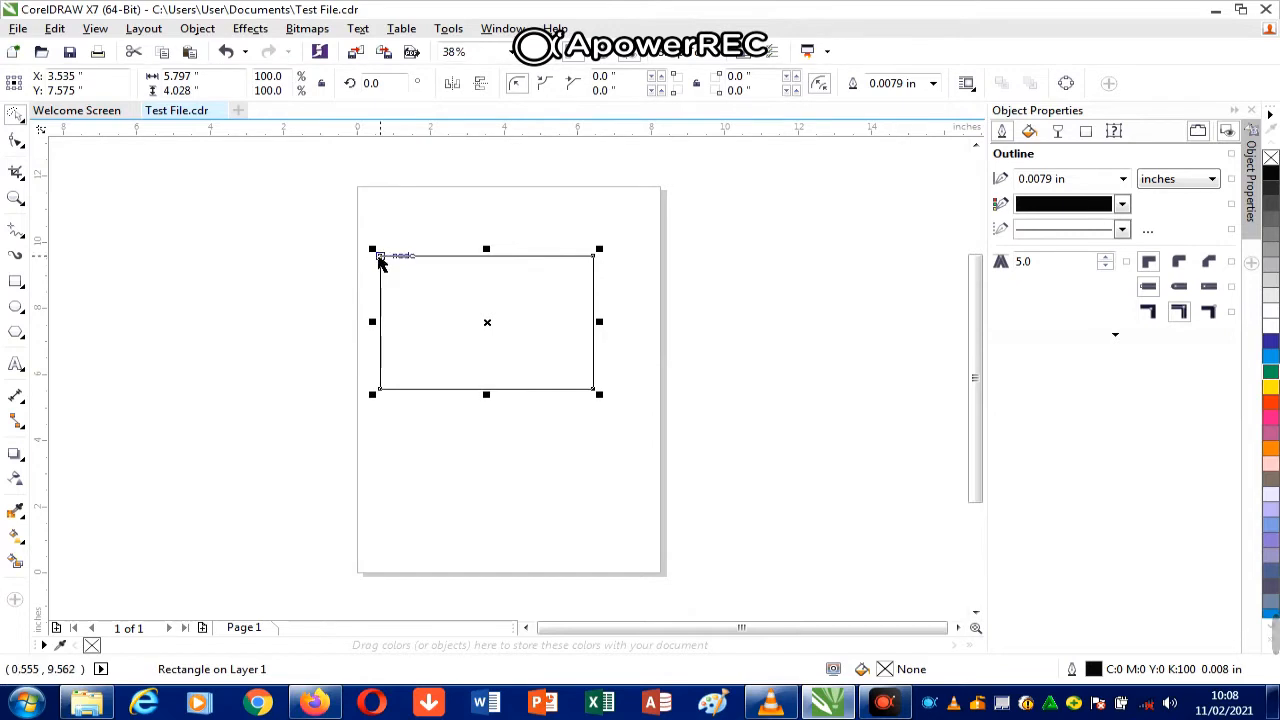
pyautogui.click(16, 140)
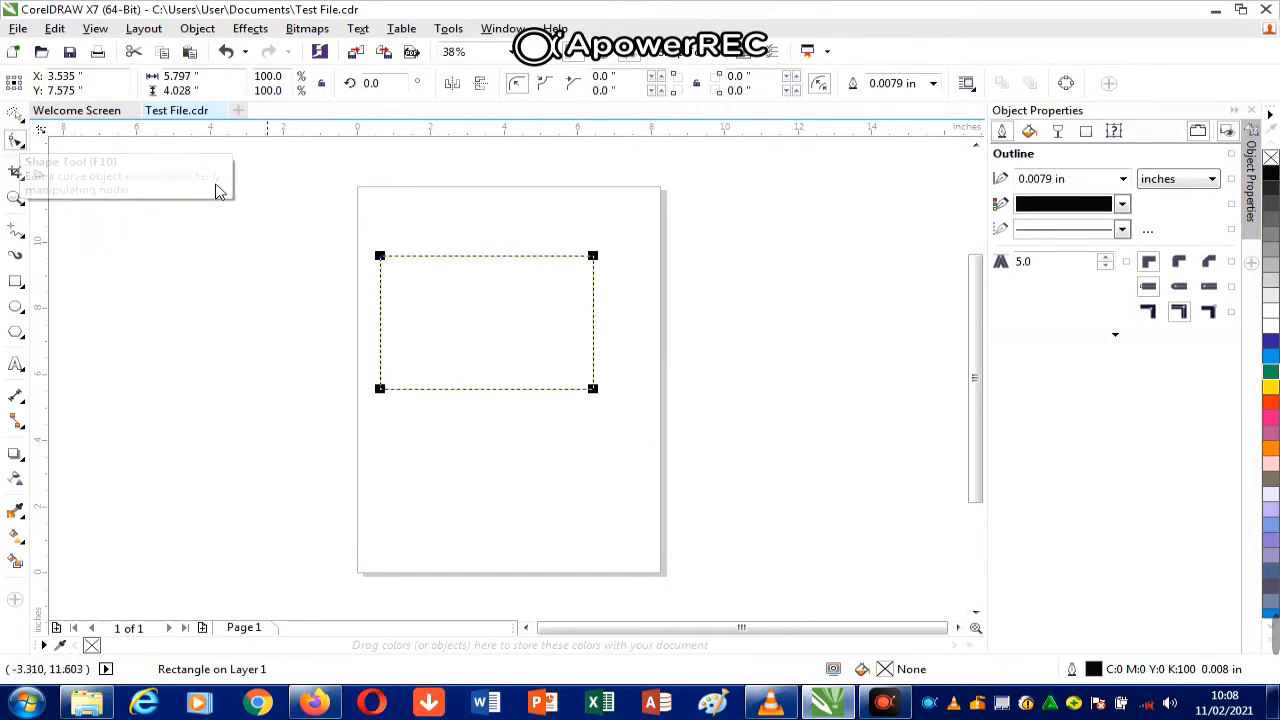
pyautogui.moveTo(381, 257); pyautogui.dragTo(408, 259)
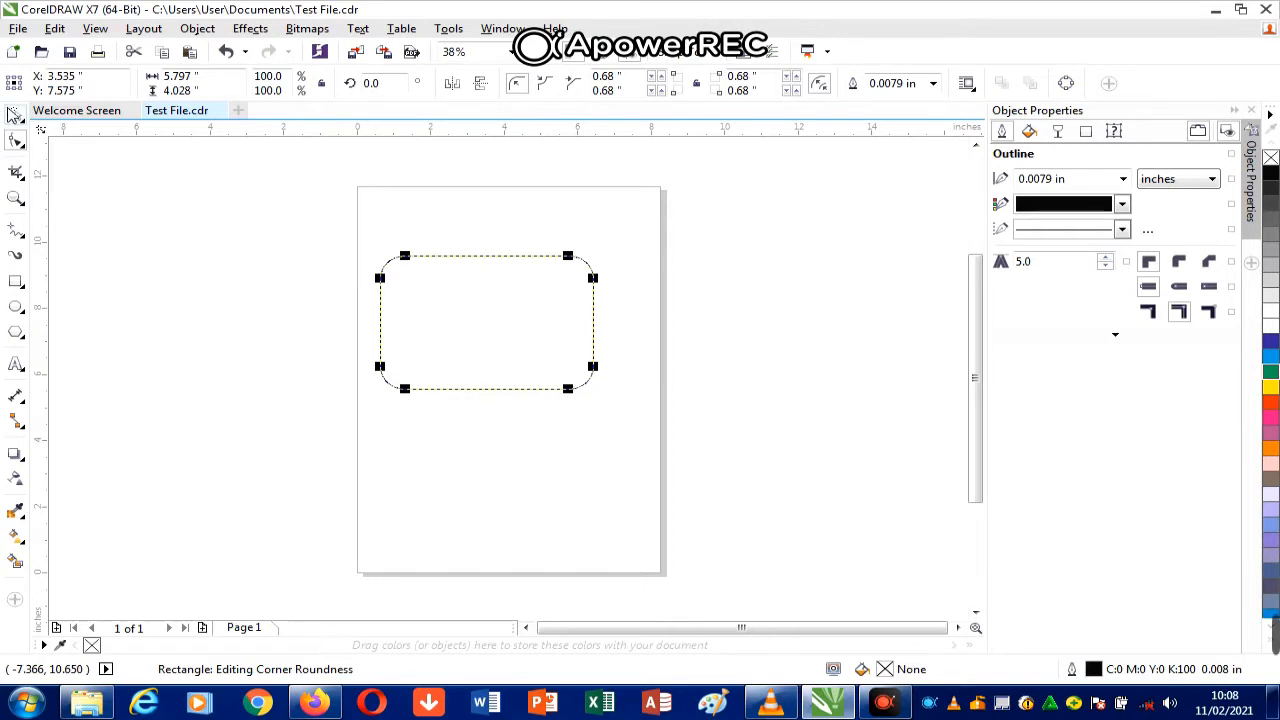
pyautogui.click(15, 113)
pyautogui.click(23, 120)
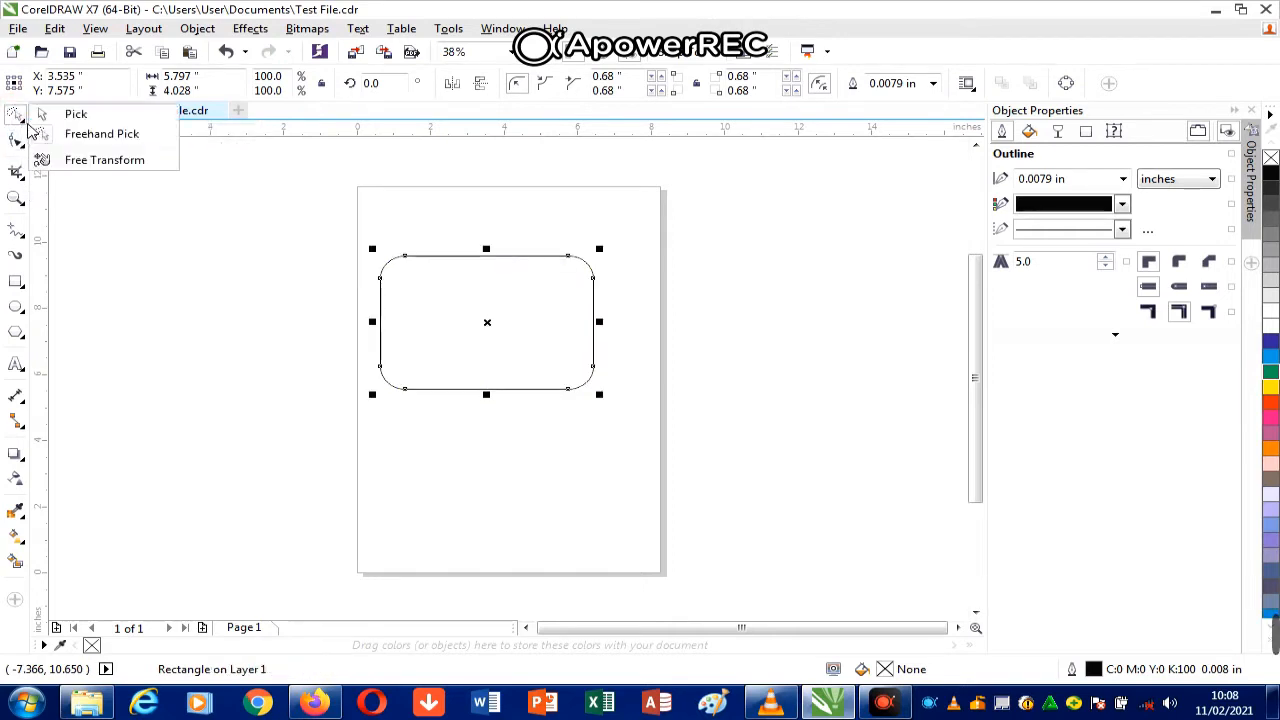
pyautogui.click(96, 117)
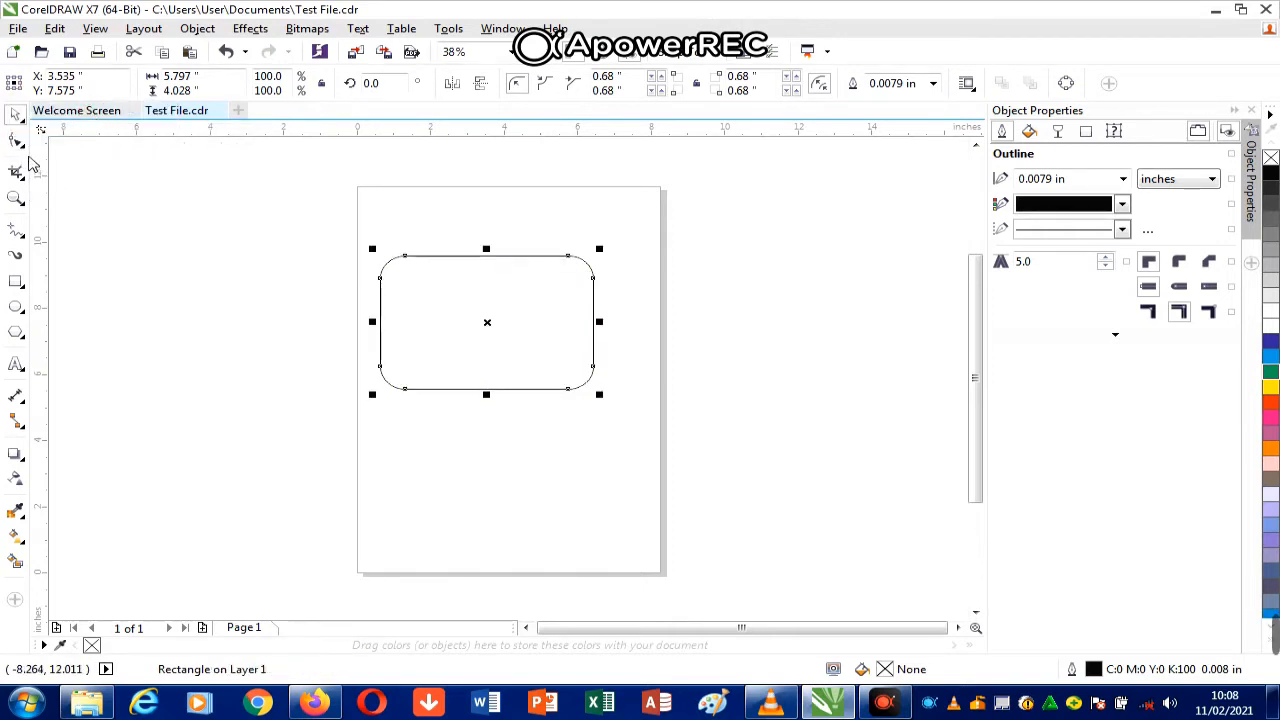
# Step: Smooth the outline of the rounded rectangle with the Smooth tool
pyautogui.click(22, 143)
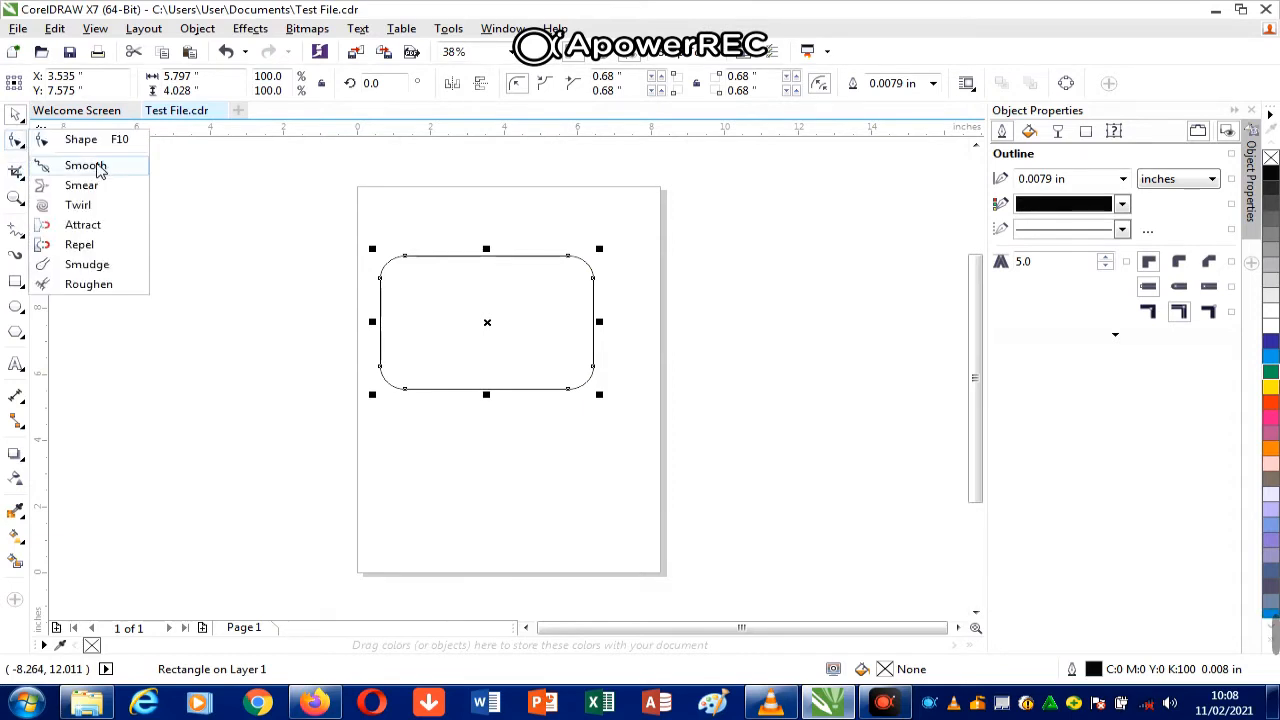
pyautogui.click(86, 166)
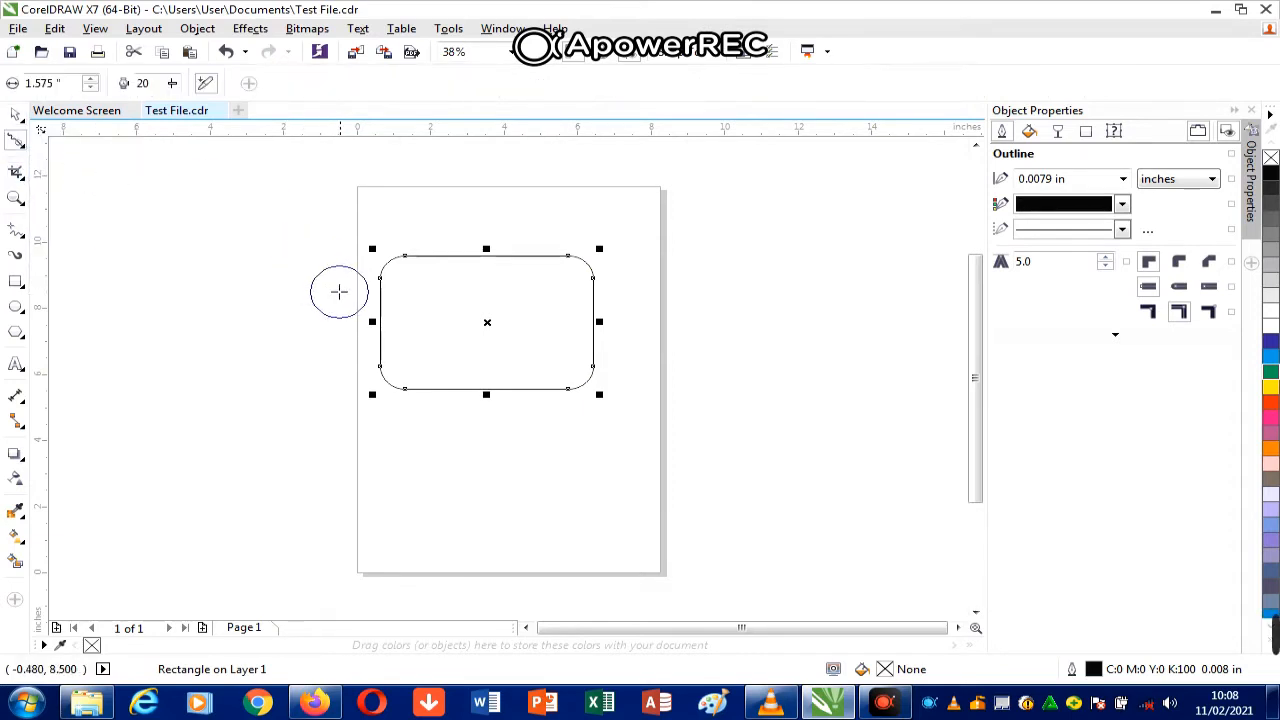
pyautogui.moveTo(357, 289)
pyautogui.mouseDown()
pyautogui.moveTo(375, 281)
pyautogui.moveTo(403, 380)
pyautogui.moveTo(565, 389)
pyautogui.moveTo(594, 343)
pyautogui.moveTo(591, 283)
pyautogui.moveTo(471, 246)
pyautogui.moveTo(374, 257)
pyautogui.mouseUp()
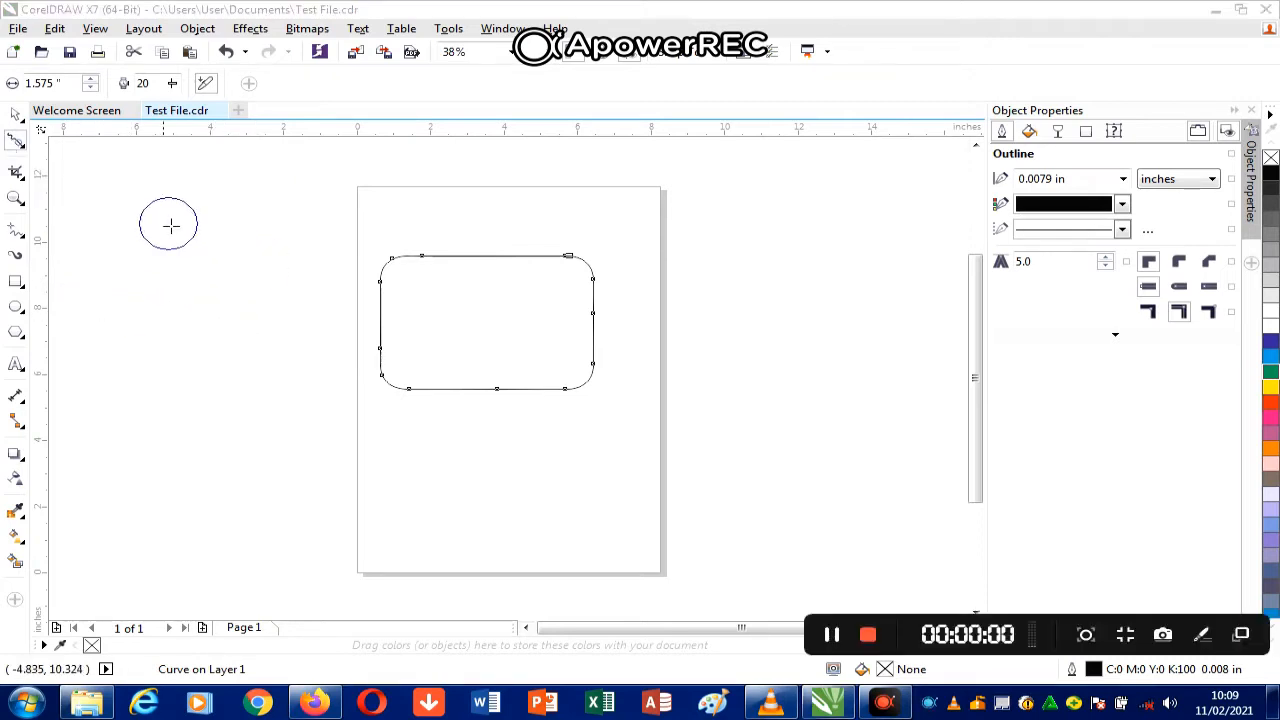
# Step: Distort the left side and lower-left corner of the rounded rectangle with the Smear tool
pyautogui.click(25, 150)
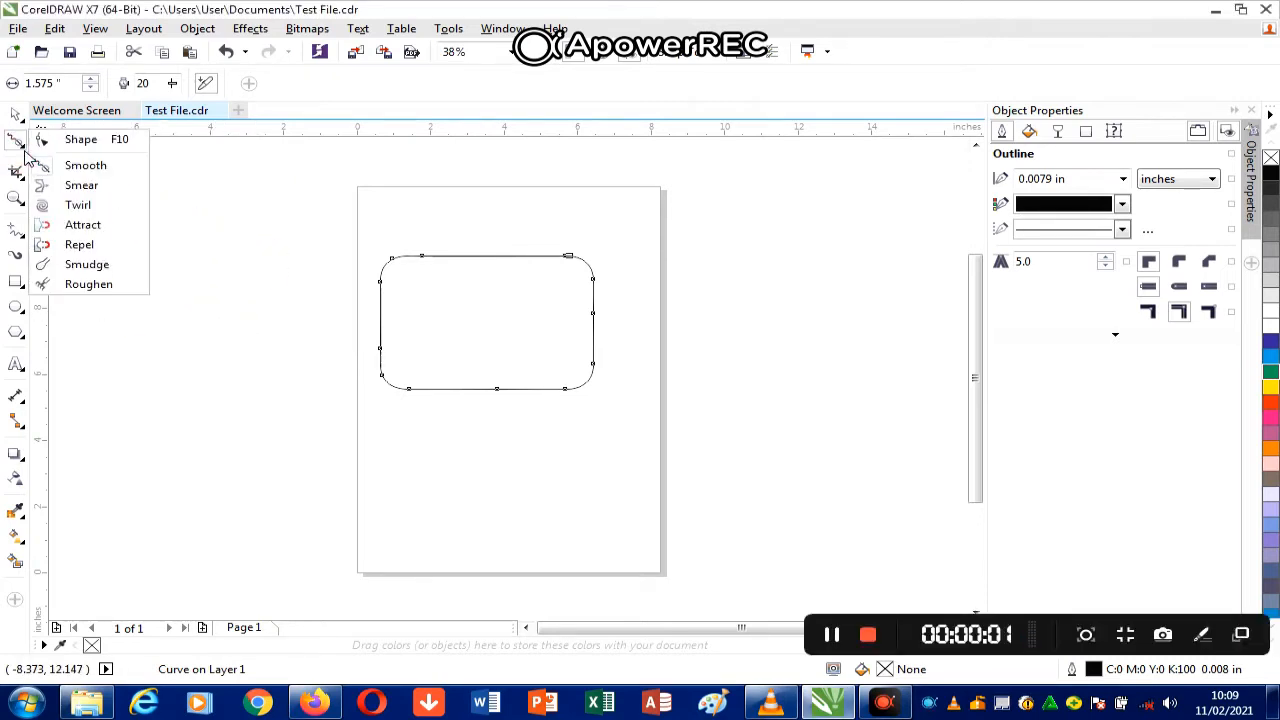
pyautogui.click(85, 184)
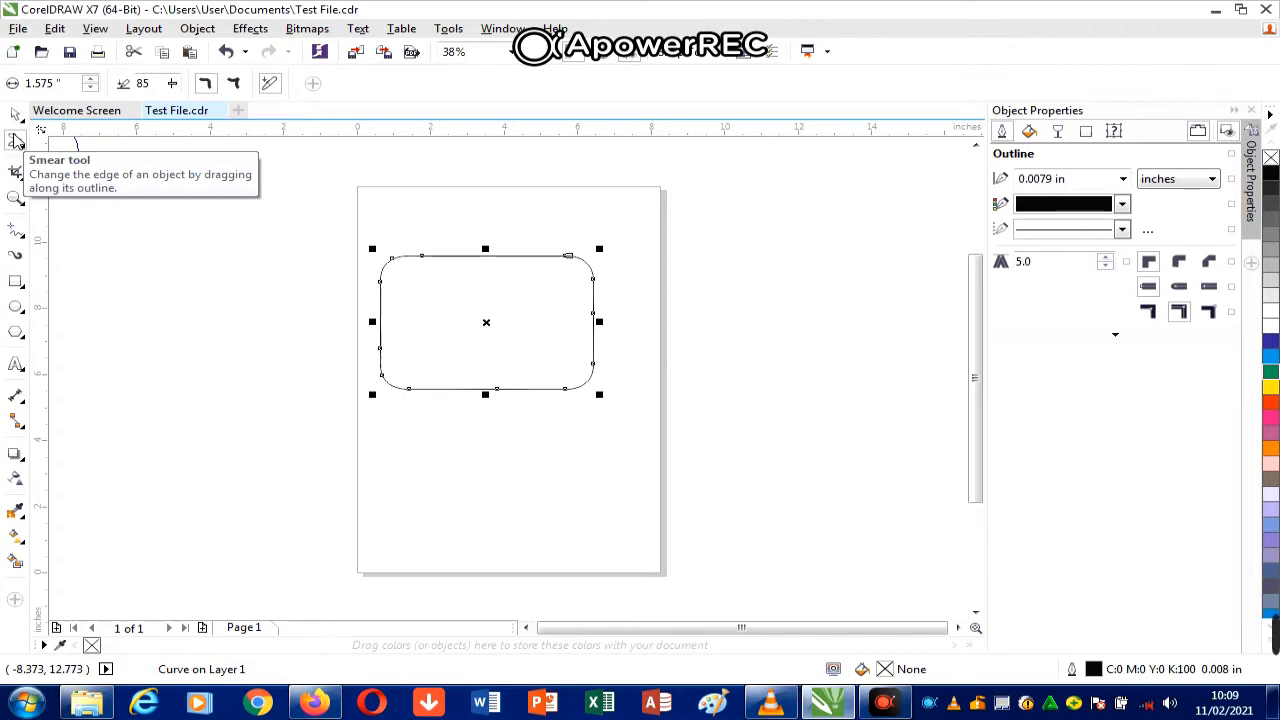
pyautogui.moveTo(383, 263)
pyautogui.mouseDown()
pyautogui.moveTo(394, 337)
pyautogui.moveTo(380, 363)
pyautogui.moveTo(400, 389)
pyautogui.moveTo(434, 370)
pyautogui.moveTo(465, 388)
pyautogui.moveTo(427, 389)
pyautogui.moveTo(423, 337)
pyautogui.moveTo(434, 357)
pyautogui.moveTo(396, 346)
pyautogui.moveTo(378, 370)
pyautogui.moveTo(388, 384)
pyautogui.moveTo(495, 352)
pyautogui.moveTo(395, 365)
pyautogui.moveTo(391, 393)
pyautogui.moveTo(451, 348)
pyautogui.mouseUp()
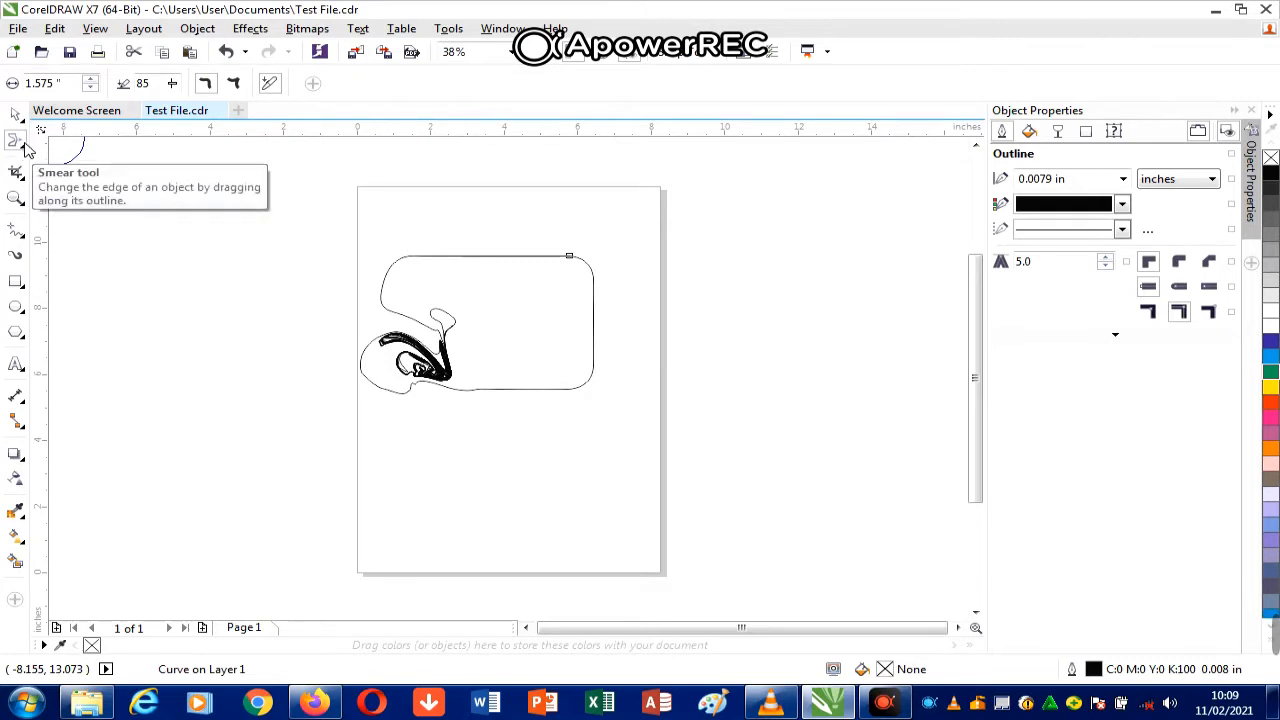
# Step: Swirl the shape's edges with the Twirl tool, forming a spiral in the middle of its top edge
pyautogui.click(25, 147)
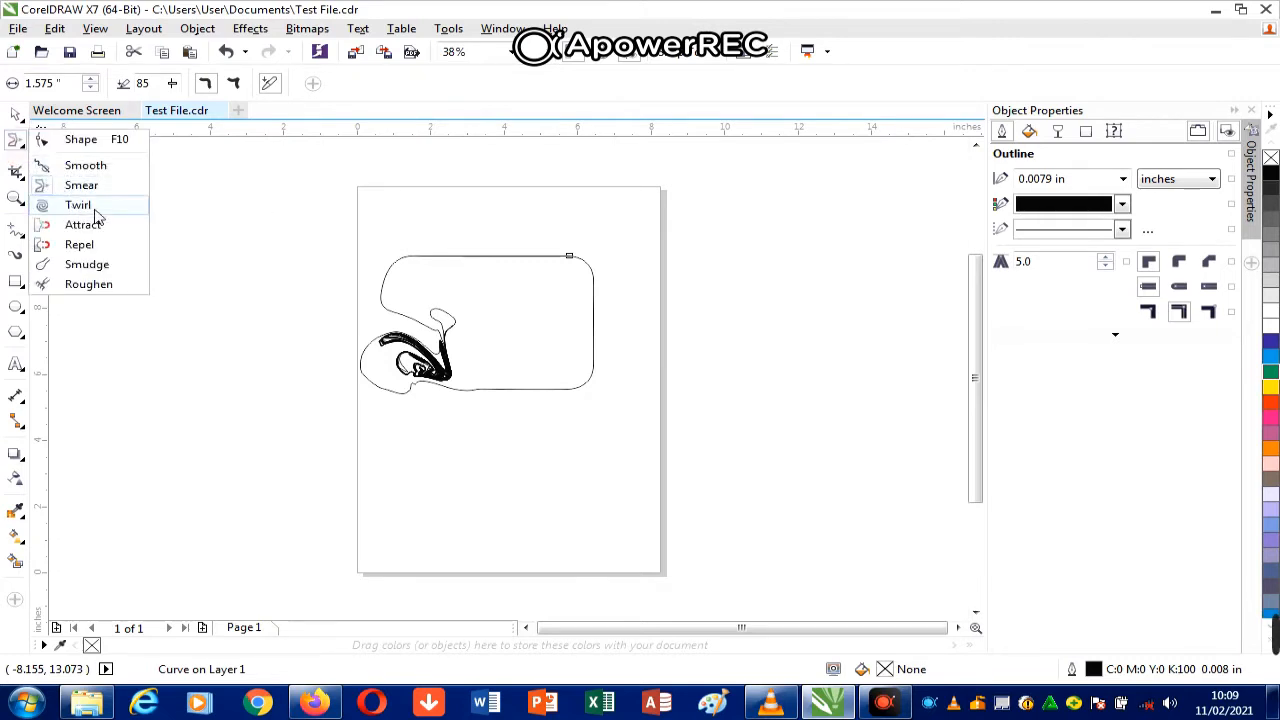
pyautogui.click(92, 207)
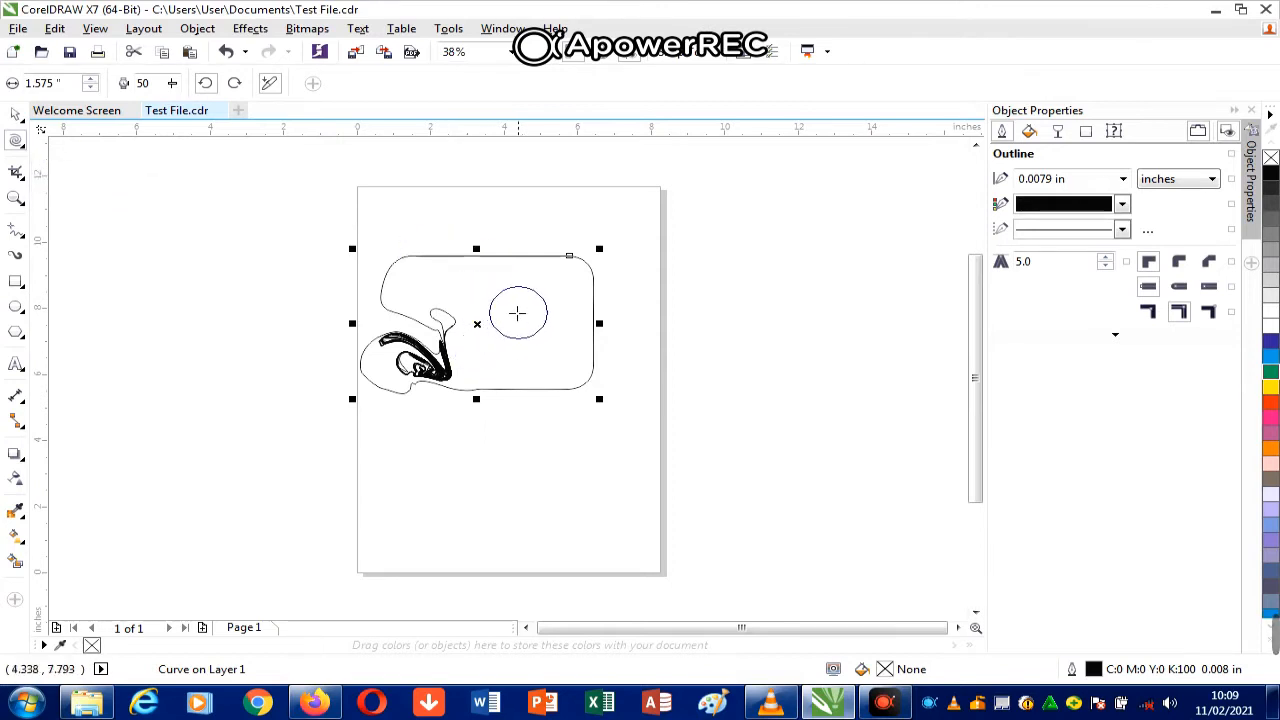
pyautogui.moveTo(580, 259)
pyautogui.mouseDown()
pyautogui.moveTo(586, 338)
pyautogui.moveTo(563, 388)
pyautogui.moveTo(457, 390)
pyautogui.moveTo(420, 370)
pyautogui.moveTo(392, 322)
pyautogui.moveTo(389, 266)
pyautogui.moveTo(570, 252)
pyautogui.moveTo(472, 256)
pyautogui.mouseUp()
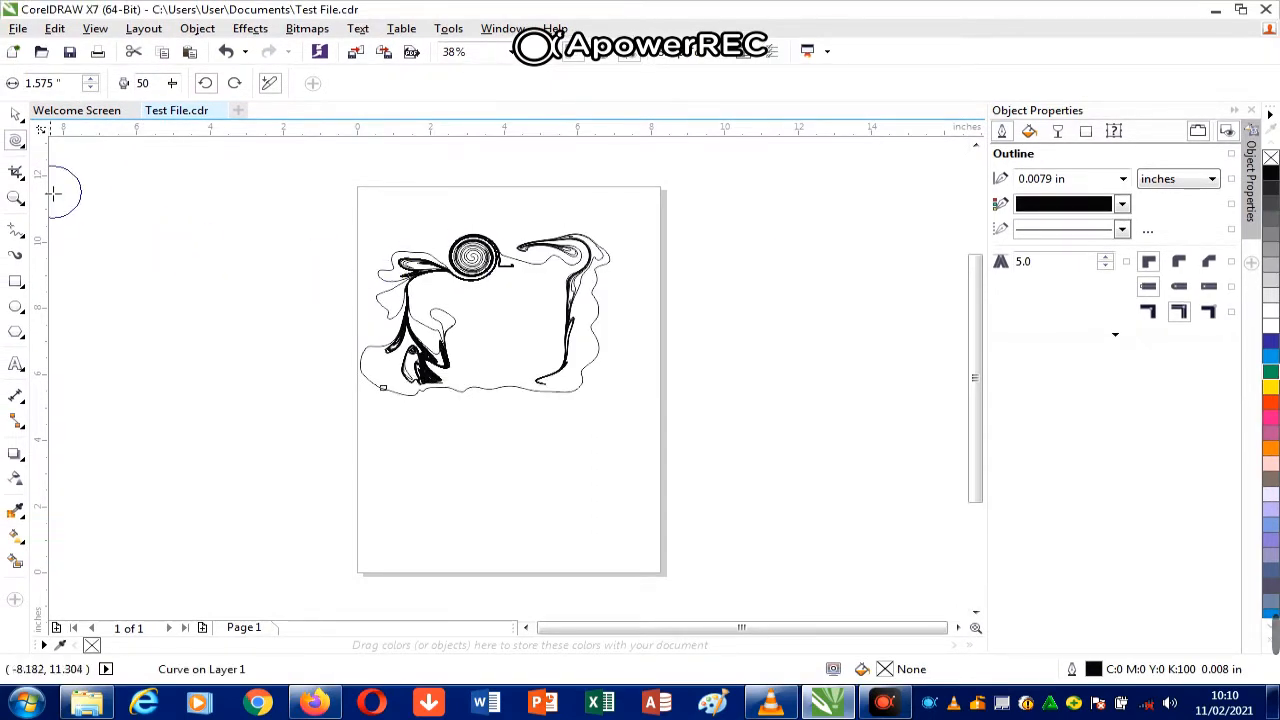
# Step: Choose the Attract tool and delete the distorted shape from the page
pyautogui.click(16, 140)
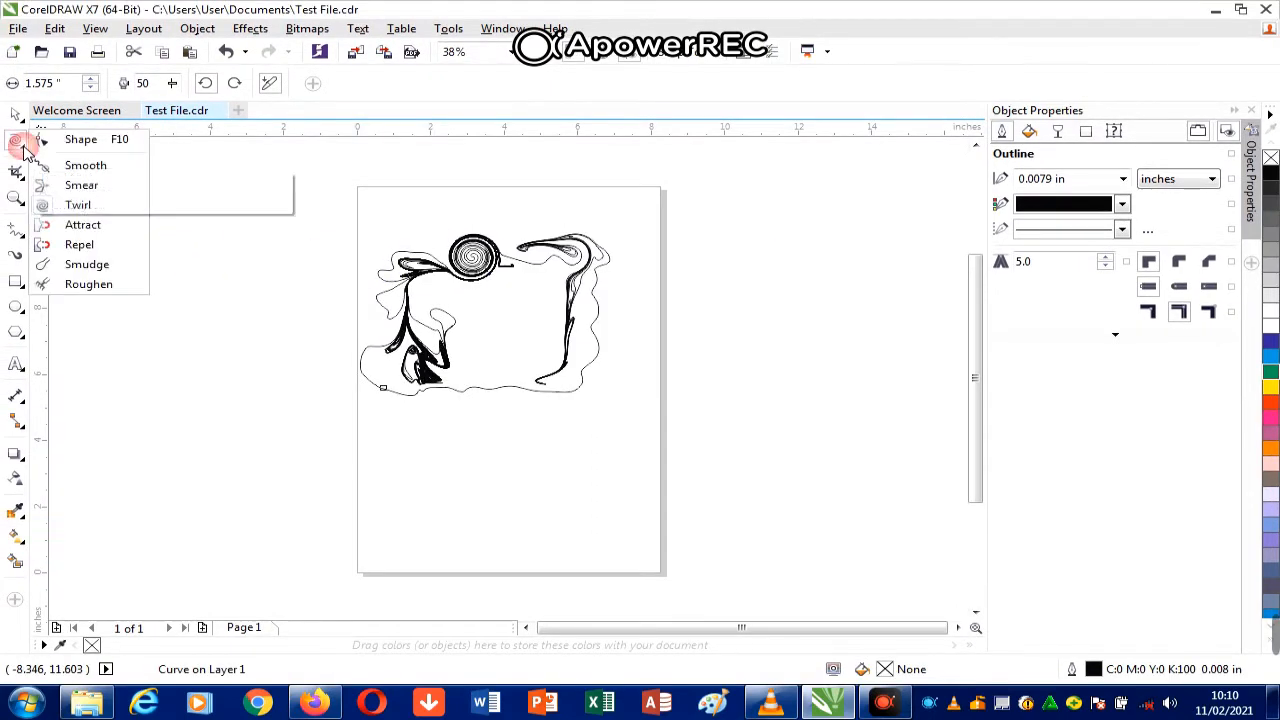
pyautogui.click(84, 230)
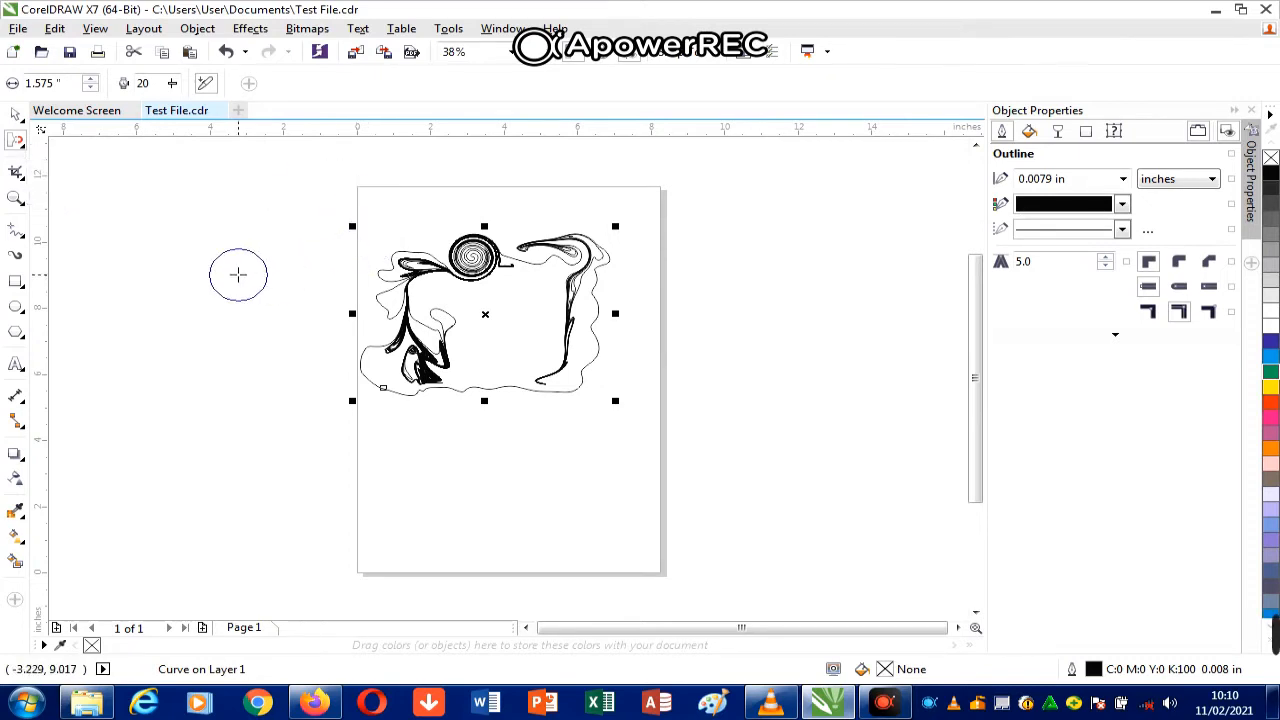
pyautogui.press('Delete')
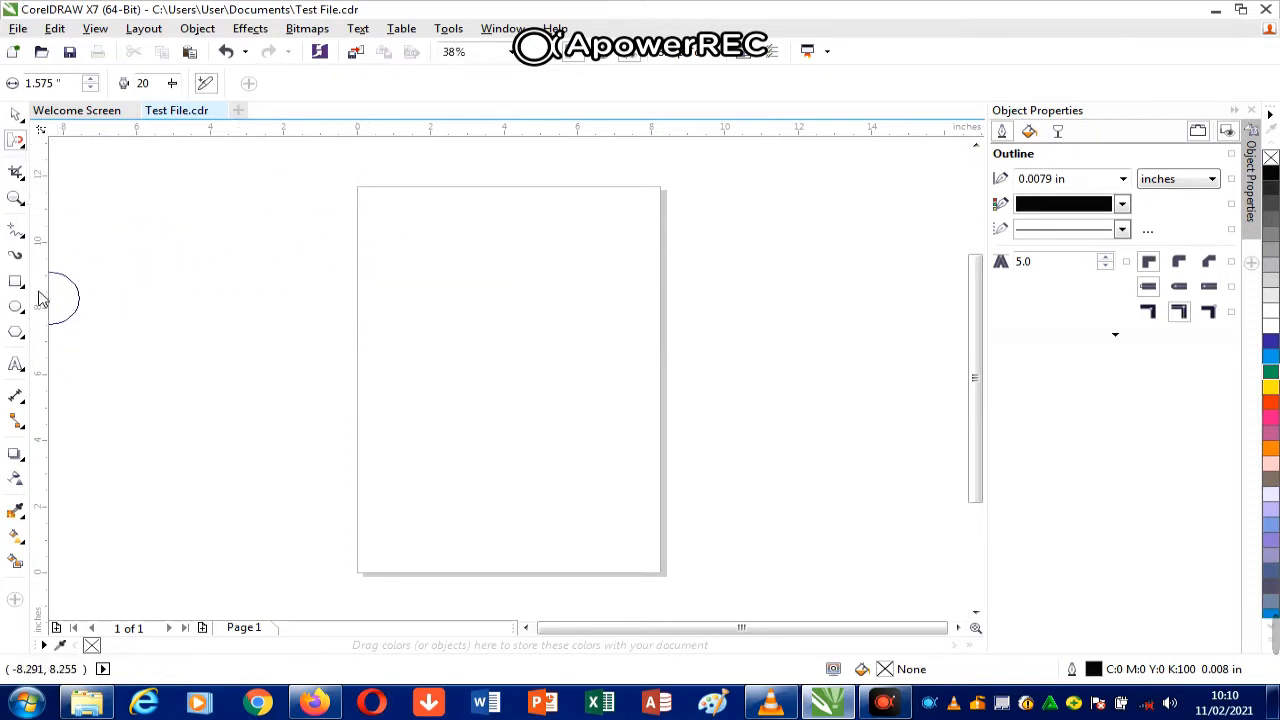
# Step: Draw a rectangle about 6.1 by 3.5 in and pull the middle of its top edge up into a spike with the Attract tool
pyautogui.click(15, 281)
pyautogui.moveTo(371, 254)
pyautogui.mouseDown()
pyautogui.moveTo(447, 313)
pyautogui.moveTo(596, 369)
pyautogui.mouseUp()
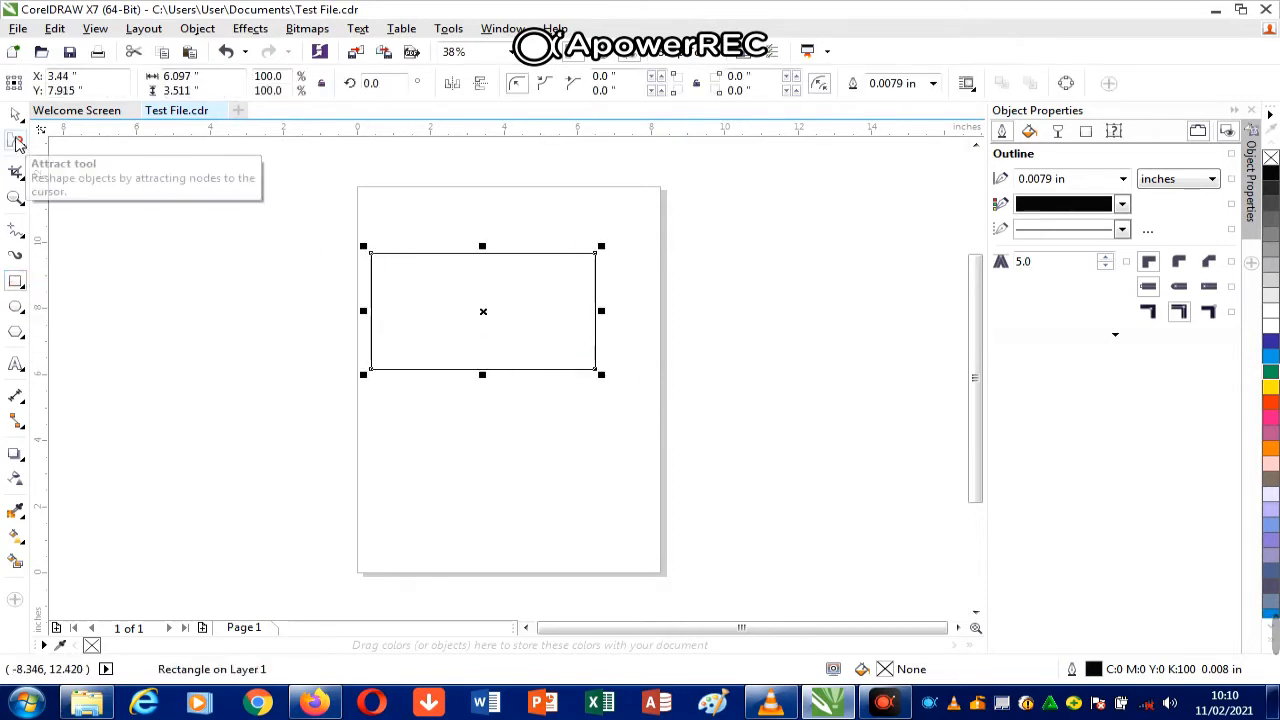
pyautogui.click(15, 140)
pyautogui.click(490, 236)
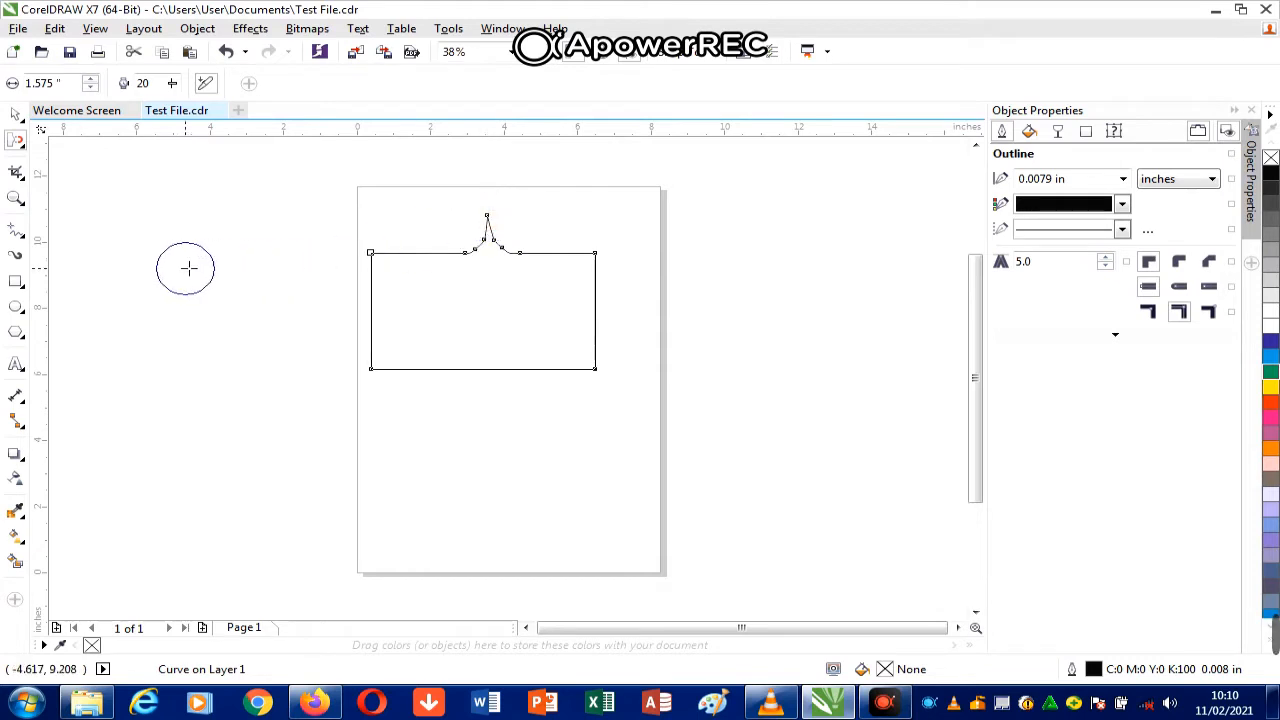
# Step: Push the middle of the rectangle's right edge inward into a round notch with the Repel tool
pyautogui.click(21, 146)
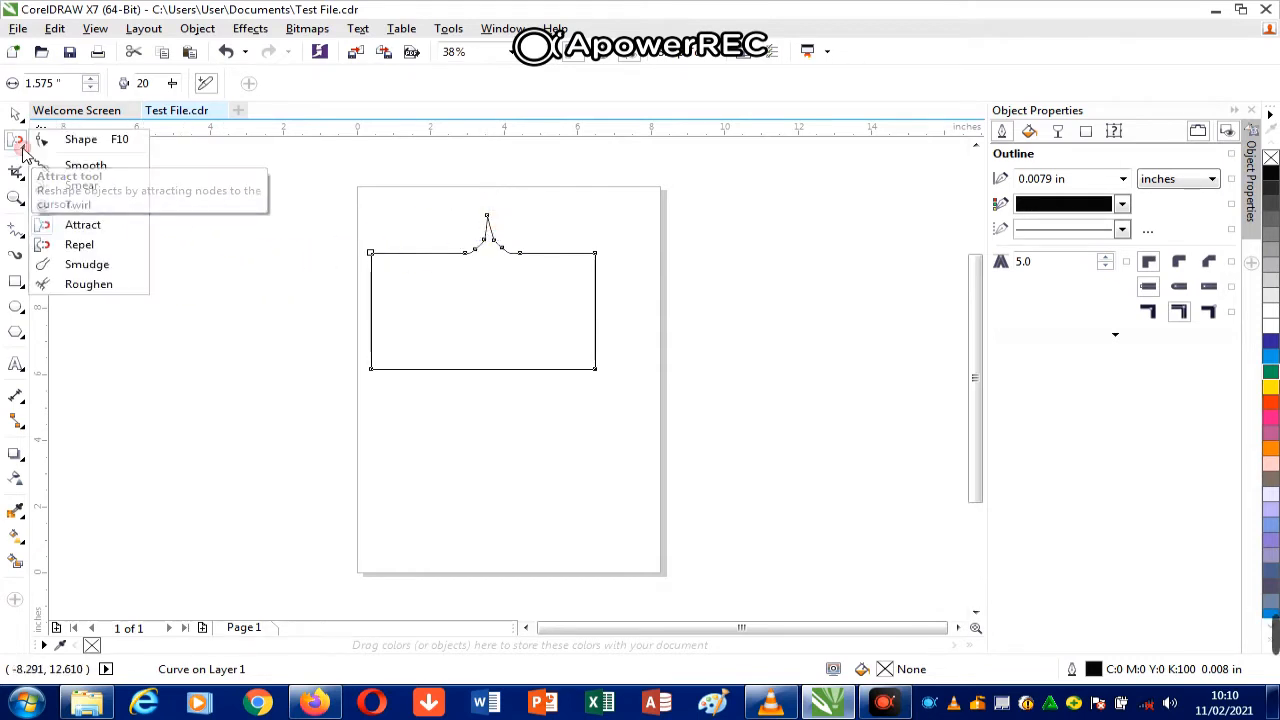
pyautogui.click(79, 245)
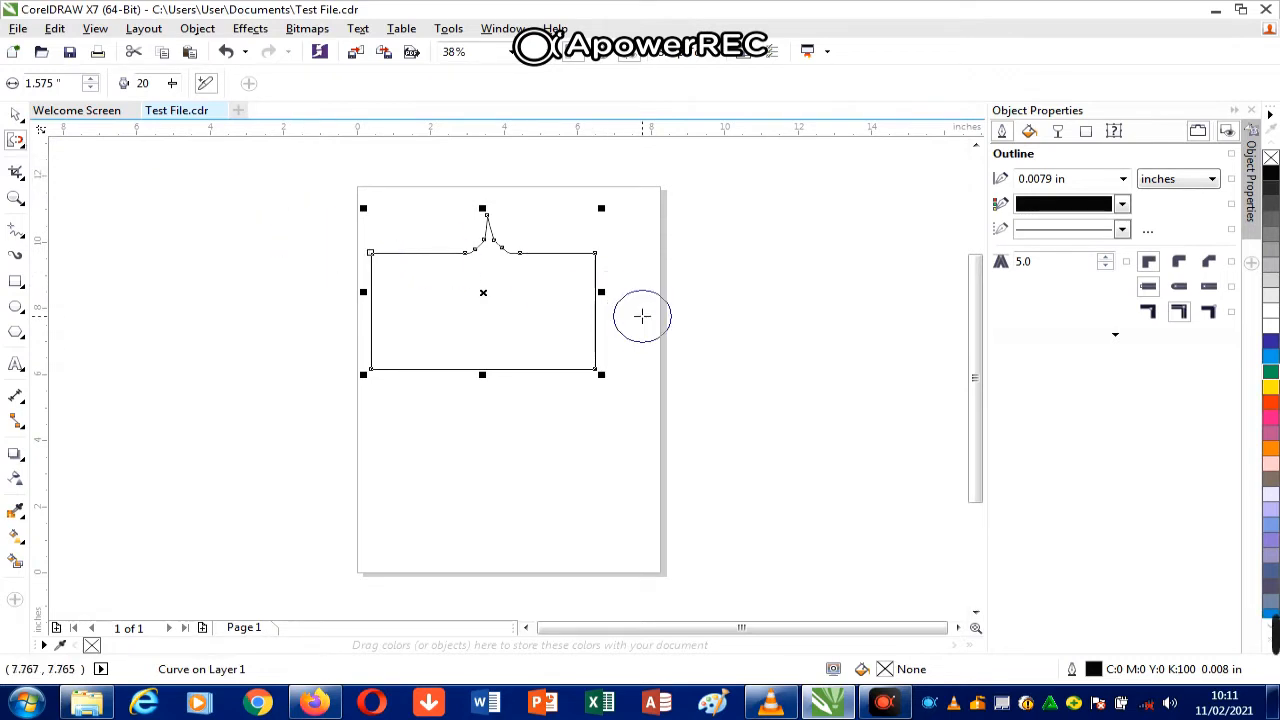
pyautogui.moveTo(606, 319); pyautogui.dragTo(593, 319)
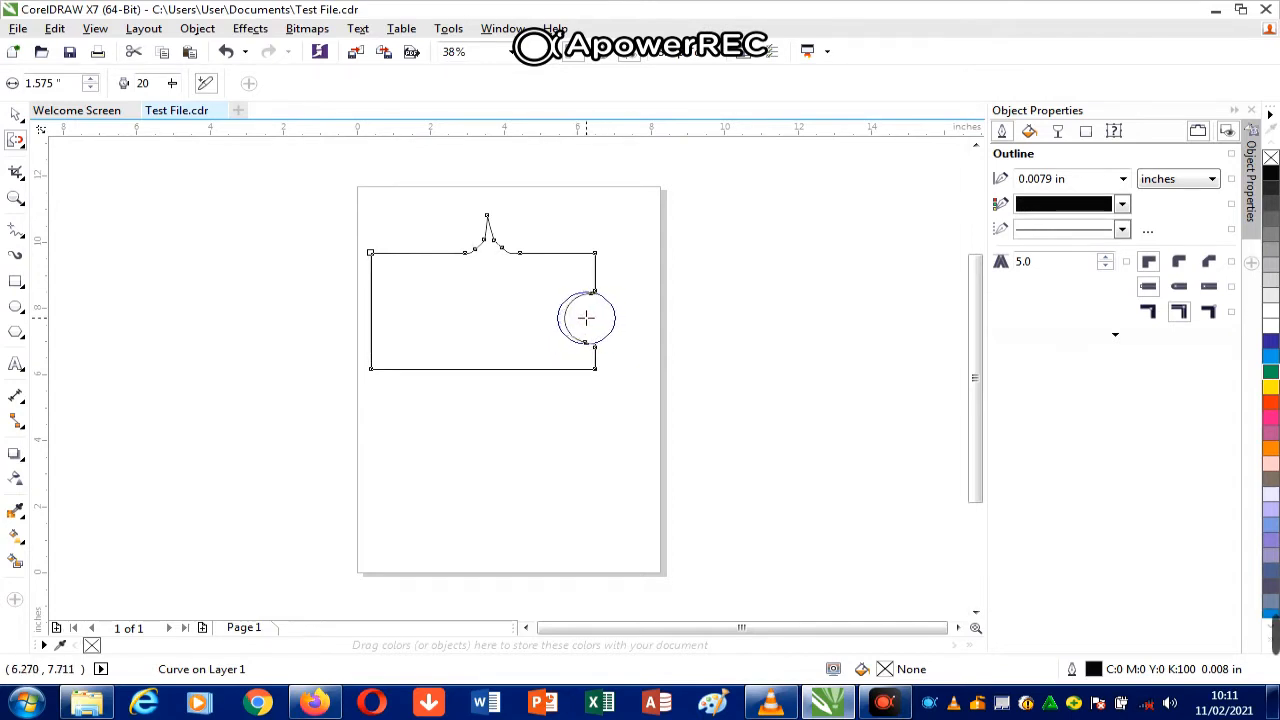
pyautogui.moveTo(583, 317); pyautogui.dragTo(583, 317)
# Step: Smudge the notched shape's left edge down to its lower corner and along the first half of its bottom edge with the Smudge tool
pyautogui.click(15, 140)
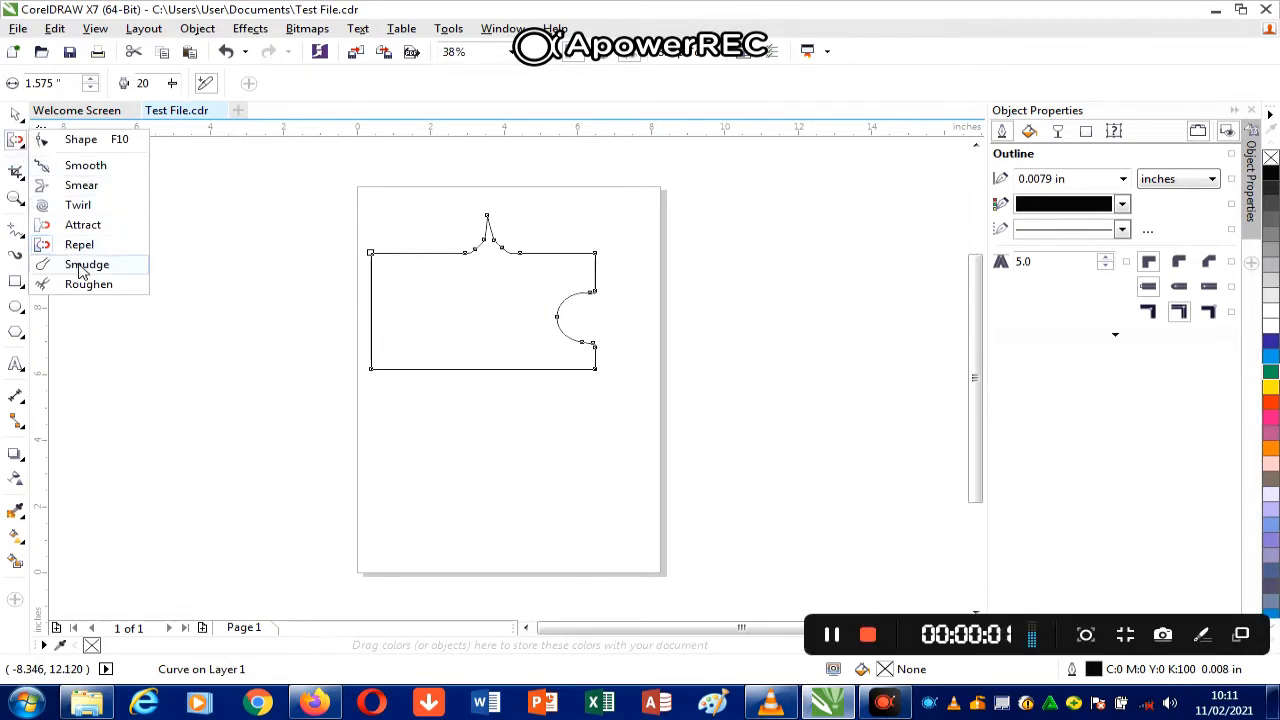
pyautogui.click(86, 267)
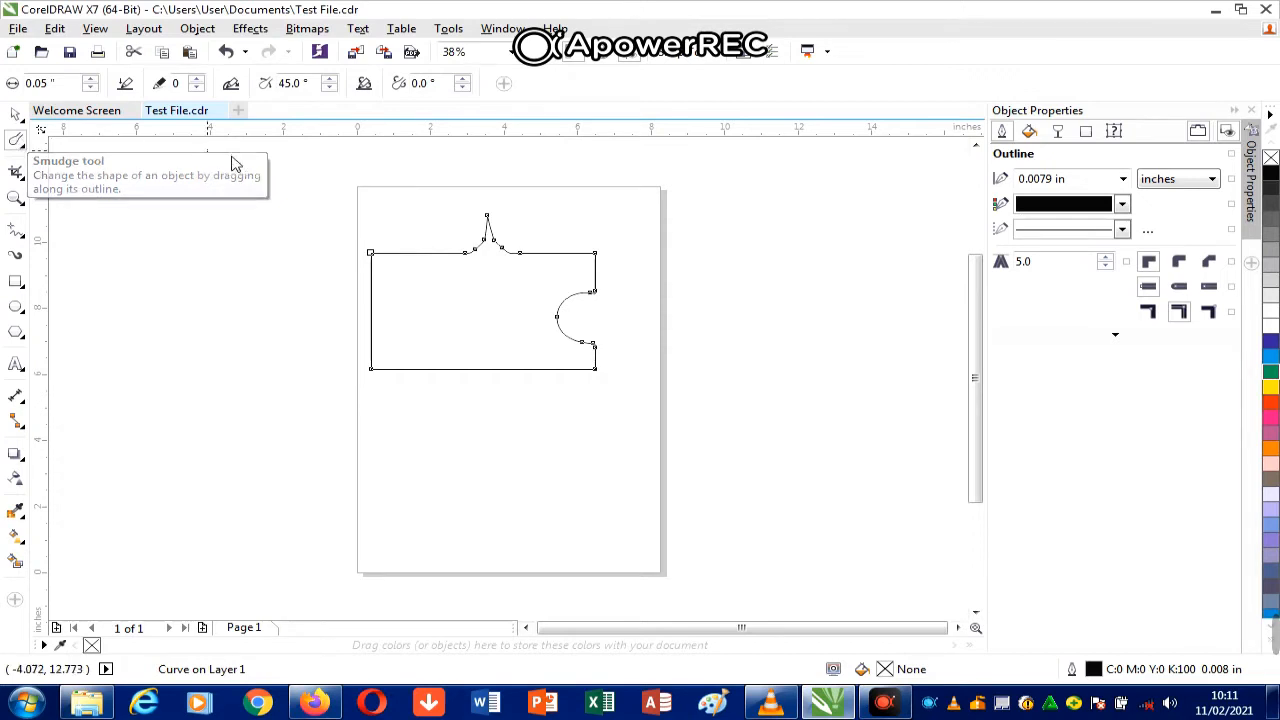
pyautogui.moveTo(371, 254); pyautogui.dragTo(371, 254)
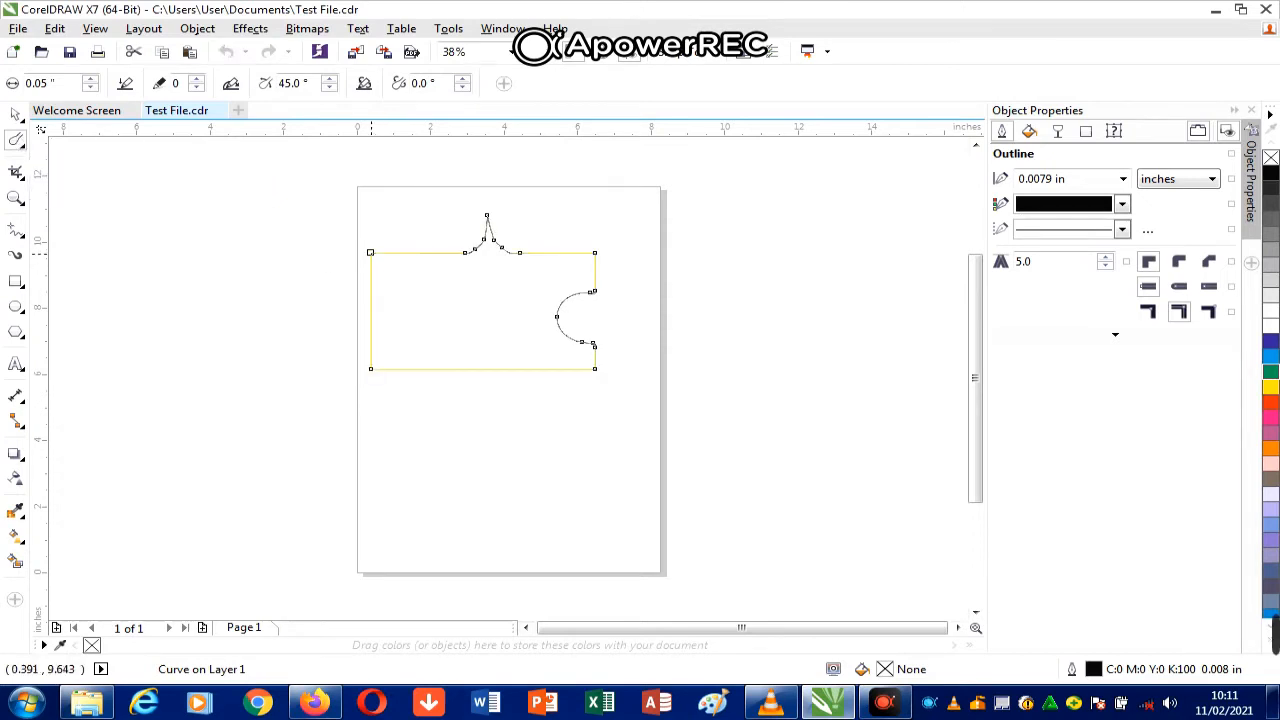
pyautogui.moveTo(369, 304); pyautogui.dragTo(373, 370)
pyautogui.moveTo(368, 366); pyautogui.dragTo(486, 371)
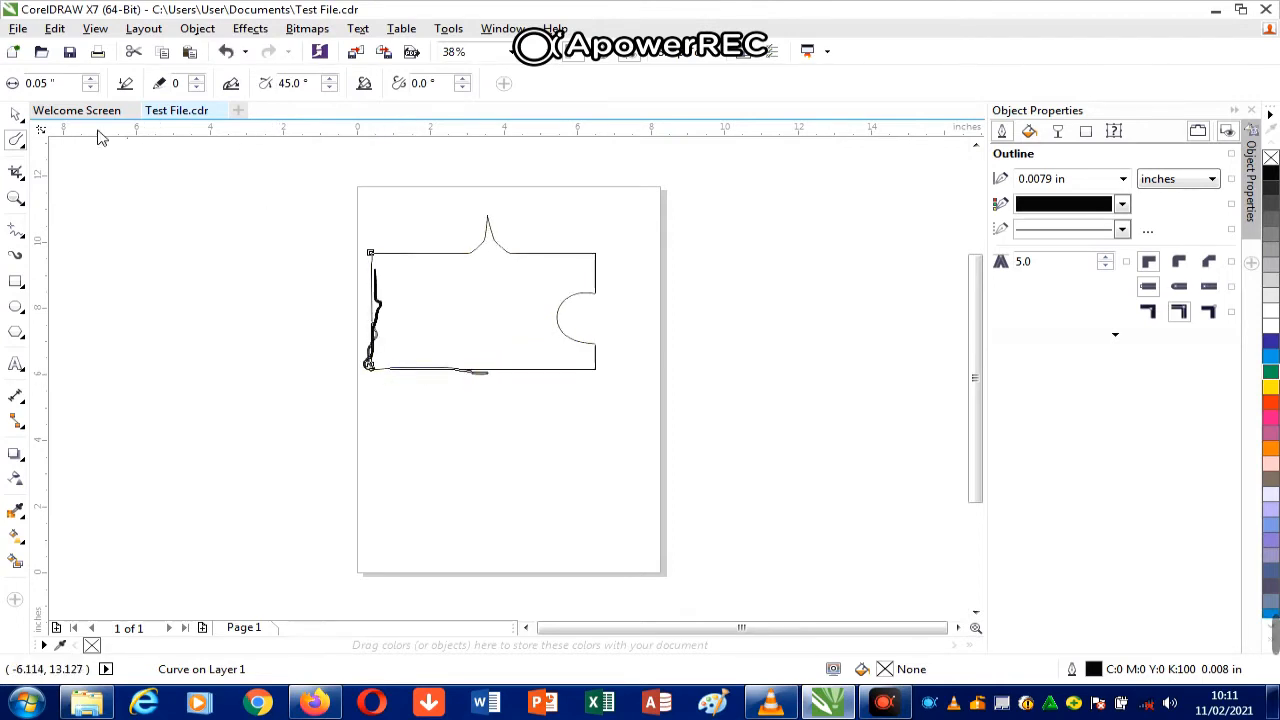
# Step: Roughen the notched shape's right edge between the upper corner and the notch with the Roughen tool
pyautogui.click(25, 150)
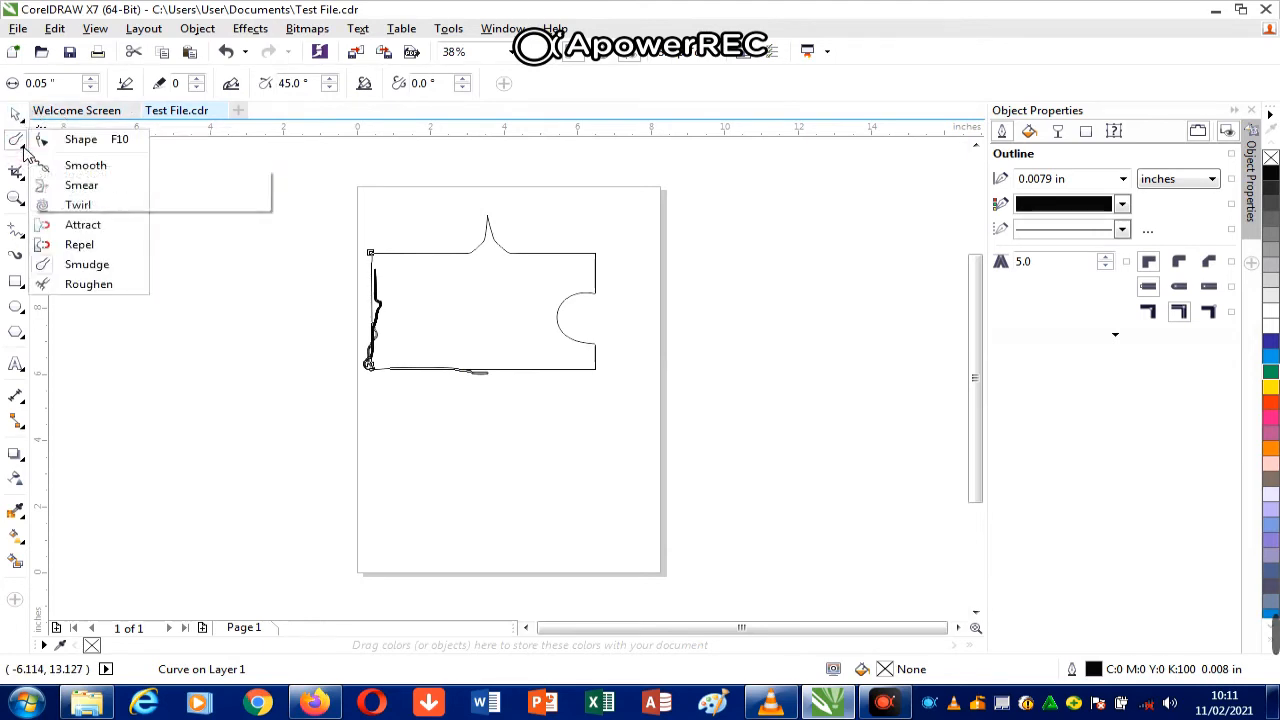
pyautogui.click(89, 285)
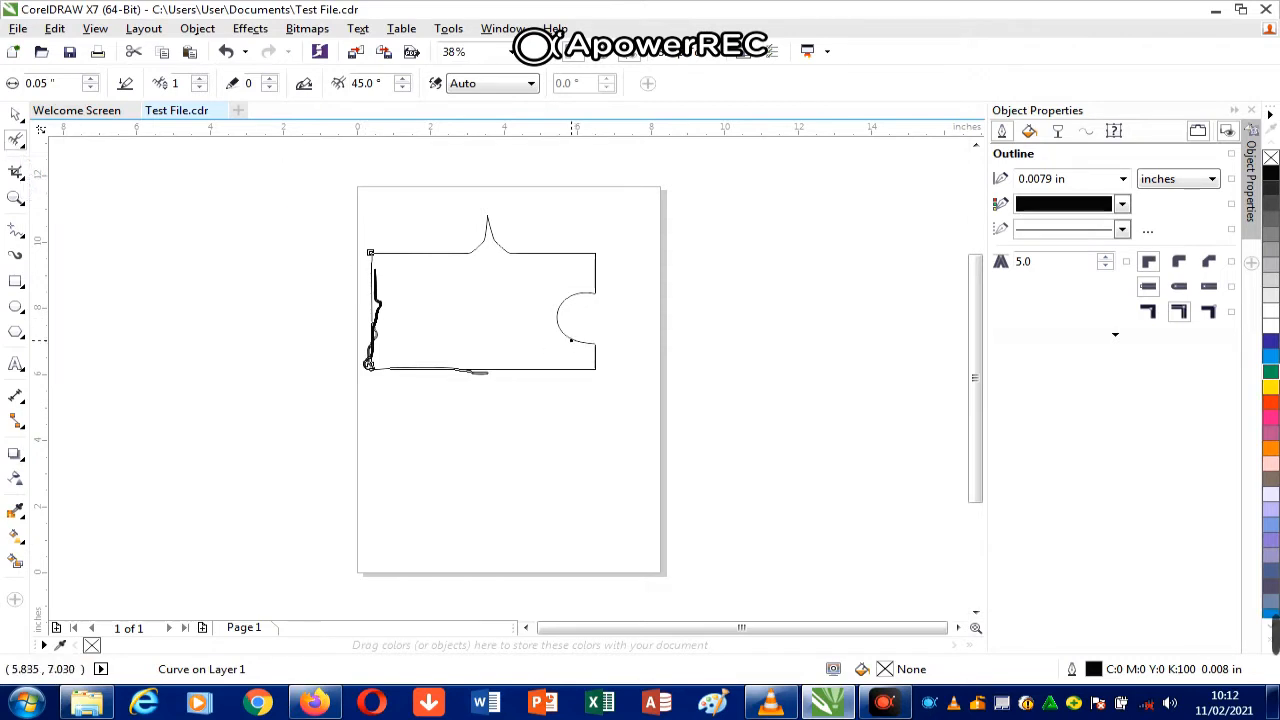
pyautogui.hotkey('ctrl', 'z')
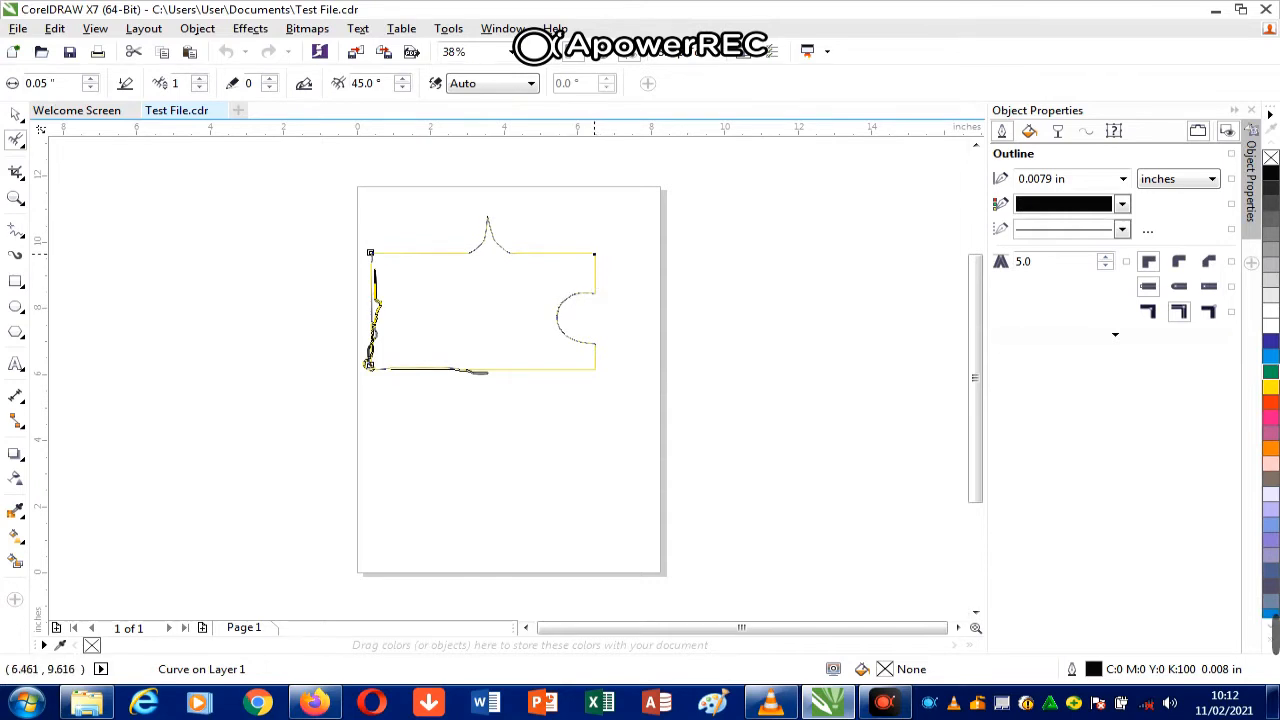
pyautogui.moveTo(594, 254); pyautogui.dragTo(591, 255)
pyautogui.hotkey('ctrl', 'z')
pyautogui.moveTo(596, 291); pyautogui.dragTo(597, 297)
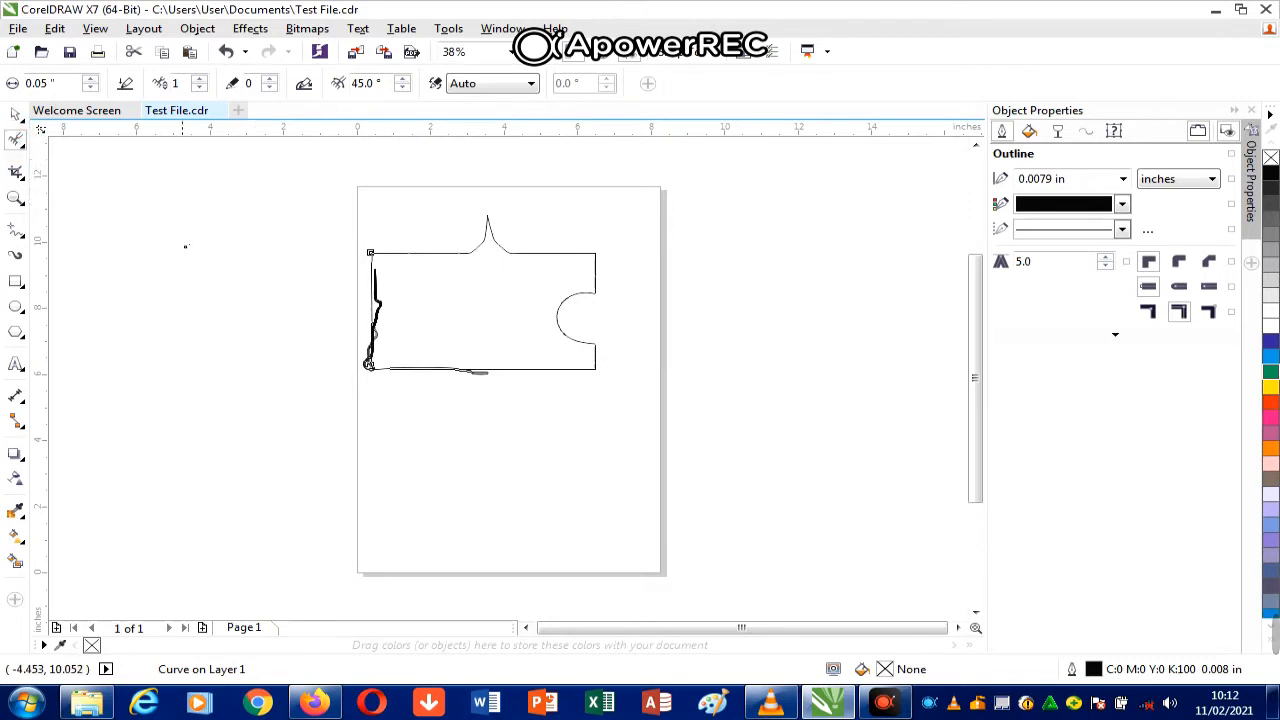
# Step: Draw a rectangle about 2.64 by 4.46 in left of the page and roughen its outline with the Roughen tool
pyautogui.click(16, 281)
pyautogui.moveTo(168, 240); pyautogui.dragTo(265, 386)
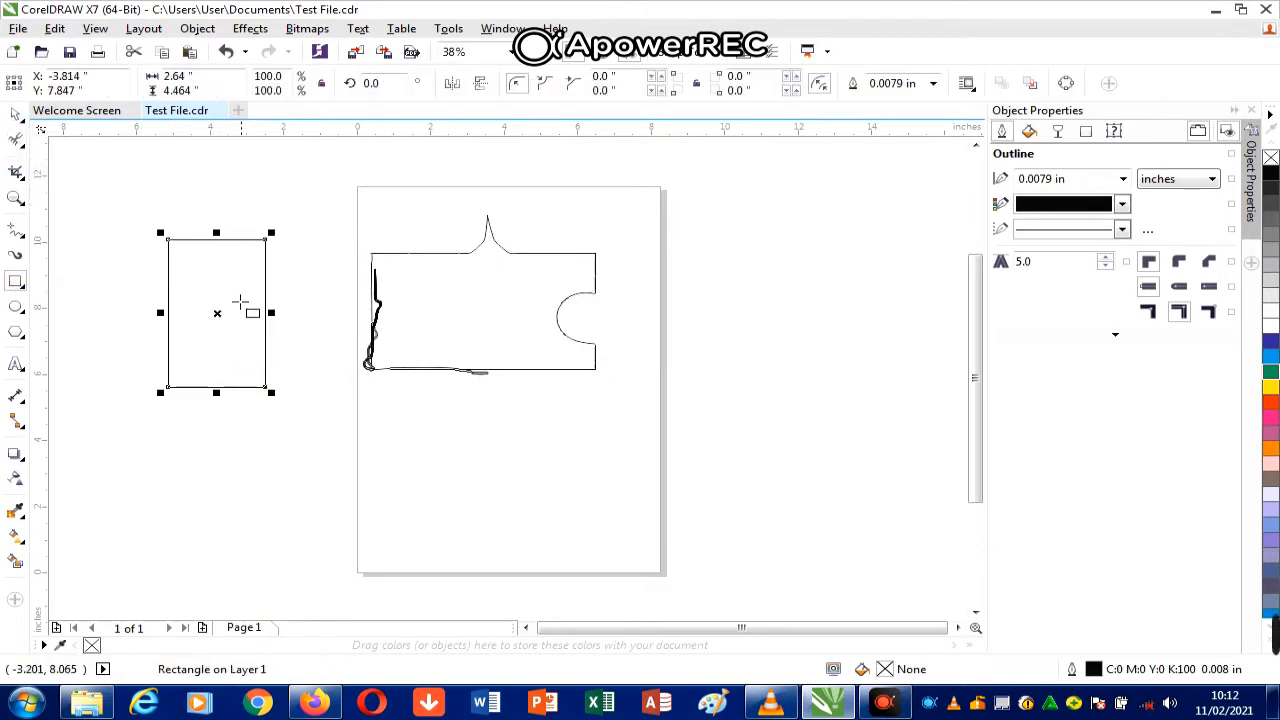
pyautogui.click(16, 140)
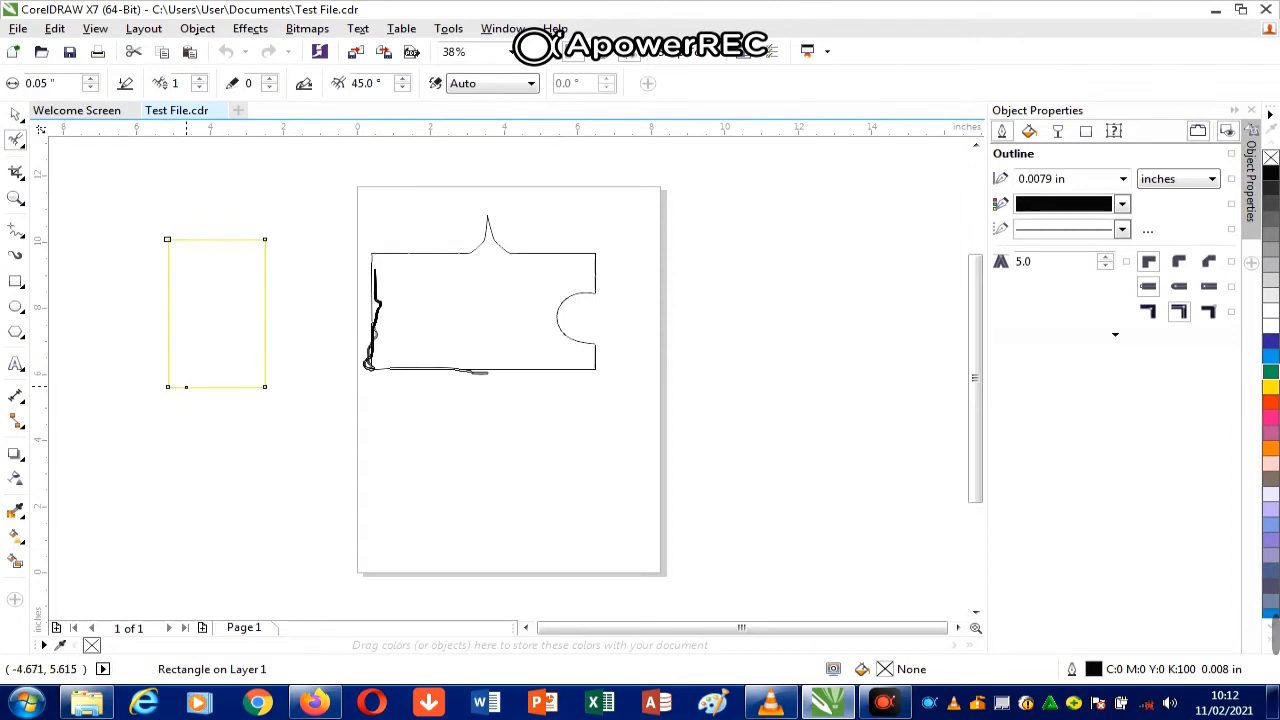
pyautogui.click(250, 387)
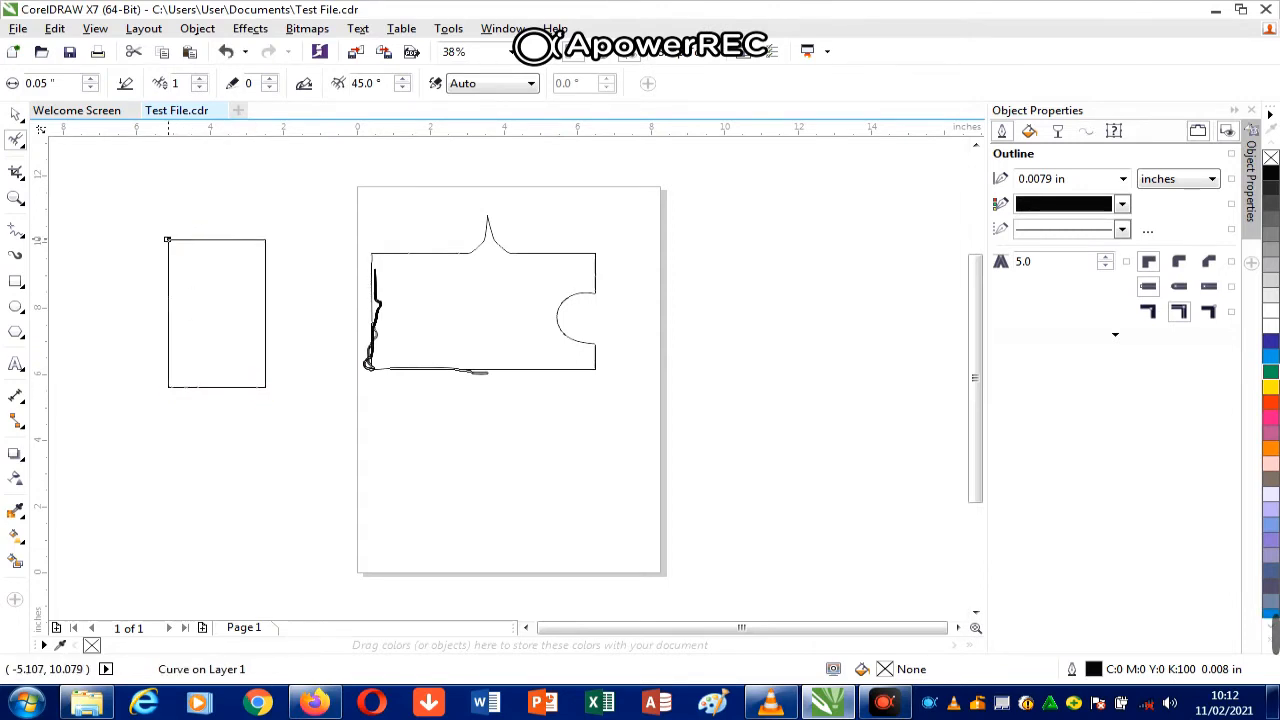
pyautogui.moveTo(168, 240)
pyautogui.mouseDown()
pyautogui.moveTo(217, 253)
pyautogui.moveTo(283, 245)
pyautogui.mouseUp()
# Step: Roughen the smooth gaps on the new rectangle's left edge, working close up with further Roughen strokes
pyautogui.click(18, 198)
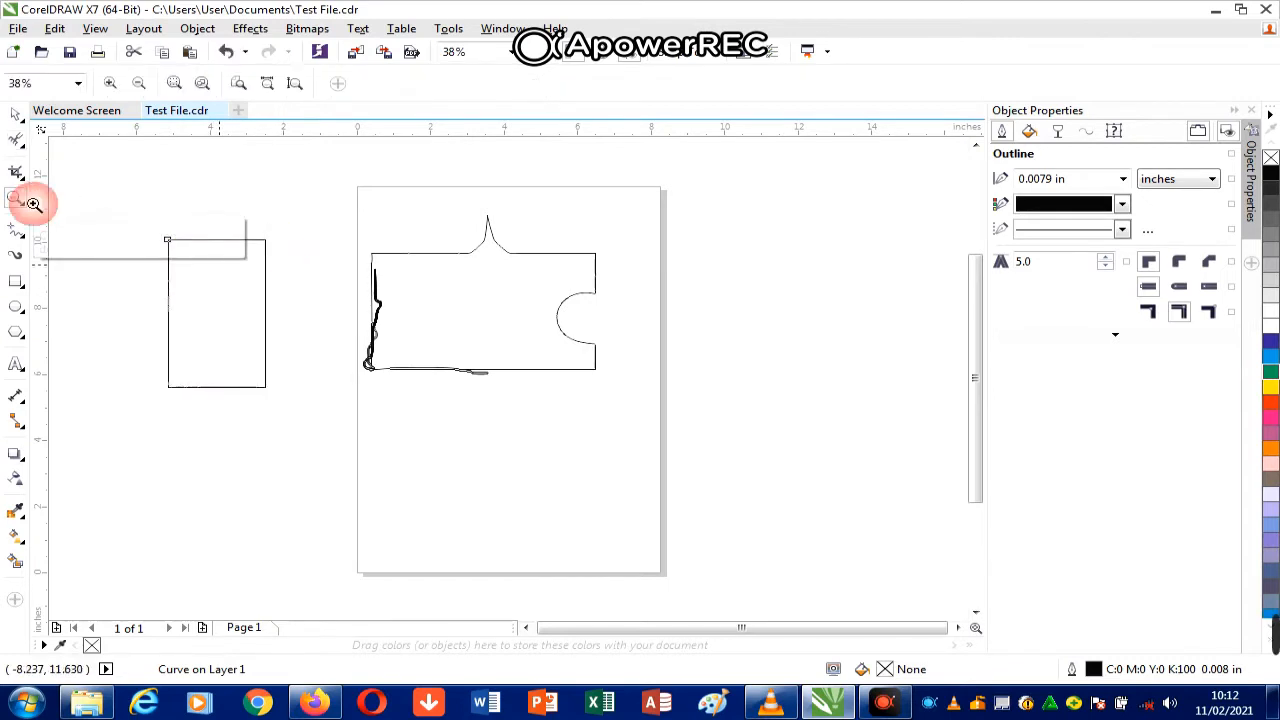
pyautogui.click(200, 276)
pyautogui.click(410, 400)
pyautogui.click(578, 412)
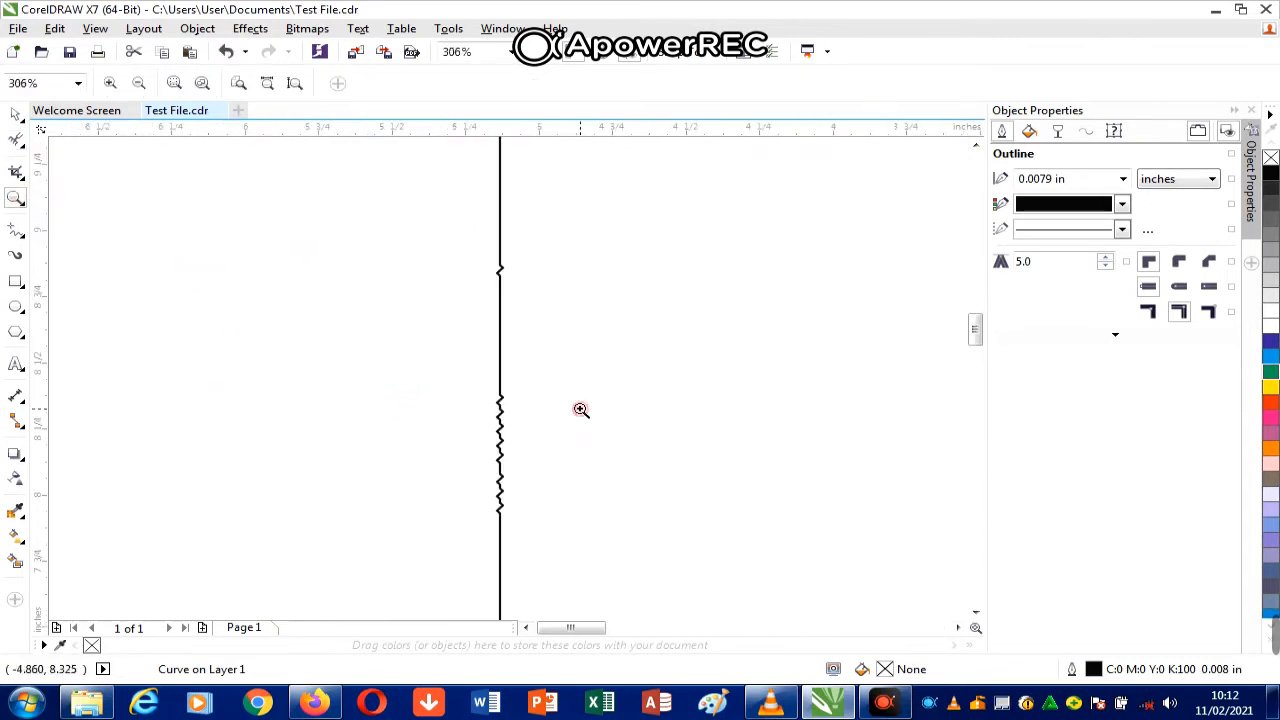
pyautogui.click(15, 140)
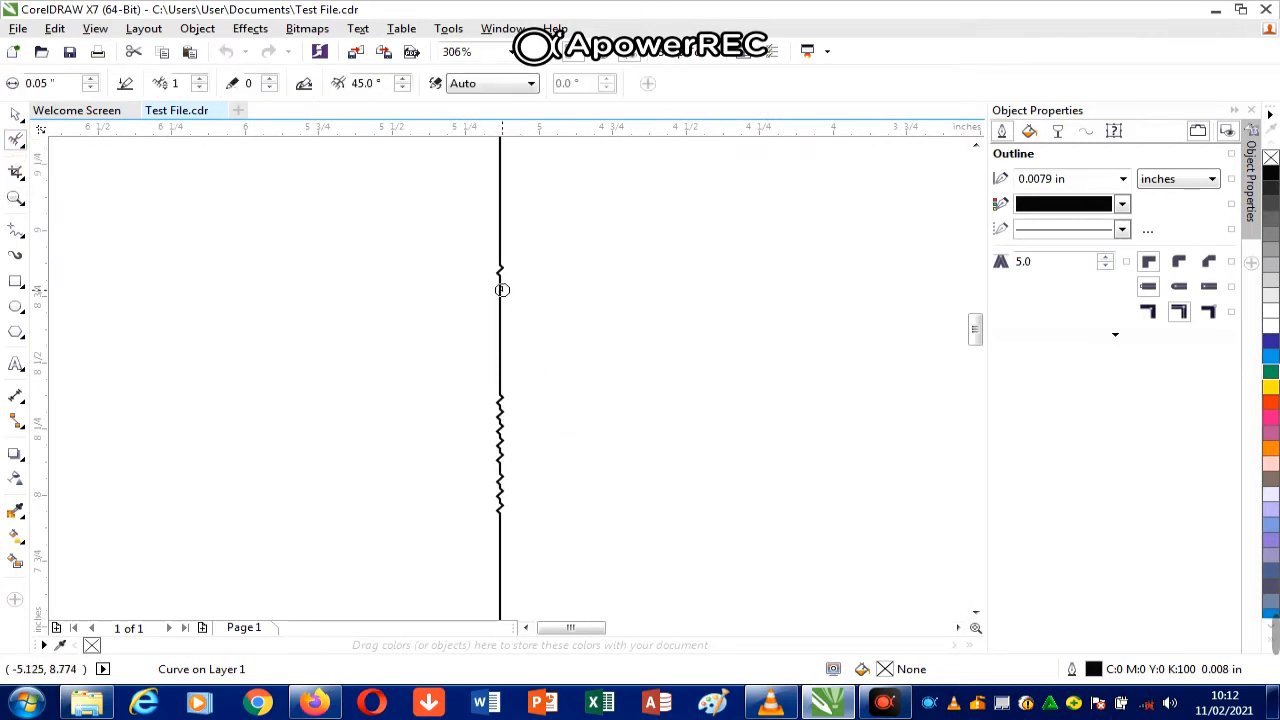
pyautogui.moveTo(502, 290); pyautogui.dragTo(500, 396)
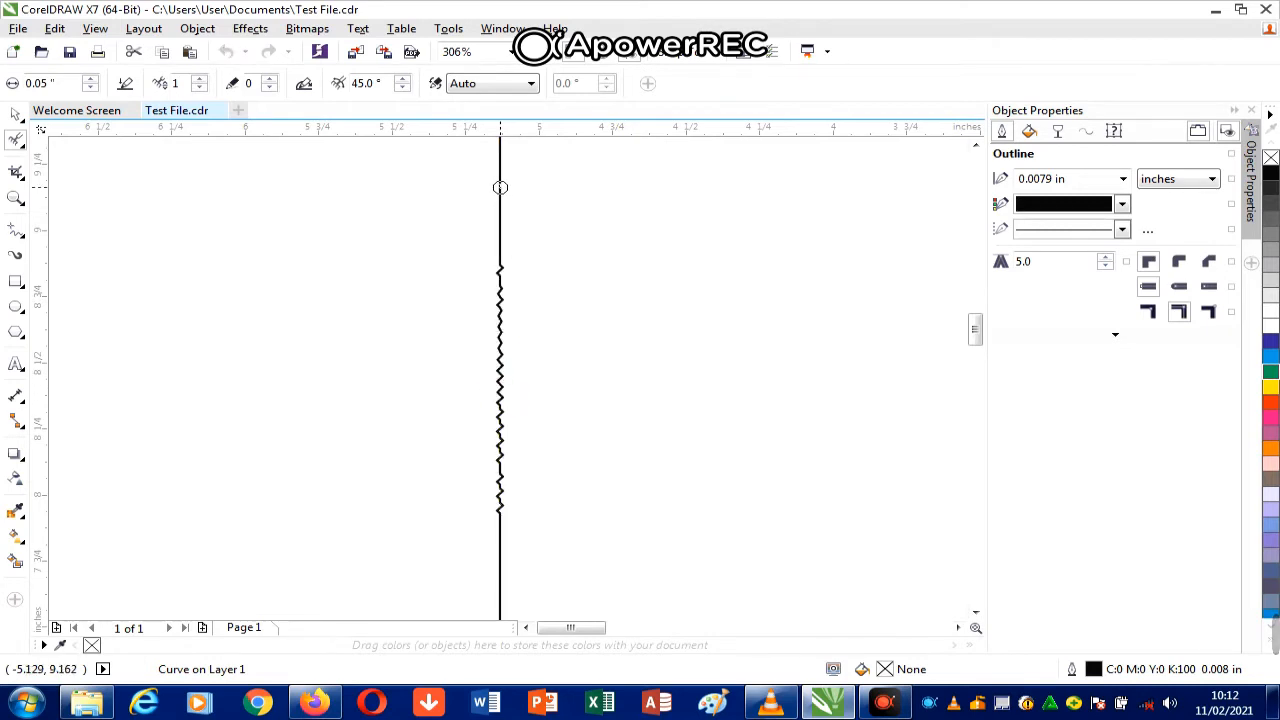
pyautogui.moveTo(500, 187); pyautogui.dragTo(497, 293)
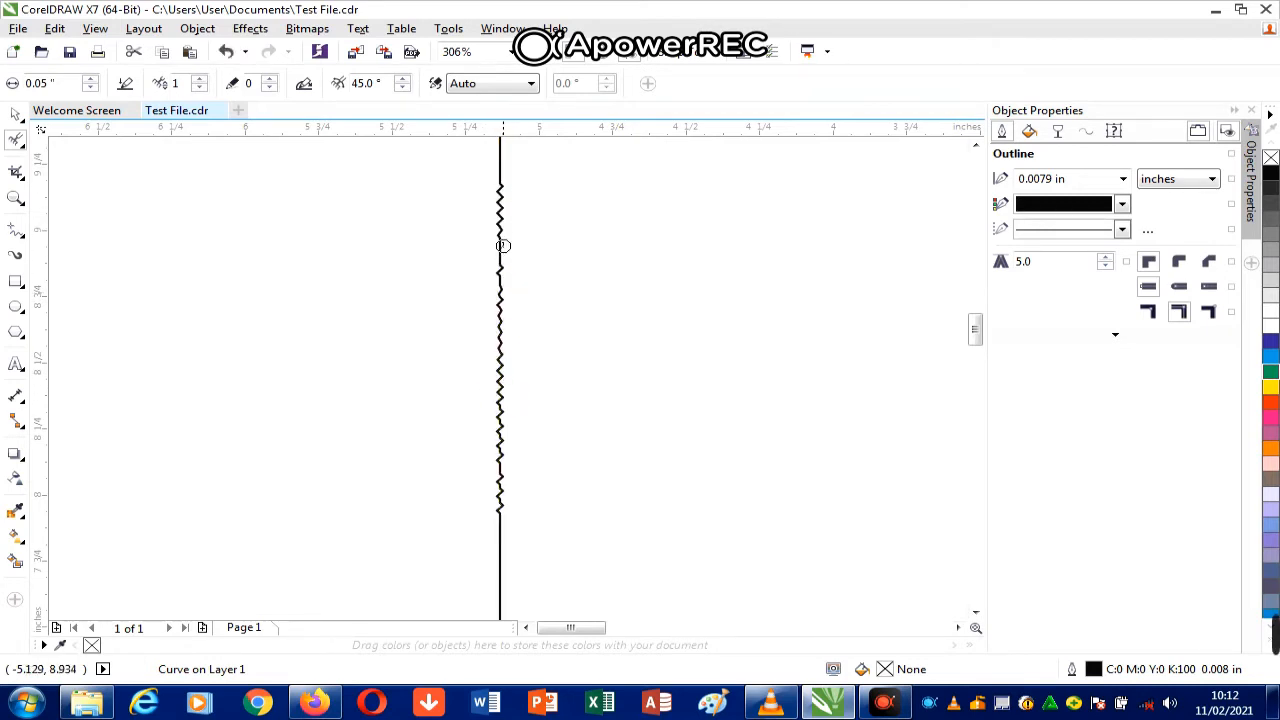
pyautogui.moveTo(503, 245); pyautogui.dragTo(497, 306)
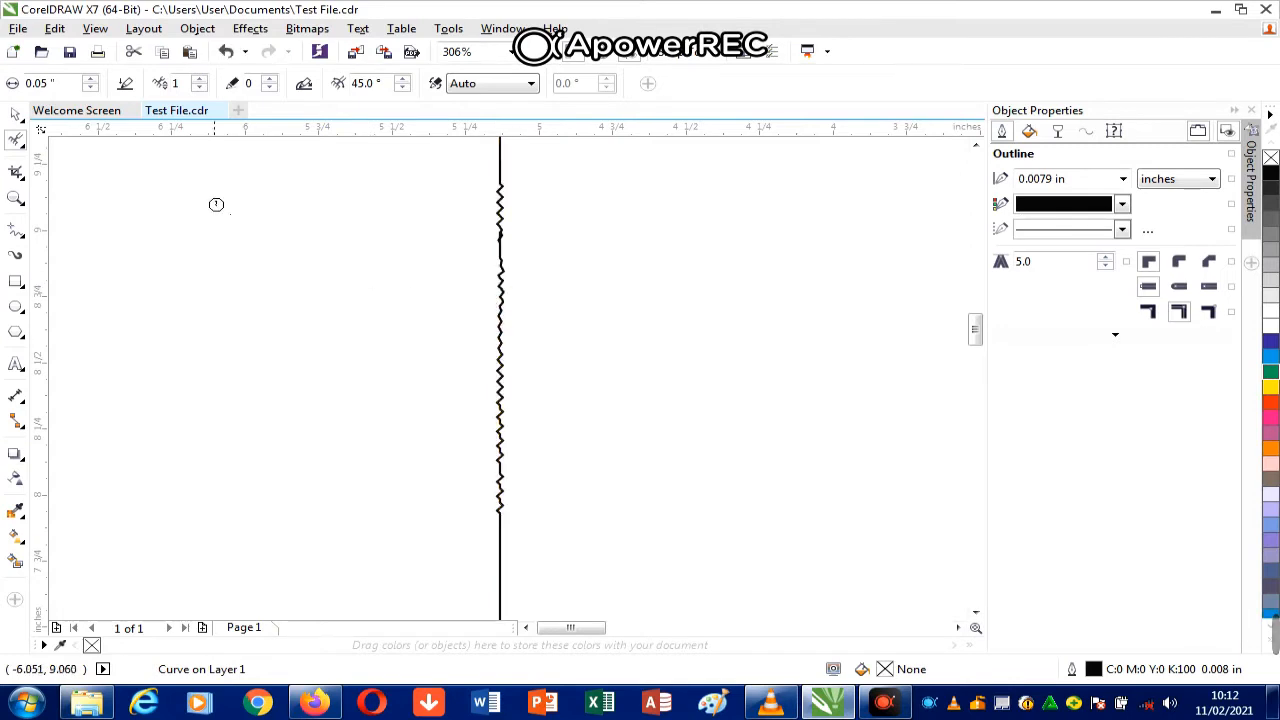
# Step: Crop the rectangle beside the page to its upper part with a frame about 4.82 by 2.99 in, and undo the crop
pyautogui.click(17, 141)
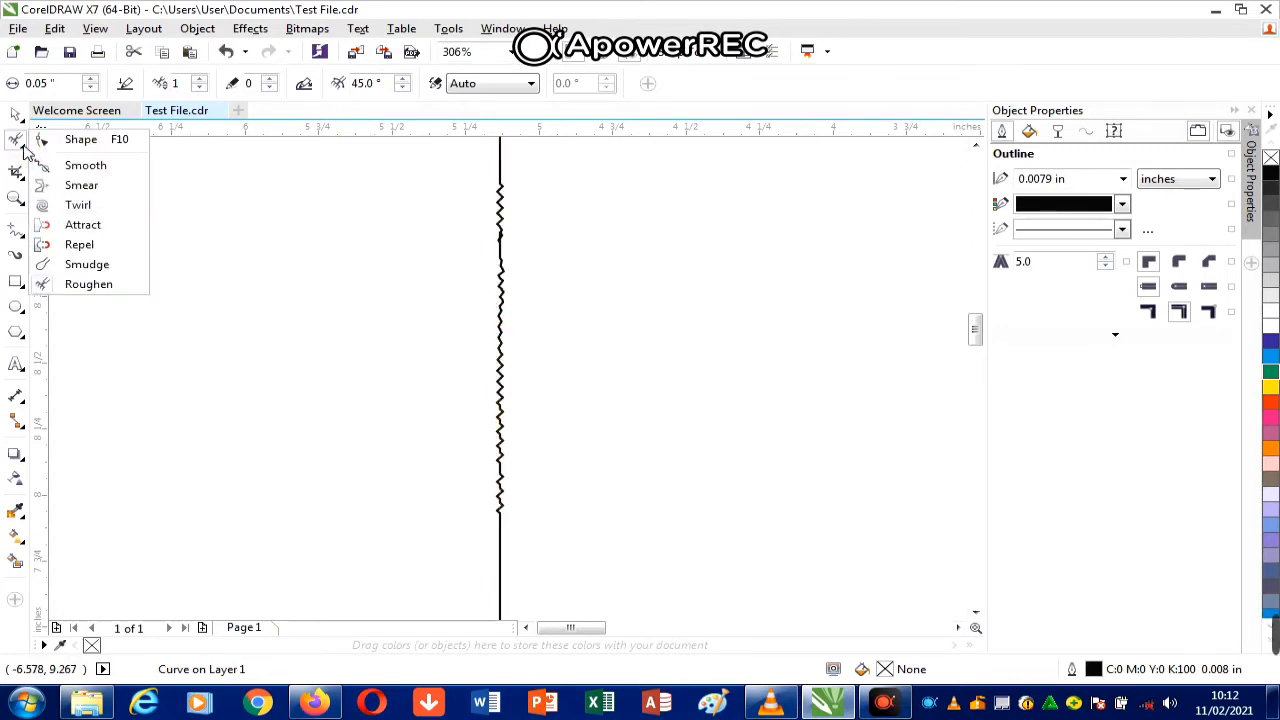
pyautogui.click(16, 176)
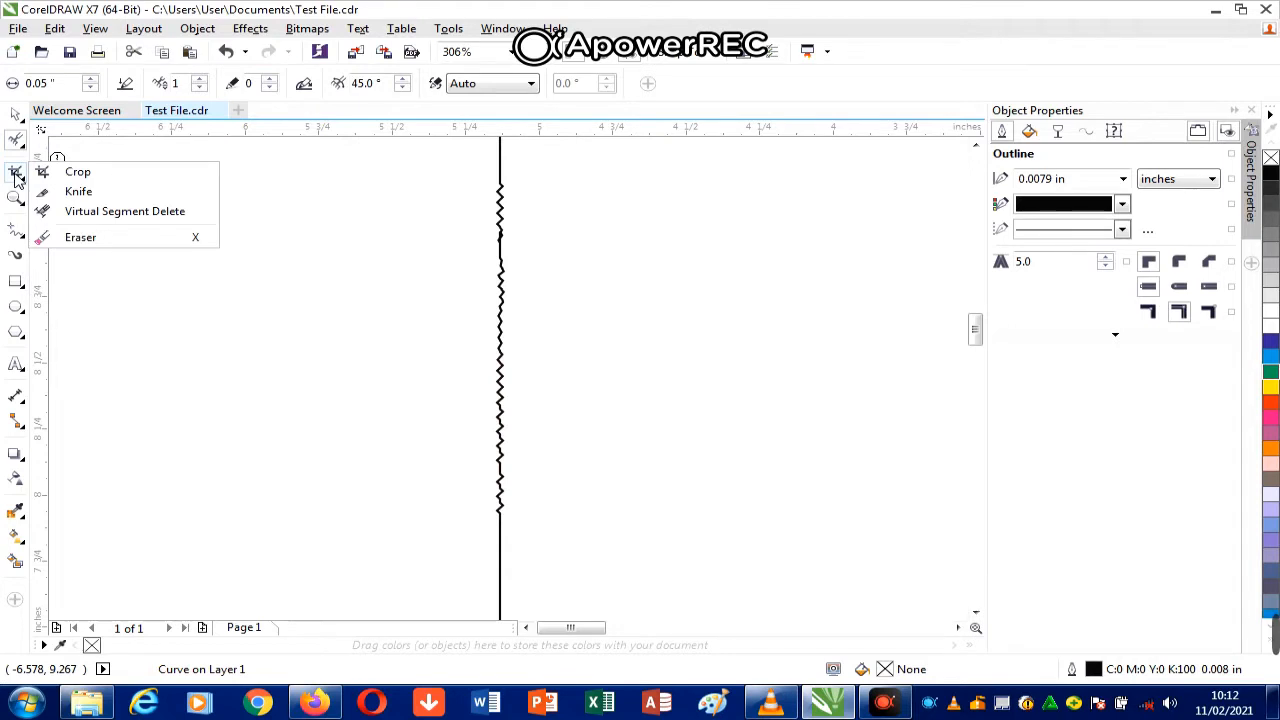
pyautogui.click(513, 52)
pyautogui.click(461, 97)
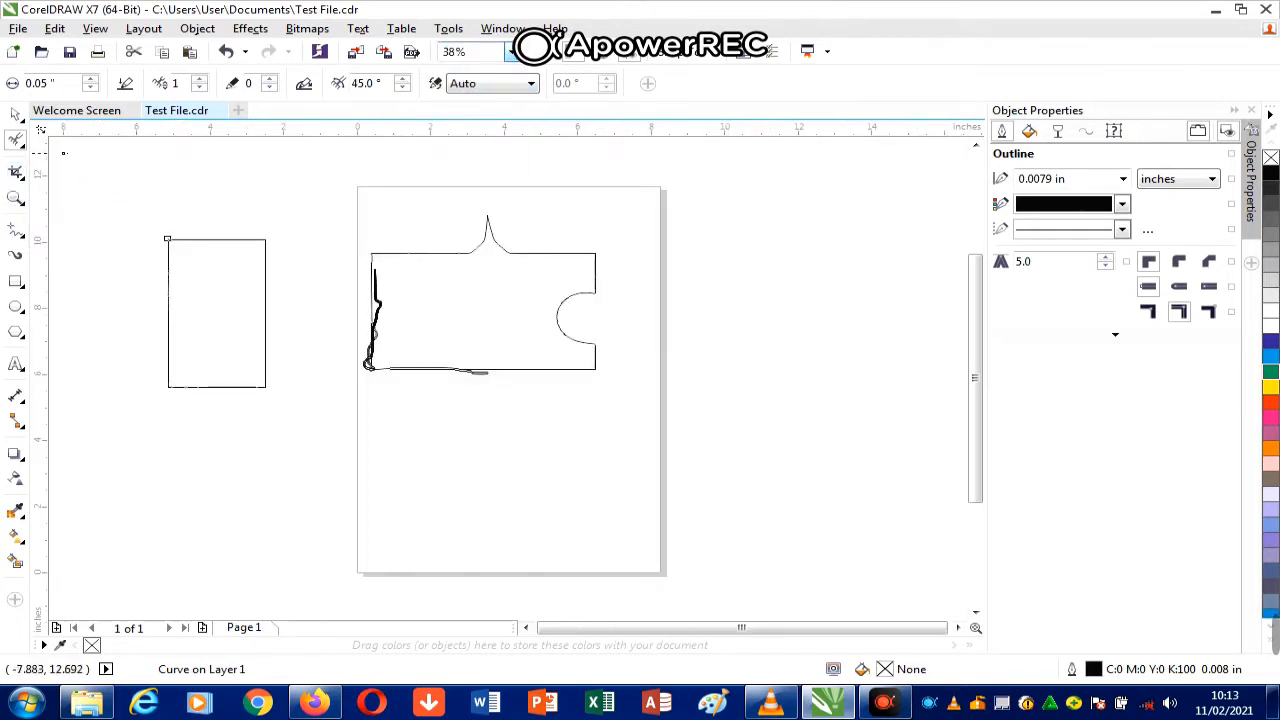
pyautogui.click(16, 173)
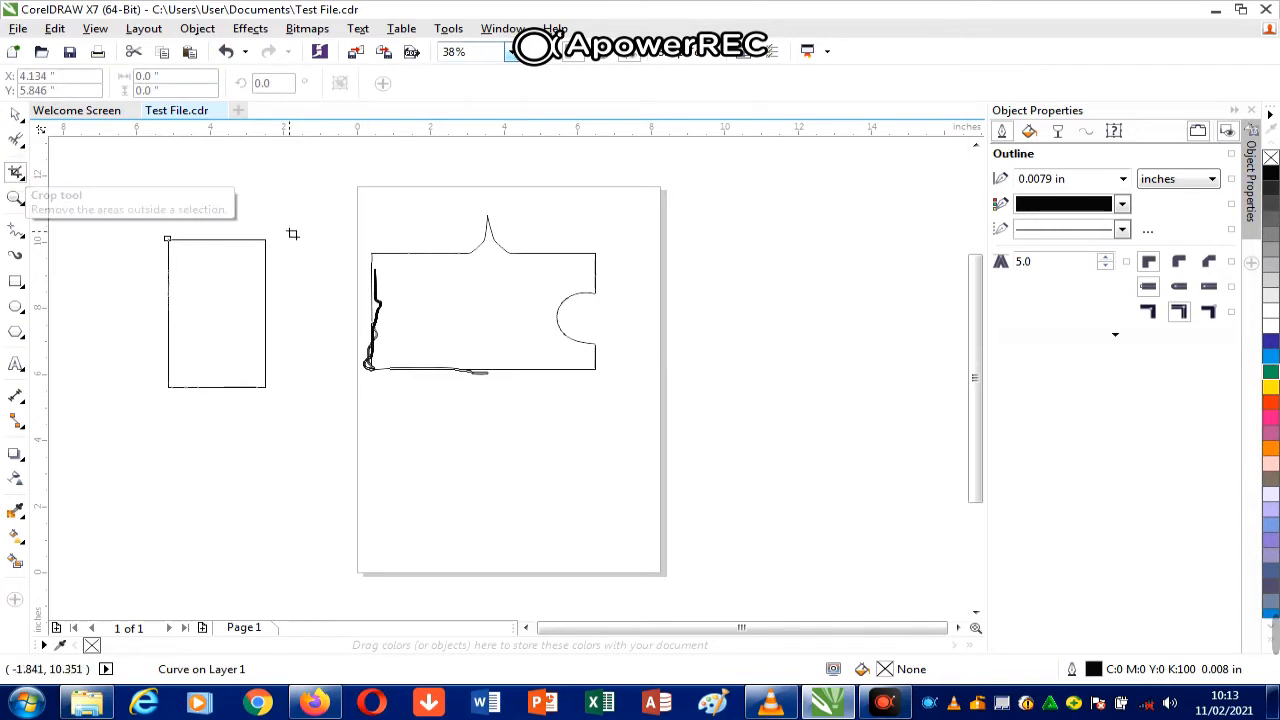
pyautogui.moveTo(138, 222); pyautogui.dragTo(315, 321)
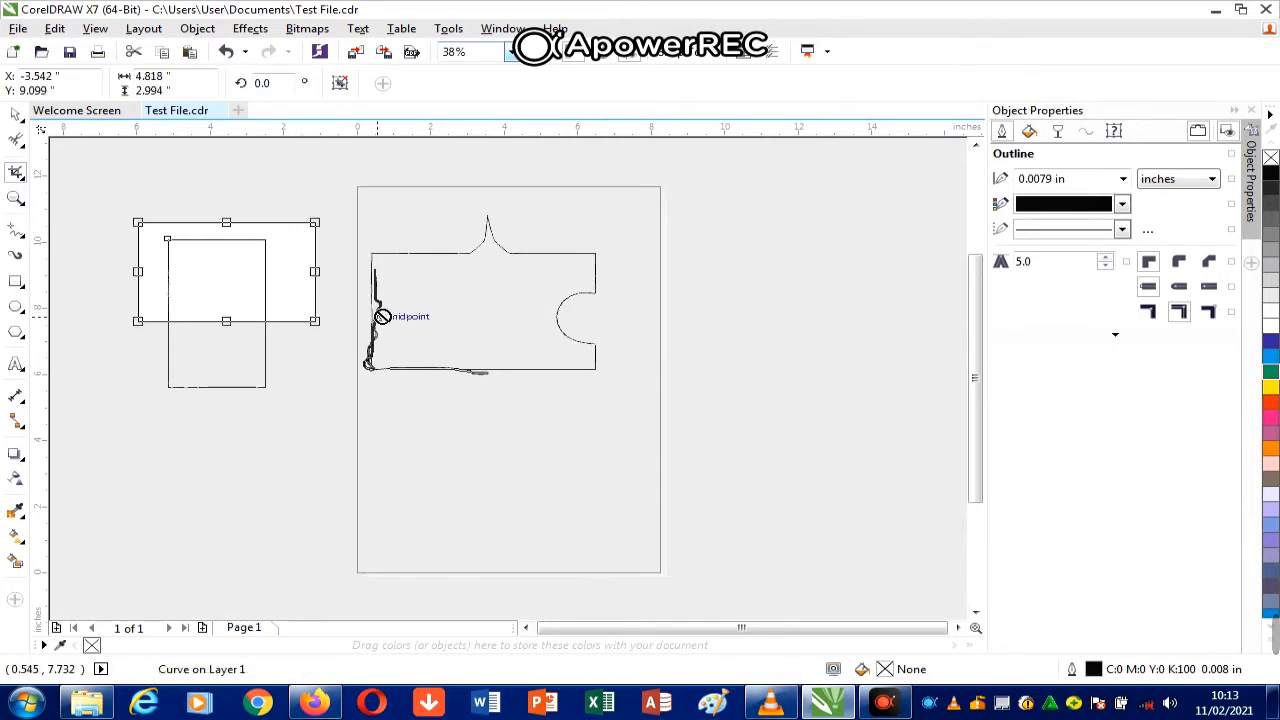
pyautogui.press('Return')
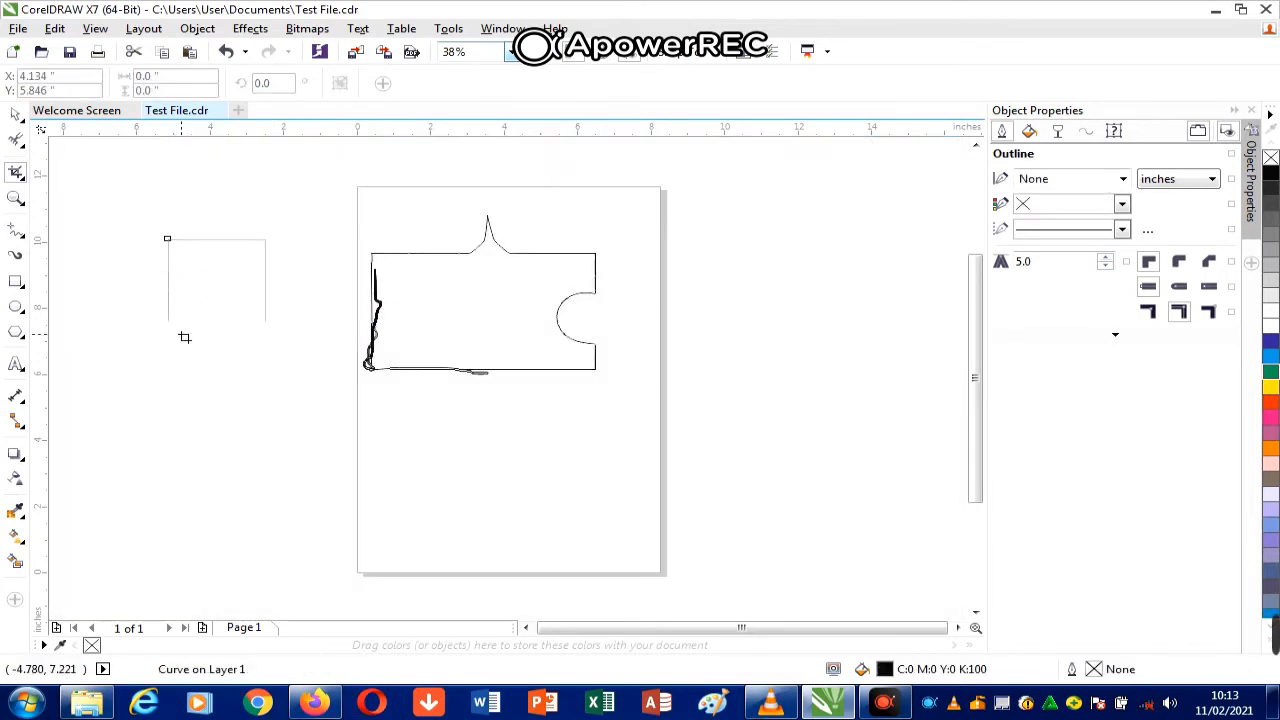
pyautogui.click(16, 117)
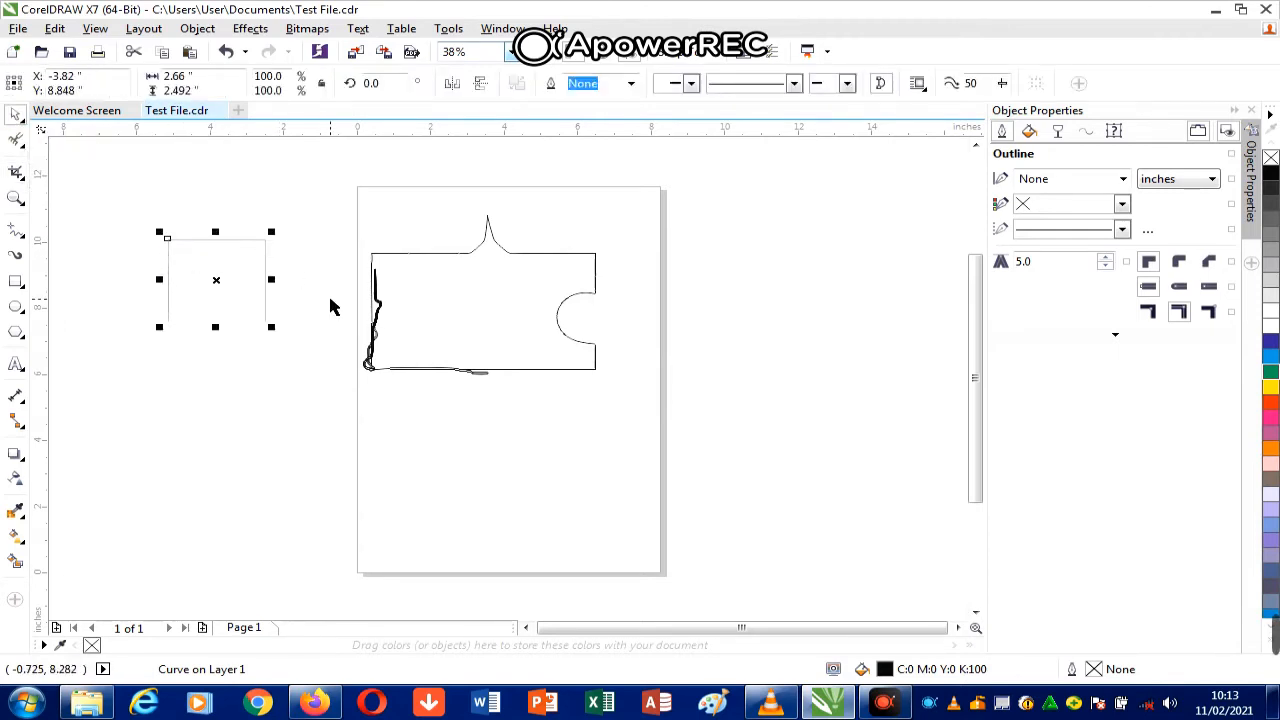
pyautogui.hotkey('ctrl', 'z')
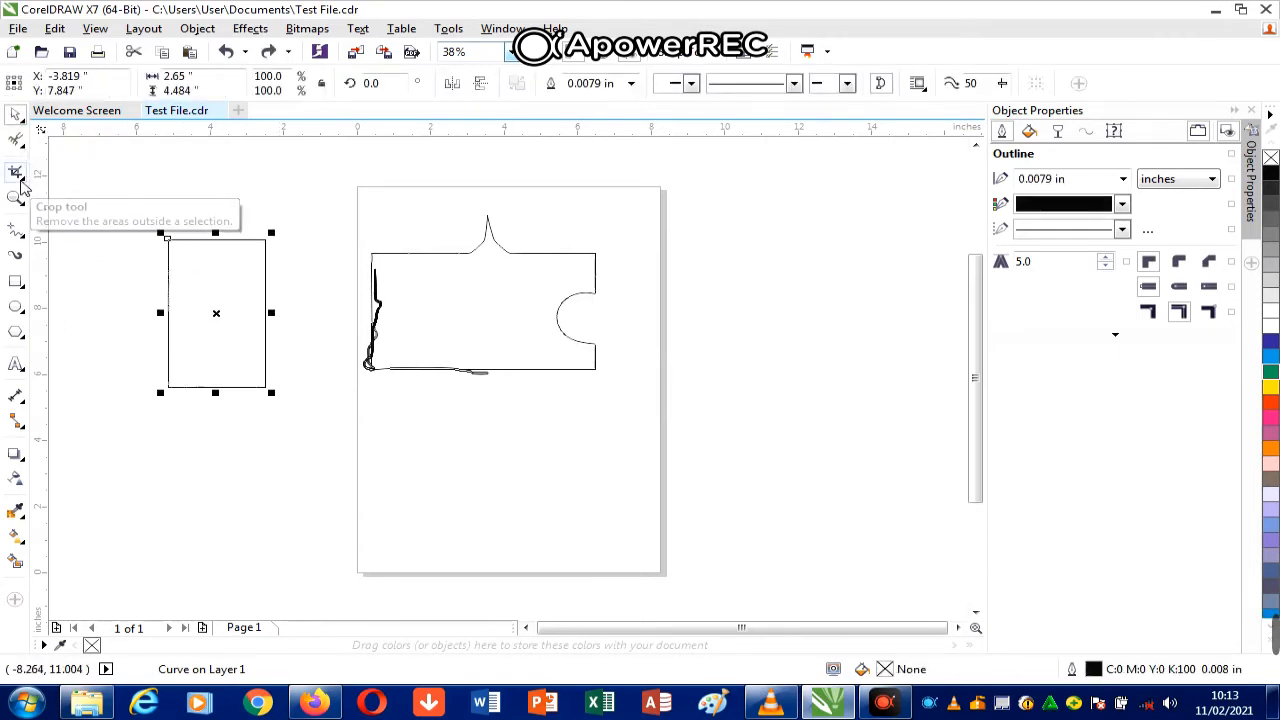
# Step: Slice the rectangle beside the page with the Knife tool from its upper-left corner to near its lower-right corner, and move the two pieces apart
pyautogui.click(21, 181)
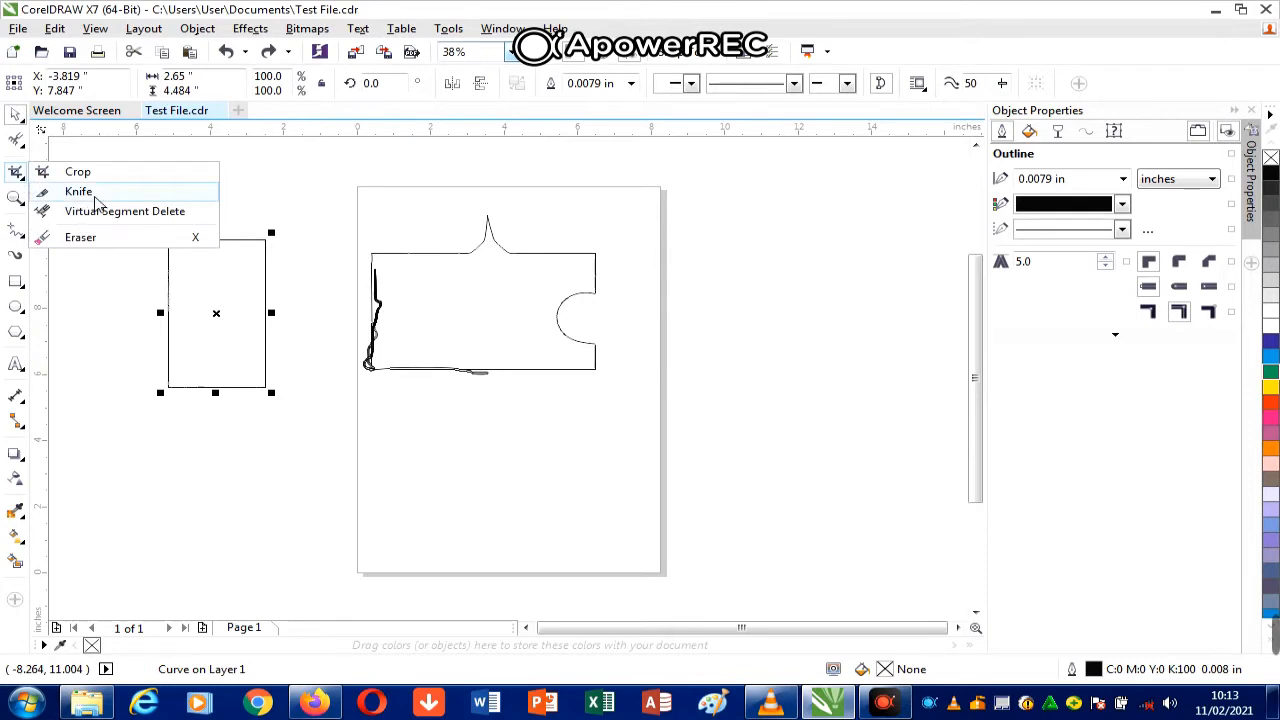
pyautogui.click(96, 203)
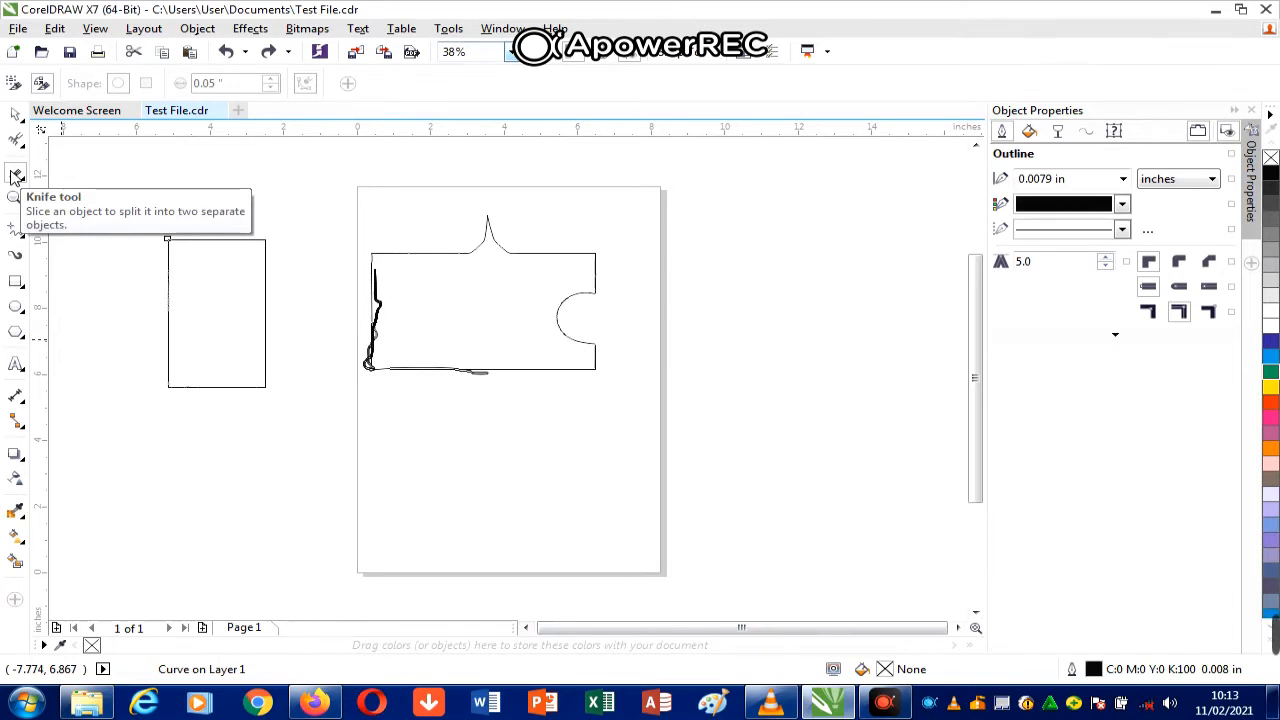
pyautogui.click(15, 175)
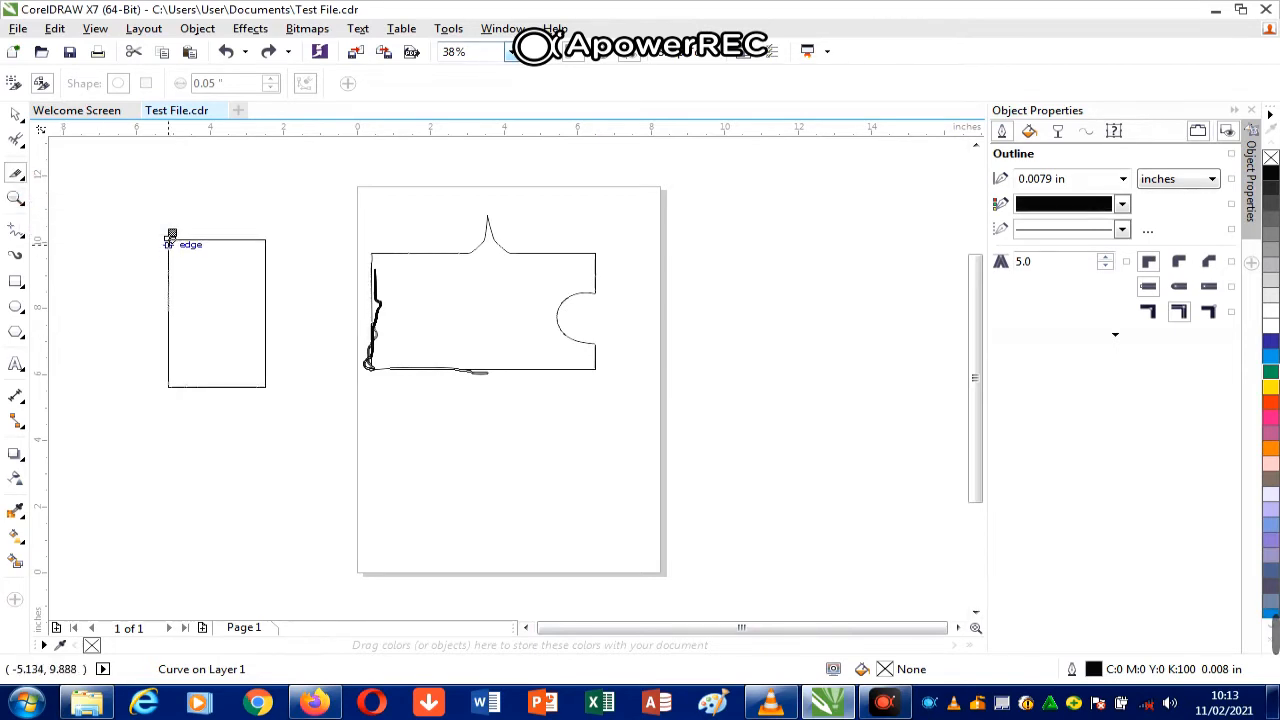
pyautogui.moveTo(169, 239)
pyautogui.mouseDown()
pyautogui.moveTo(200, 313)
pyautogui.moveTo(258, 386)
pyautogui.mouseUp()
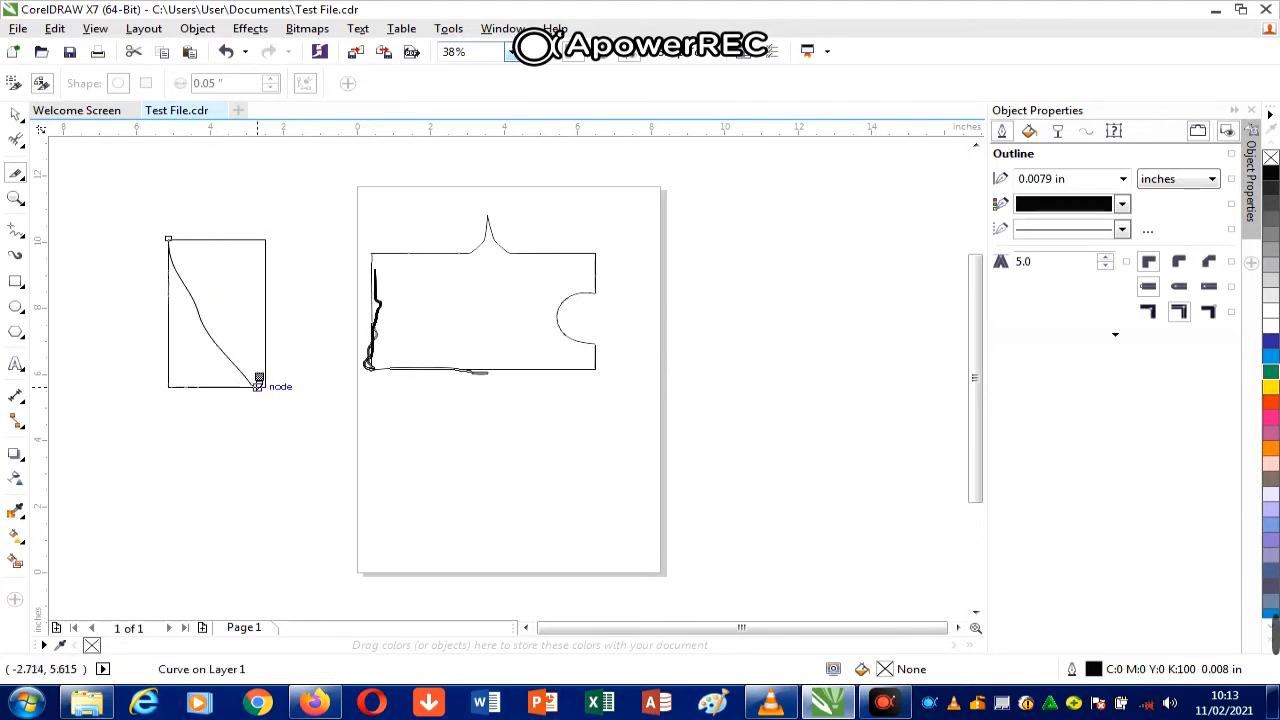
pyautogui.click(15, 113)
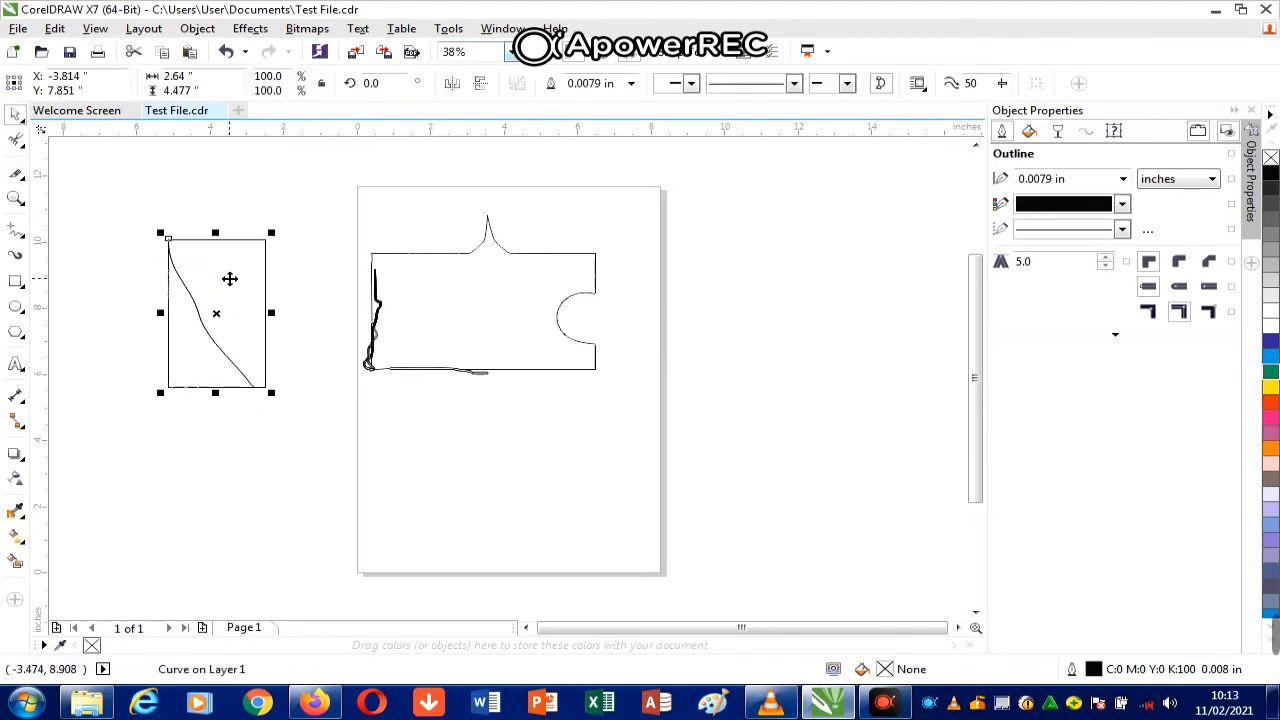
pyautogui.moveTo(229, 277); pyautogui.dragTo(343, 220)
pyautogui.moveTo(191, 349); pyautogui.dragTo(151, 412)
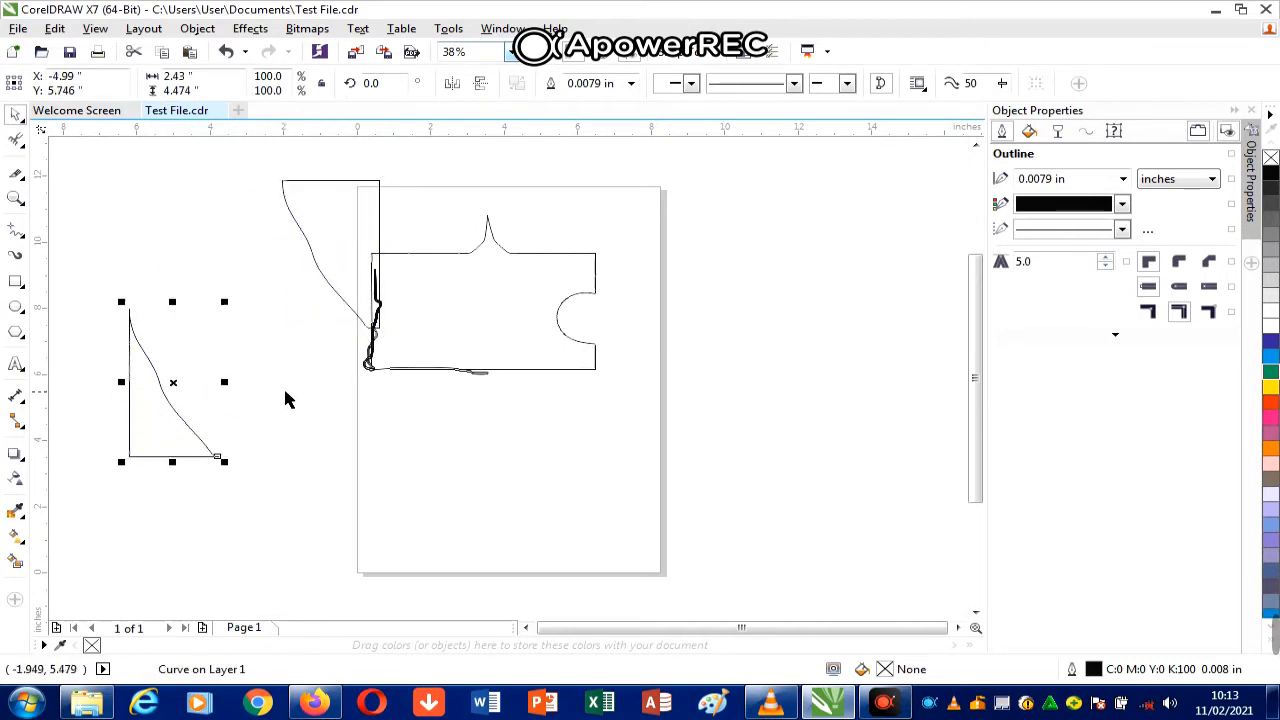
# Step: Undo both piece moves and the knife cut on the rectangle beside the page
pyautogui.hotkey('ctrl', 'z')
pyautogui.hotkey('ctrl', 'z')
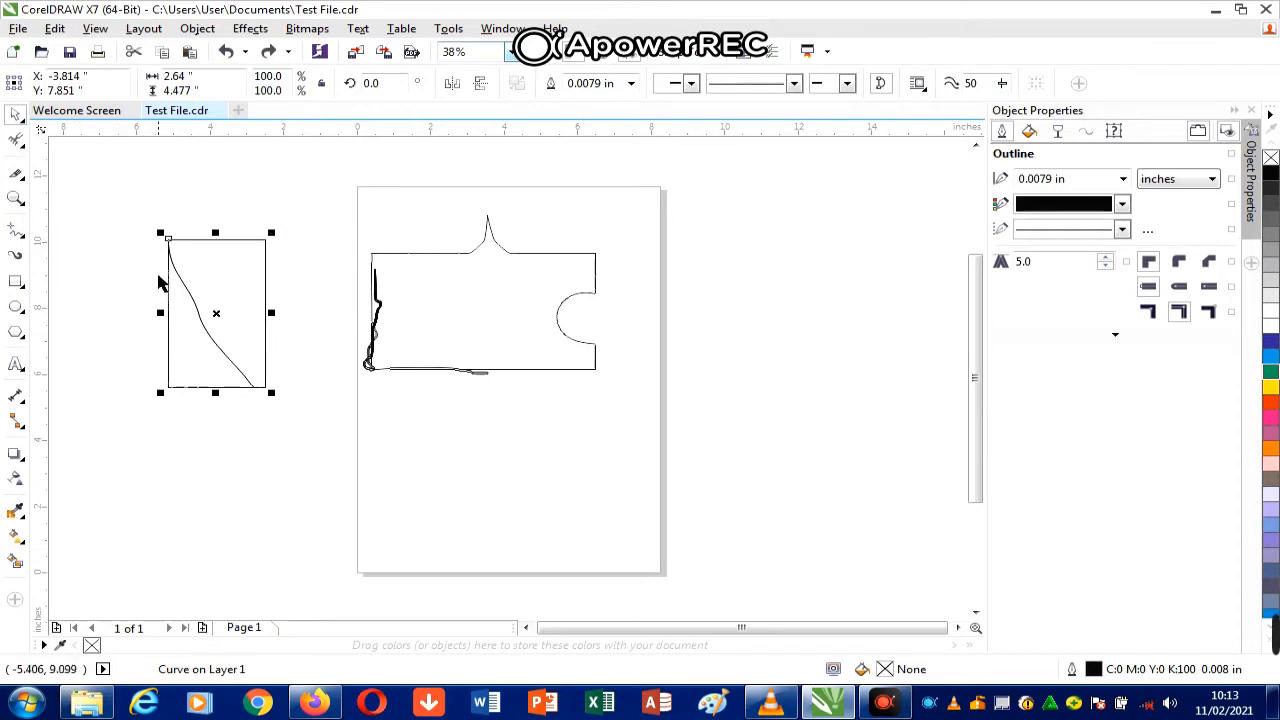
pyautogui.hotkey('ctrl', 'z')
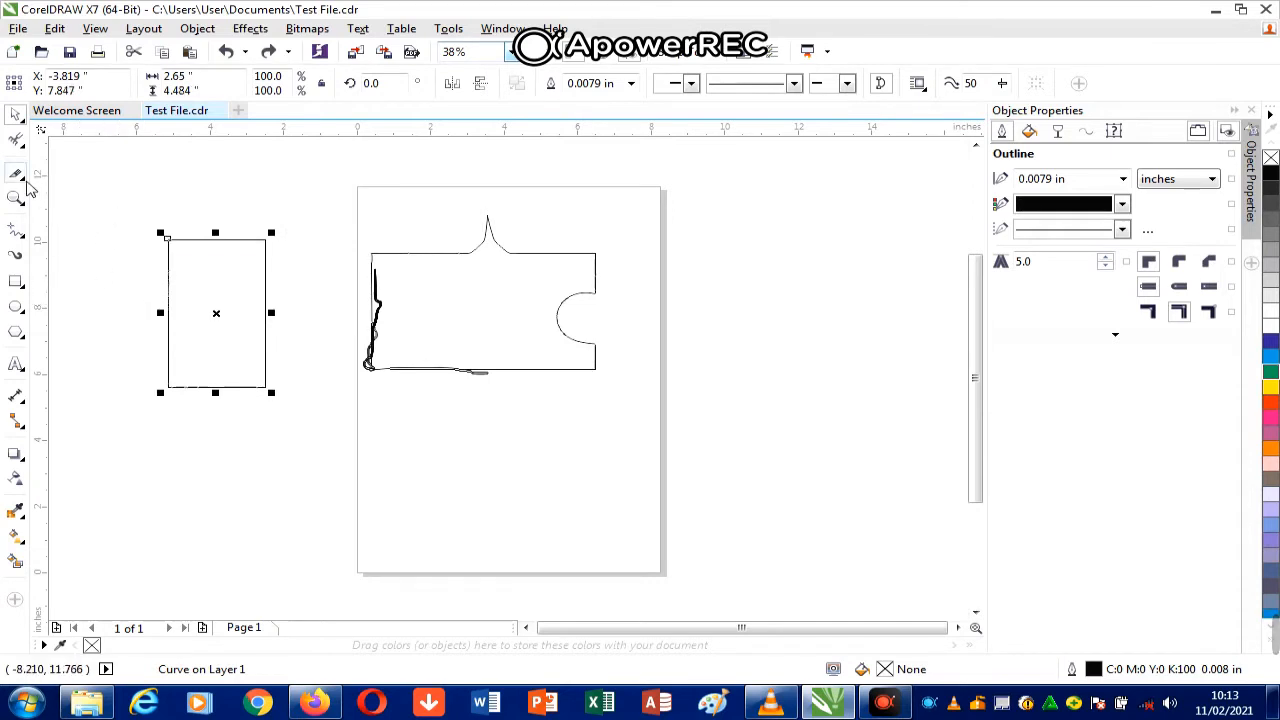
# Step: Remove the notched rectangle's outline on the page and the rectangle beside the page with Virtual Segment Delete
pyautogui.click(16, 174)
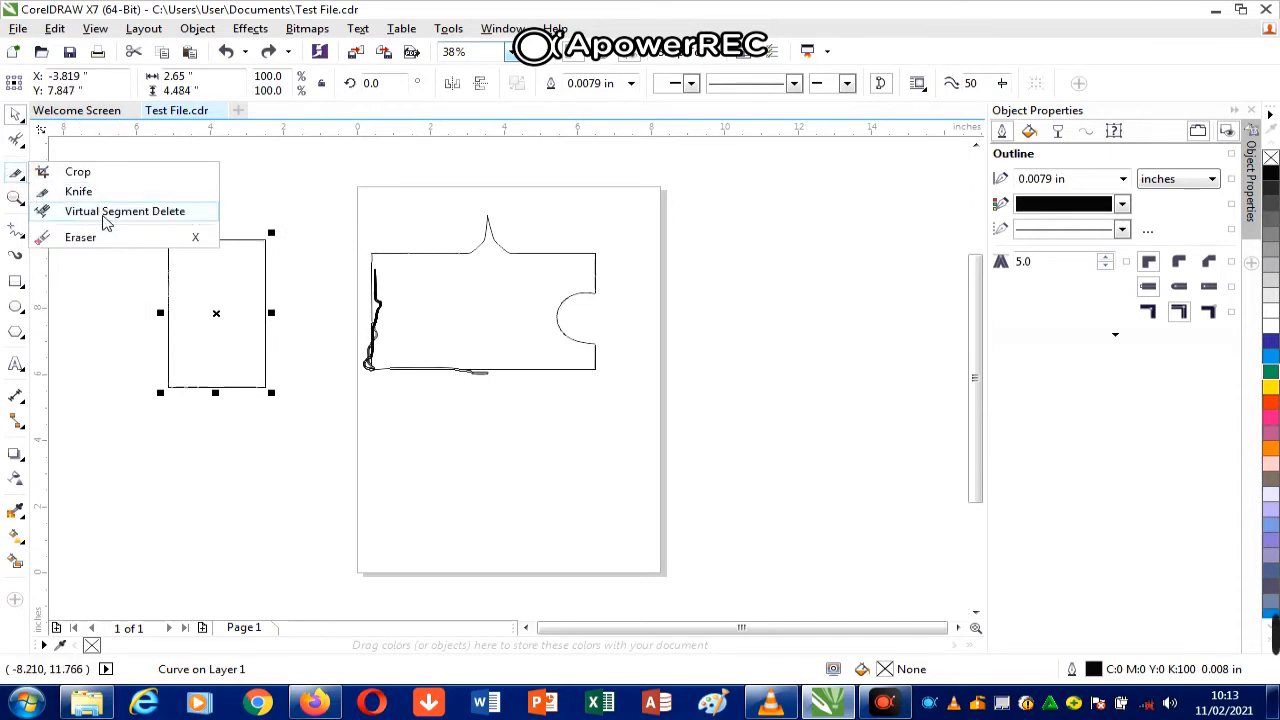
pyautogui.click(106, 221)
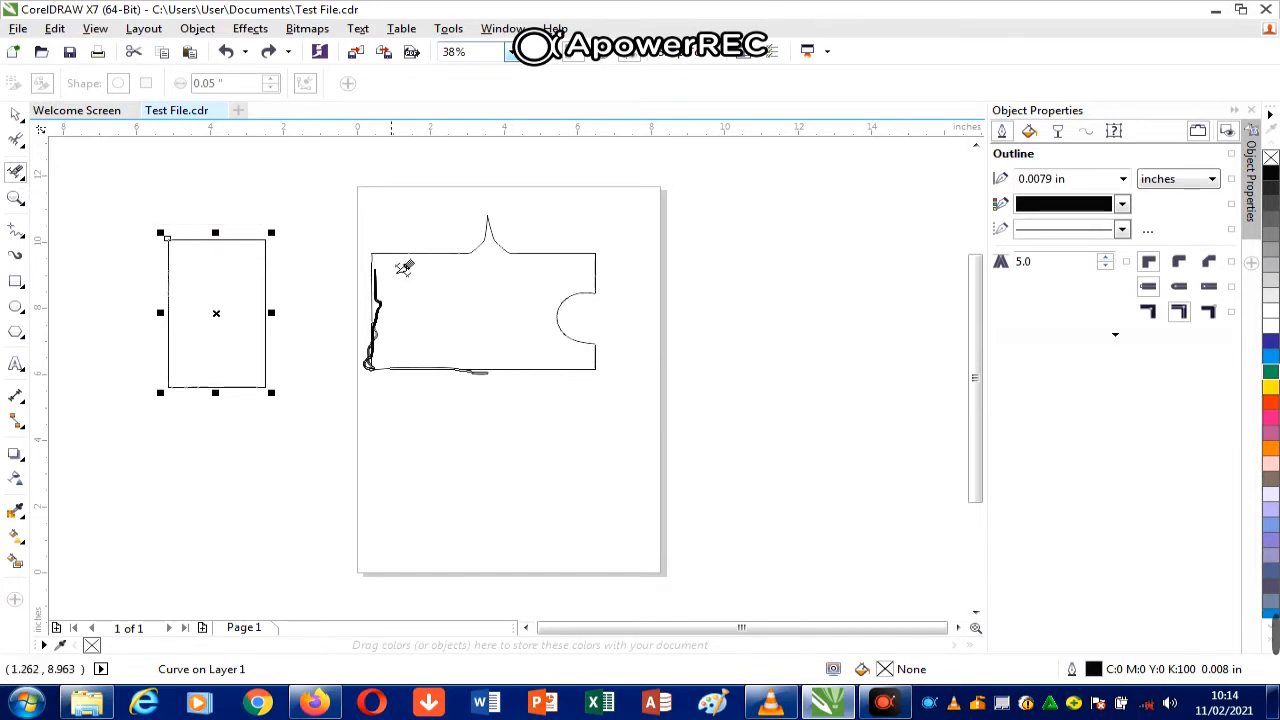
pyautogui.click(371, 253)
pyautogui.moveTo(375, 307); pyautogui.dragTo(371, 357)
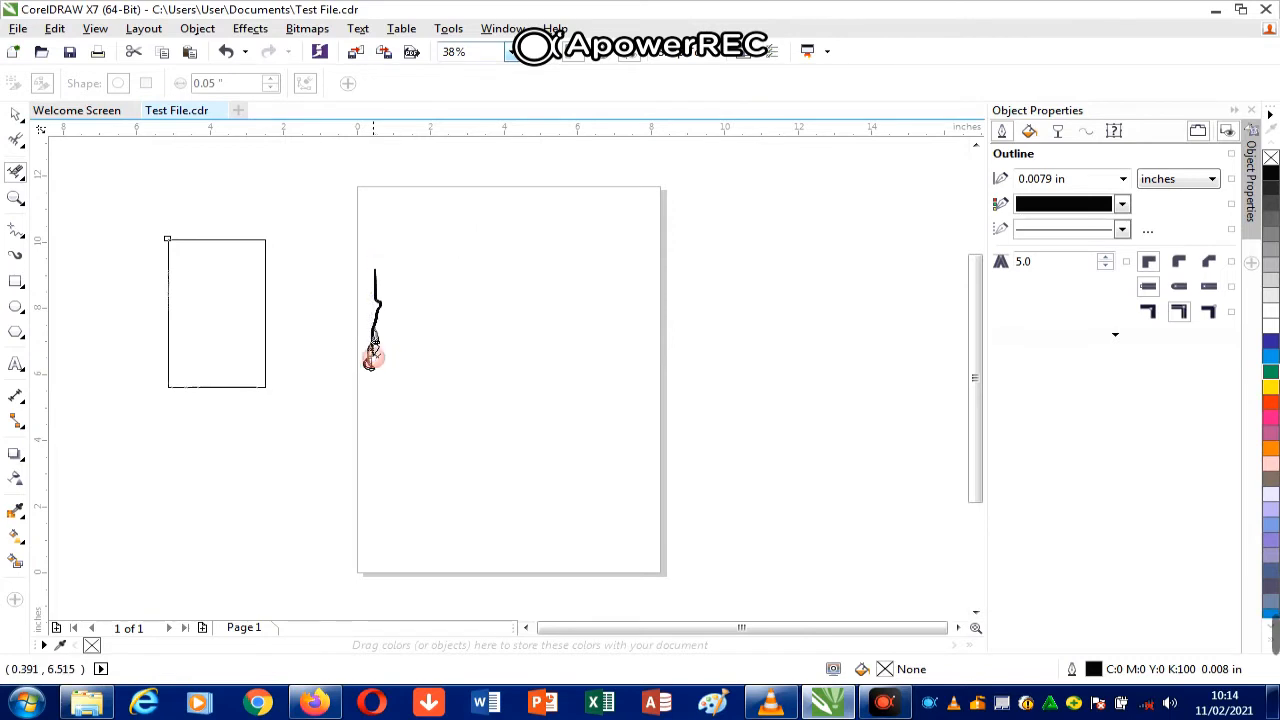
pyautogui.moveTo(179, 230); pyautogui.dragTo(289, 367)
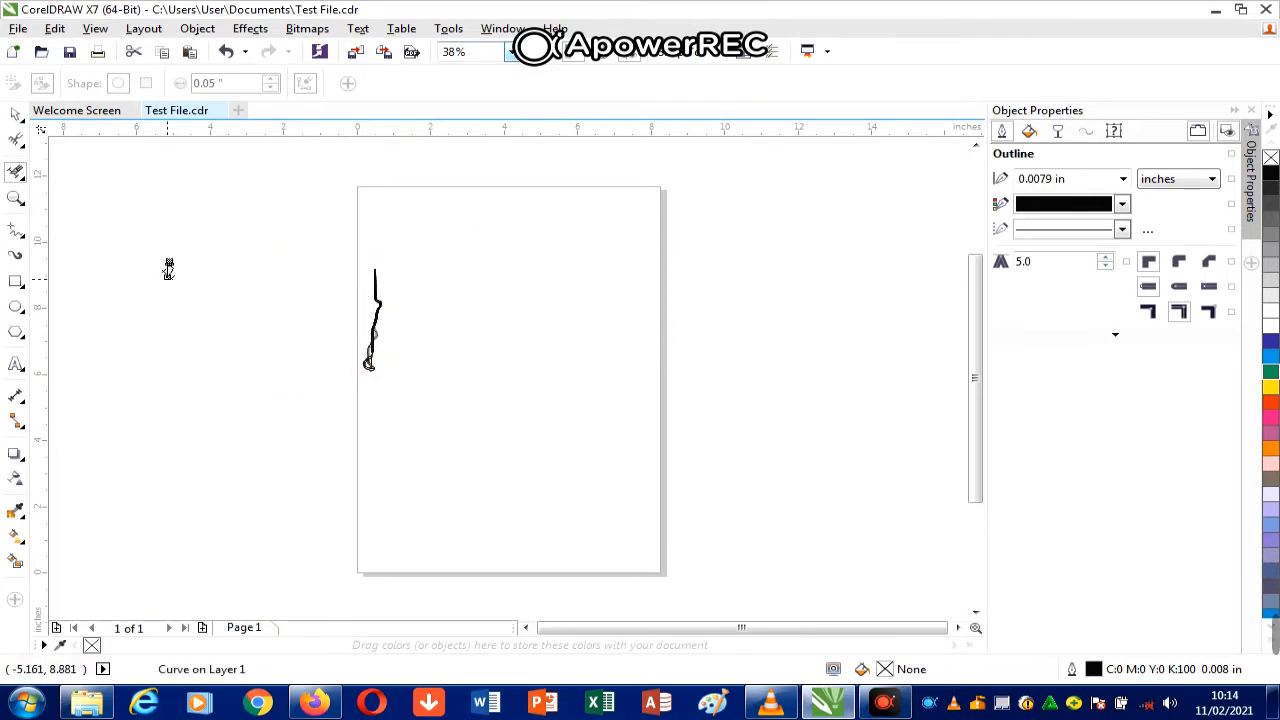
pyautogui.click(18, 112)
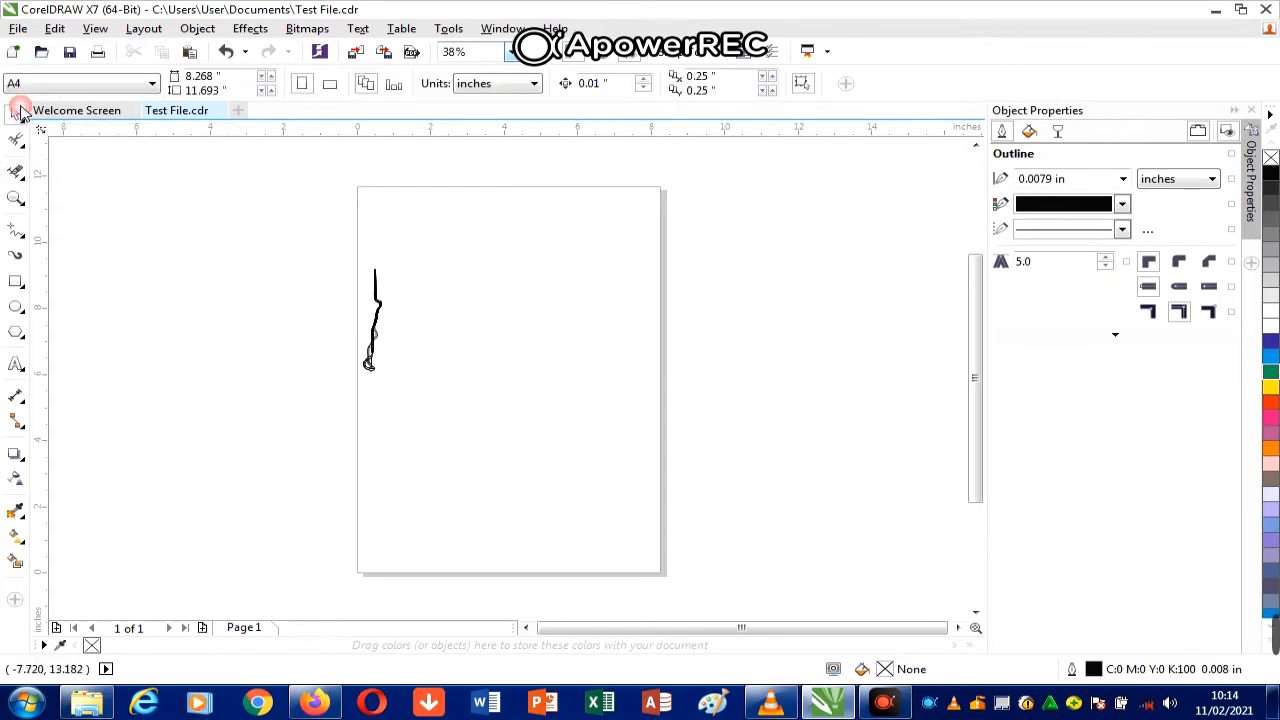
# Step: Try to erase the jagged line left on the page with the Eraser tool, without selecting an object
pyautogui.click(25, 180)
pyautogui.click(25, 180)
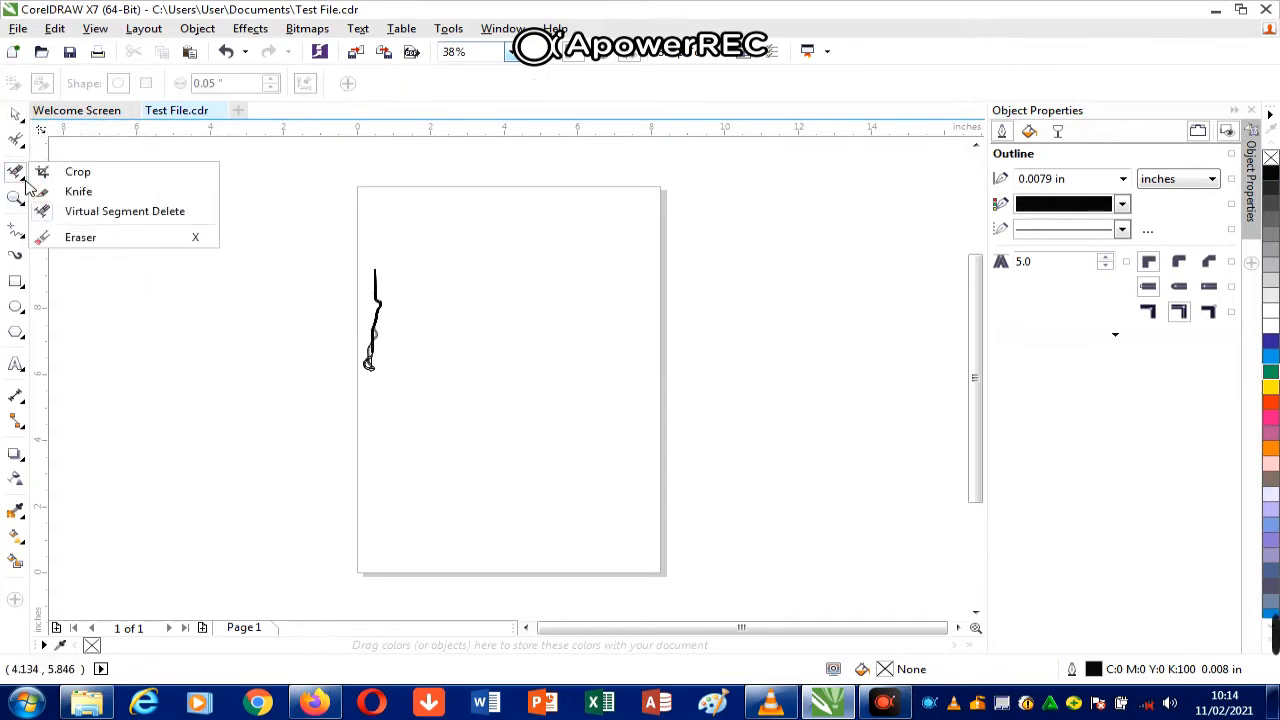
pyautogui.click(80, 238)
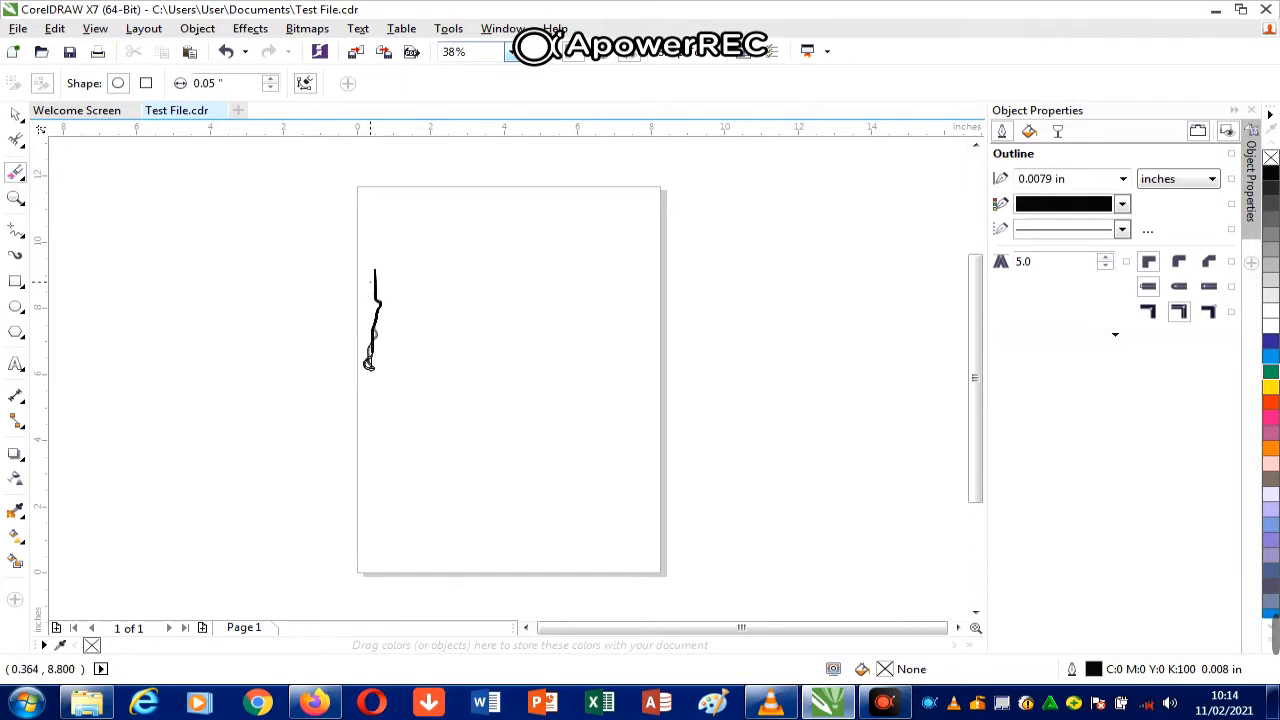
pyautogui.click(372, 279)
pyautogui.click(754, 379)
pyautogui.click(378, 305)
pyautogui.click(738, 381)
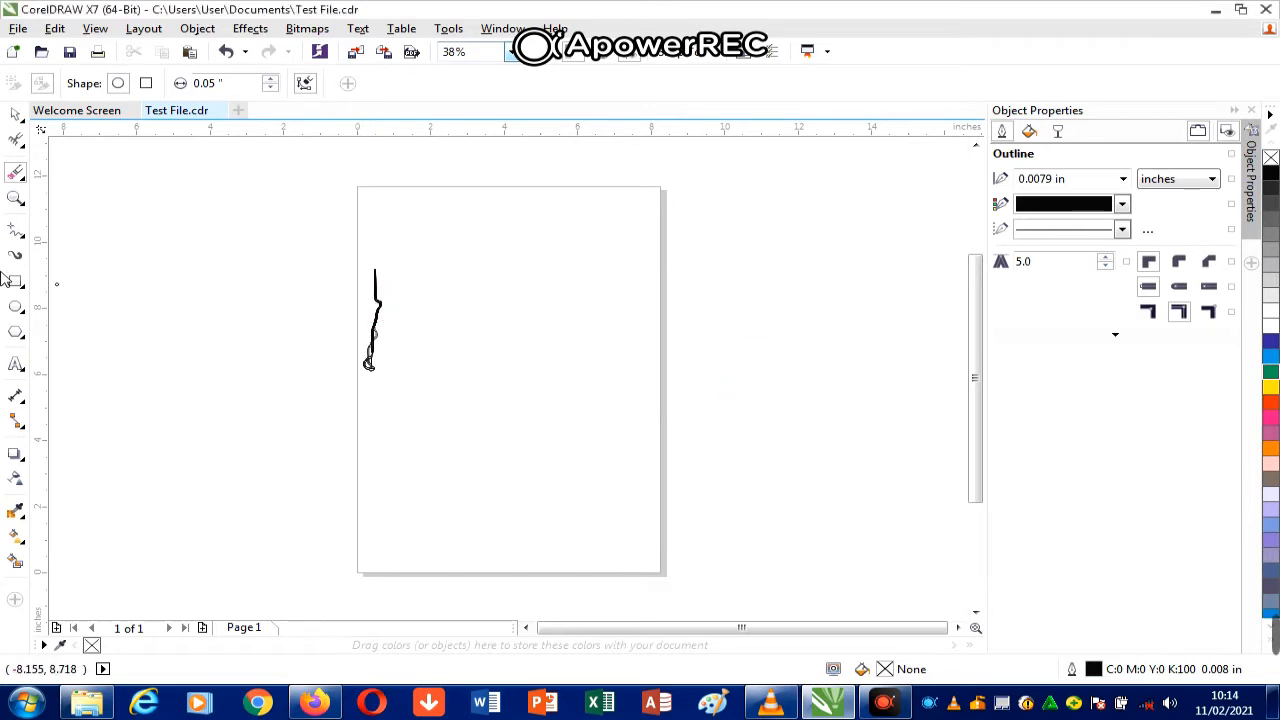
# Step: Draw a rectangle about 7.65 by 6.21 in over the jagged line and fill it with pink (C:20 M:80 Y:0 K:20)
pyautogui.click(16, 283)
pyautogui.moveTo(306, 222); pyautogui.dragTo(590, 430)
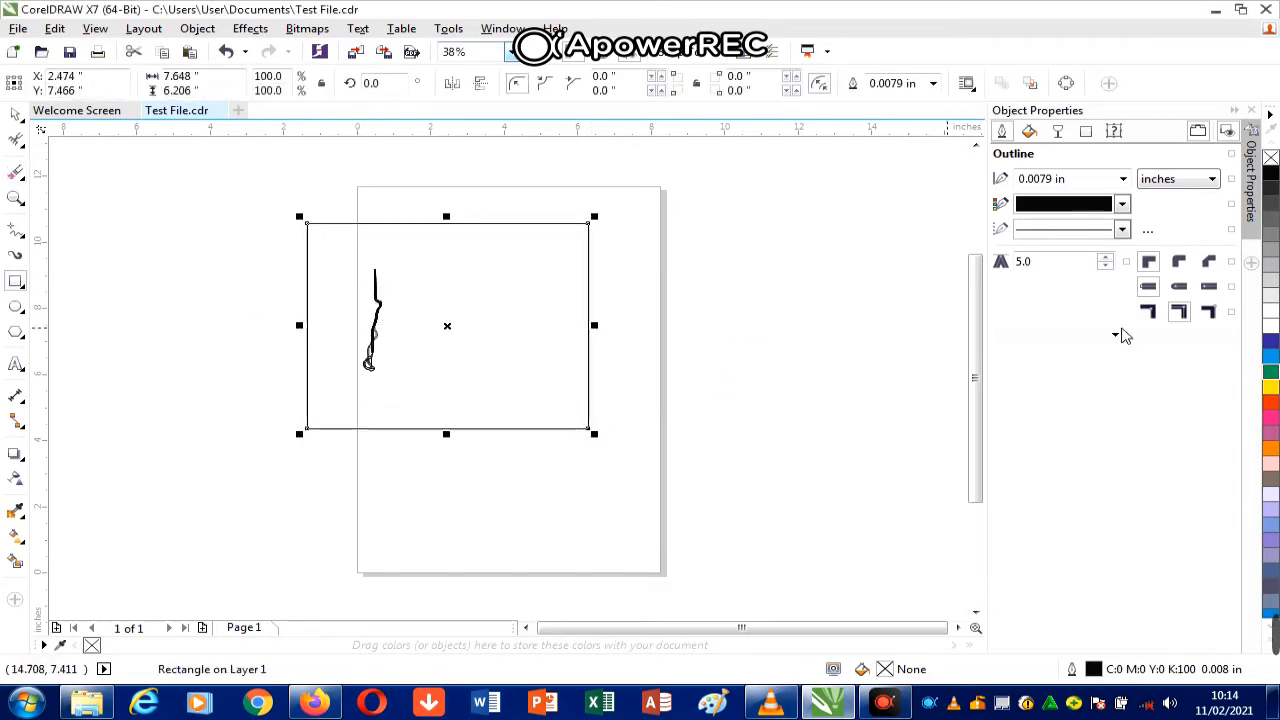
pyautogui.click(1270, 430)
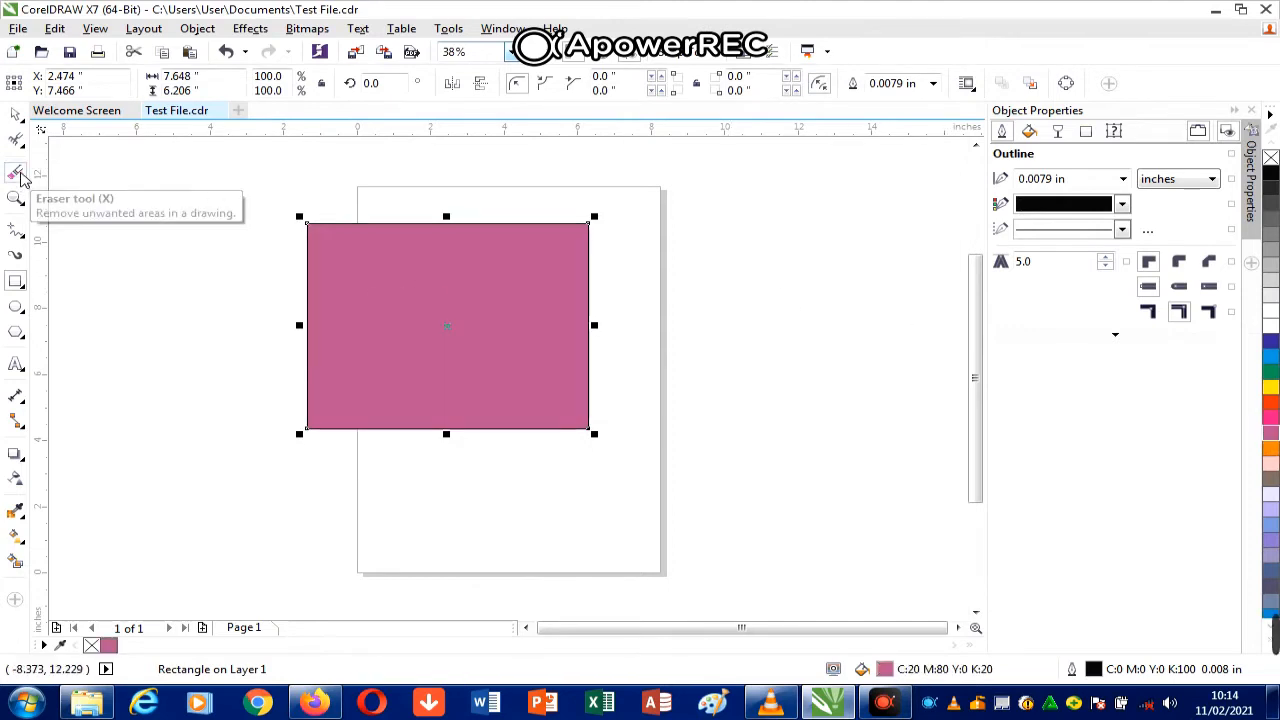
# Step: Erase thin strokes from the pink rectangle's upper-left corner with the 0.05 in Eraser, and deselect the shape
pyautogui.click(16, 172)
pyautogui.moveTo(307, 252); pyautogui.dragTo(318, 225)
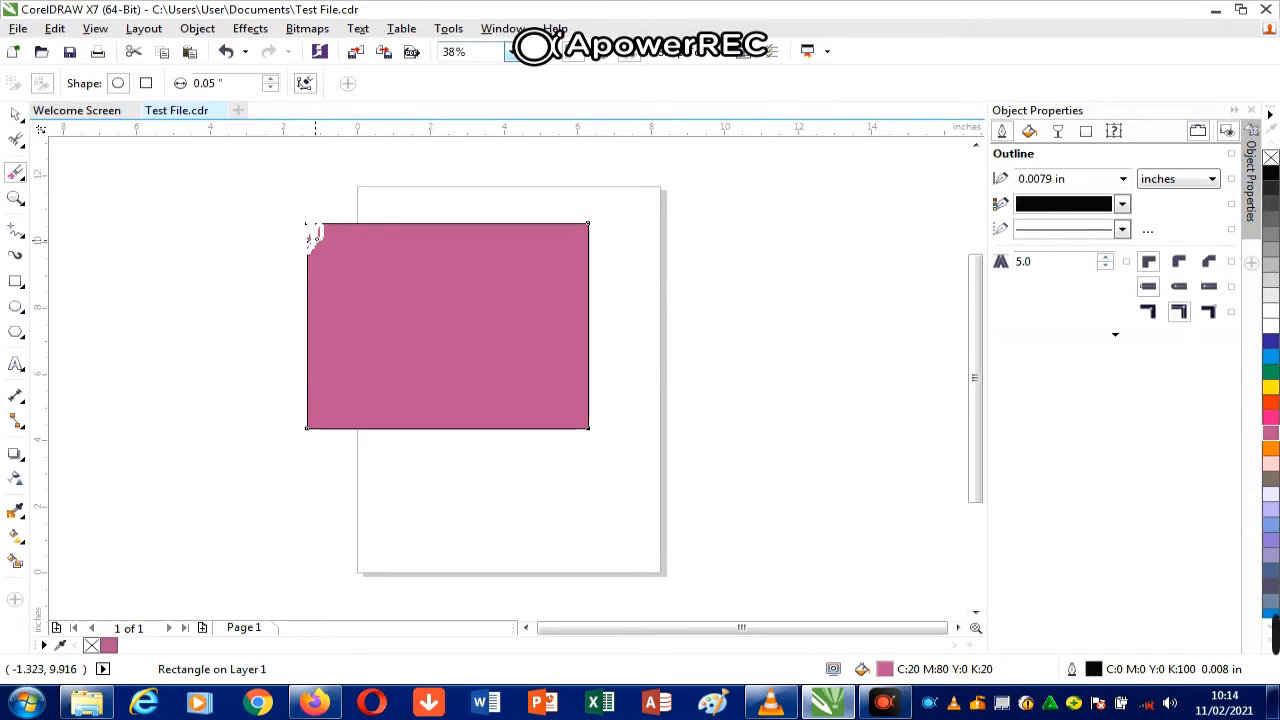
pyautogui.moveTo(315, 240)
pyautogui.mouseDown()
pyautogui.moveTo(302, 243)
pyautogui.moveTo(327, 246)
pyautogui.moveTo(354, 225)
pyautogui.mouseUp()
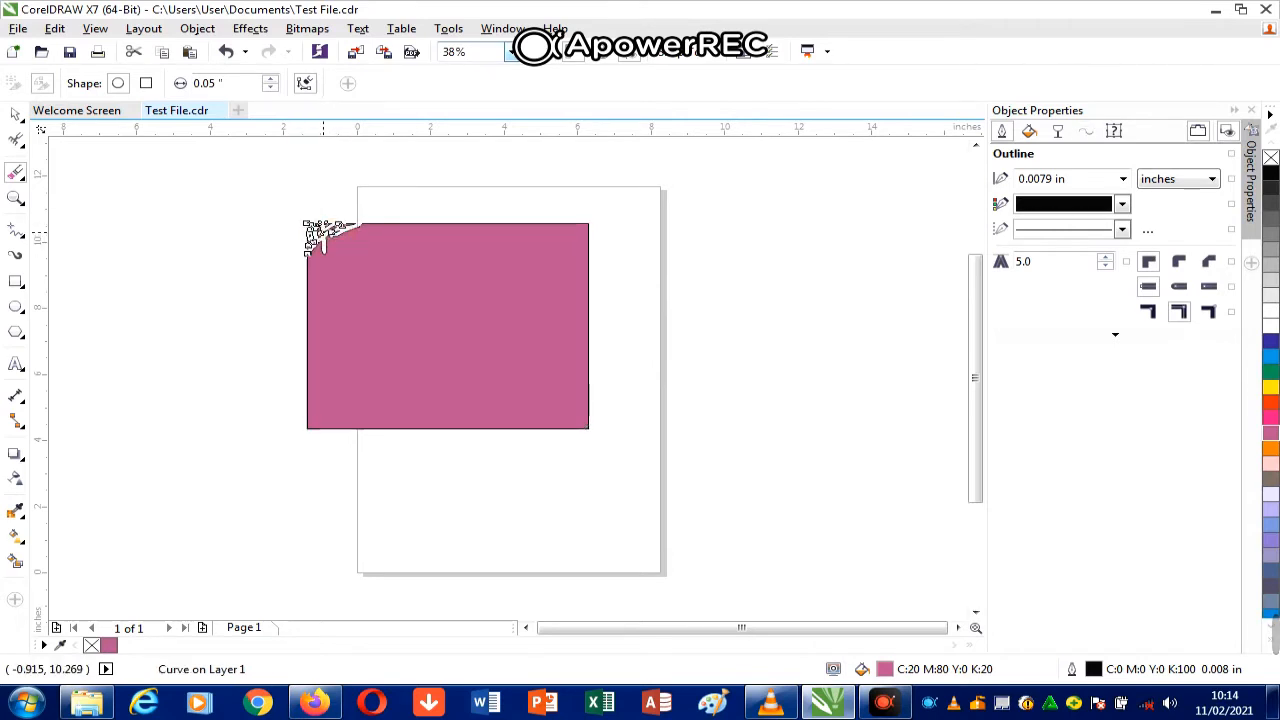
pyautogui.click(15, 115)
pyautogui.click(243, 346)
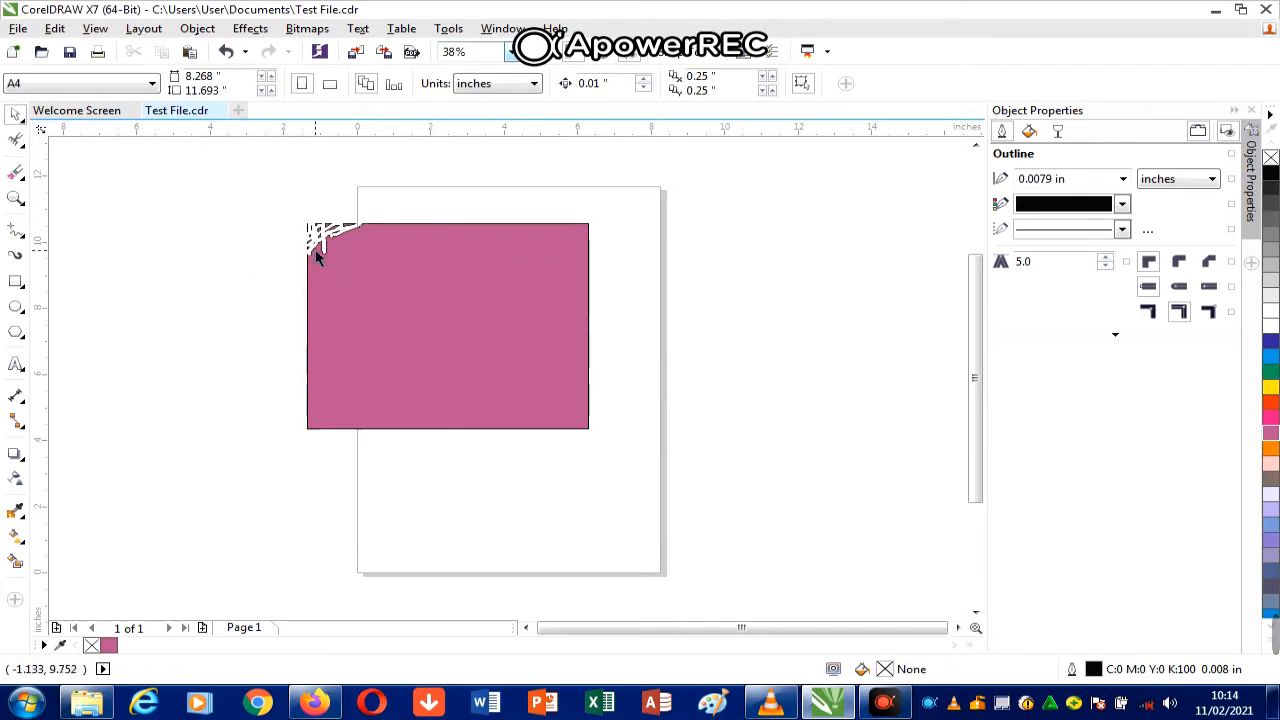
# Step: Set the Eraser tool's nib thickness to 0.7 in
pyautogui.click(19, 177)
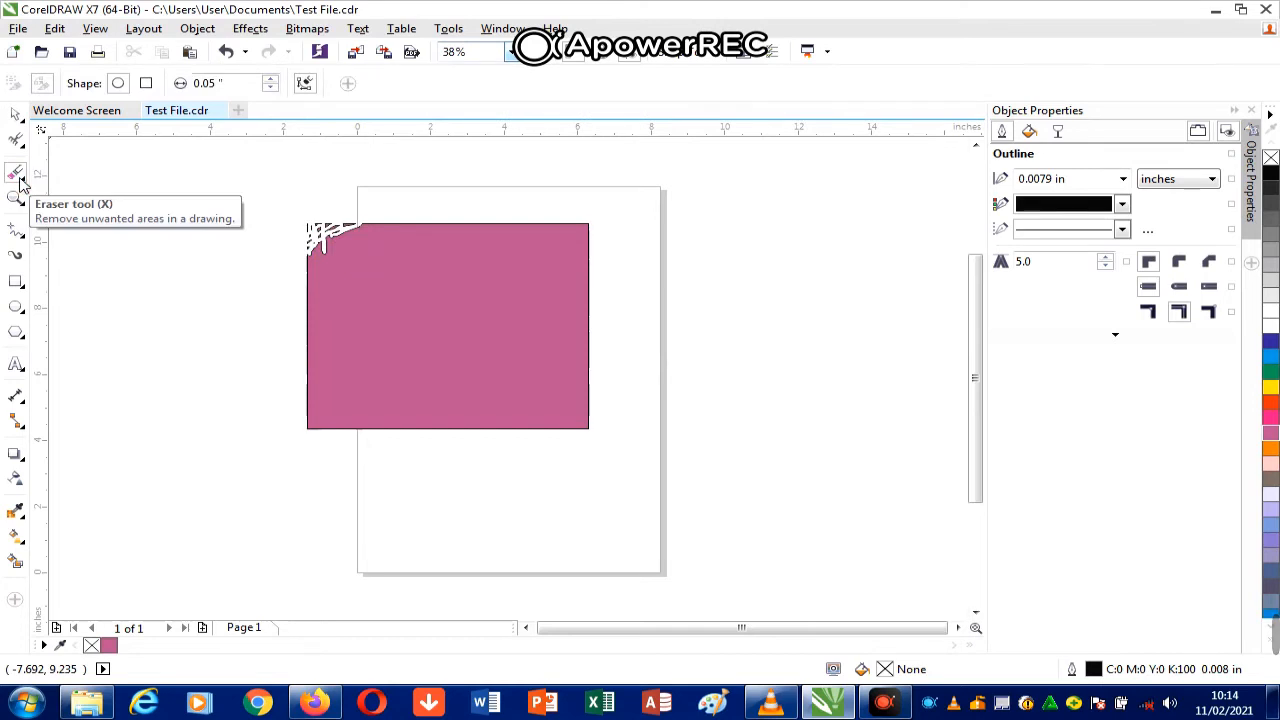
pyautogui.click(269, 80)
pyautogui.click(269, 80)
pyautogui.click(269, 80)
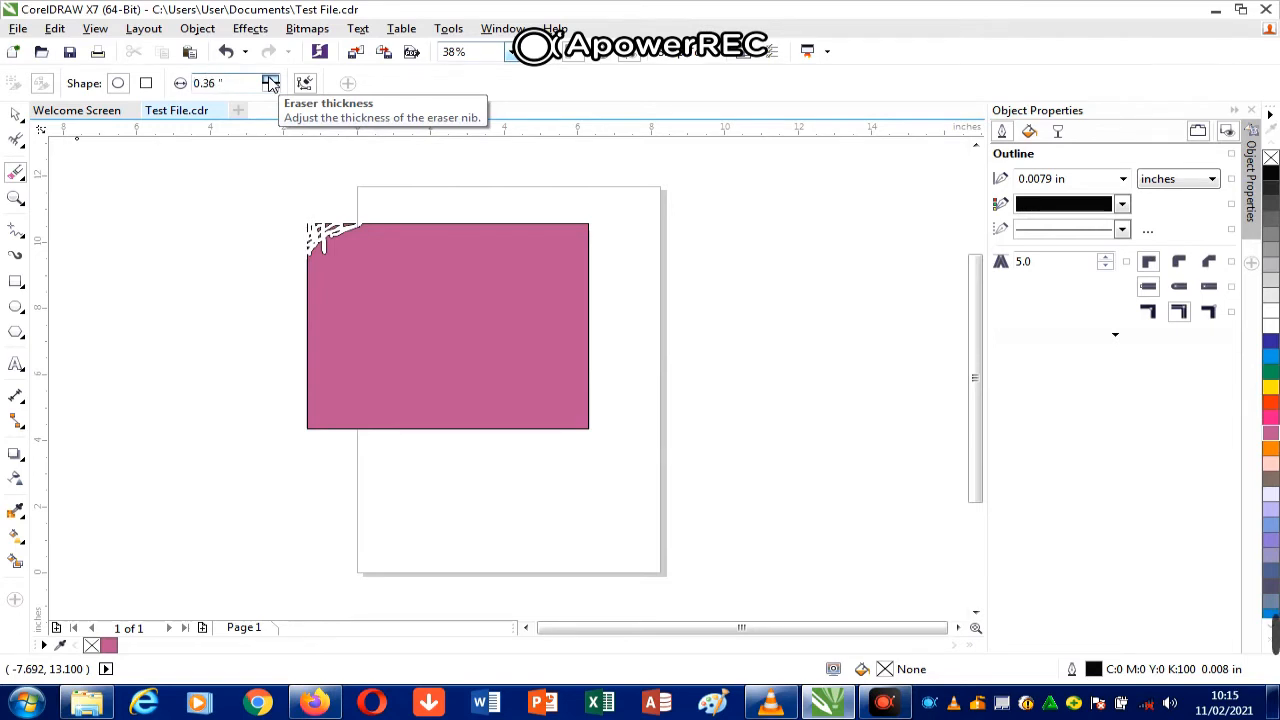
pyautogui.click(269, 80)
pyautogui.click(269, 80)
pyautogui.click(269, 80)
pyautogui.click(269, 80)
pyautogui.click(269, 80)
pyautogui.click(270, 80)
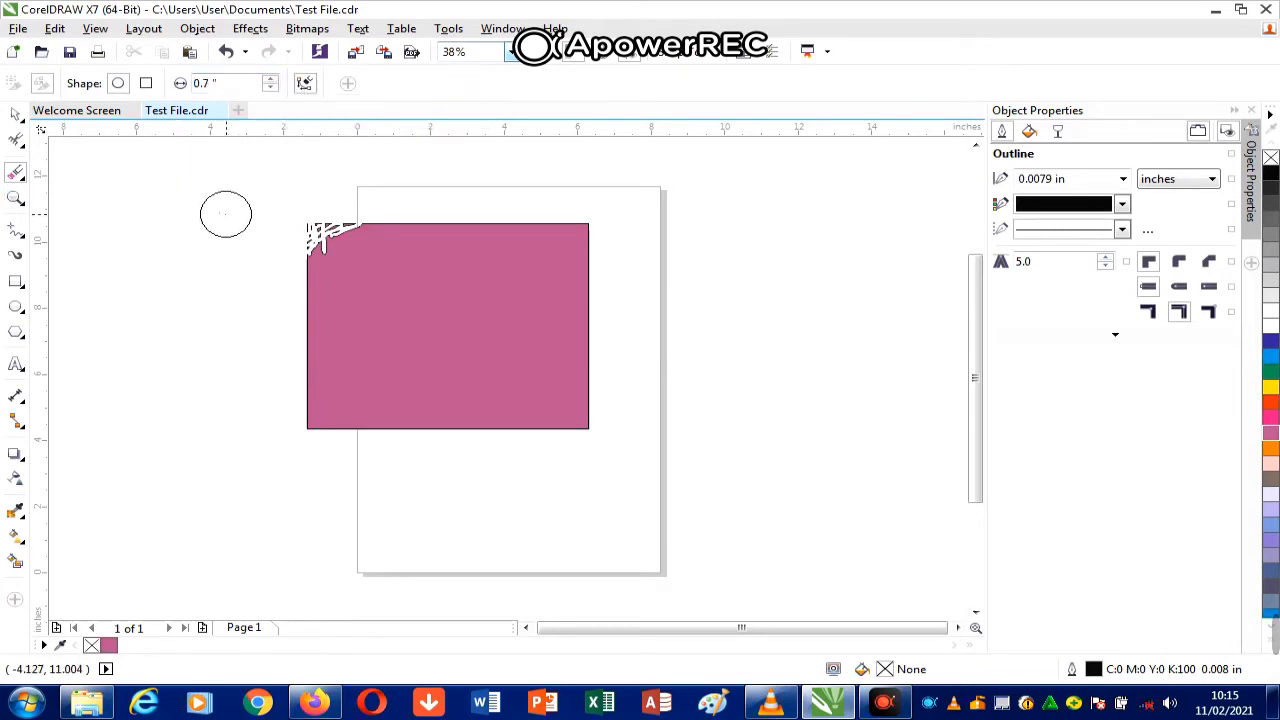
# Step: Select the pink rectangle and erase its whole upper-left corner along a wavy diagonal with the thick Eraser
pyautogui.click(312, 238)
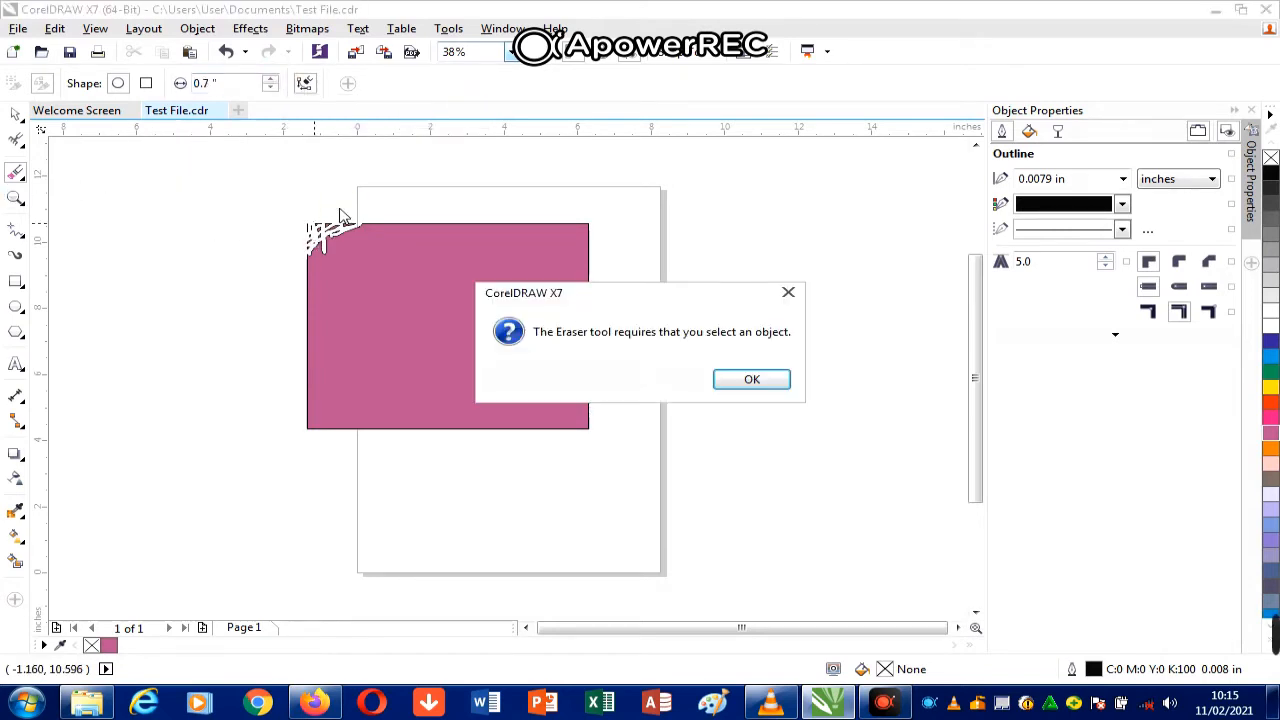
pyautogui.click(750, 379)
pyautogui.click(318, 236)
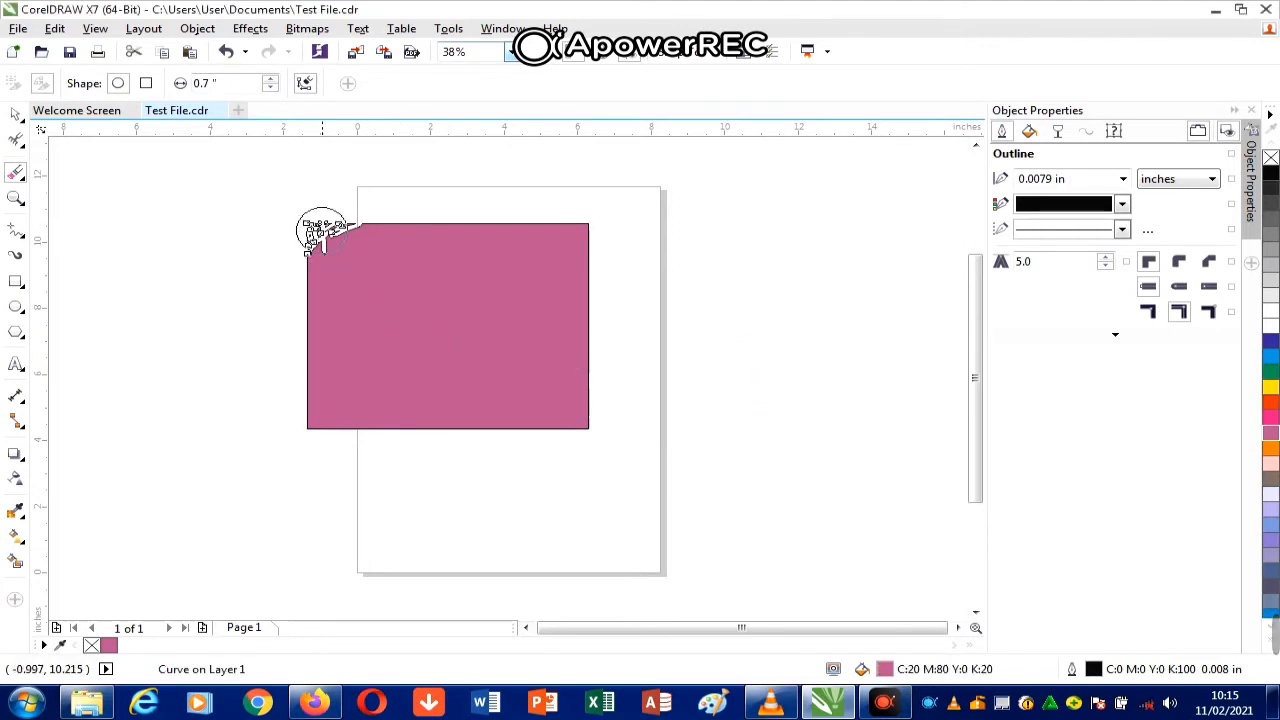
pyautogui.moveTo(322, 230)
pyautogui.mouseDown()
pyautogui.moveTo(344, 195)
pyautogui.moveTo(289, 238)
pyautogui.moveTo(352, 213)
pyautogui.moveTo(298, 258)
pyautogui.moveTo(382, 213)
pyautogui.moveTo(307, 257)
pyautogui.moveTo(426, 211)
pyautogui.moveTo(307, 281)
pyautogui.moveTo(446, 212)
pyautogui.moveTo(292, 301)
pyautogui.moveTo(440, 222)
pyautogui.mouseUp()
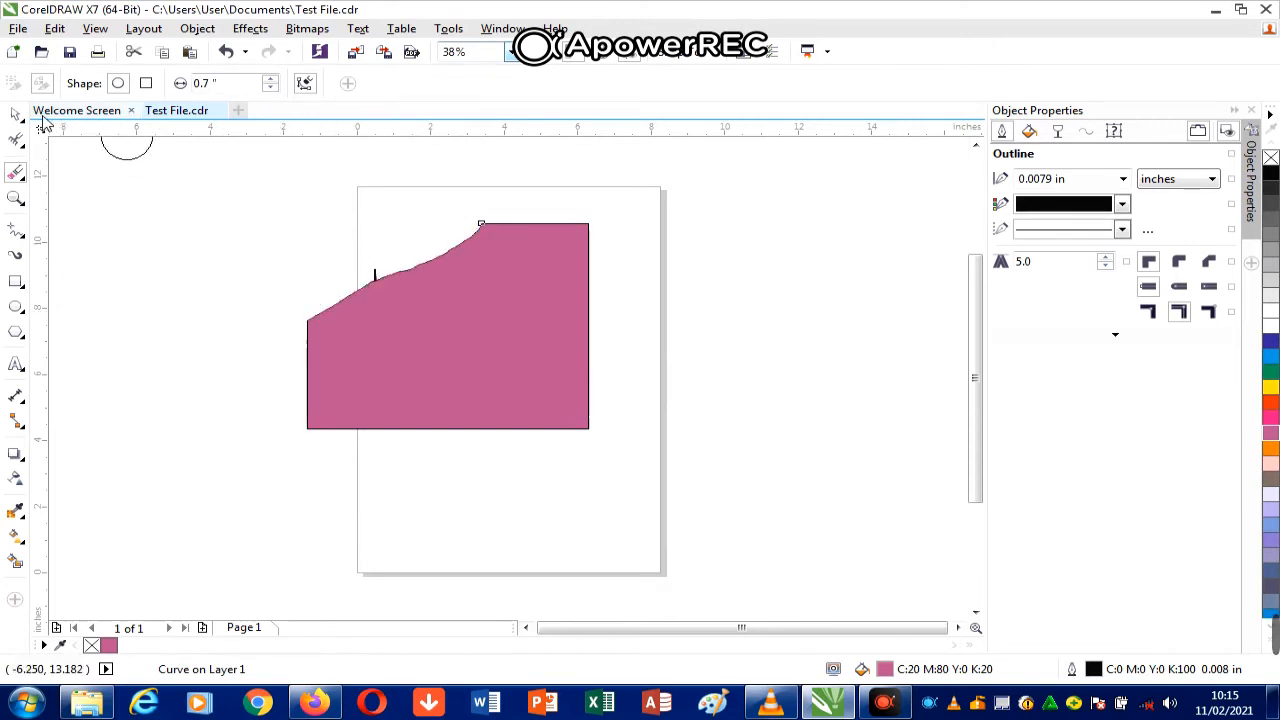
# Step: Examine the pink shape with the Zoom tool, magnifying to 77% and reducing to 19%, and return to 38%
pyautogui.moveTo(16, 208)
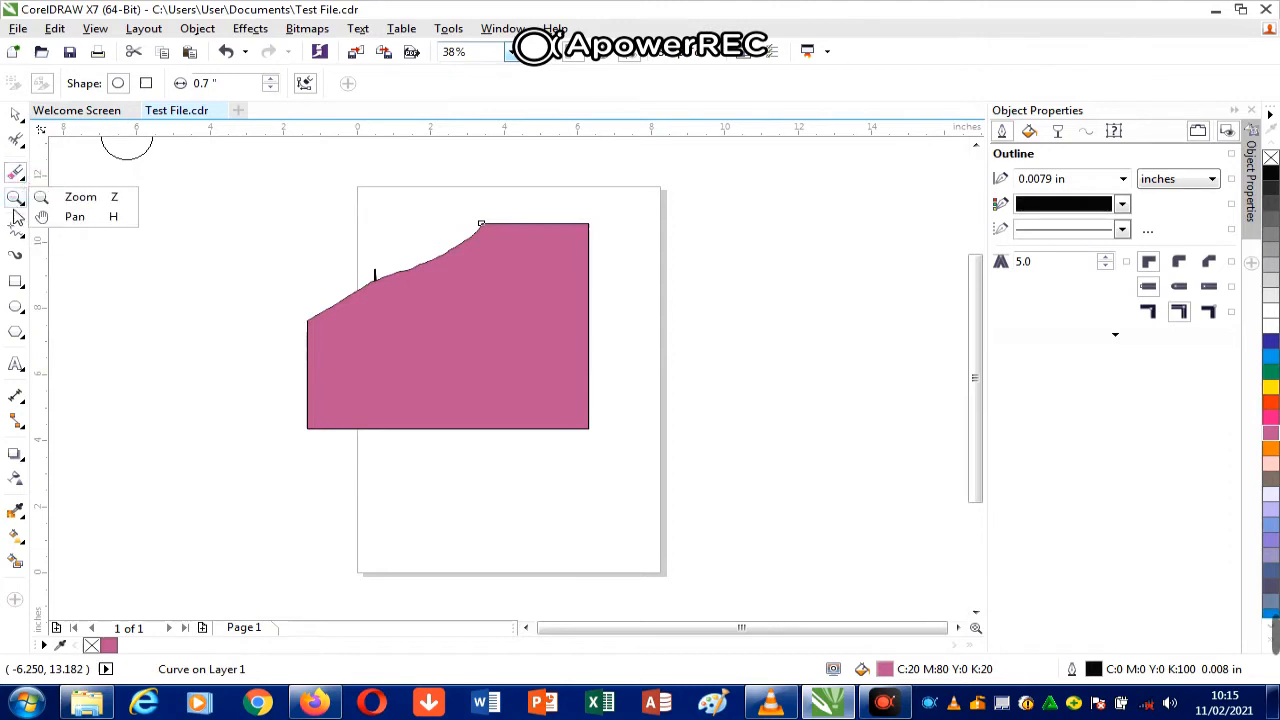
pyautogui.click(76, 199)
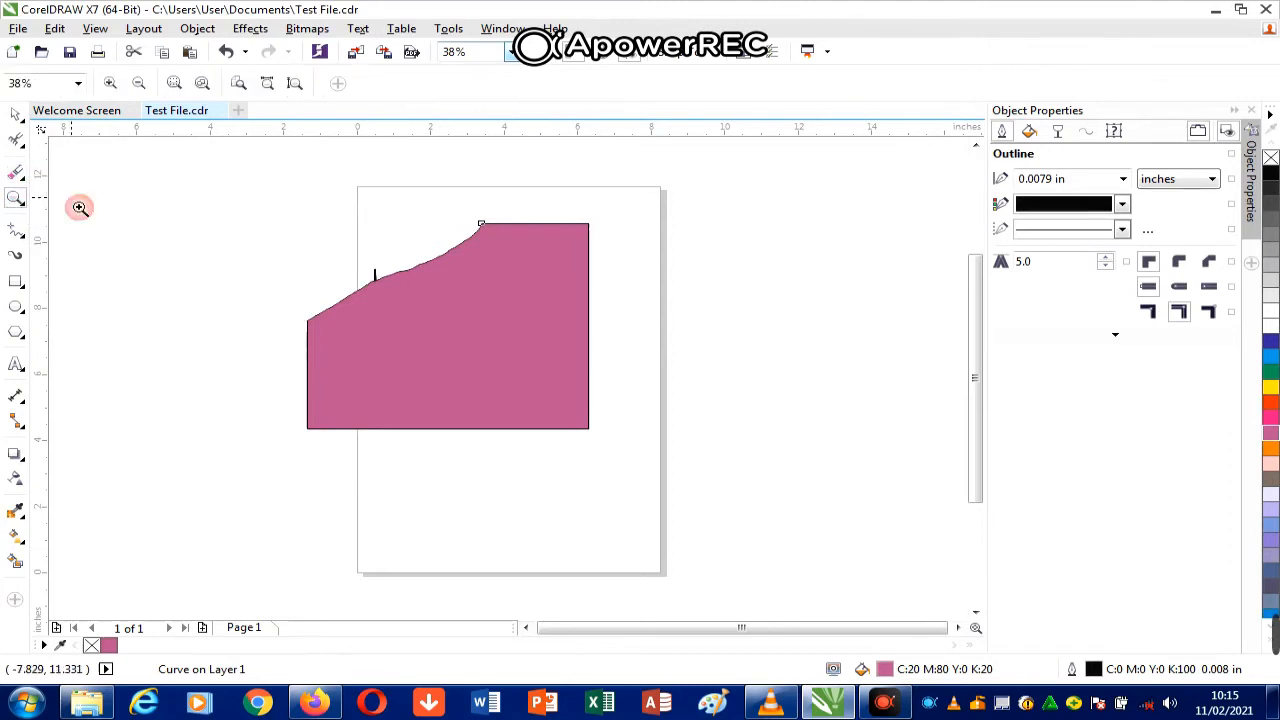
pyautogui.click(446, 341)
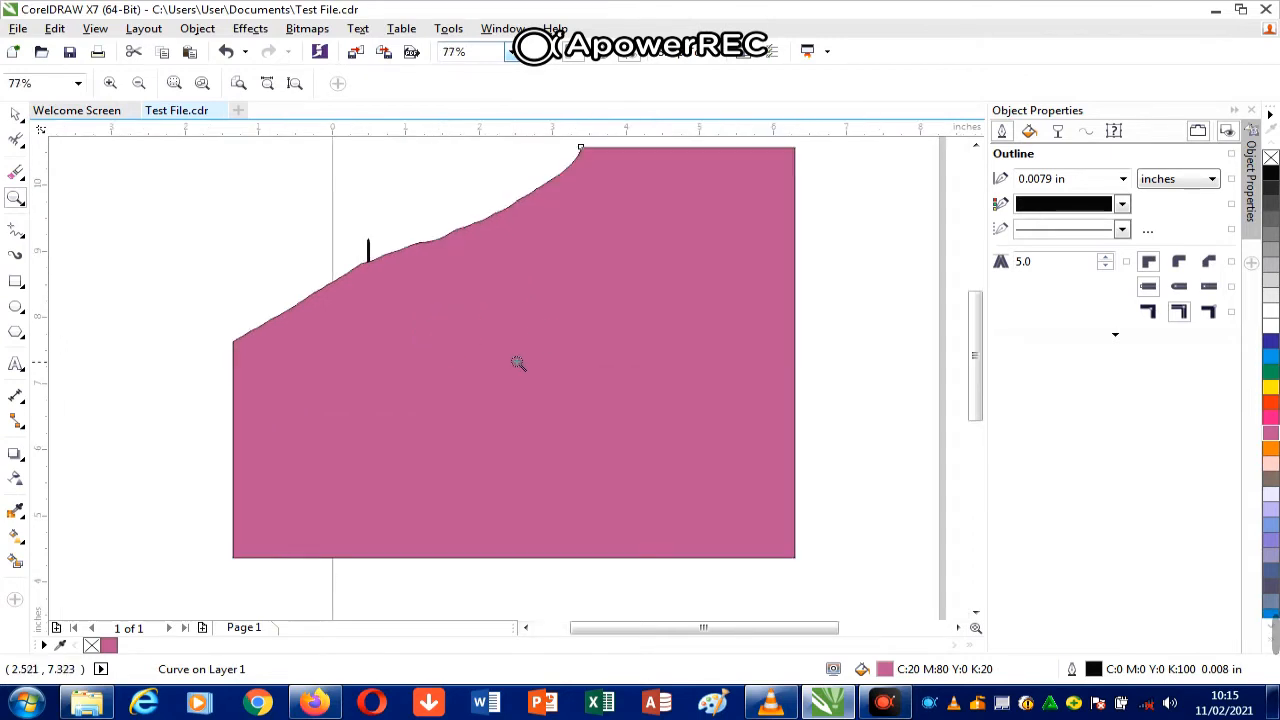
pyautogui.rightClick(534, 334)
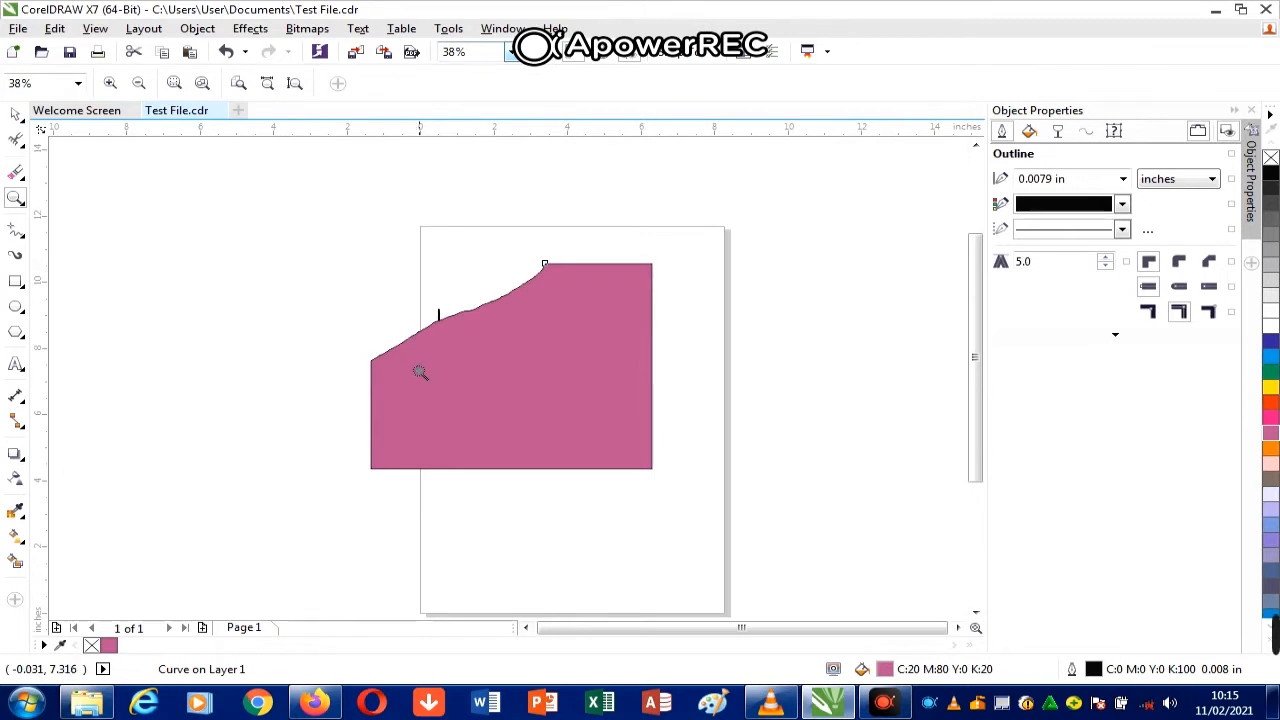
pyautogui.rightClick(511, 364)
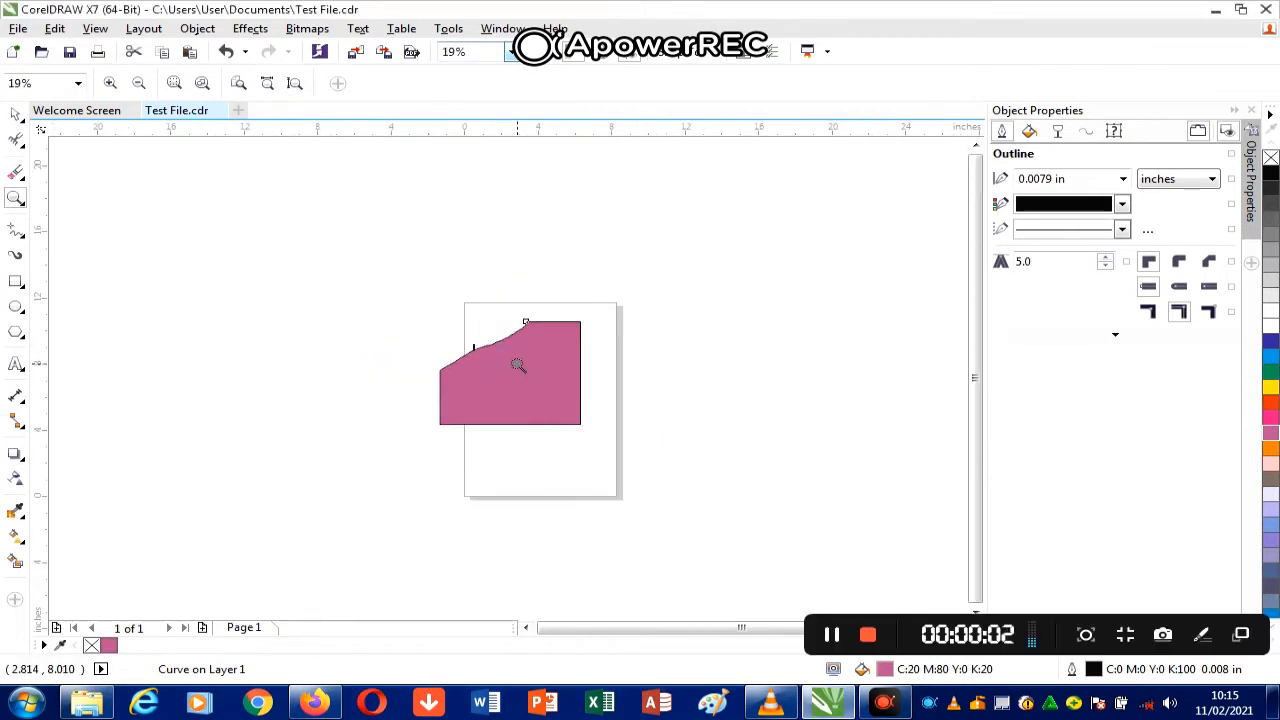
pyautogui.click(518, 365)
pyautogui.click(518, 365)
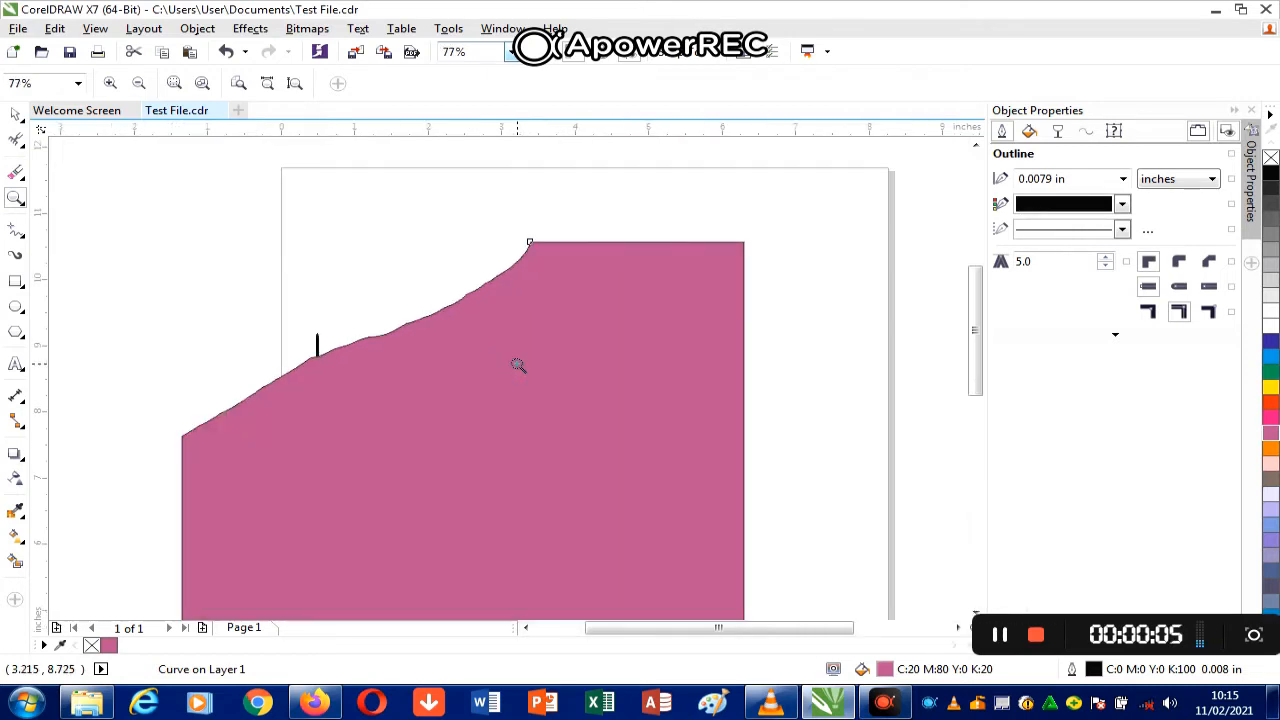
pyautogui.rightClick(517, 364)
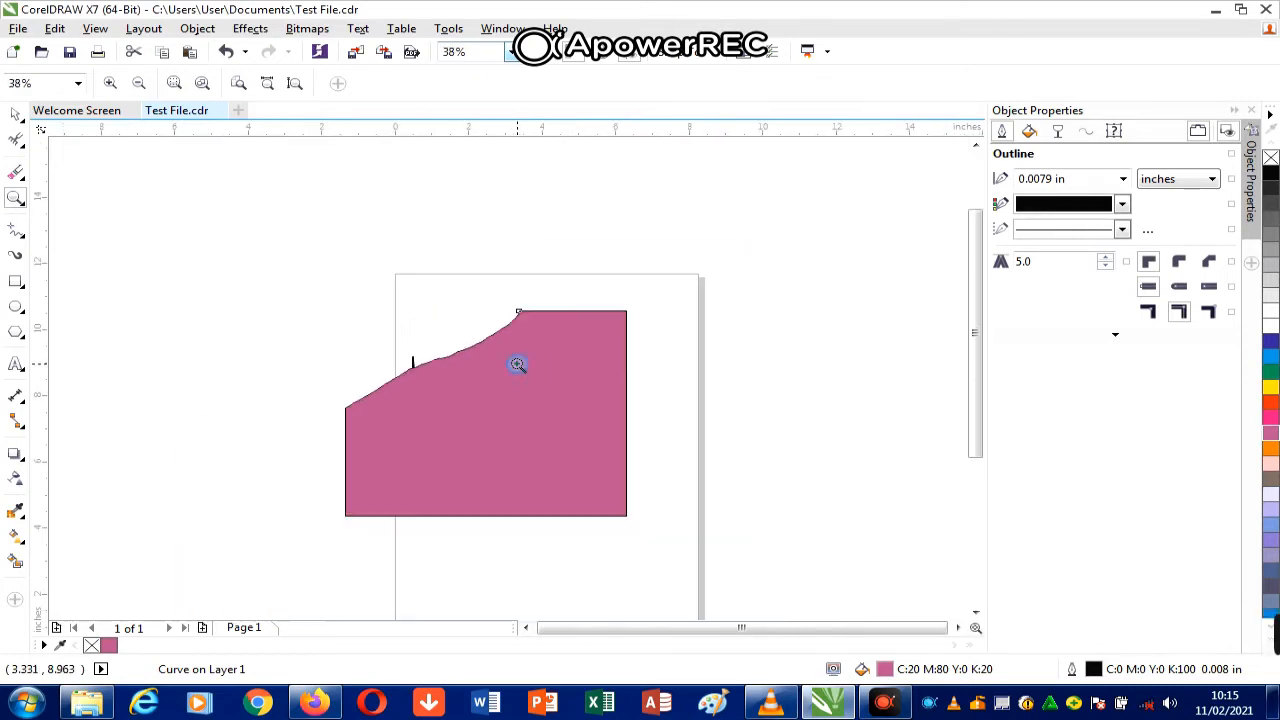
# Step: Shift the view with the Pan tool until the whole page and the pink shape are in sight
pyautogui.click(22, 208)
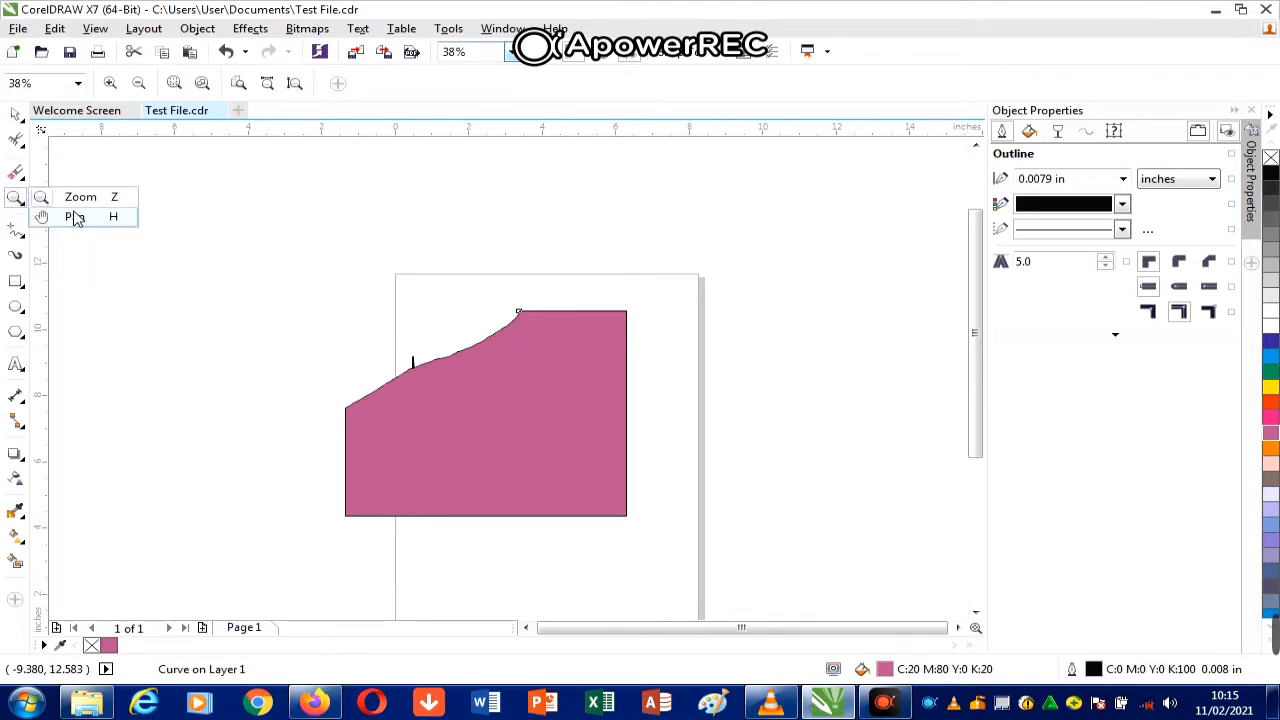
pyautogui.click(75, 217)
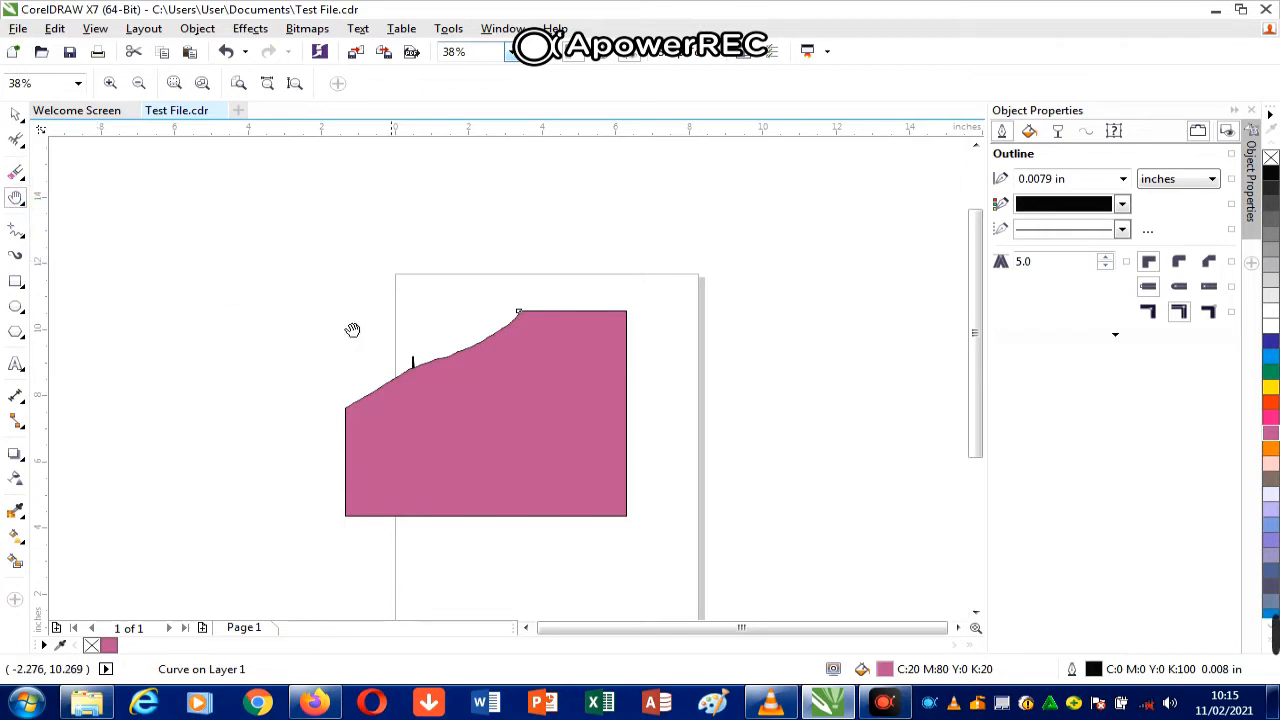
pyautogui.moveTo(497, 482); pyautogui.dragTo(411, 403)
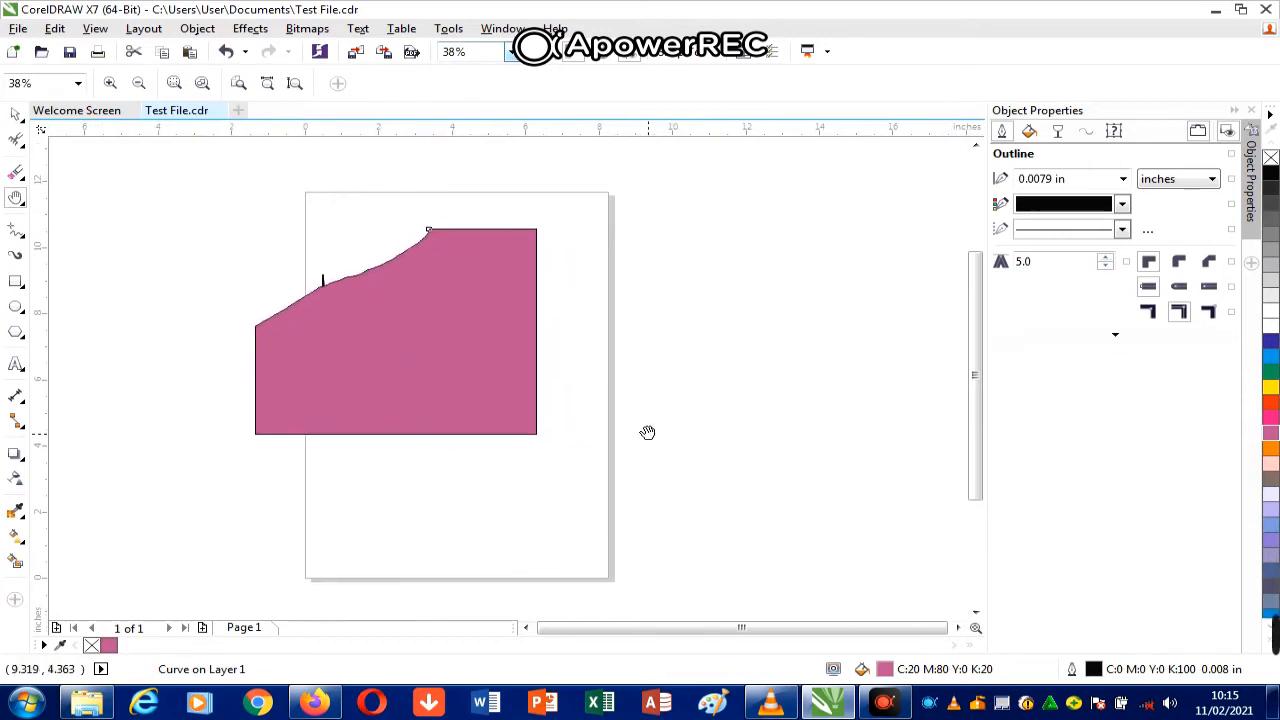
pyautogui.moveTo(647, 432)
pyautogui.mouseDown()
pyautogui.moveTo(617, 411)
pyautogui.moveTo(617, 391)
pyautogui.moveTo(651, 440)
pyautogui.mouseUp()
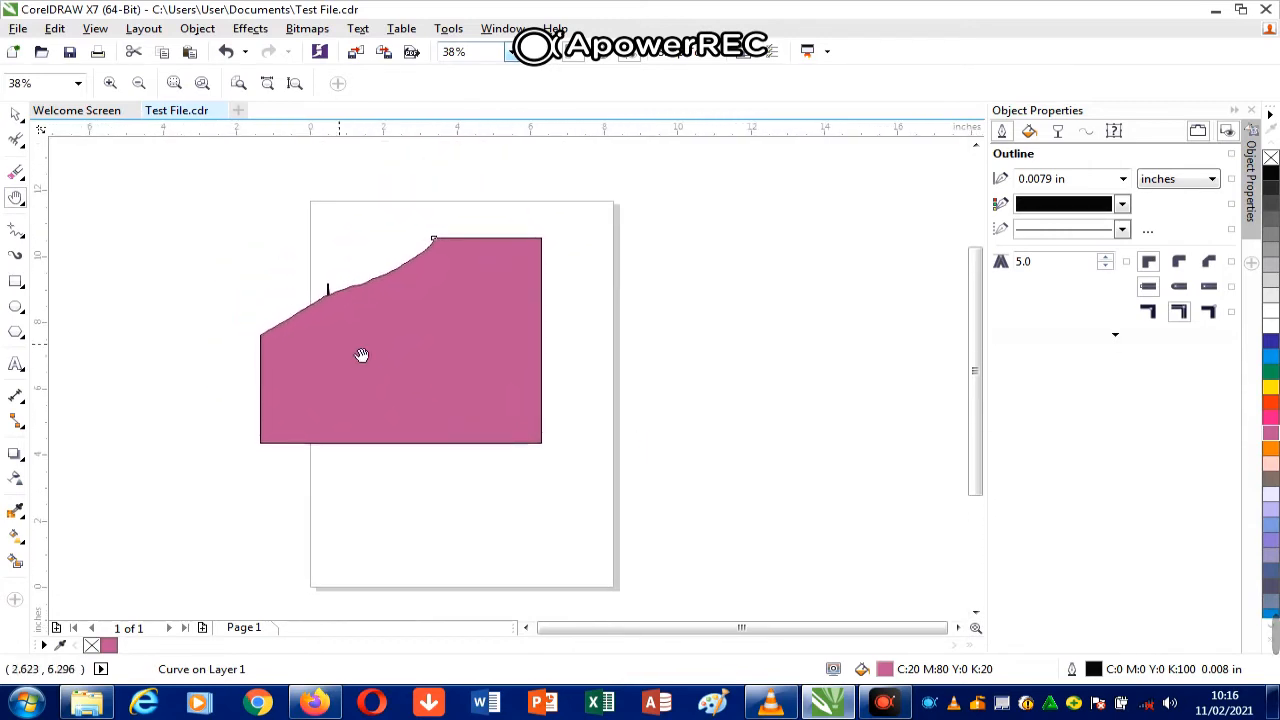
# Step: Draw a looping Freehand curve about 18.9 by 8.4 in, running above the pink shape and down past its right side
pyautogui.click(17, 234)
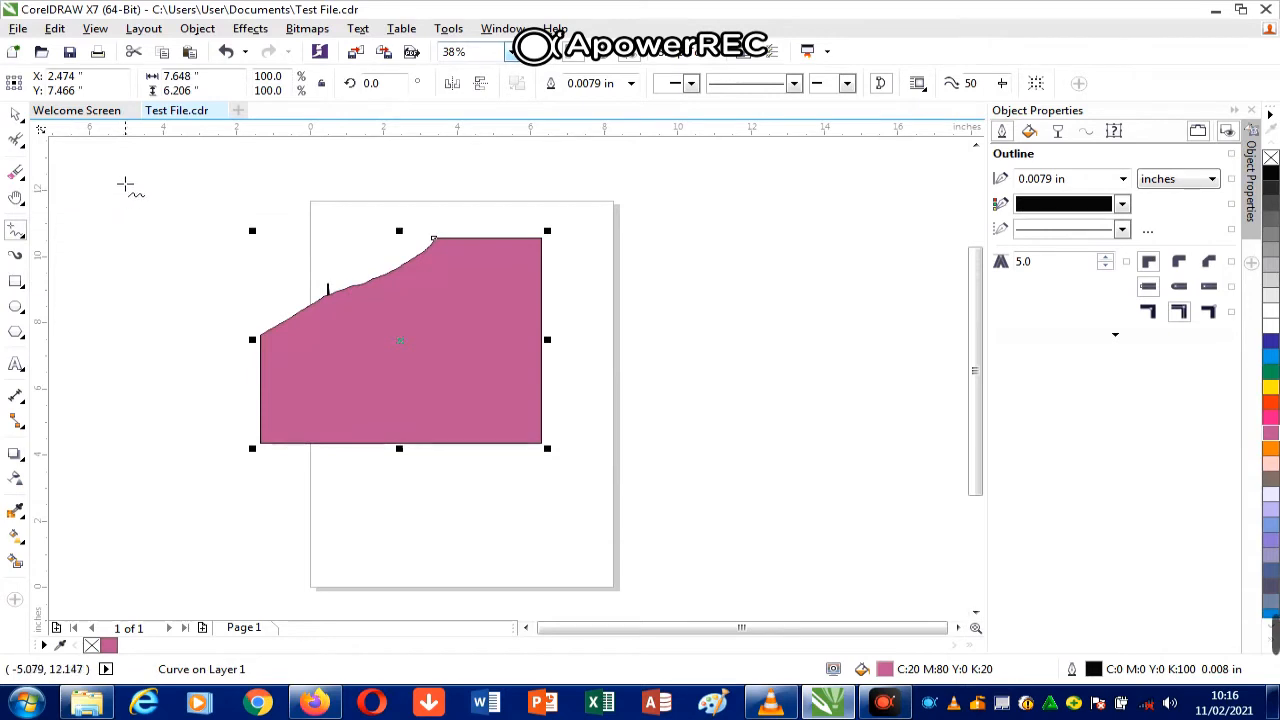
pyautogui.moveTo(142, 174)
pyautogui.mouseDown()
pyautogui.moveTo(216, 170)
pyautogui.moveTo(274, 221)
pyautogui.moveTo(334, 230)
pyautogui.moveTo(737, 250)
pyautogui.moveTo(736, 322)
pyautogui.moveTo(769, 404)
pyautogui.moveTo(631, 389)
pyautogui.moveTo(627, 438)
pyautogui.mouseUp()
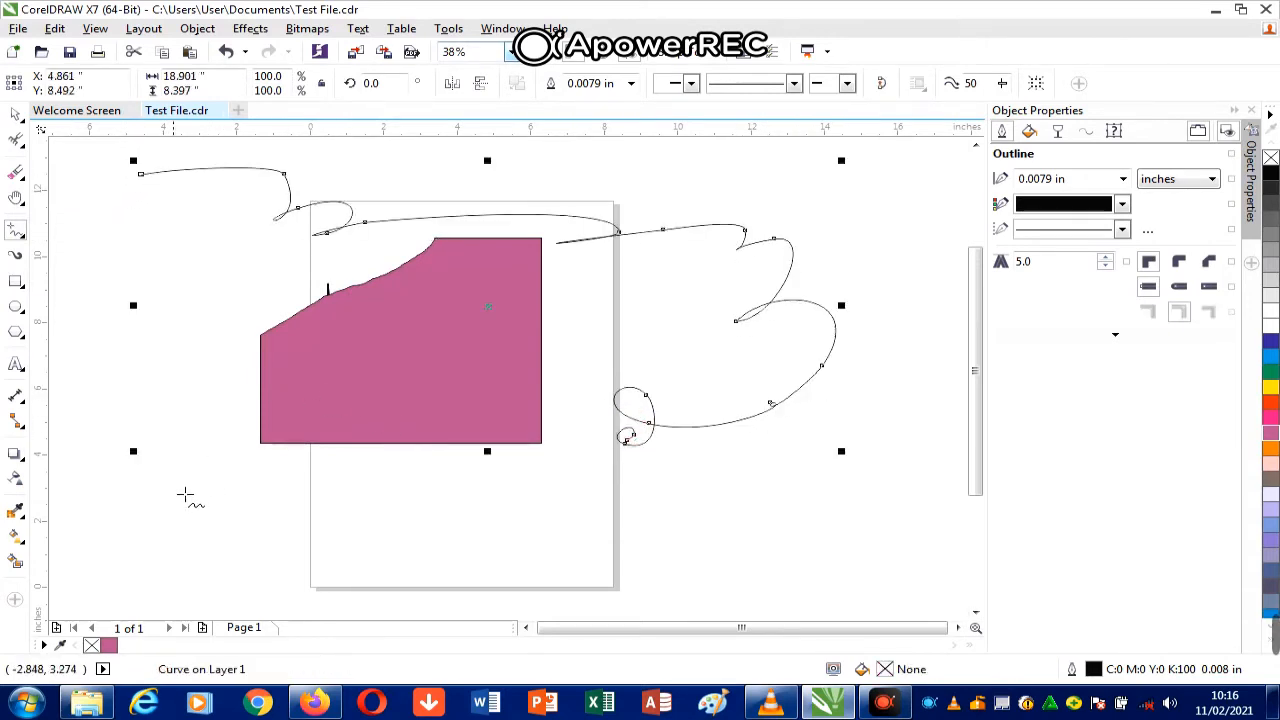
# Step: Draw two straight Freehand lines: a rising diagonal about 13.7 by 7.0 in across the pink shape and a horizontal about 17.8 in below it
pyautogui.click(149, 523)
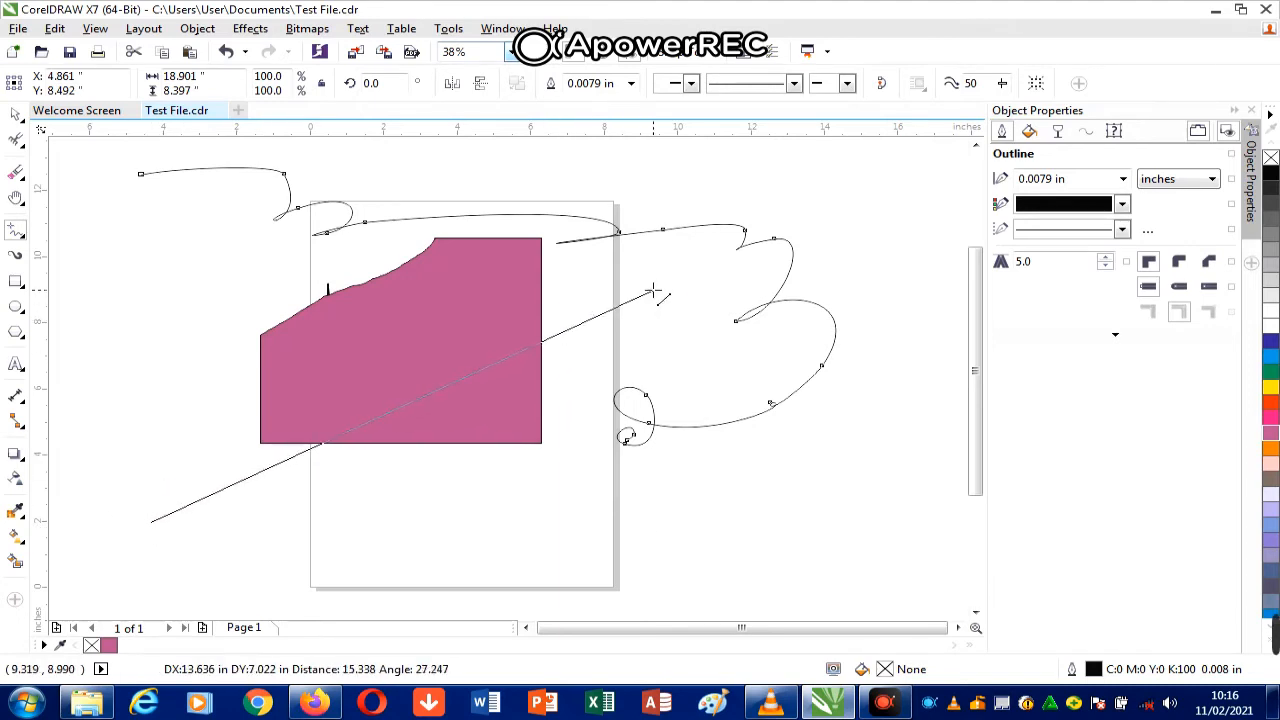
pyautogui.click(652, 290)
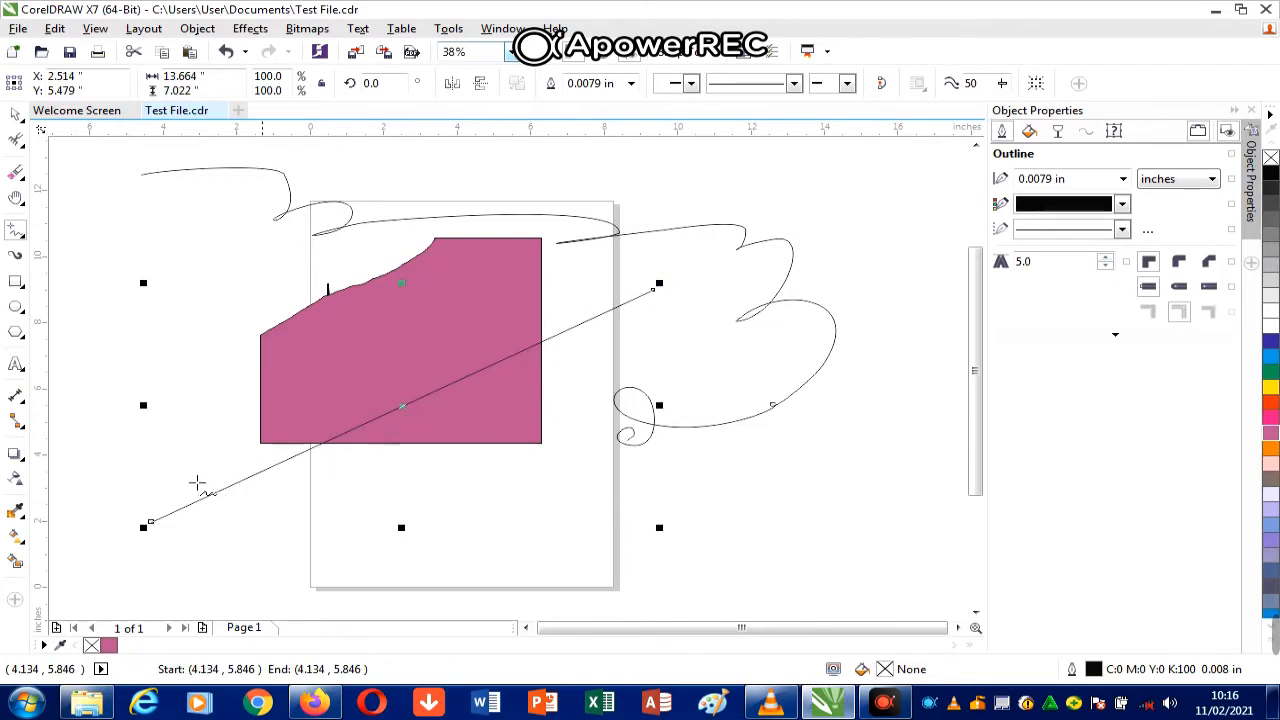
pyautogui.click(135, 553)
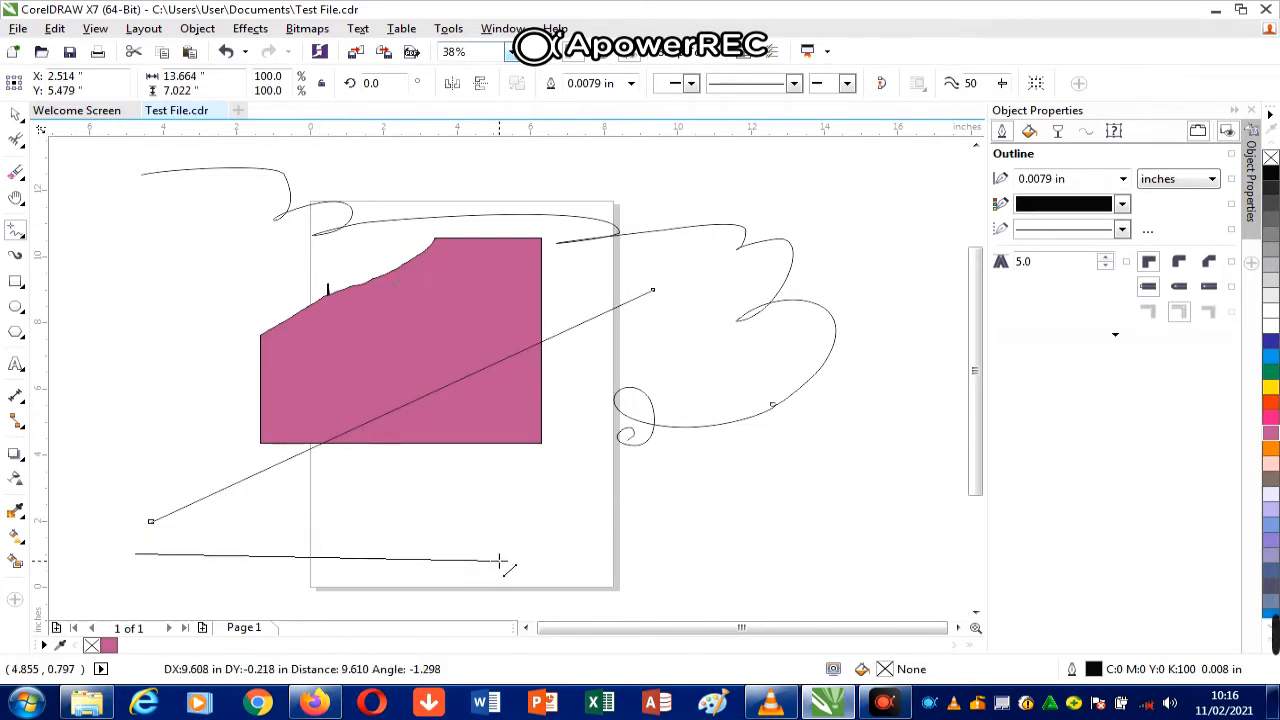
pyautogui.click(794, 531)
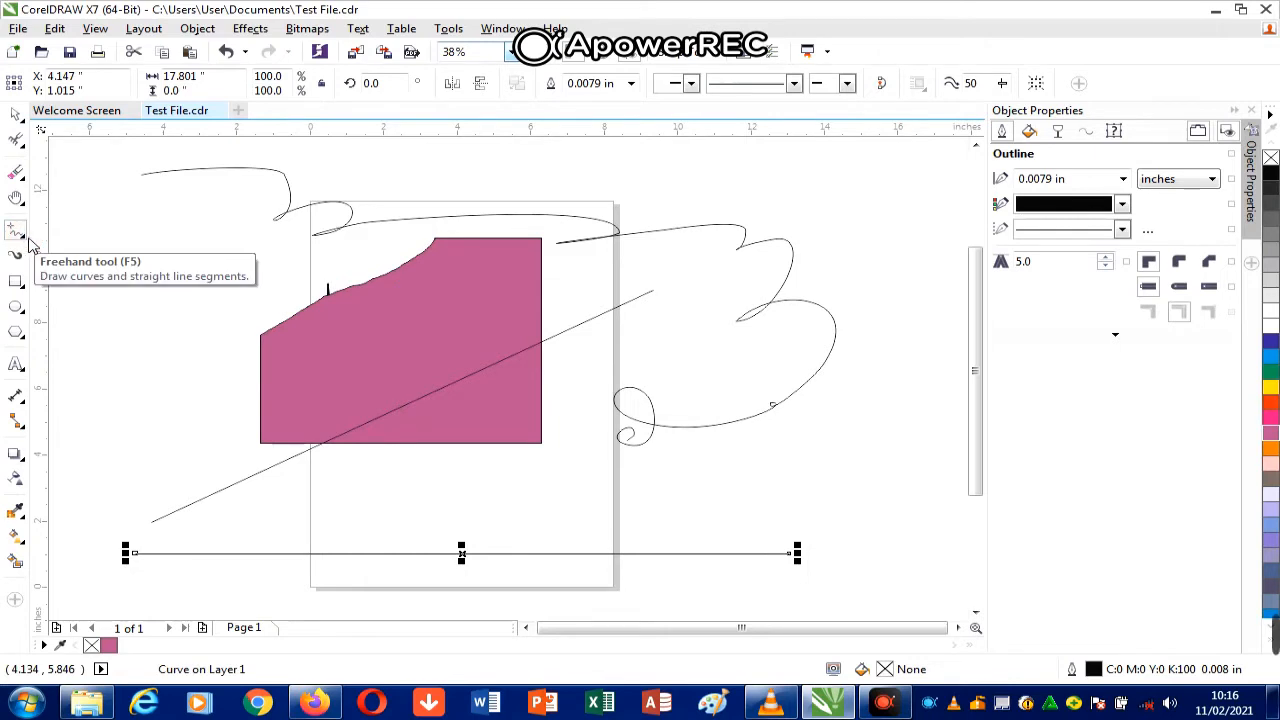
# Step: Draw four 2-Point Lines crossing the pink shape: one nearly horizontal, about 20.4 in long, and three steeper diagonals in differing directions
pyautogui.click(18, 234)
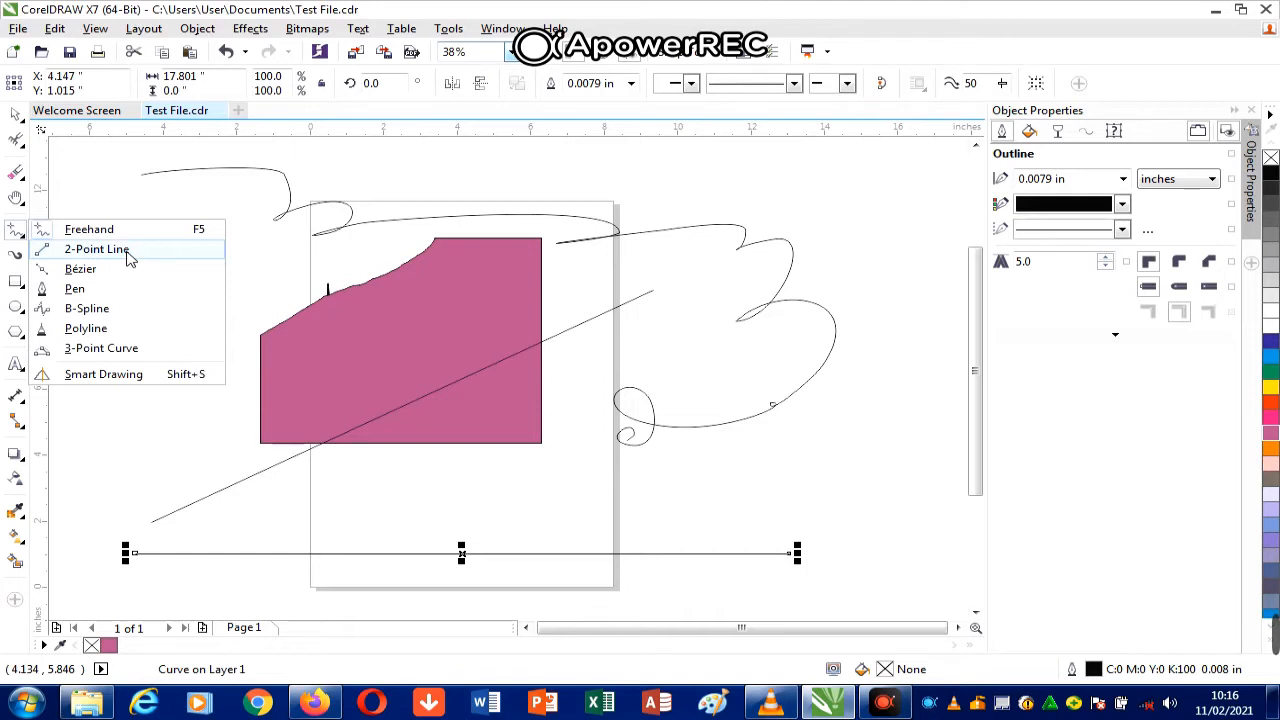
pyautogui.click(128, 258)
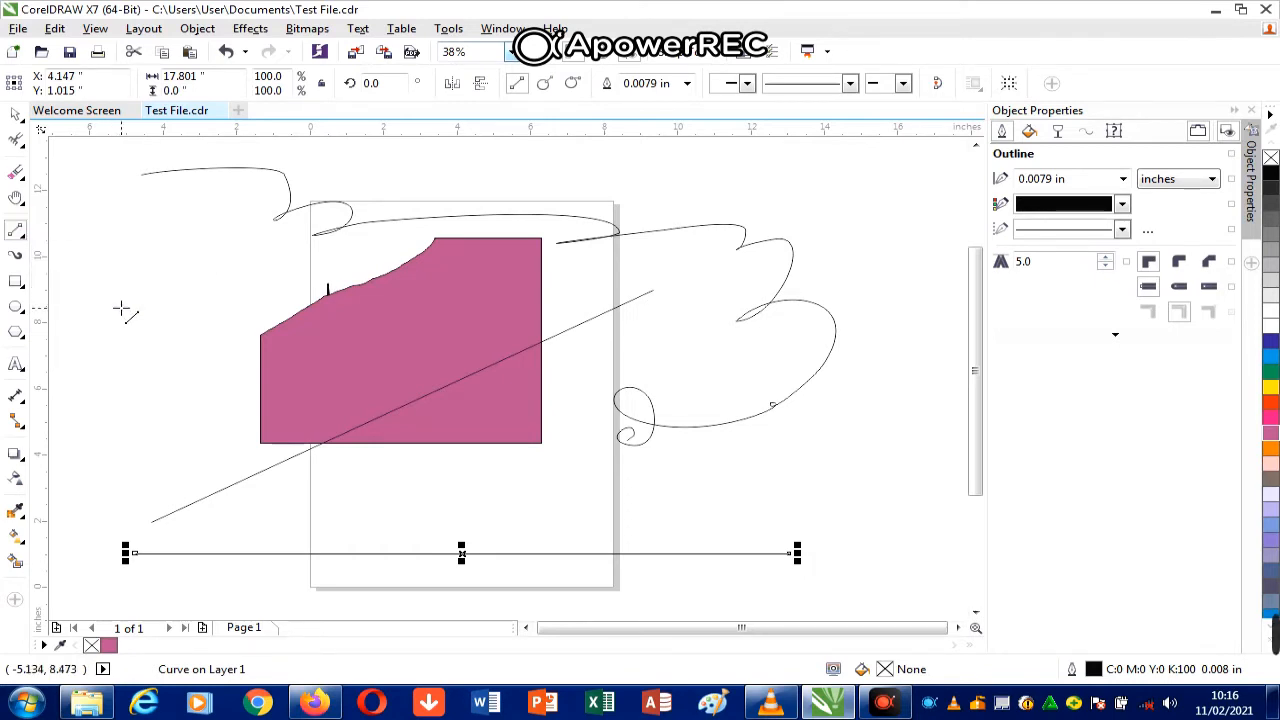
pyautogui.click(120, 308)
pyautogui.moveTo(110, 313); pyautogui.dragTo(860, 281)
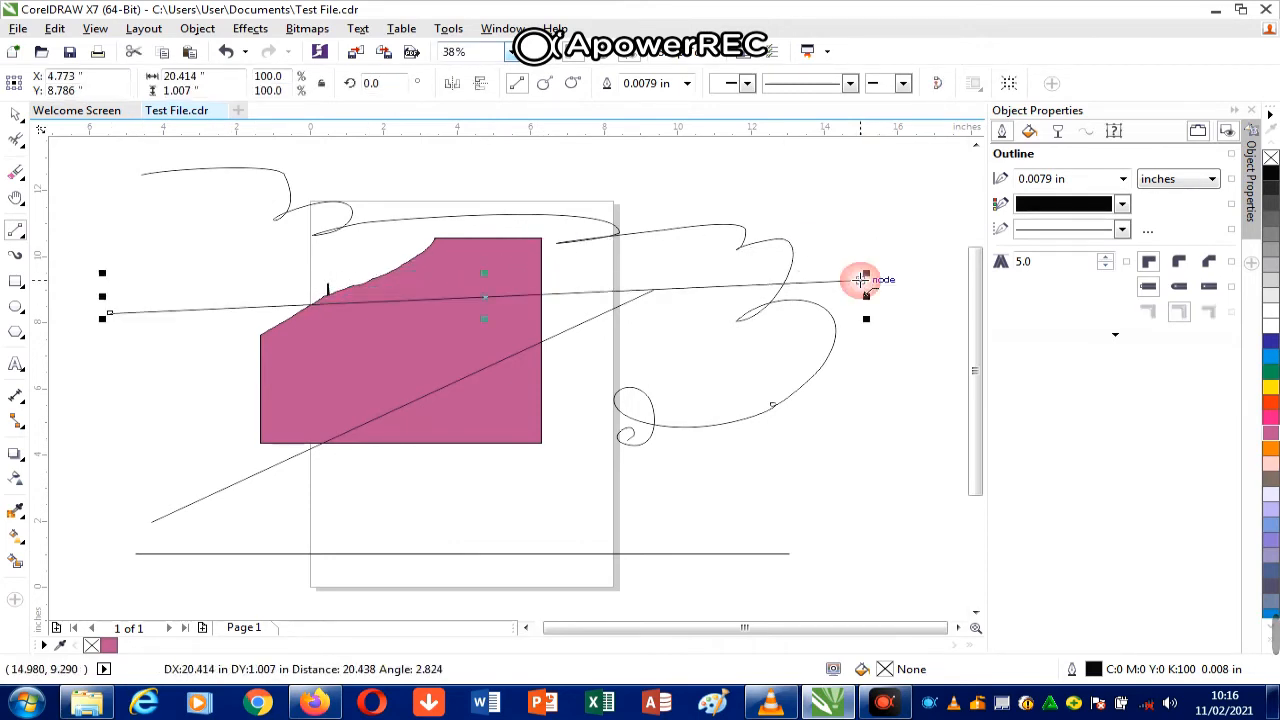
pyautogui.moveTo(148, 215); pyautogui.dragTo(407, 574)
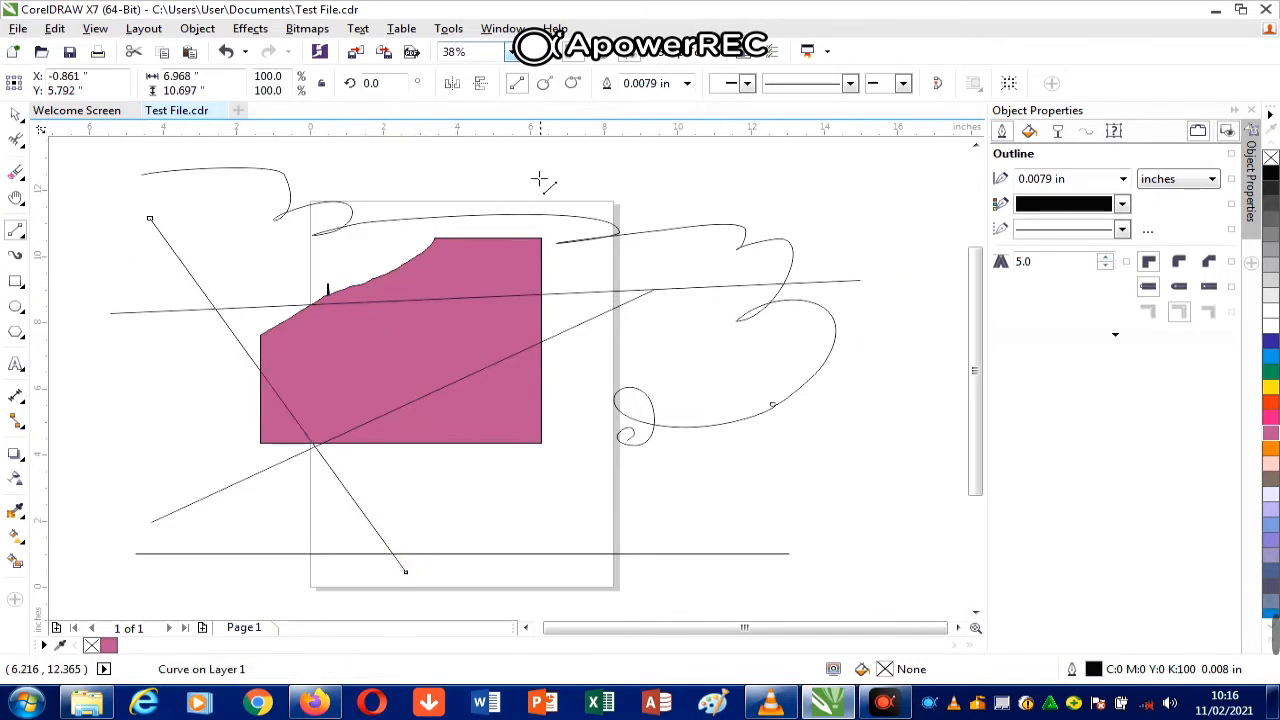
pyautogui.moveTo(537, 180); pyautogui.dragTo(126, 487)
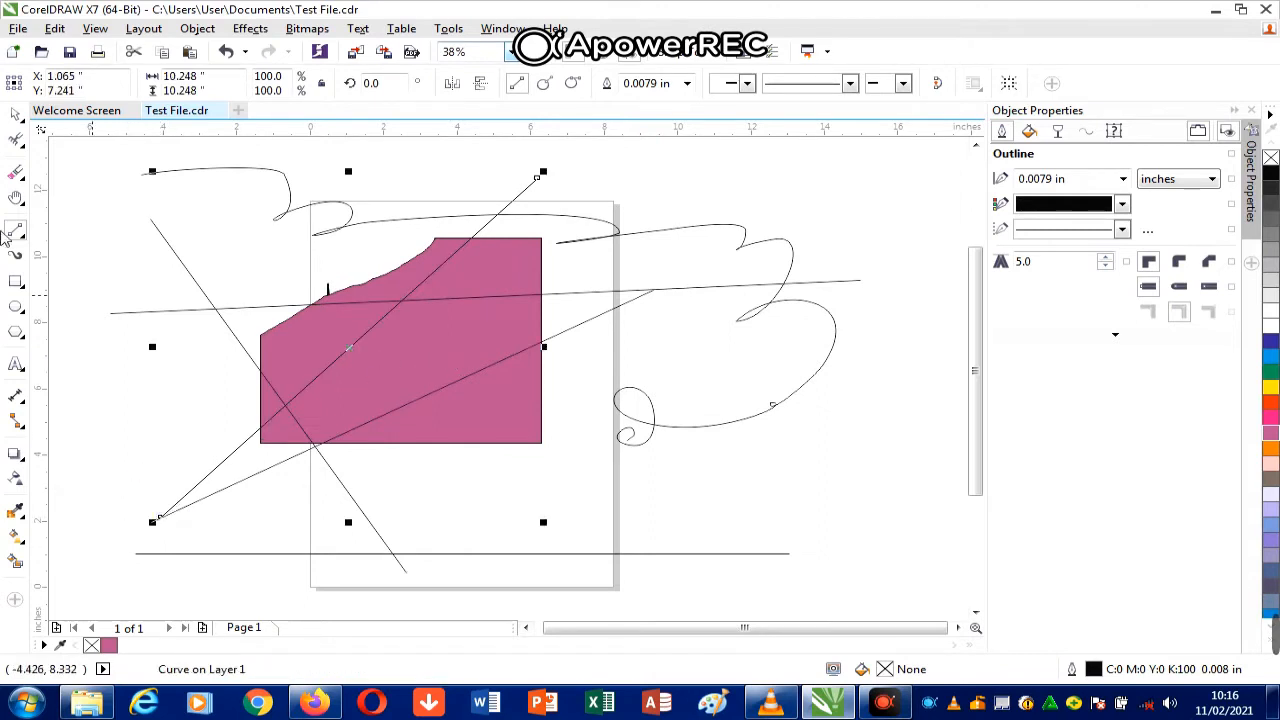
pyautogui.moveTo(368, 187); pyautogui.dragTo(840, 540)
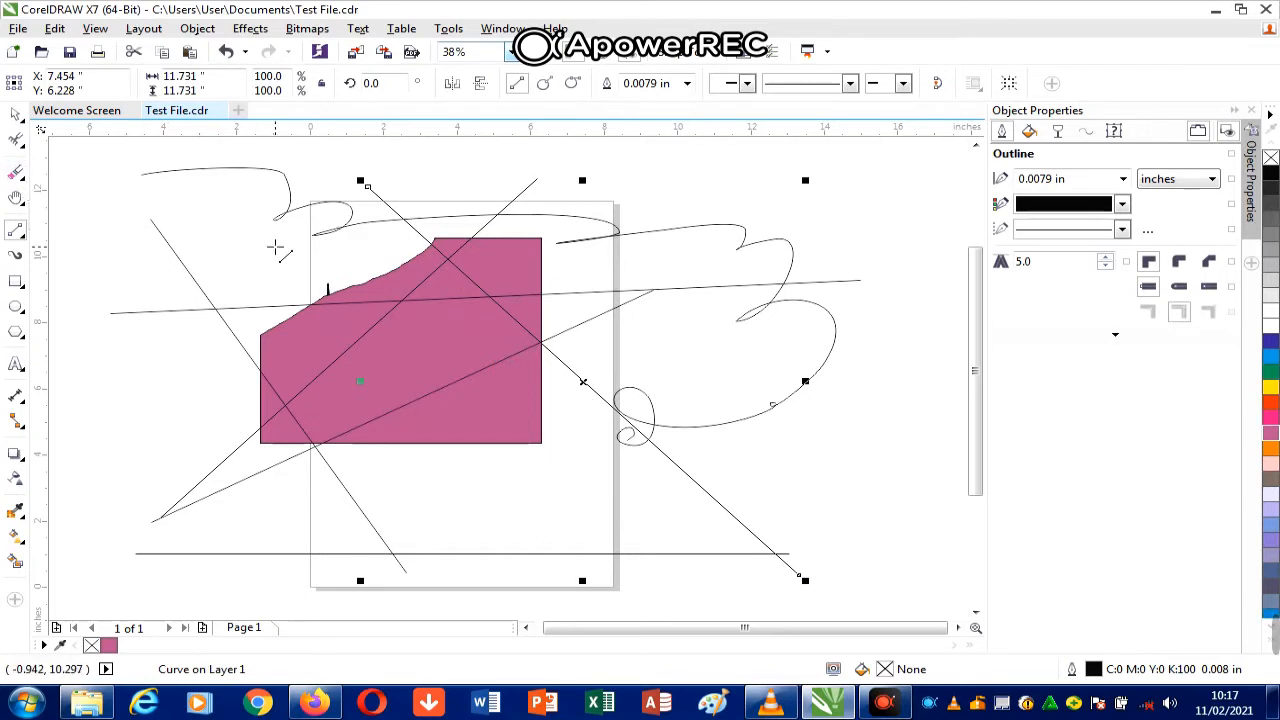
pyautogui.press('F10')
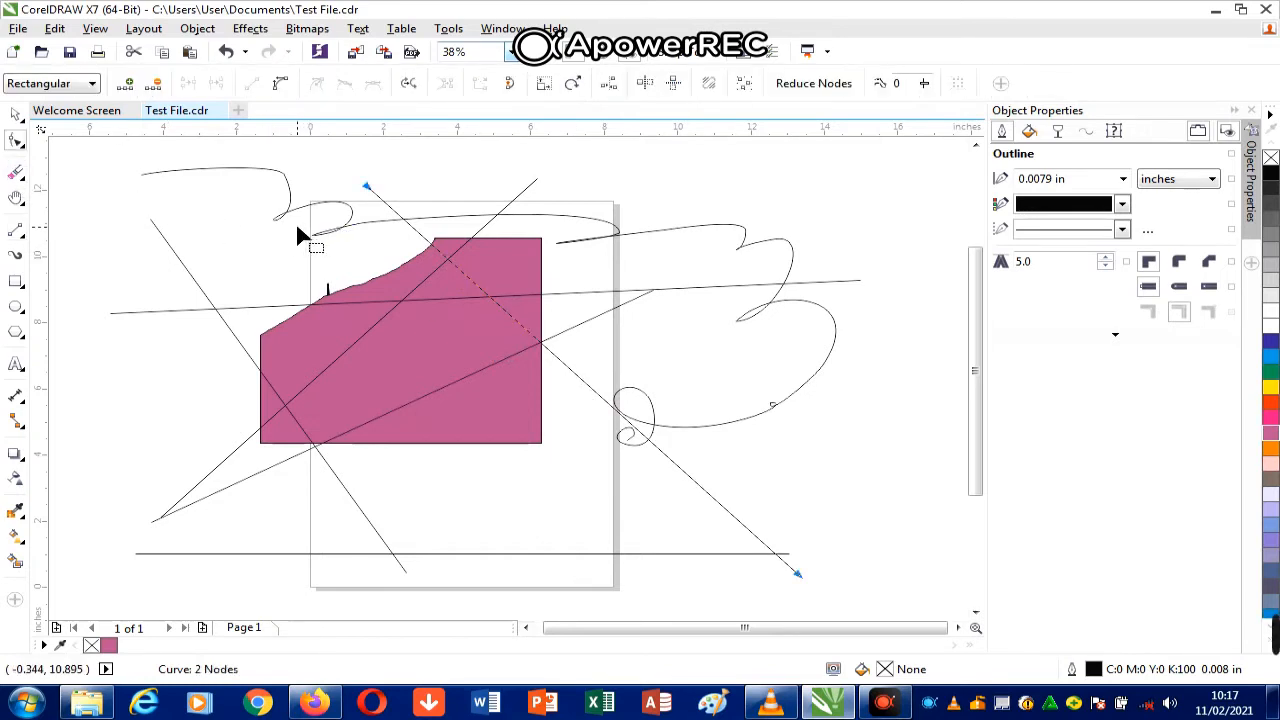
pyautogui.click(16, 114)
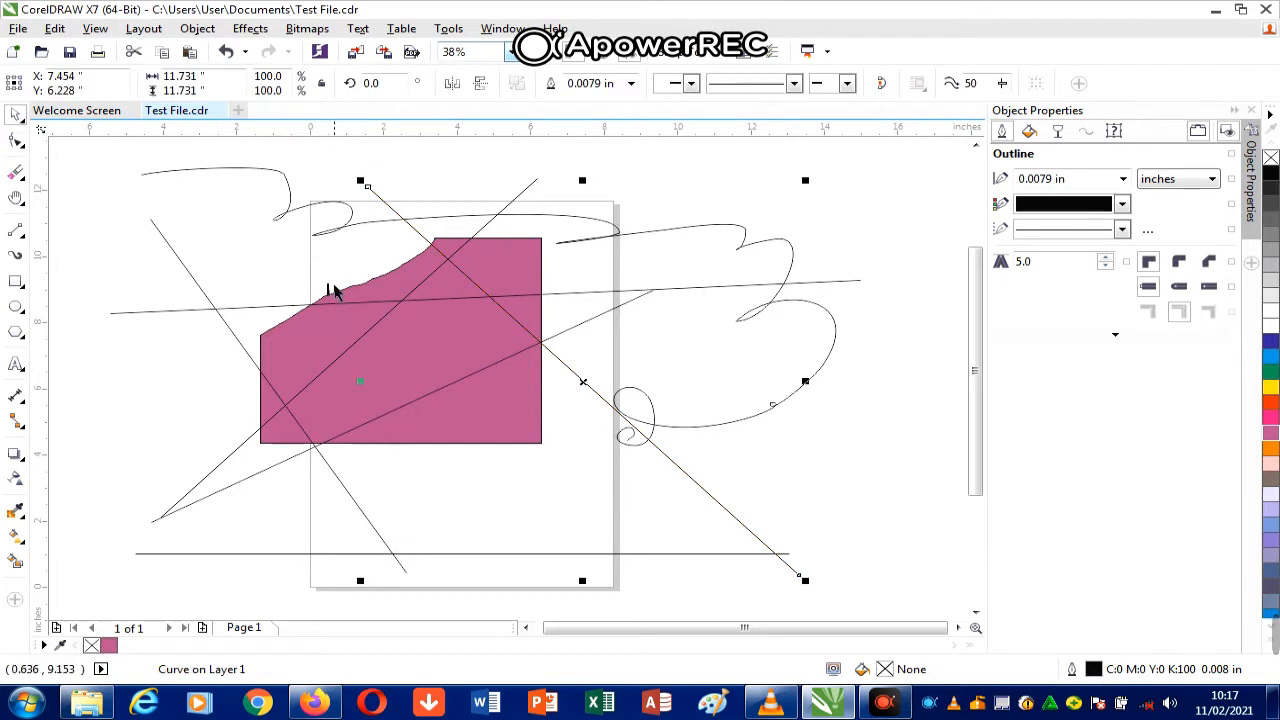
pyautogui.press('F10')
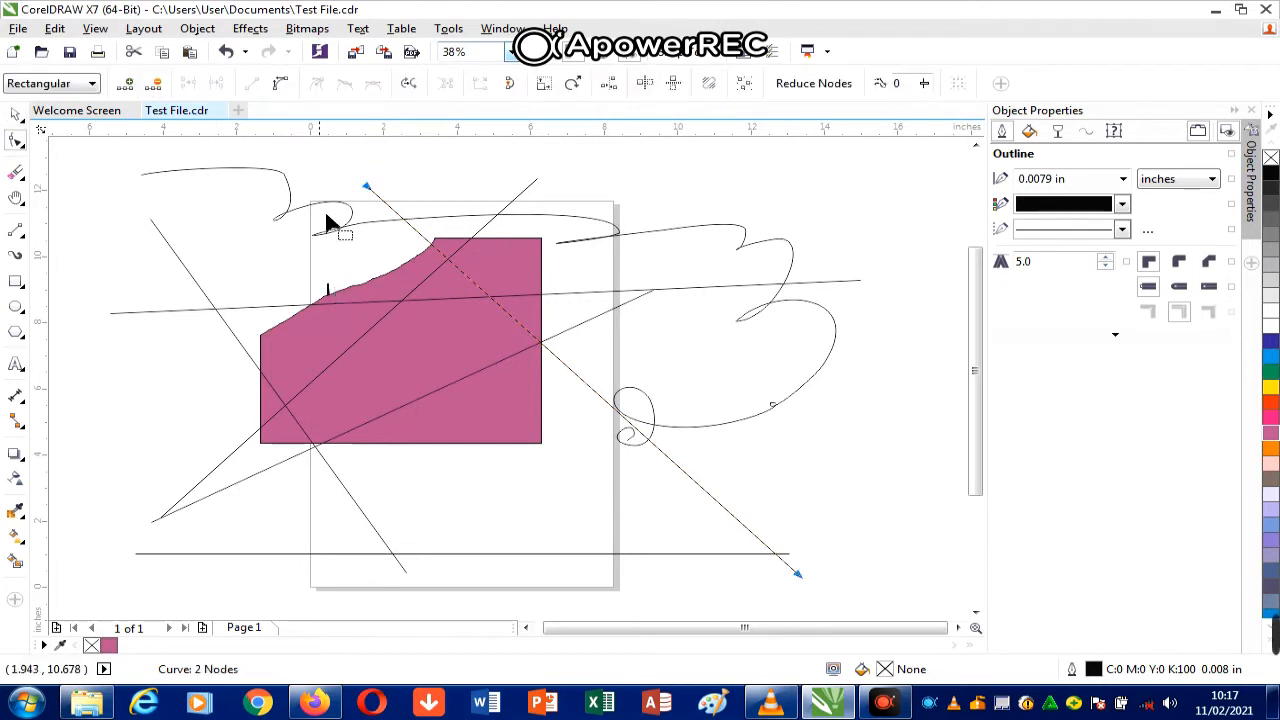
pyautogui.click(209, 226)
# Step: Delete the last drawn diagonal line and all remaining objects from the page
pyautogui.click(16, 114)
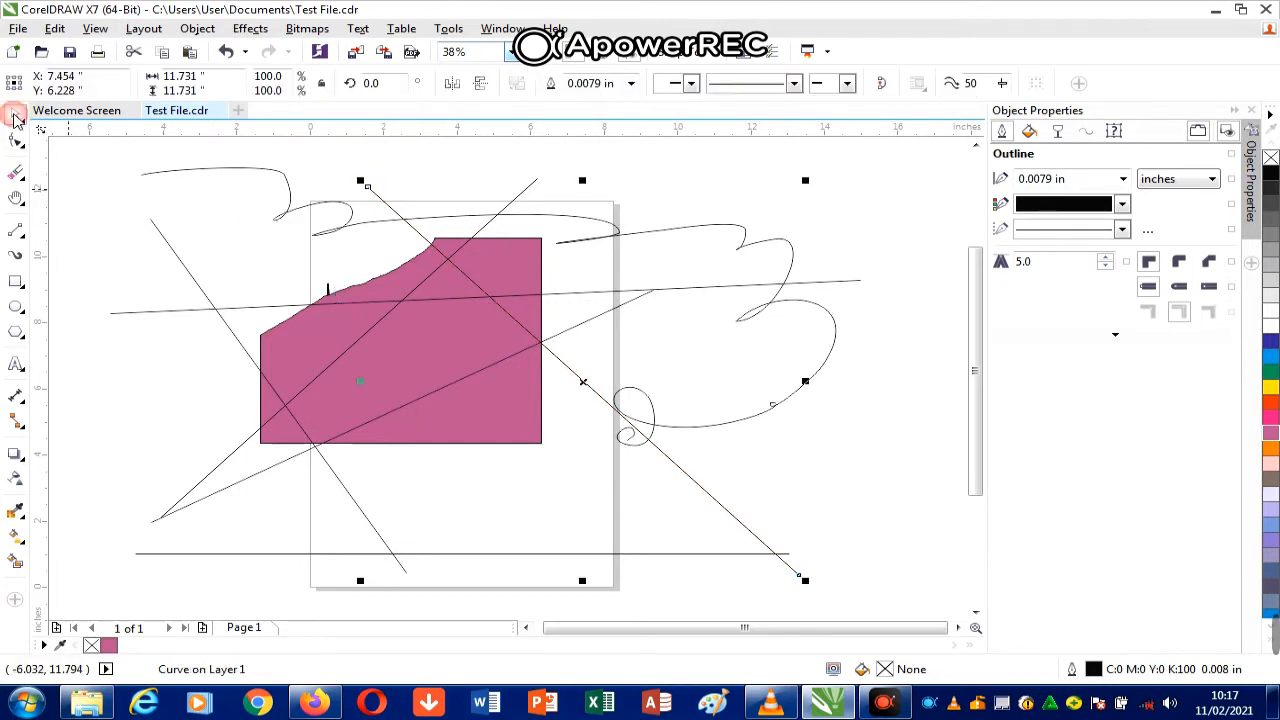
pyautogui.press('Delete')
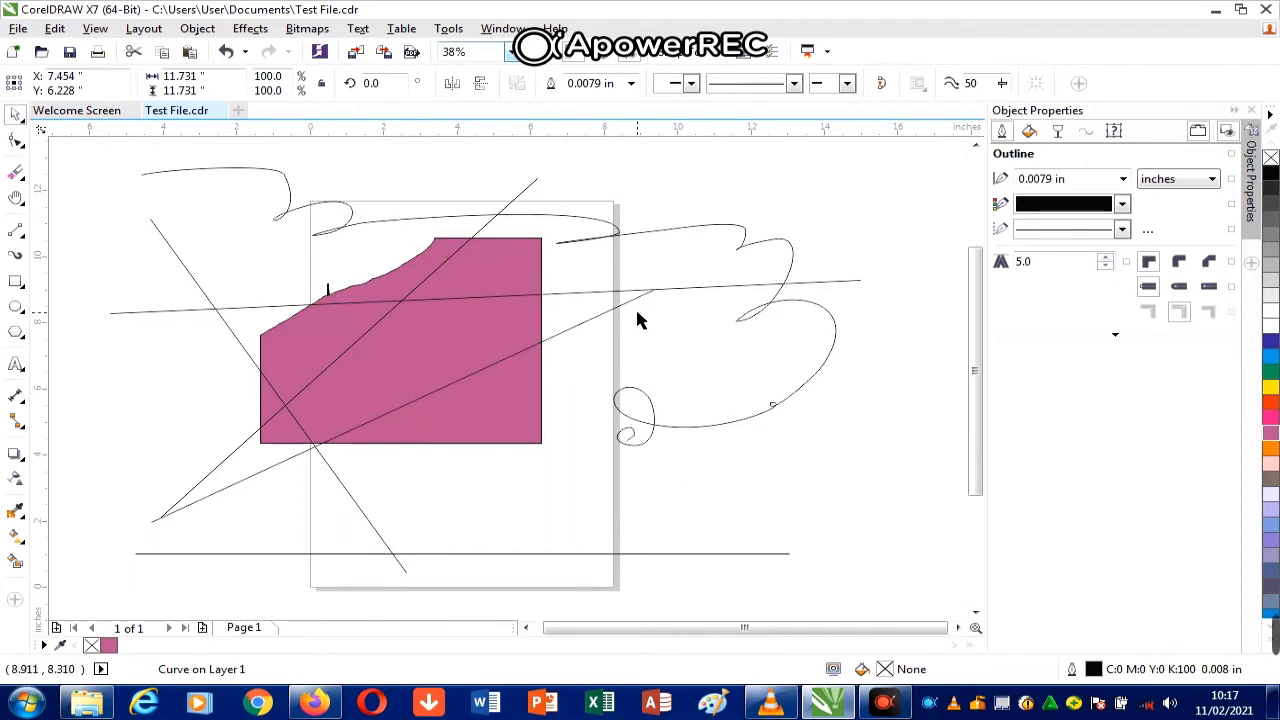
pyautogui.hotkey('ctrl', 'a')
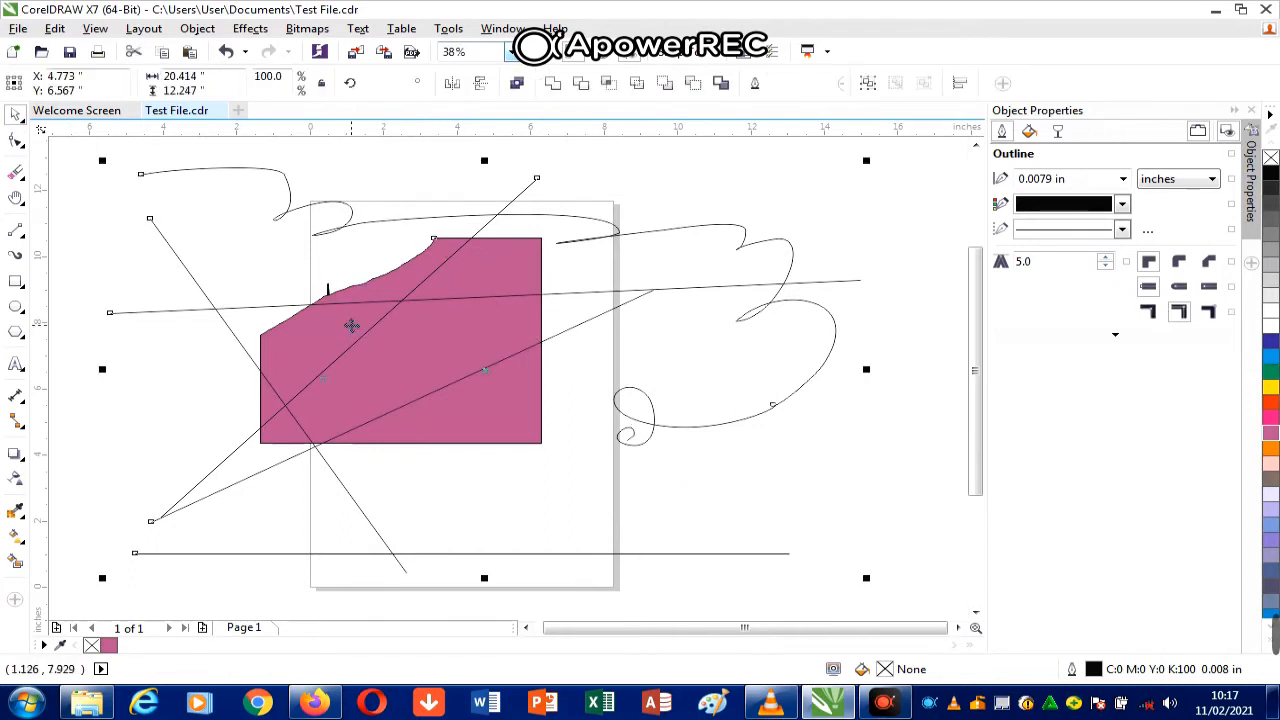
pyautogui.press('Delete')
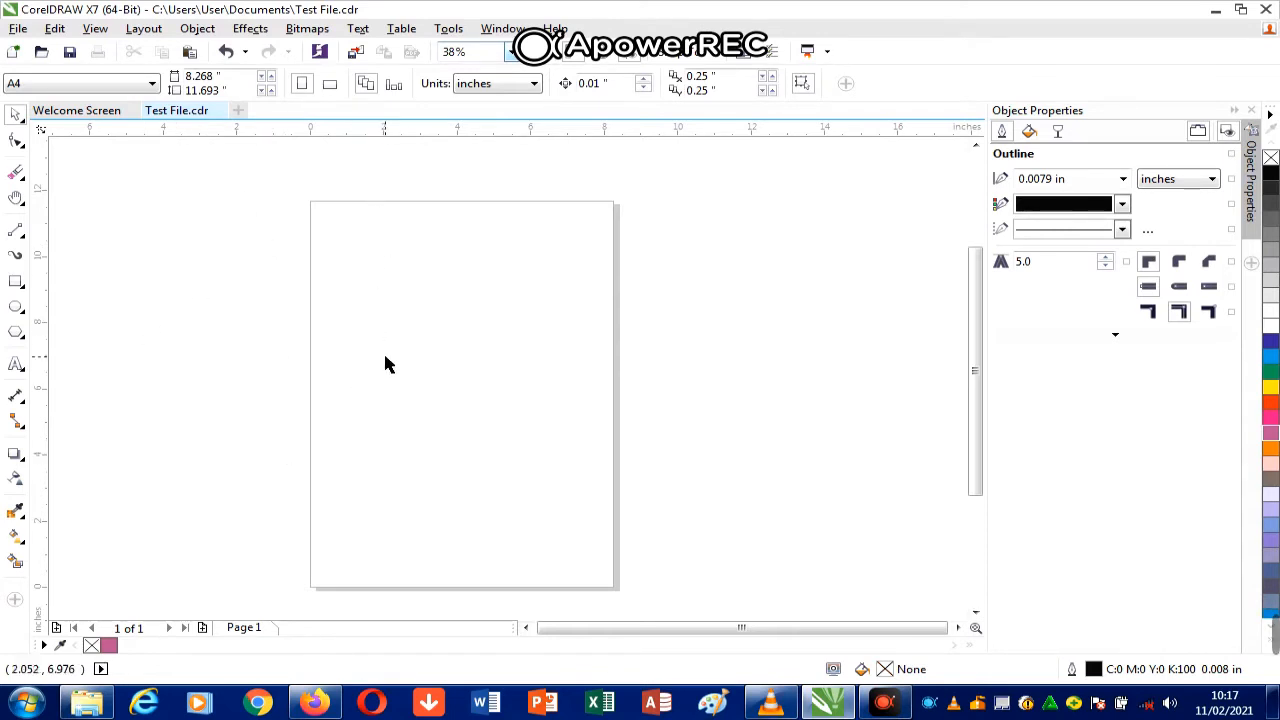
# Step: Start a Bézier path with an S-shaped wave across the page's upper part, followed by straight segments down past its right edge and back inward
pyautogui.click(24, 237)
pyautogui.click(24, 237)
pyautogui.click(24, 237)
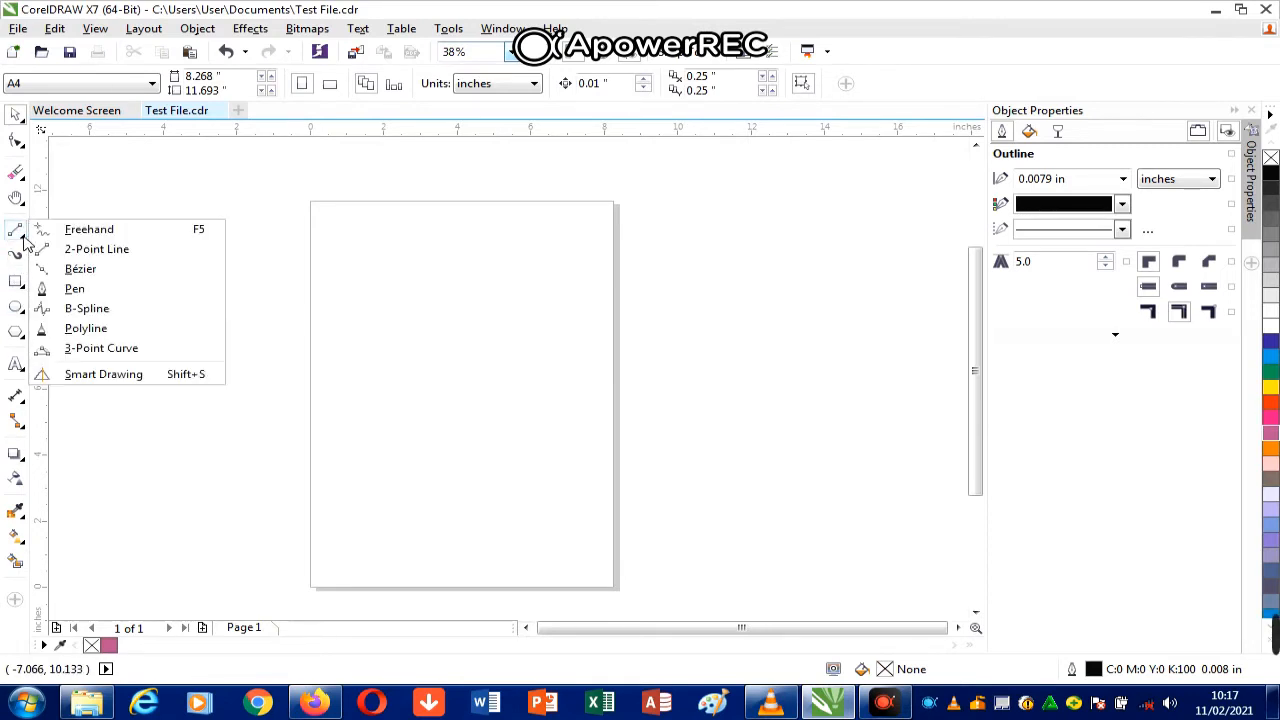
pyautogui.click(95, 272)
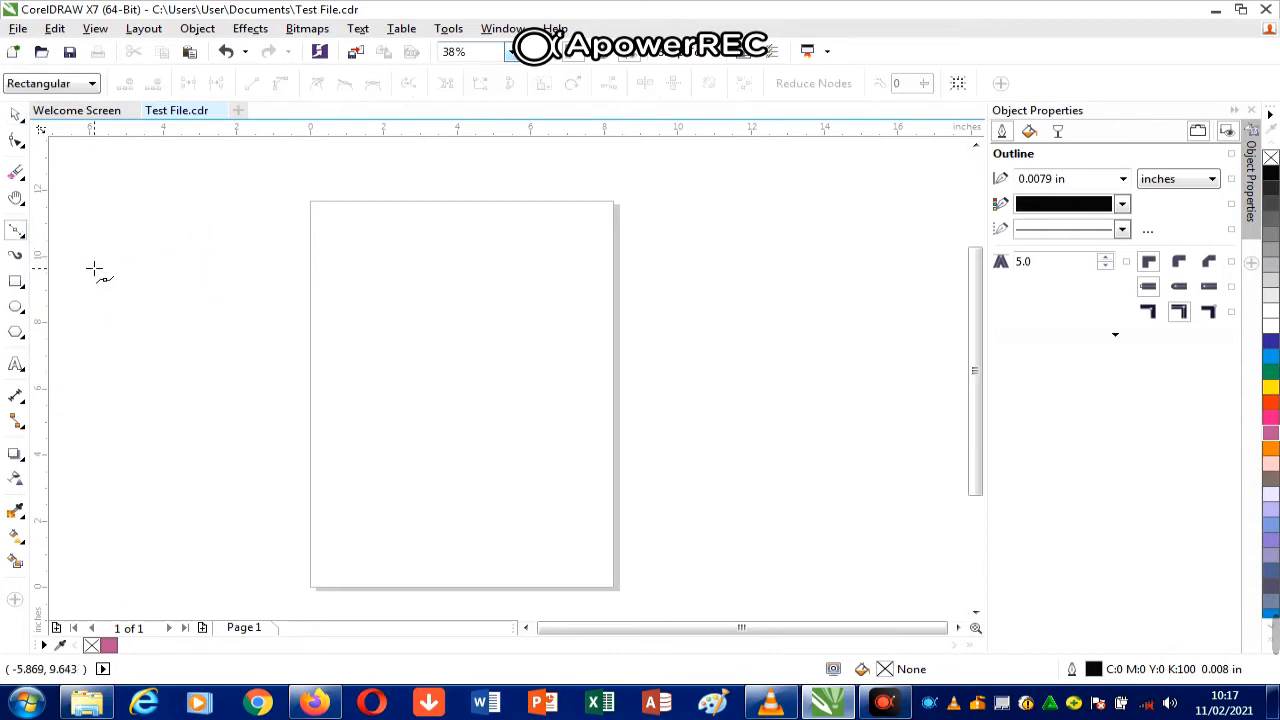
pyautogui.click(14, 232)
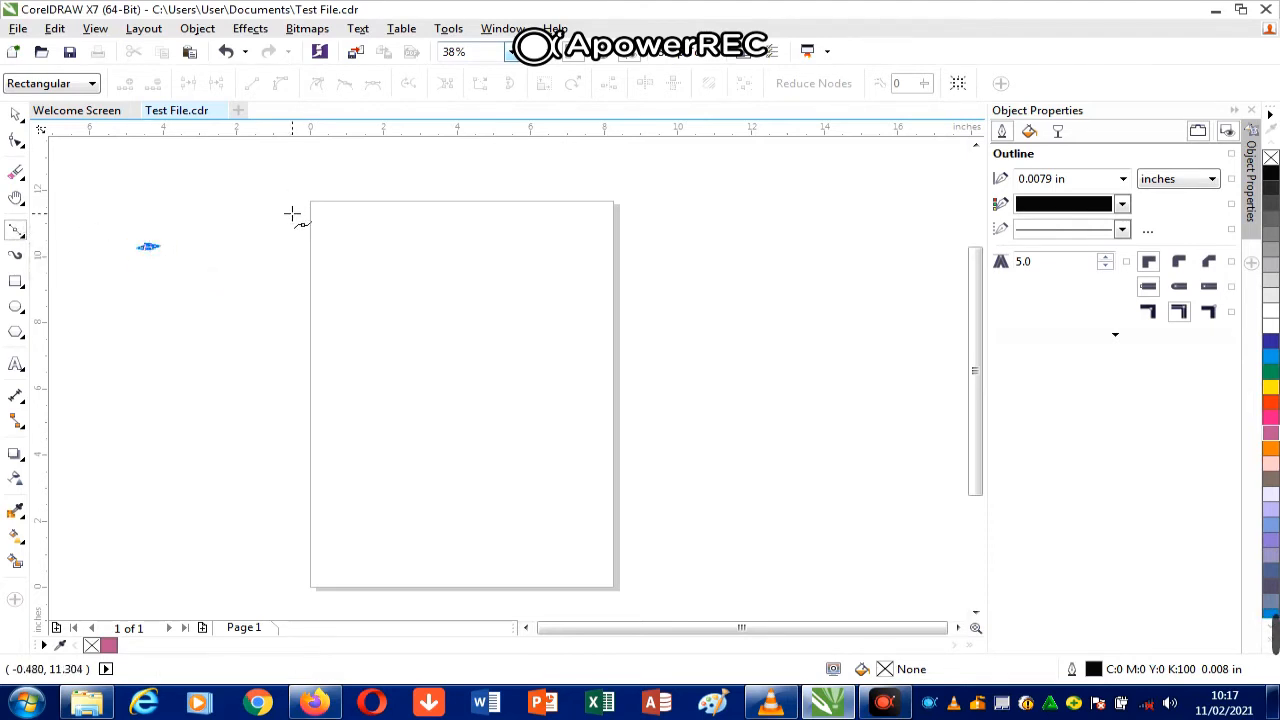
pyautogui.moveTo(291, 213)
pyautogui.mouseDown()
pyautogui.moveTo(434, 291)
pyautogui.moveTo(434, 309)
pyautogui.mouseUp()
pyautogui.click(484, 237)
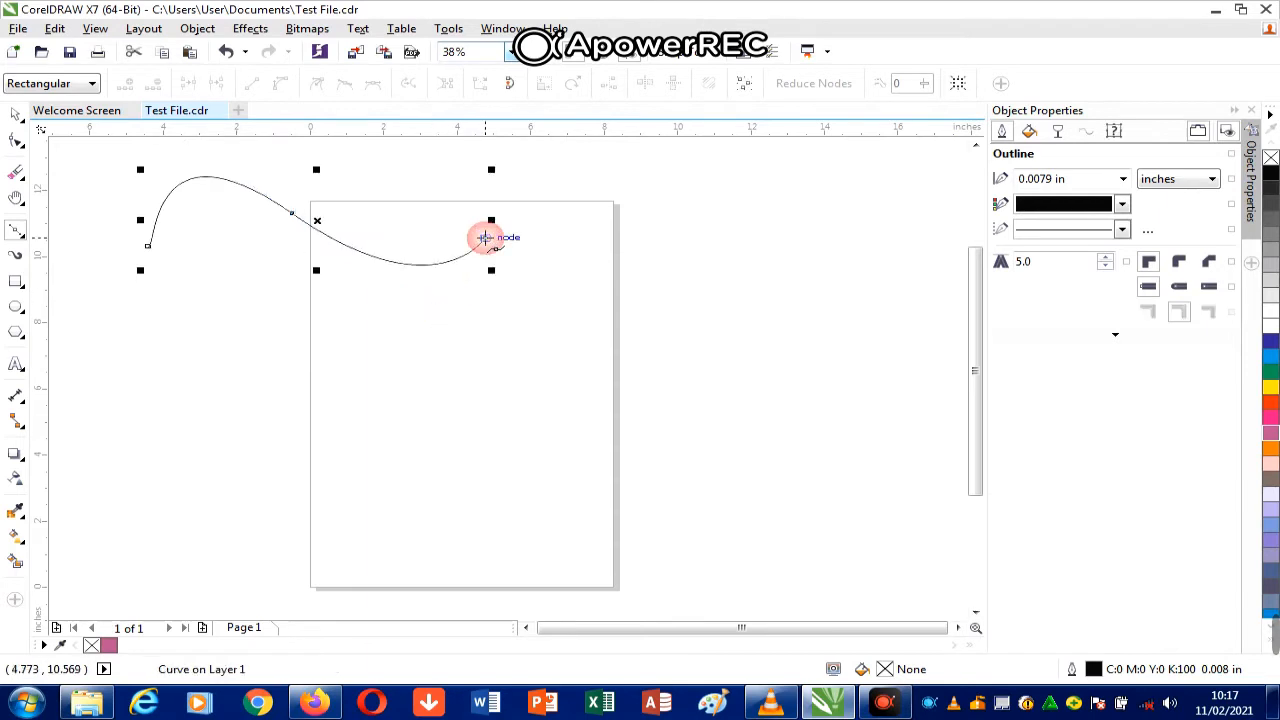
pyautogui.click(667, 198)
pyautogui.click(650, 376)
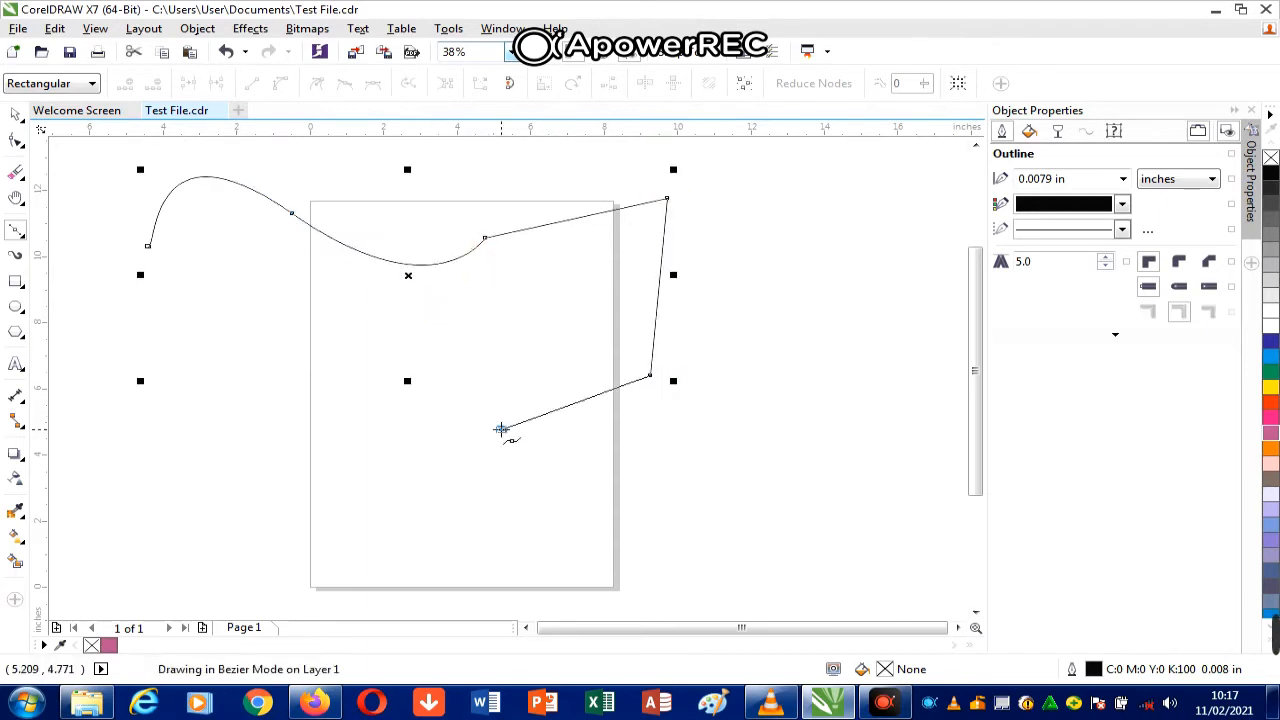
pyautogui.click(501, 429)
# Step: Extend the Bézier path with smooth curves sweeping left, right and back to the page's middle, about 17.5 by 8.7 in overall
pyautogui.moveTo(215, 430); pyautogui.dragTo(247, 353)
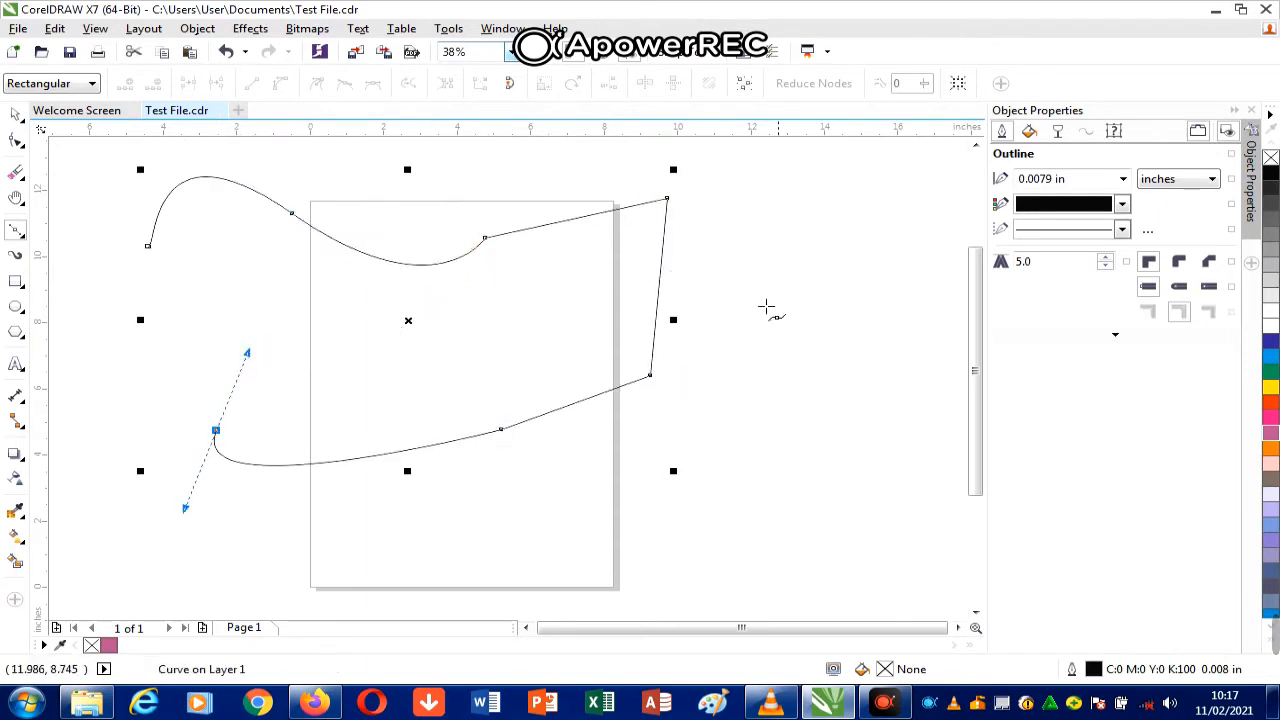
pyautogui.moveTo(790, 317); pyautogui.dragTo(749, 171)
pyautogui.moveTo(320, 322); pyautogui.dragTo(284, 222)
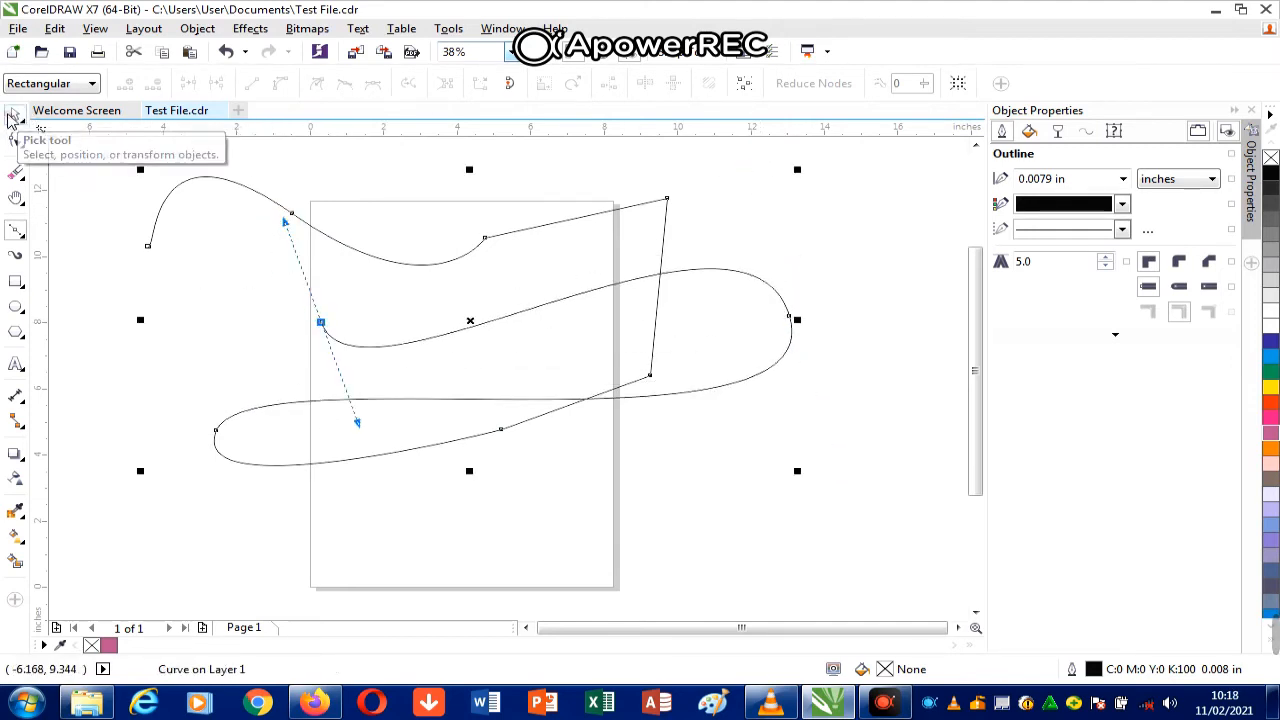
pyautogui.click(12, 117)
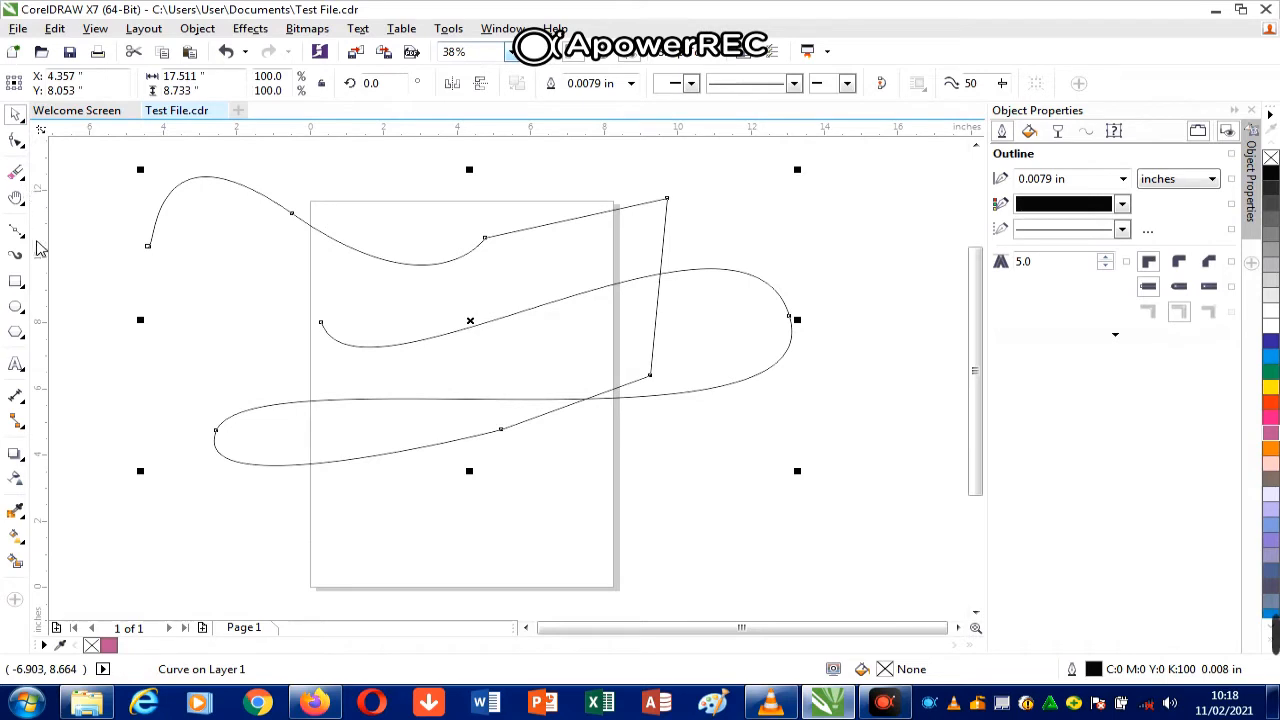
# Step: Delete the Bézier path and draw a closed four-sided Pen shape about 17.5 by 7.1 in across the page
pyautogui.click(22, 234)
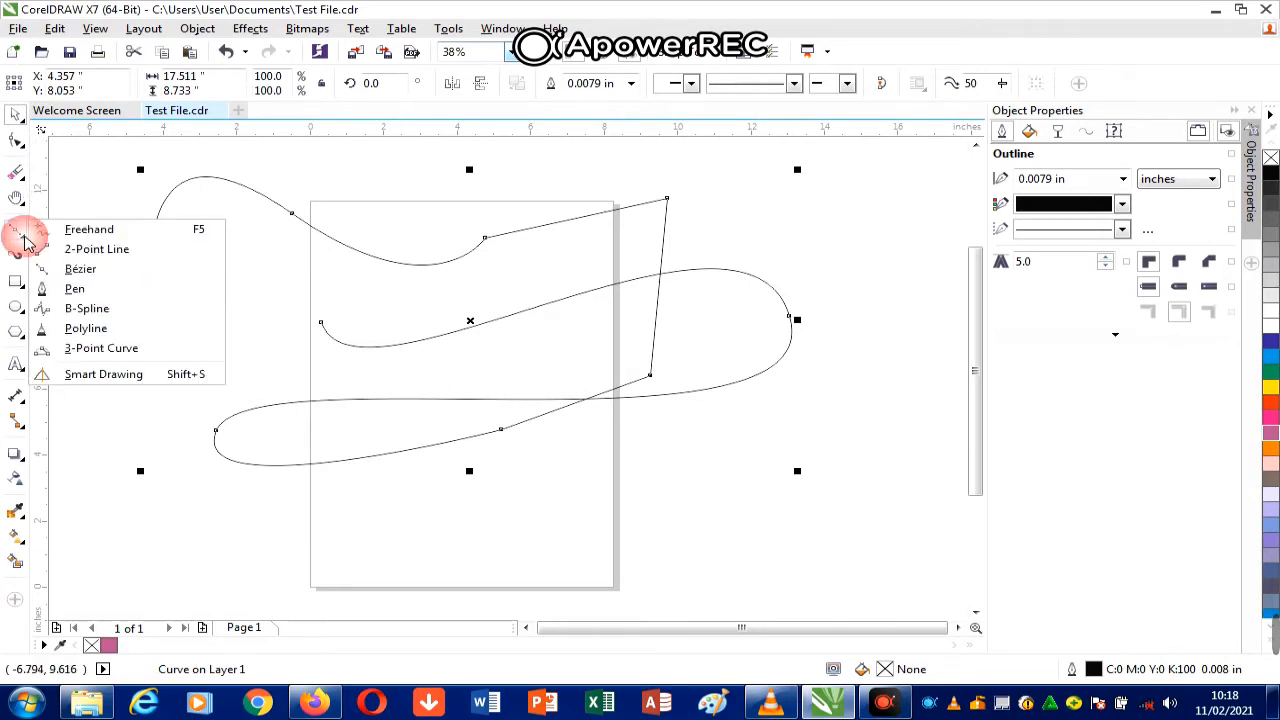
pyautogui.click(102, 292)
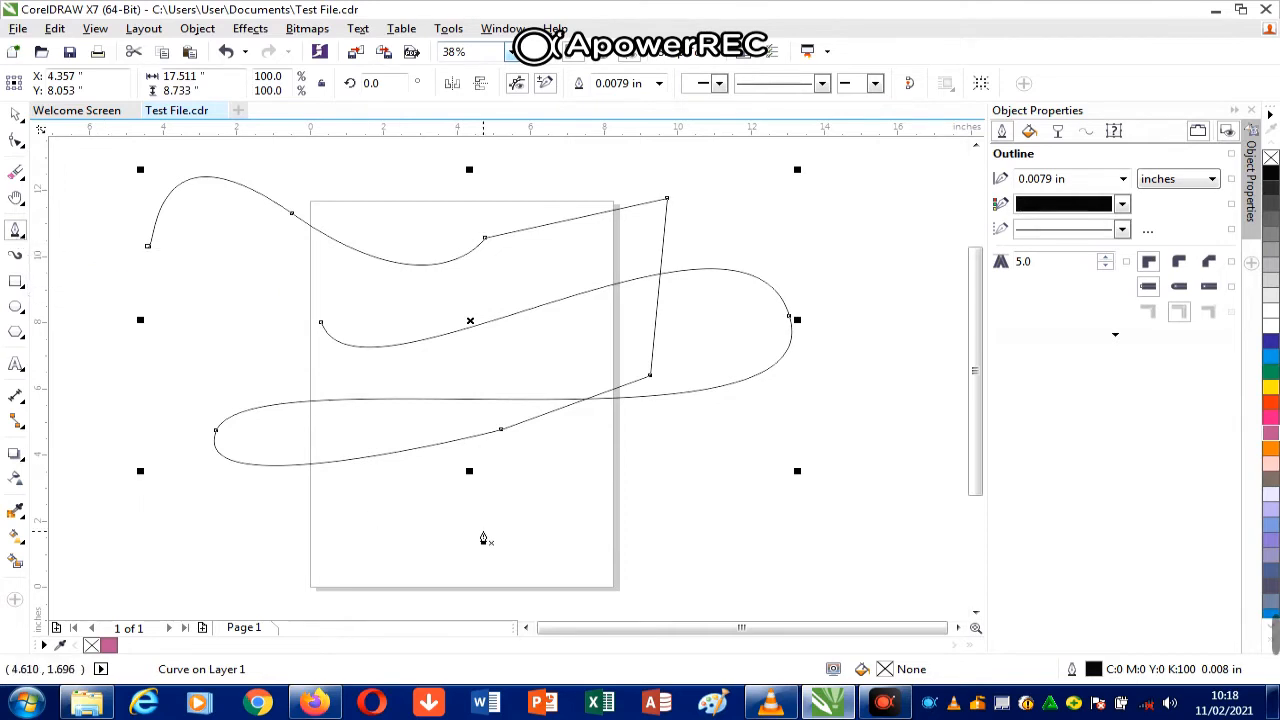
pyautogui.press('Delete')
pyautogui.click(214, 268)
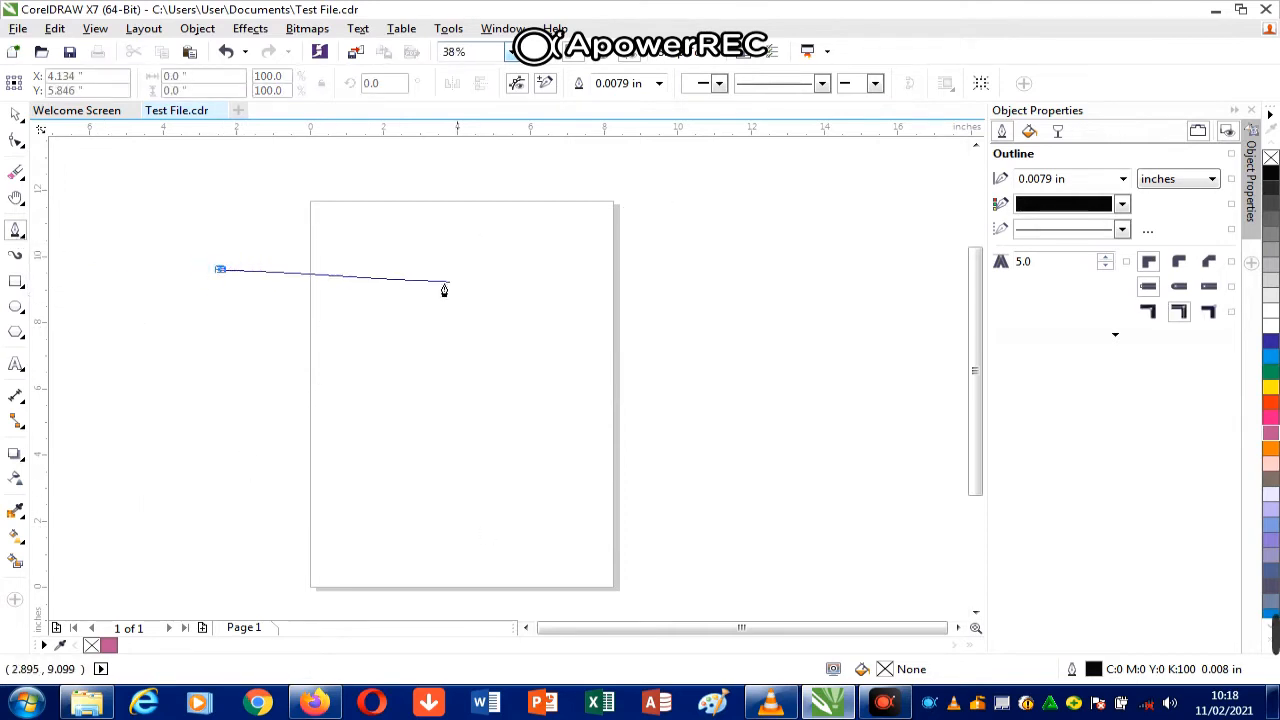
pyautogui.click(759, 261)
pyautogui.click(229, 491)
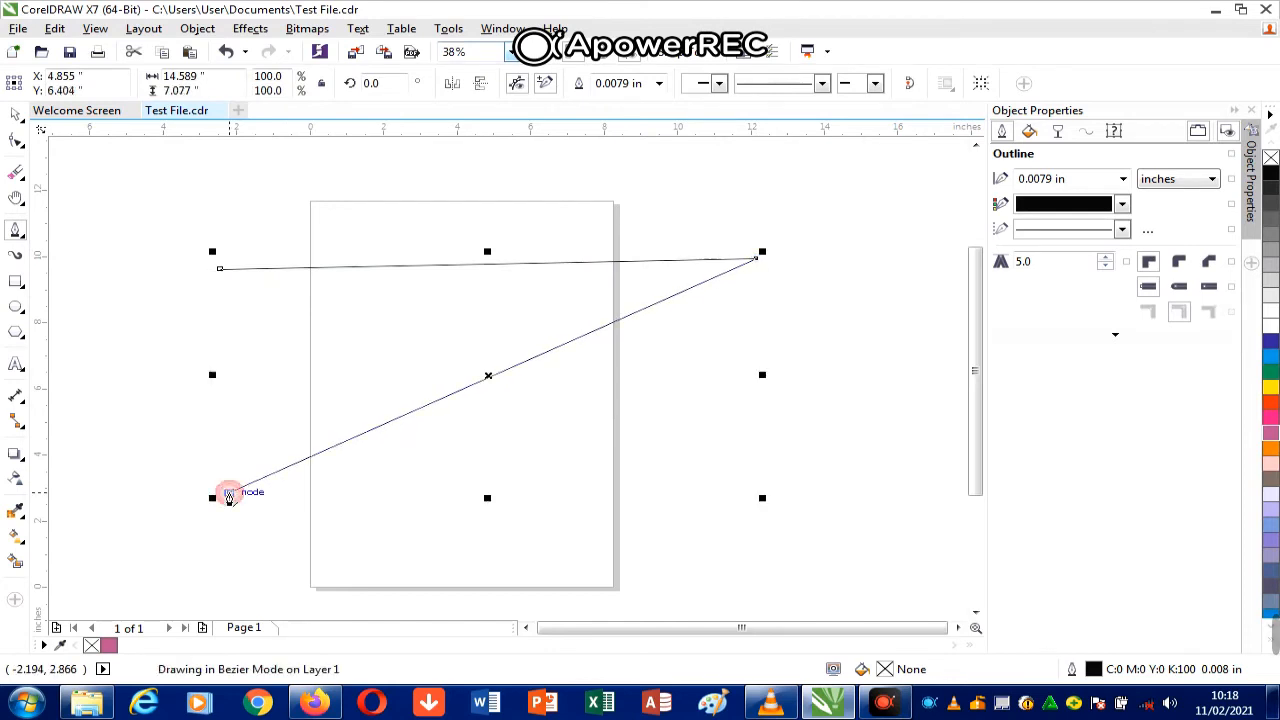
pyautogui.click(113, 322)
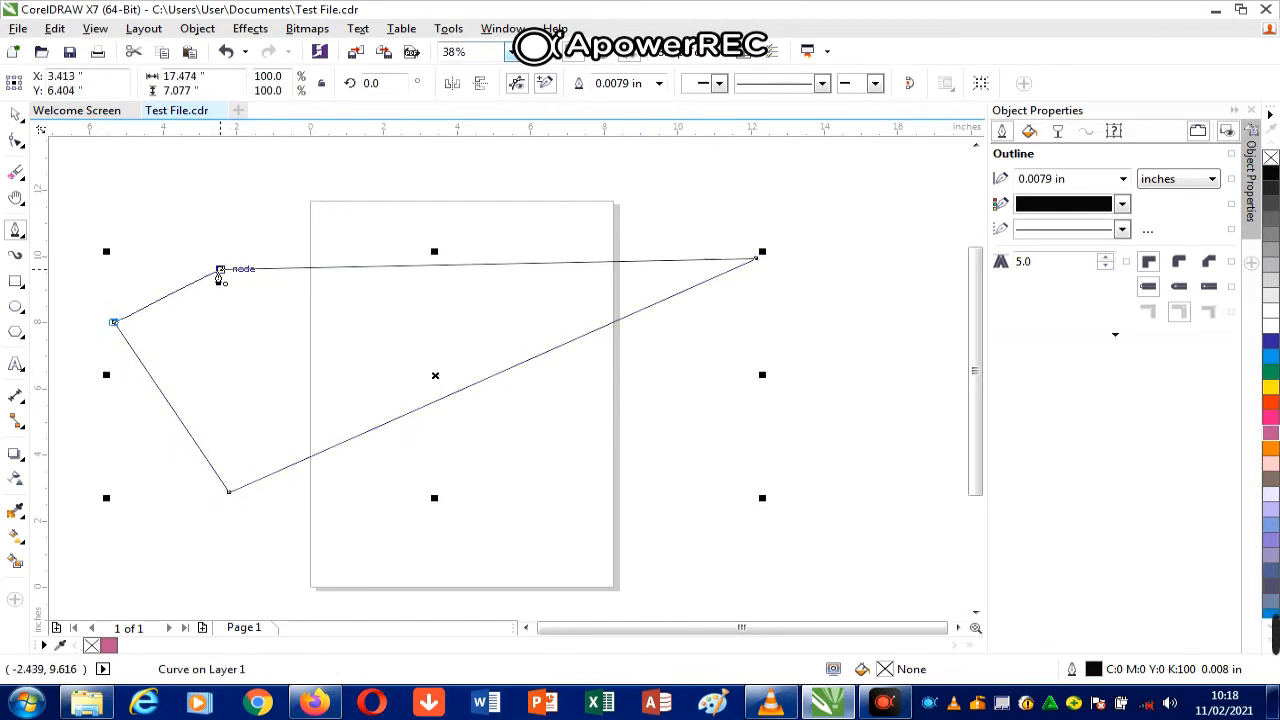
pyautogui.click(220, 270)
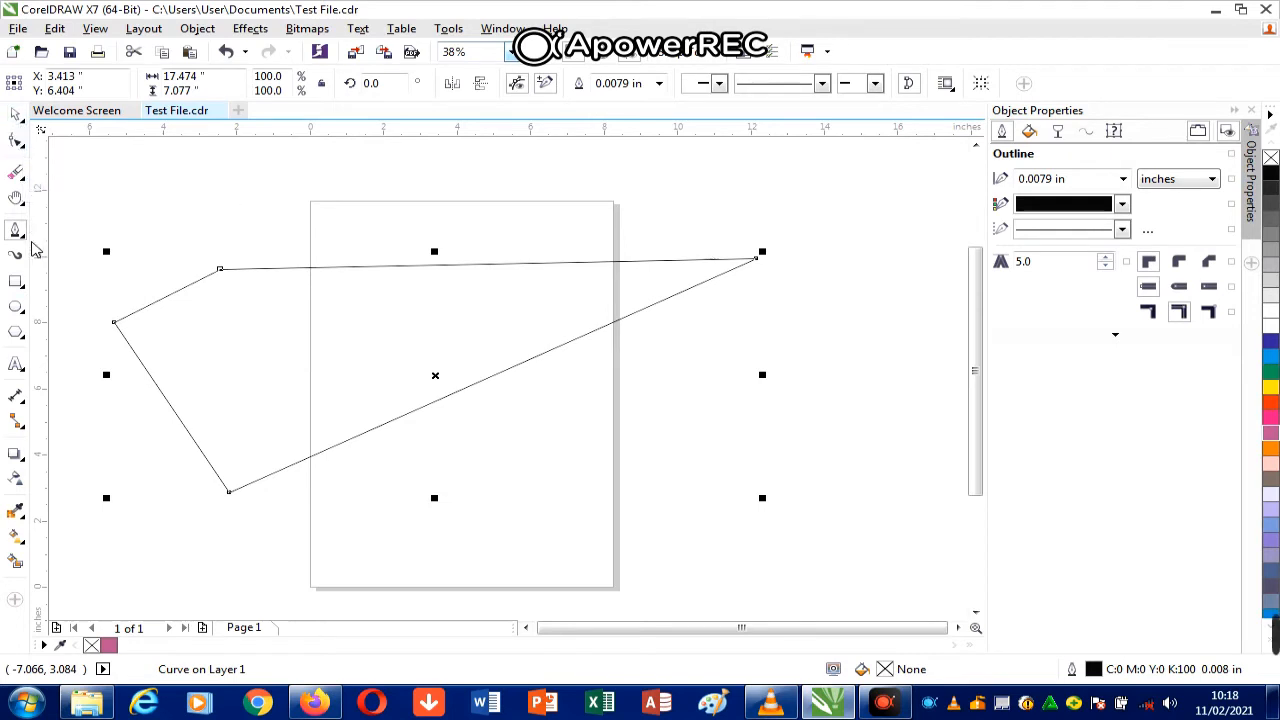
# Step: Draw an open, winding B-Spline curve about 17.9 by 9.4 in, from the page's top edge around past its right side to the far left
pyautogui.click(22, 236)
pyautogui.click(22, 236)
pyautogui.click(22, 236)
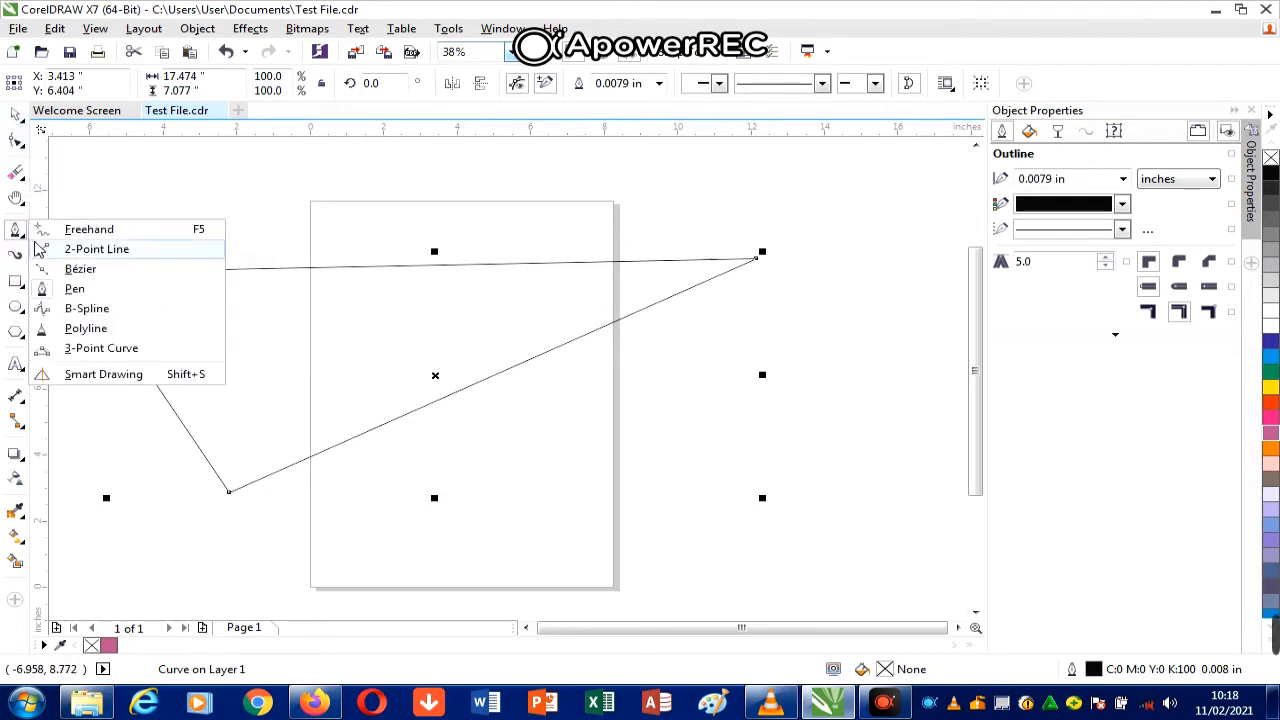
pyautogui.click(100, 316)
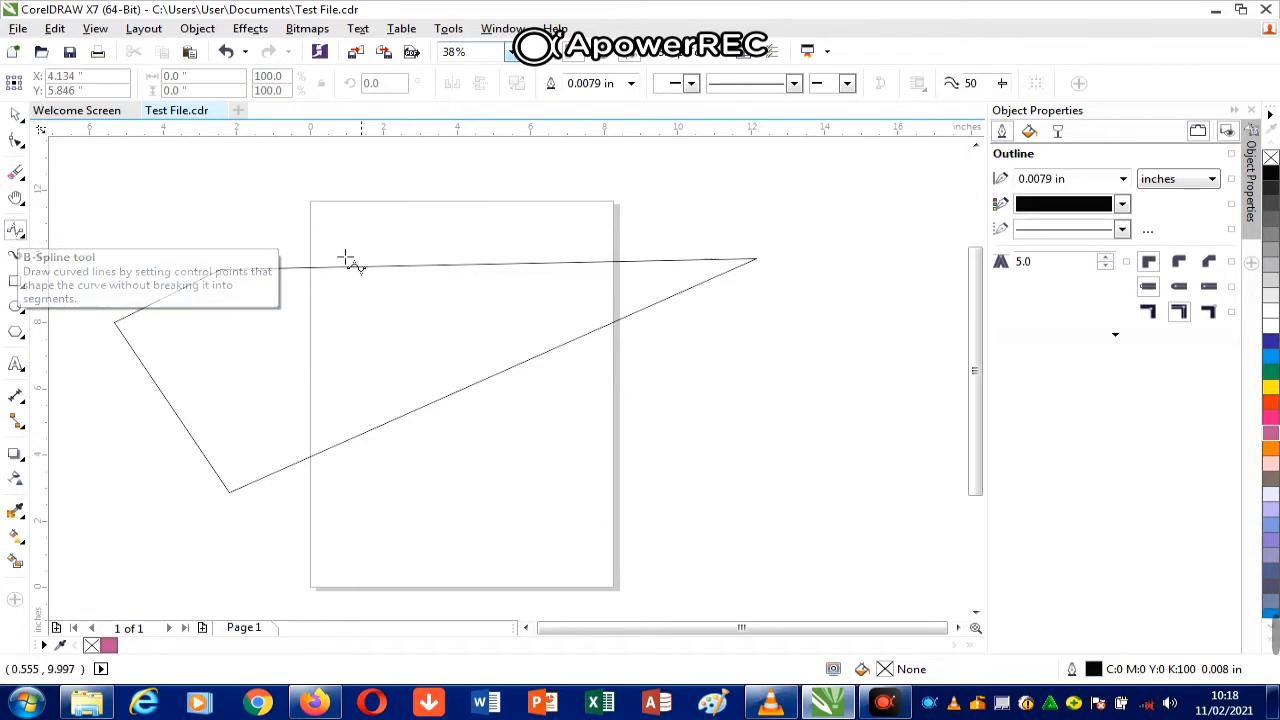
pyautogui.click(488, 209)
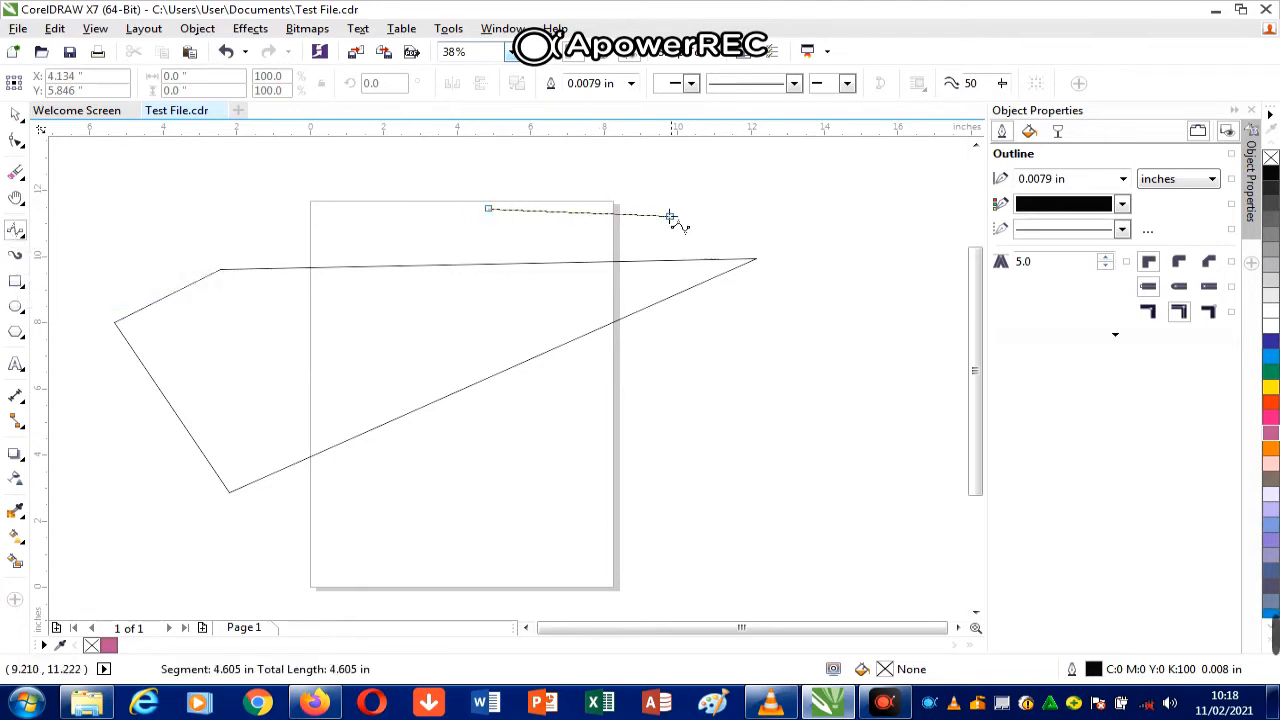
pyautogui.click(599, 469)
pyautogui.click(875, 266)
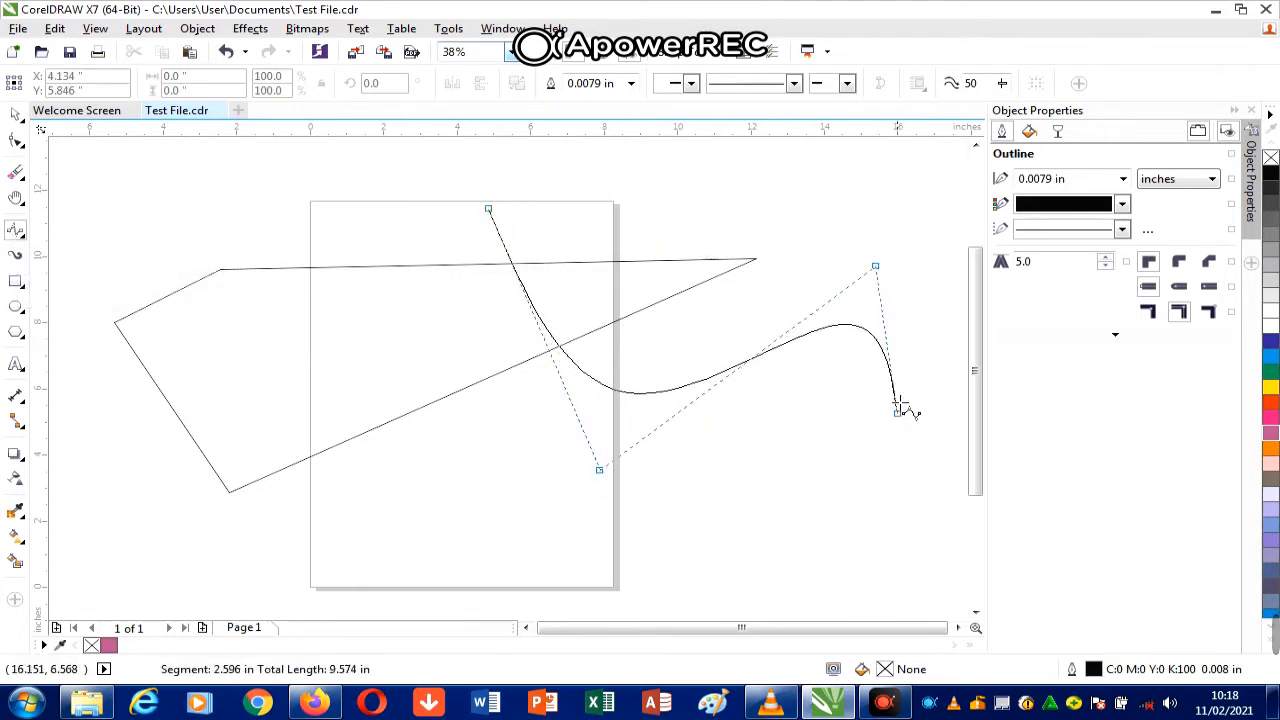
pyautogui.click(763, 580)
pyautogui.click(341, 459)
pyautogui.click(260, 258)
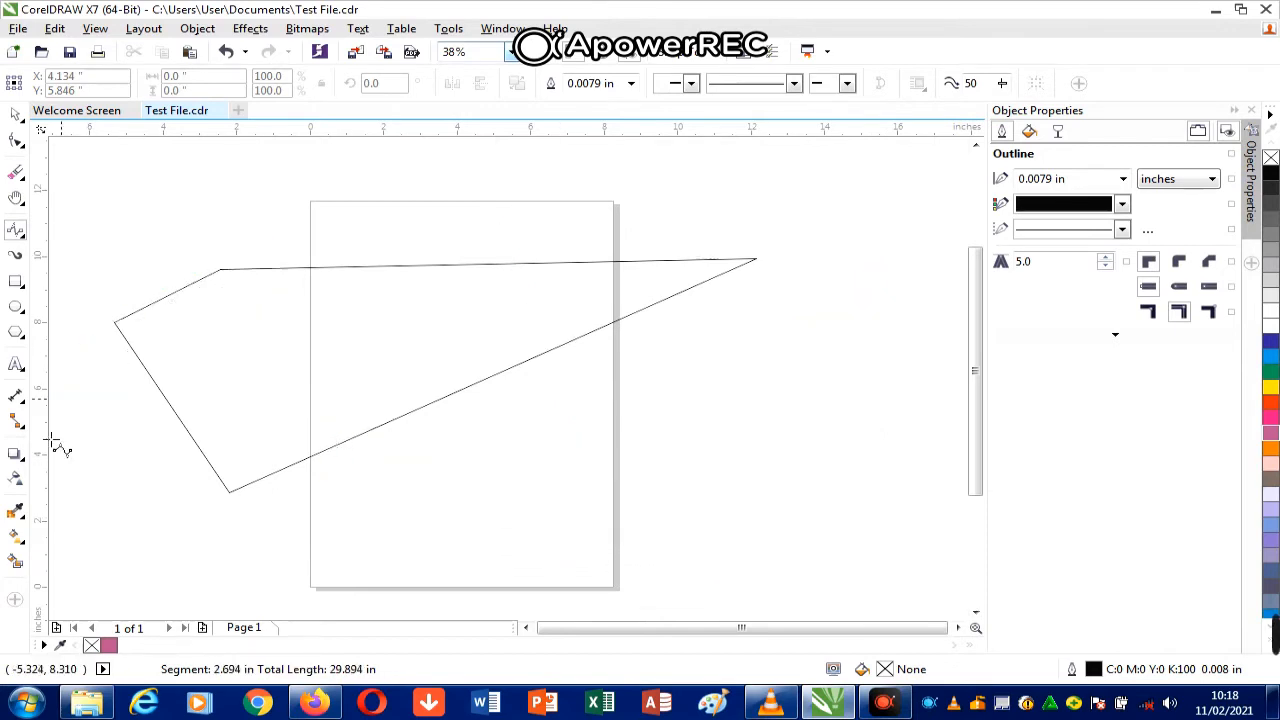
pyautogui.click(181, 459)
pyautogui.doubleClick(181, 459)
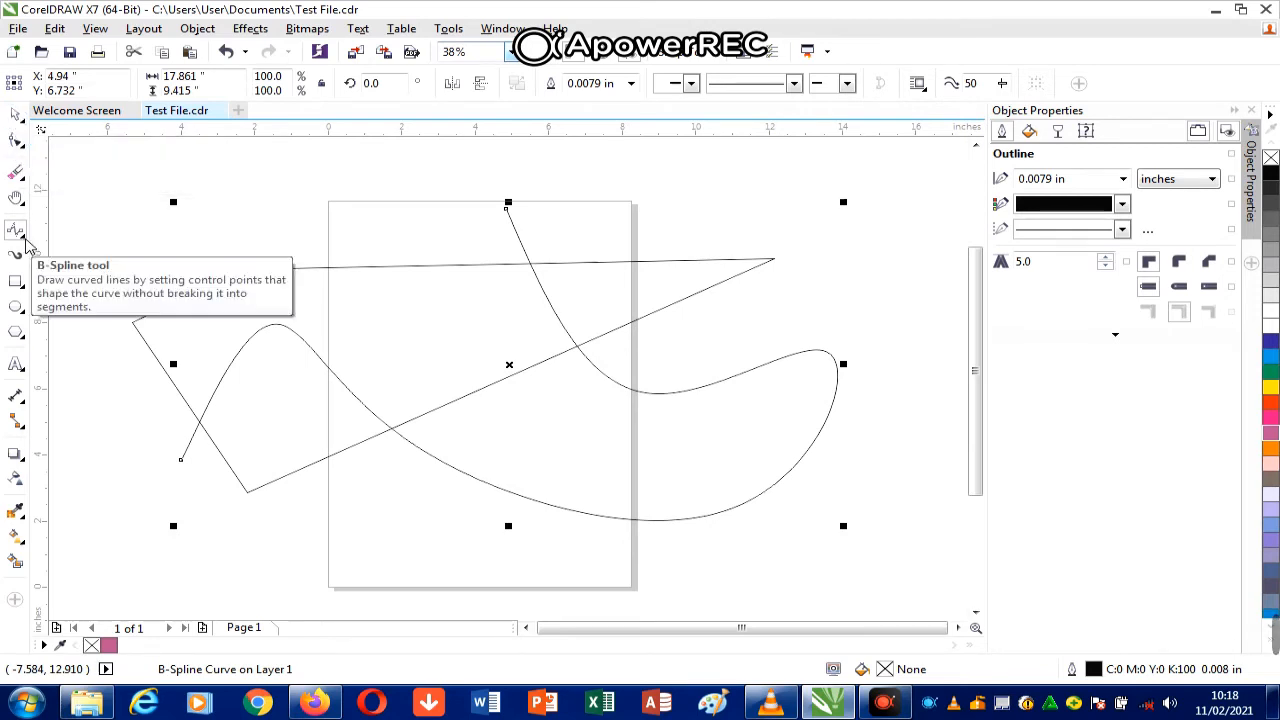
# Step: Draw a closed, irregular Polyline shape about 17.1 by 8.8 in across the page, ending at its starting point
pyautogui.click(22, 244)
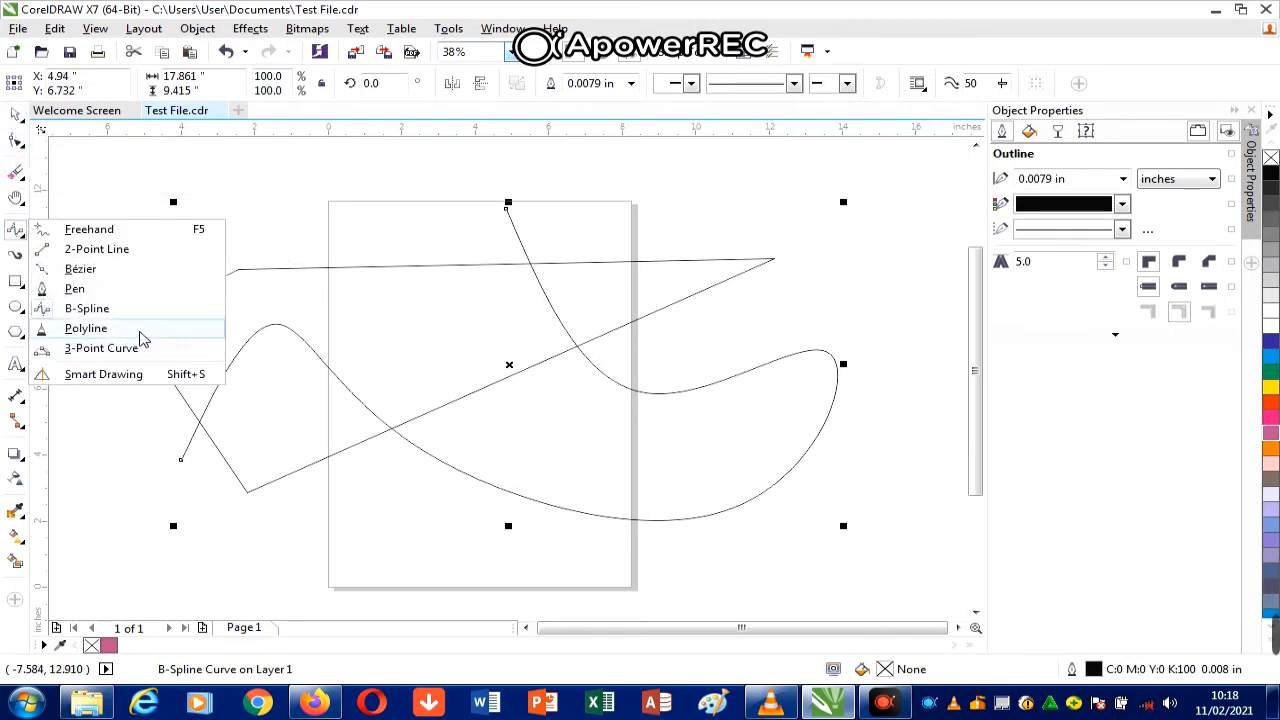
pyautogui.click(140, 334)
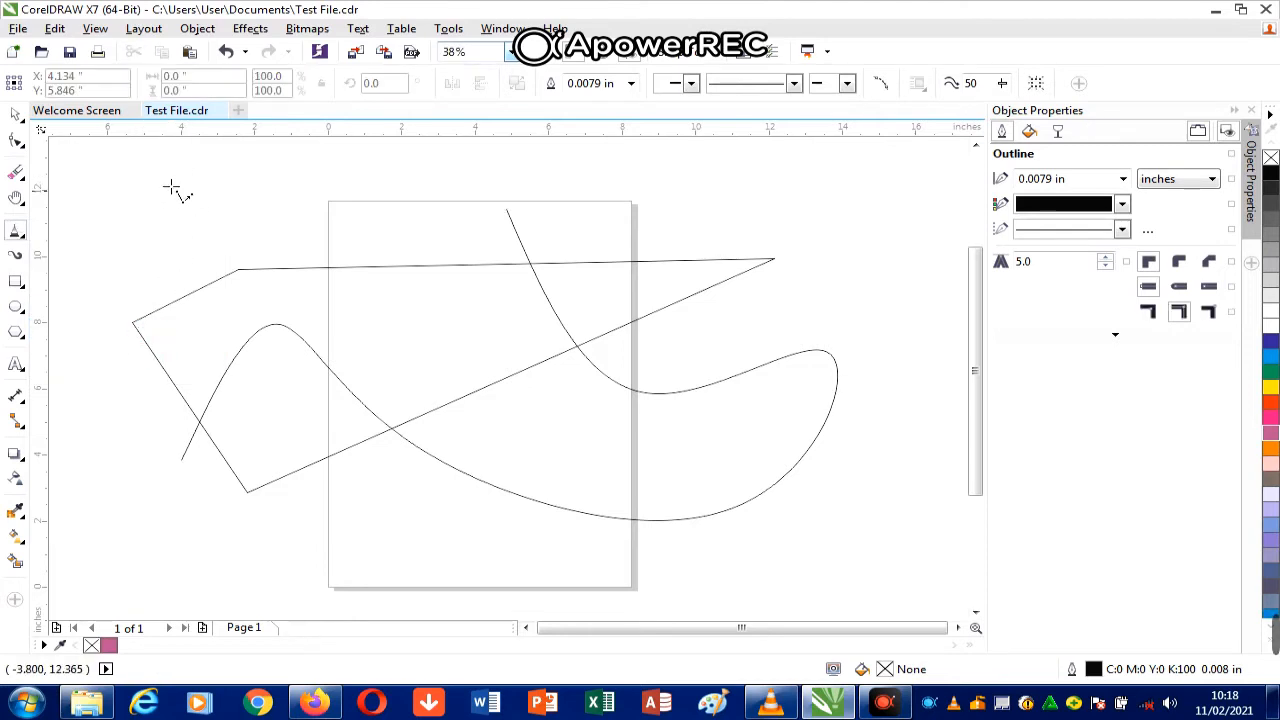
pyautogui.click(20, 232)
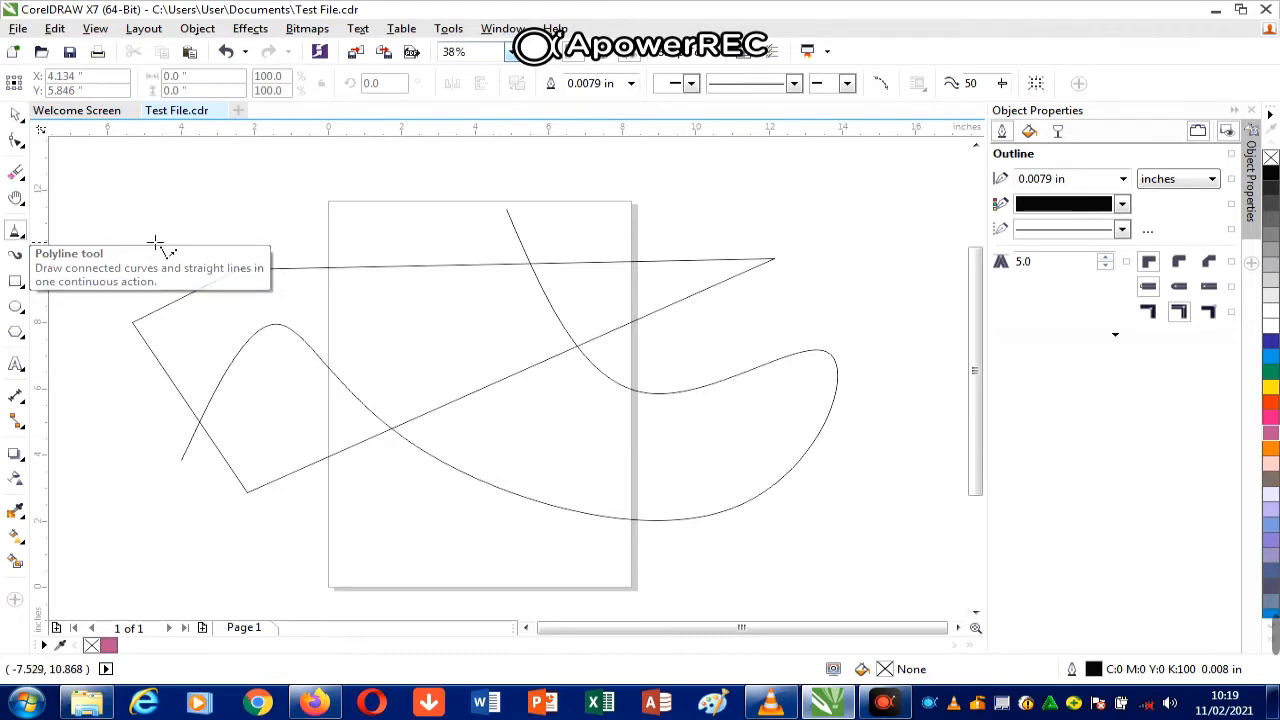
pyautogui.click(204, 212)
pyautogui.click(758, 216)
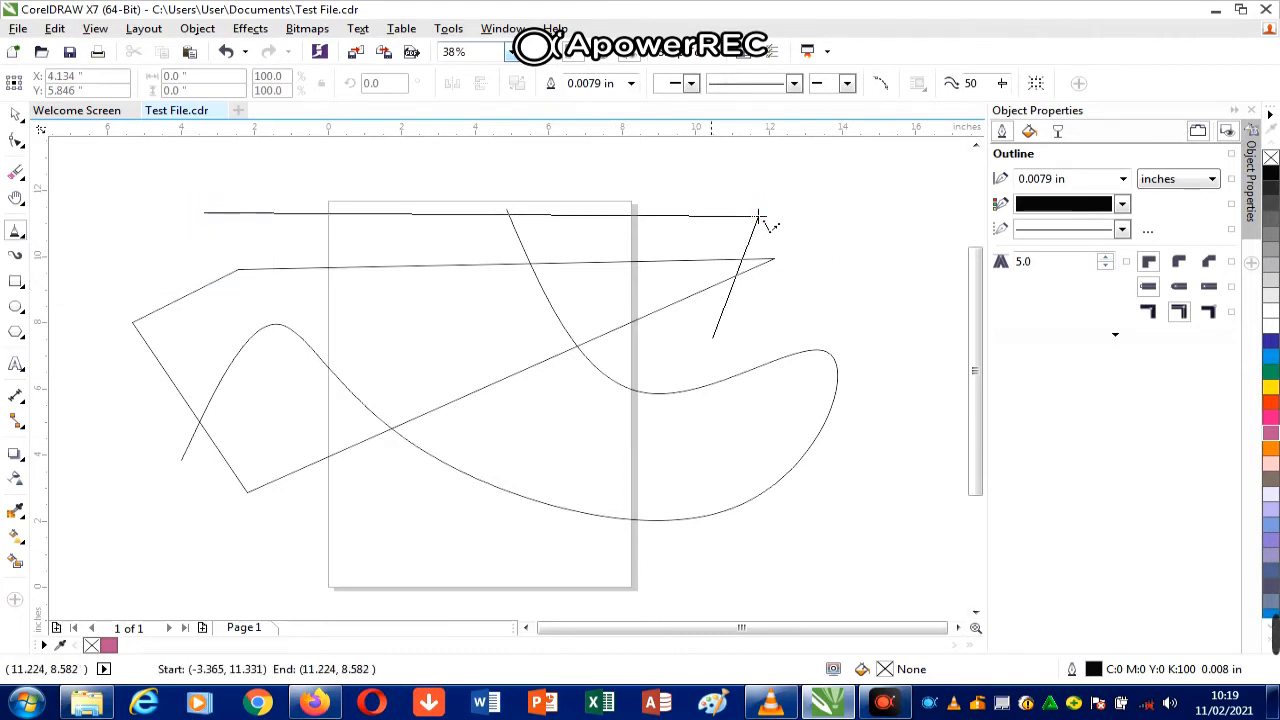
pyautogui.click(640, 451)
pyautogui.click(349, 502)
pyautogui.click(128, 425)
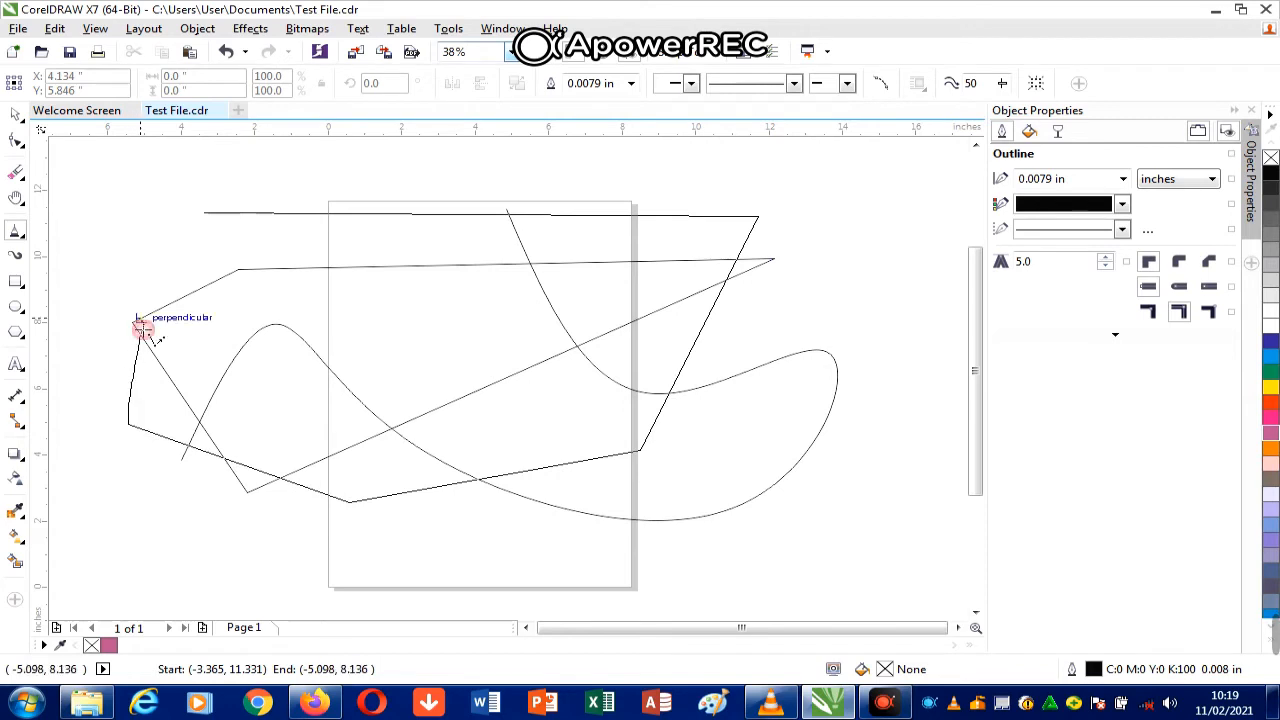
pyautogui.click(142, 326)
pyautogui.click(192, 293)
pyautogui.click(434, 326)
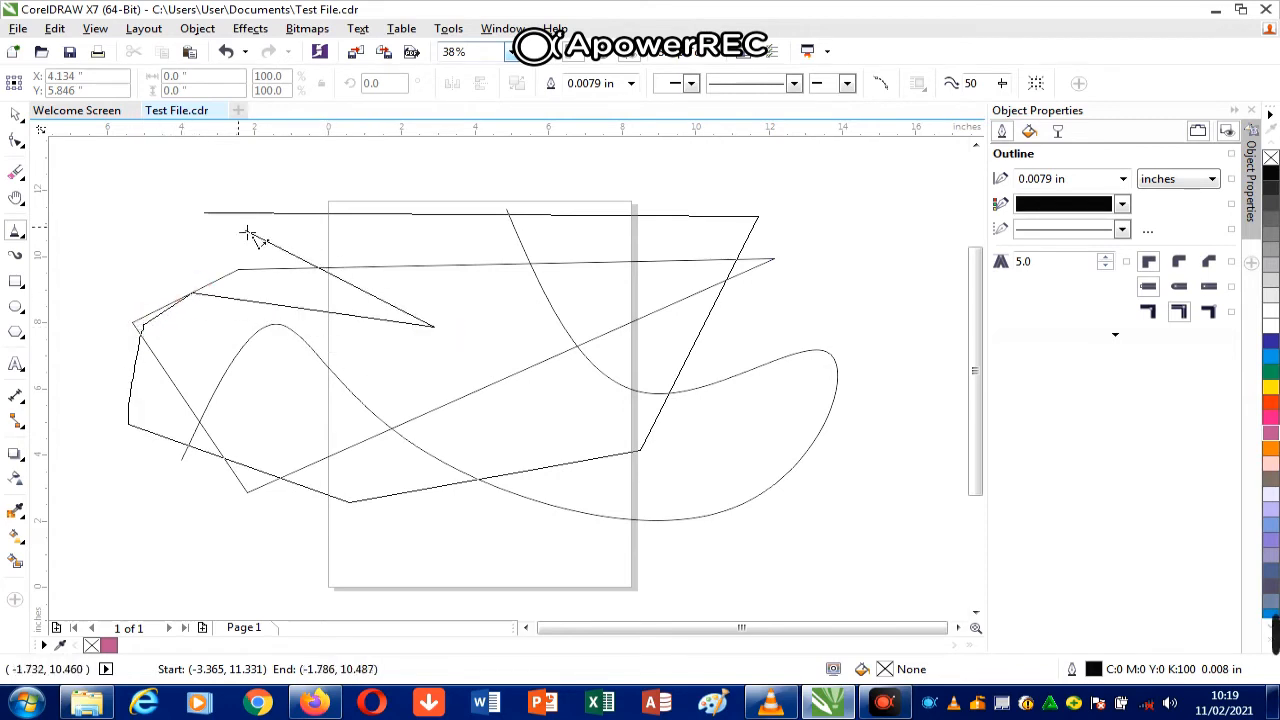
pyautogui.click(203, 212)
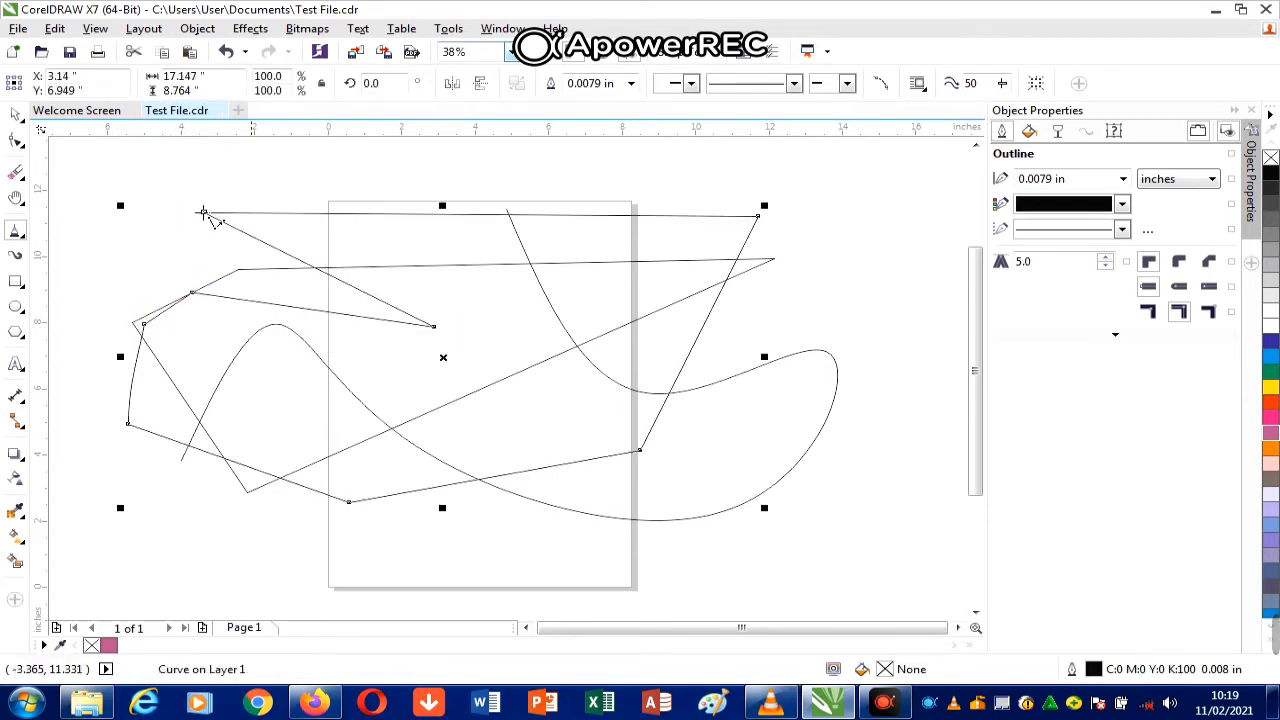
# Step: Draw a 3-Point Curve about 13.6 by 8.1 in, bowing downward from the page's upper part to beyond its right edge
pyautogui.click(18, 115)
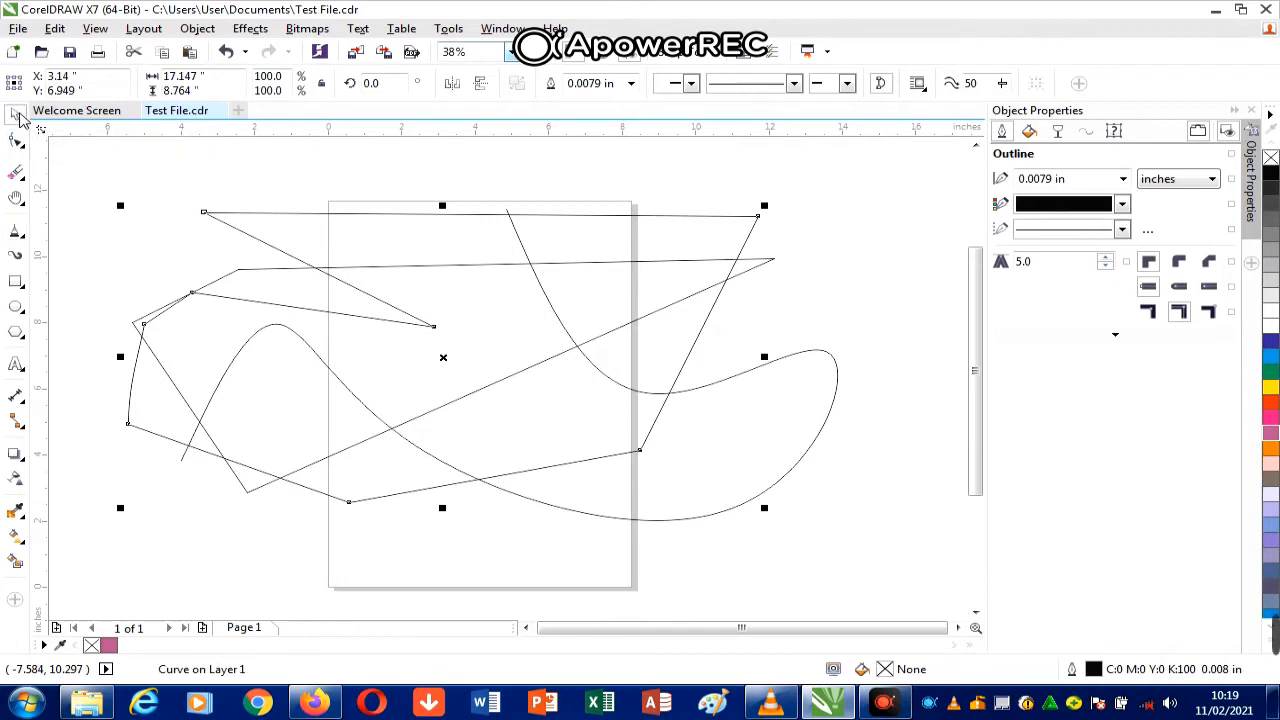
pyautogui.click(22, 236)
pyautogui.click(25, 242)
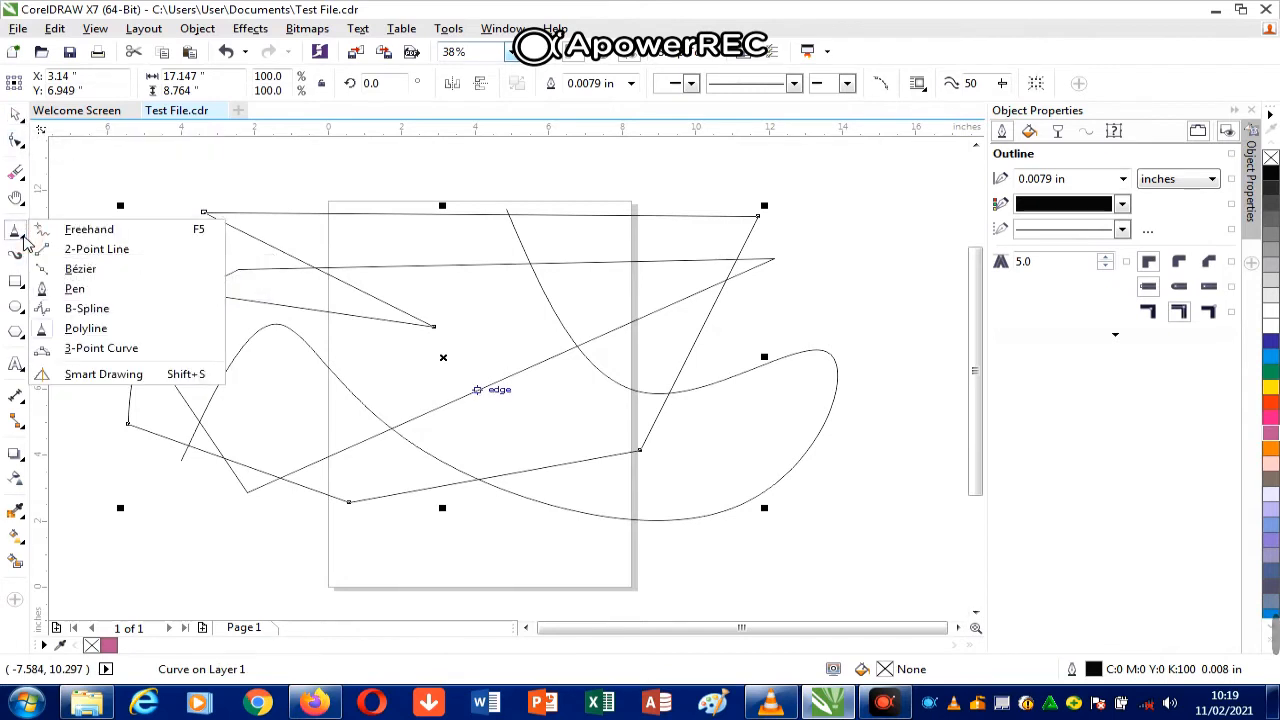
pyautogui.click(77, 324)
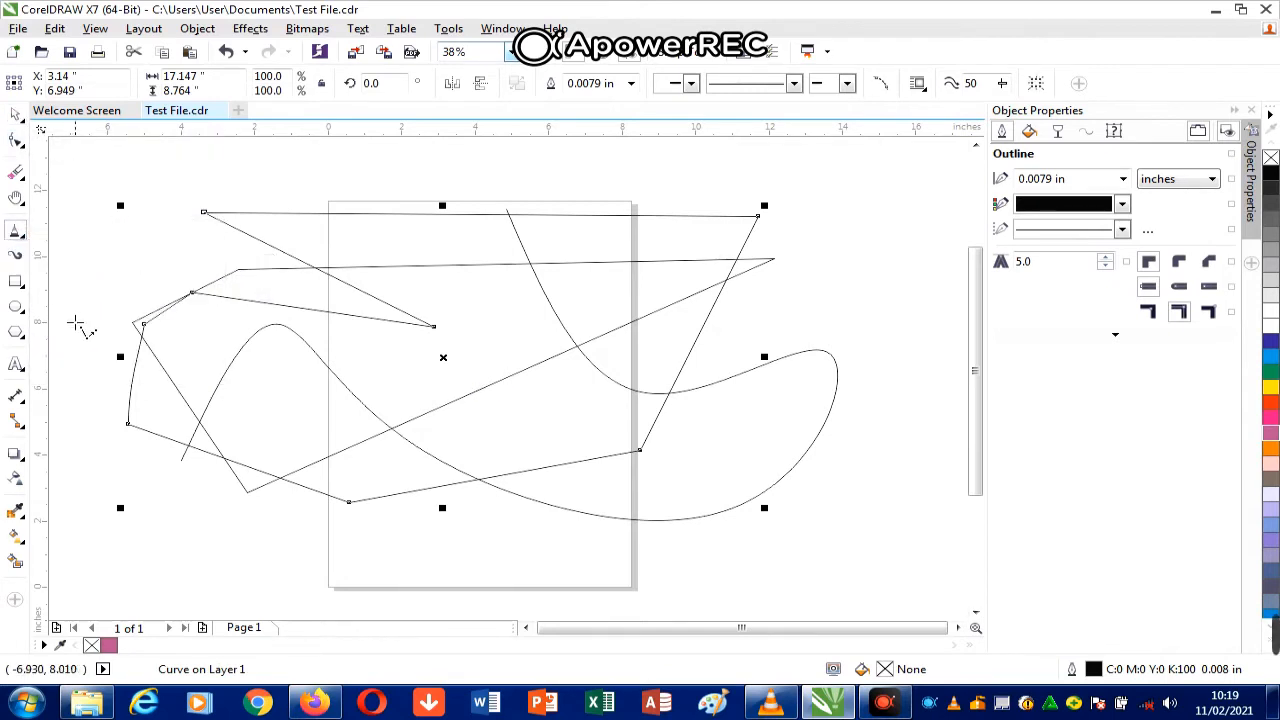
pyautogui.click(21, 238)
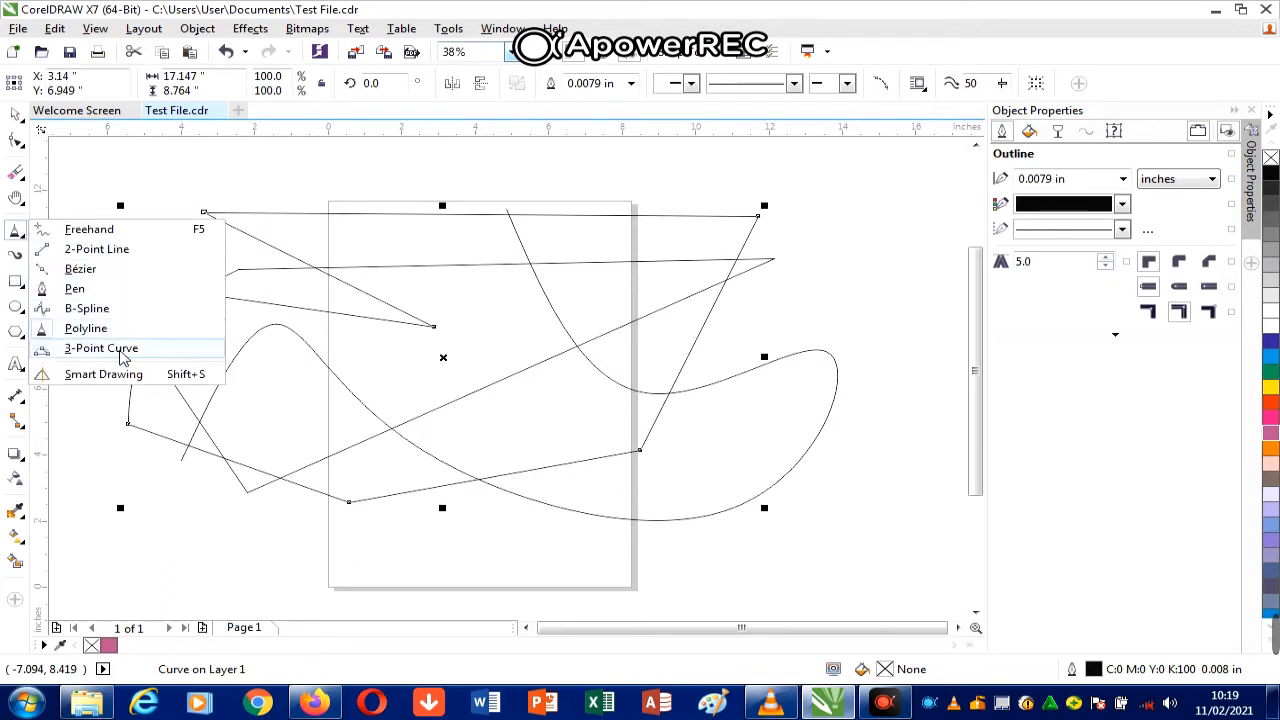
pyautogui.click(101, 348)
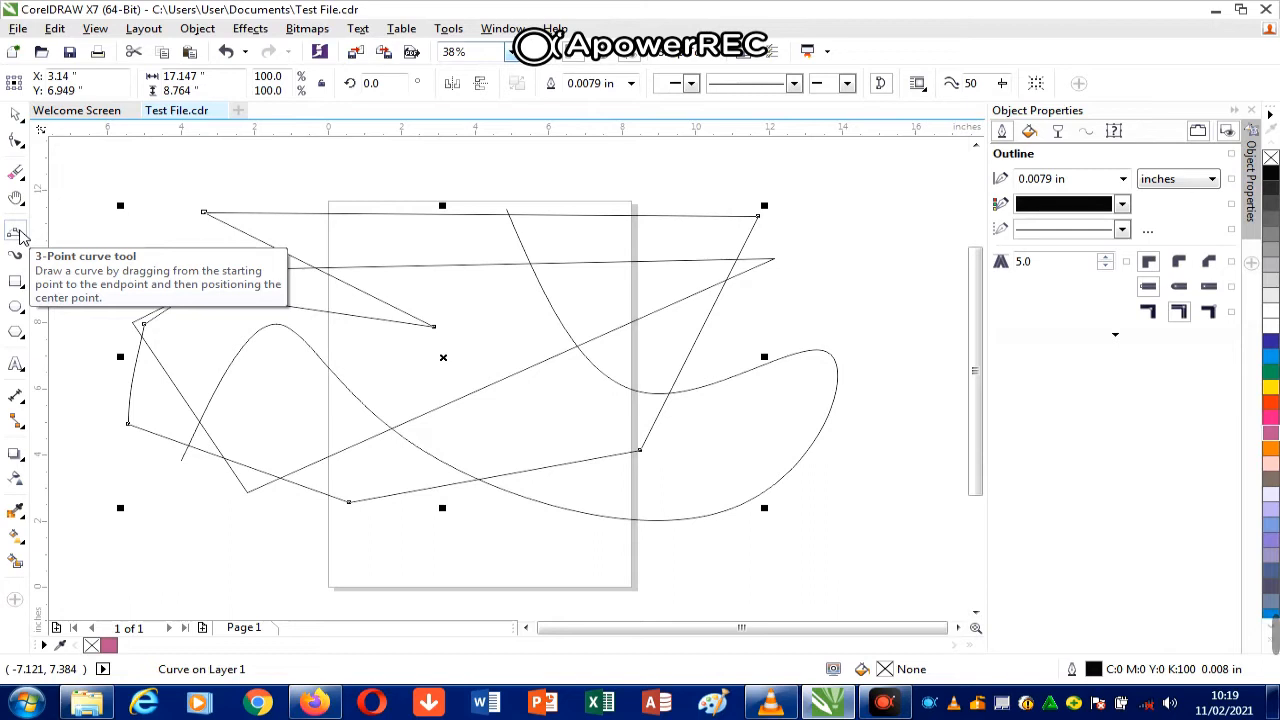
pyautogui.moveTo(390, 218); pyautogui.dragTo(889, 333)
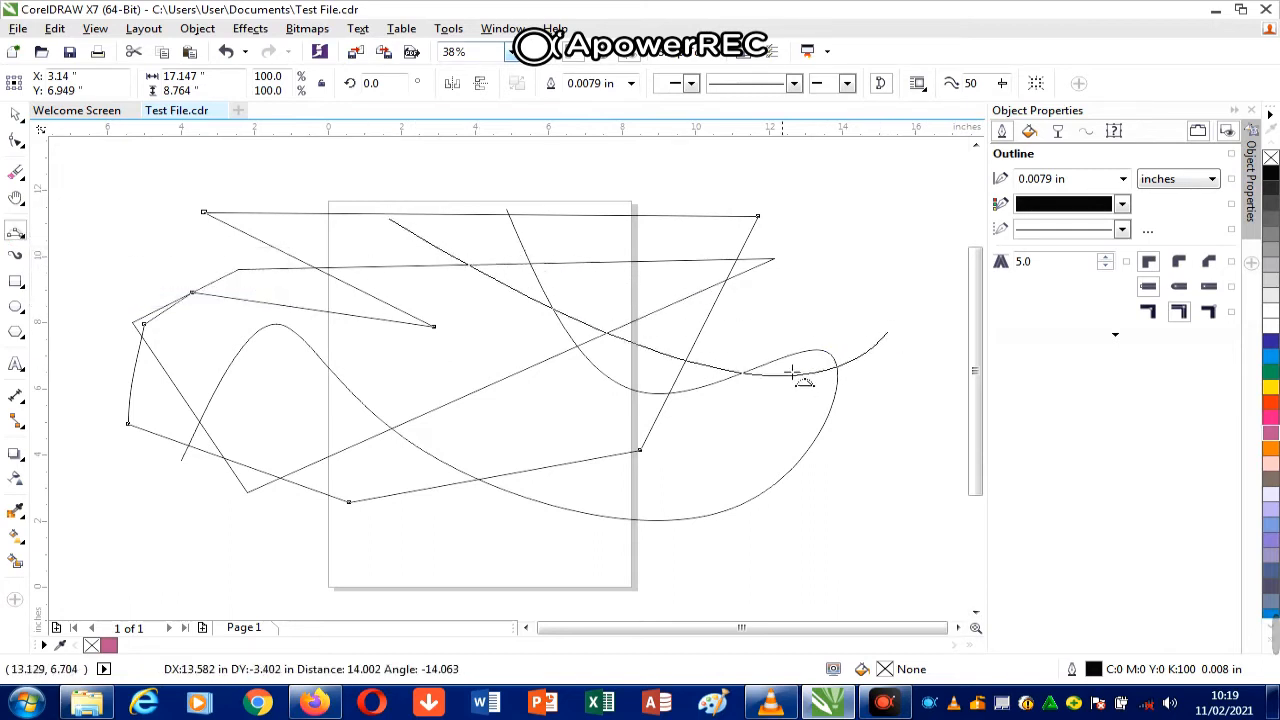
pyautogui.click(516, 479)
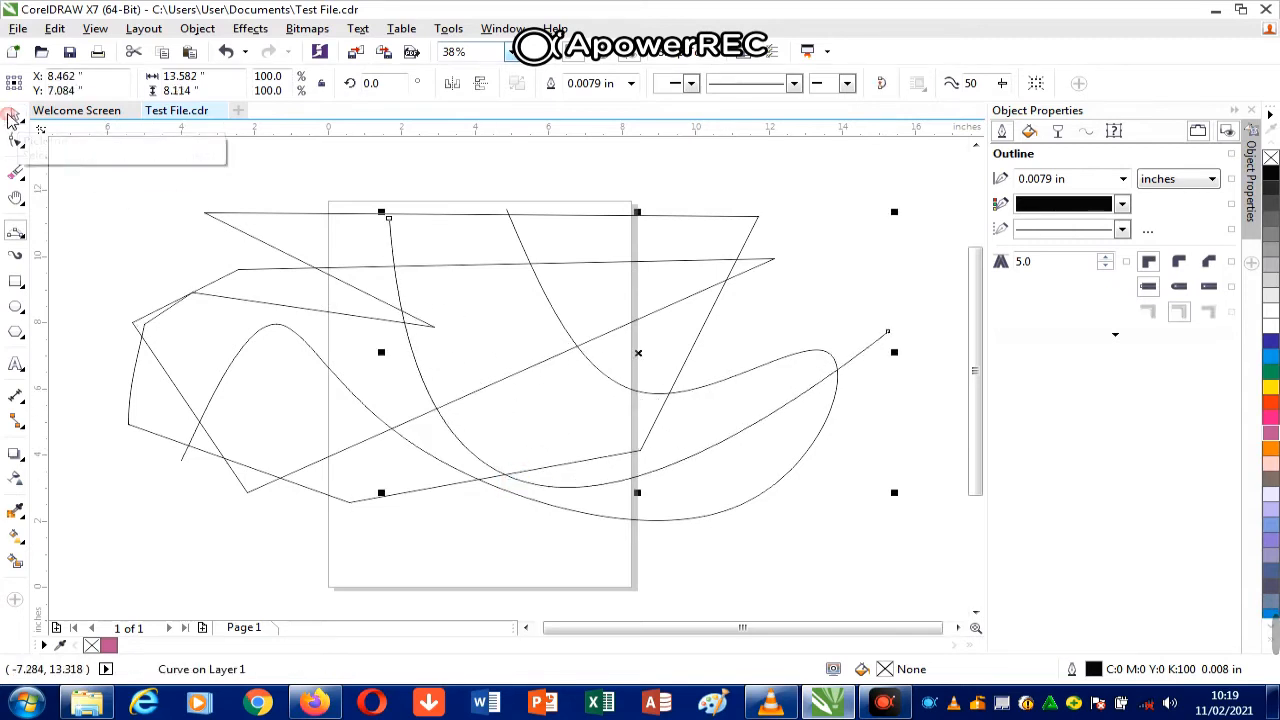
# Step: Select all the drawn lines and curves and delete them from the page
pyautogui.click(15, 114)
pyautogui.click(196, 217)
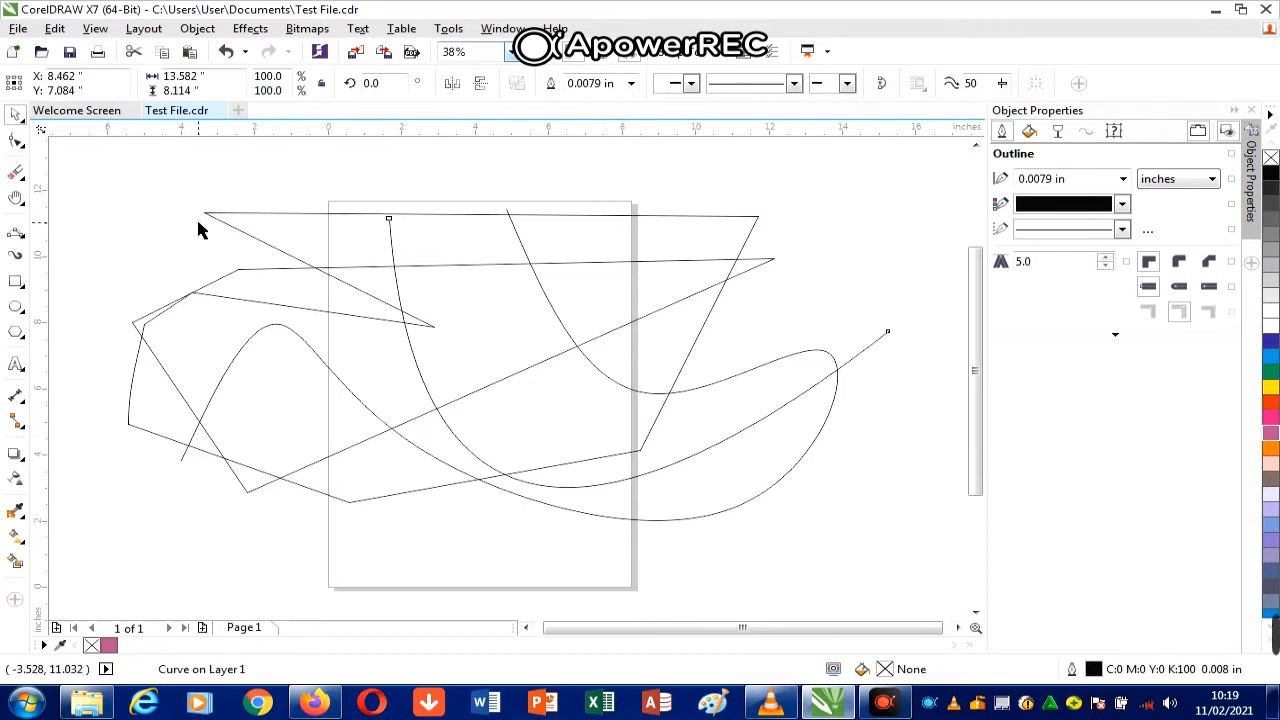
pyautogui.hotkey('ctrl', 'a')
pyautogui.press('Delete')
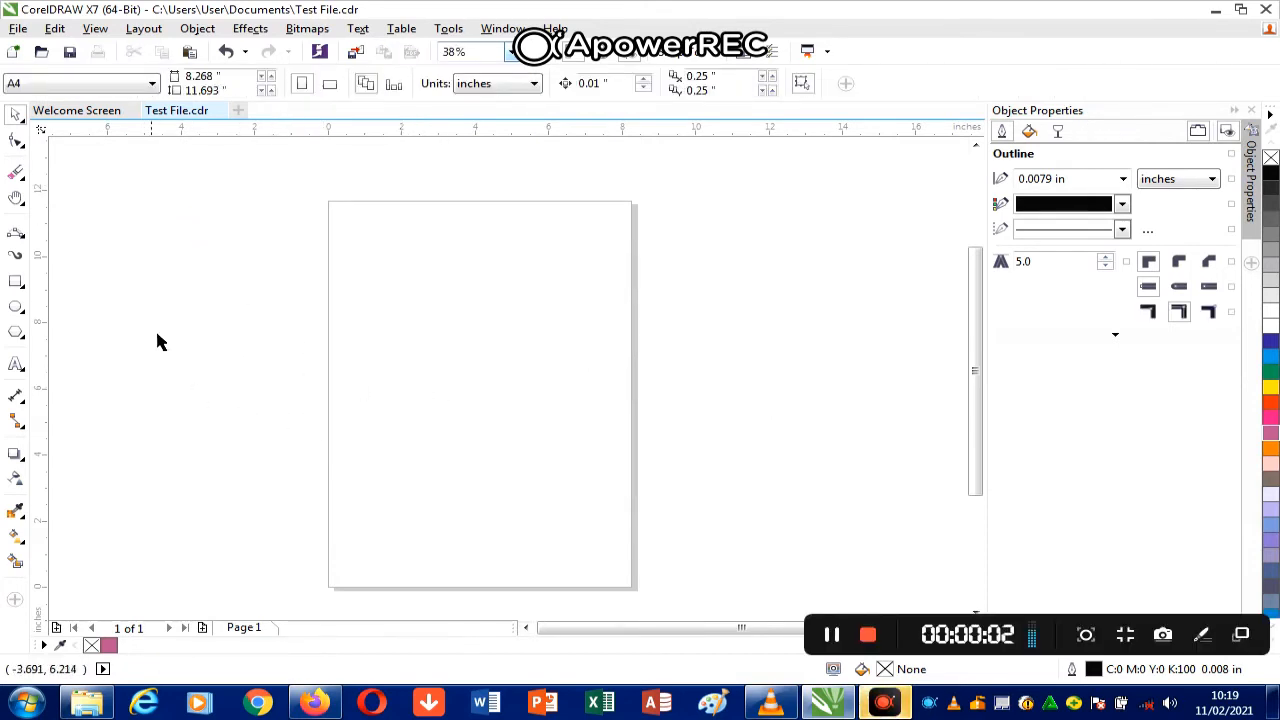
# Step: Sketch Smart Drawing strokes: a diagonal line, a lower sweeping curve, a curl in the middle and an angular shape past the page's right edge
pyautogui.click(23, 237)
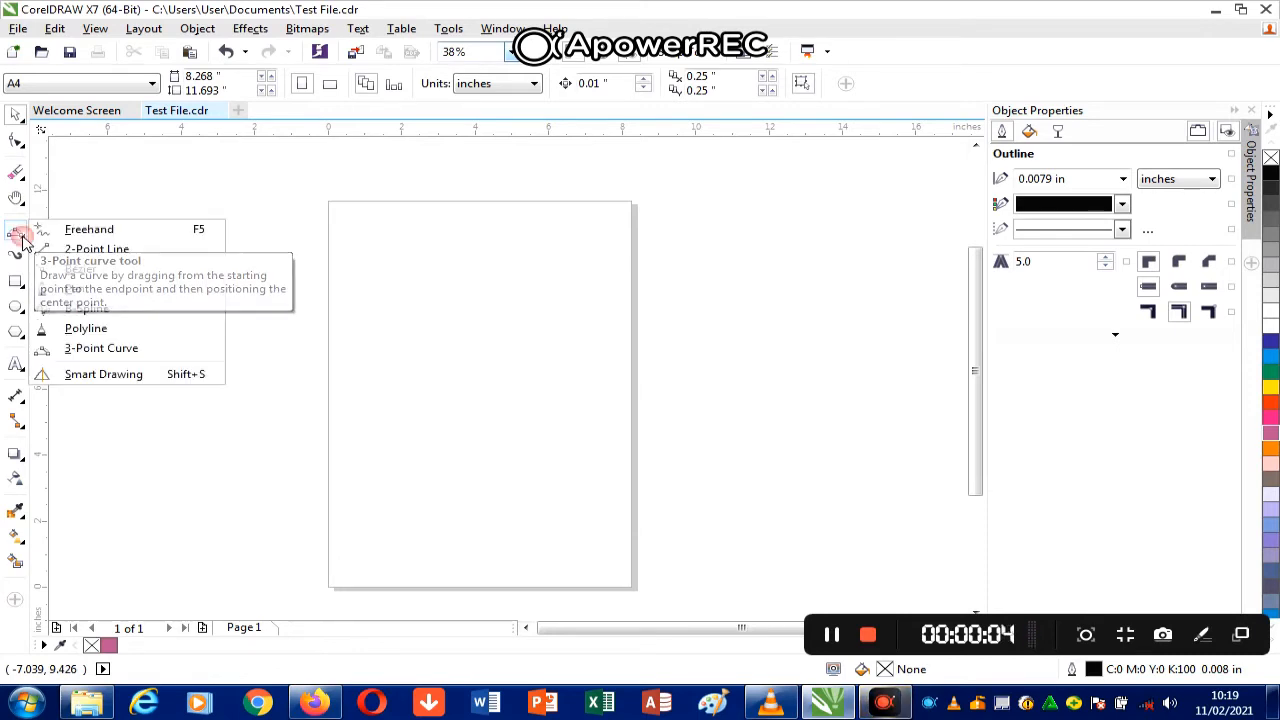
pyautogui.click(104, 375)
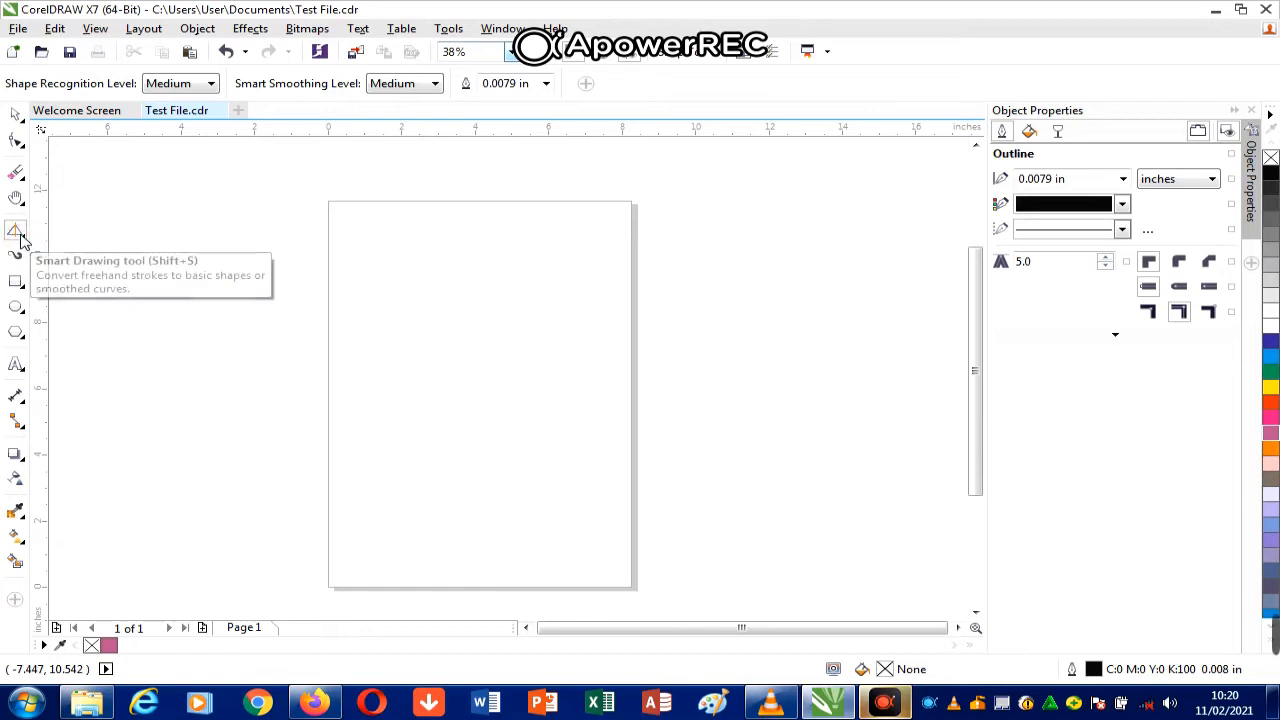
pyautogui.moveTo(335, 233)
pyautogui.mouseDown()
pyautogui.moveTo(533, 324)
pyautogui.moveTo(635, 388)
pyautogui.mouseUp()
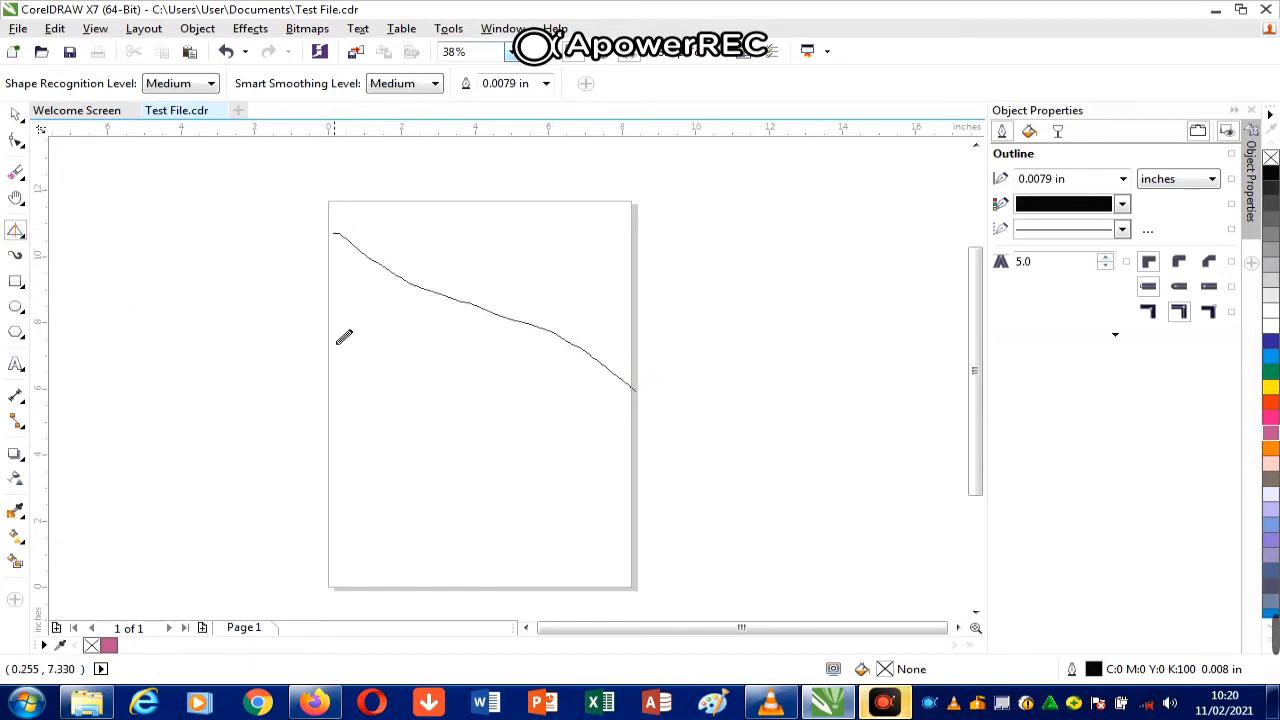
pyautogui.moveTo(333, 342)
pyautogui.mouseDown()
pyautogui.moveTo(351, 396)
pyautogui.moveTo(556, 527)
pyautogui.mouseUp()
pyautogui.moveTo(383, 331)
pyautogui.mouseDown()
pyautogui.moveTo(459, 406)
pyautogui.moveTo(634, 387)
pyautogui.mouseUp()
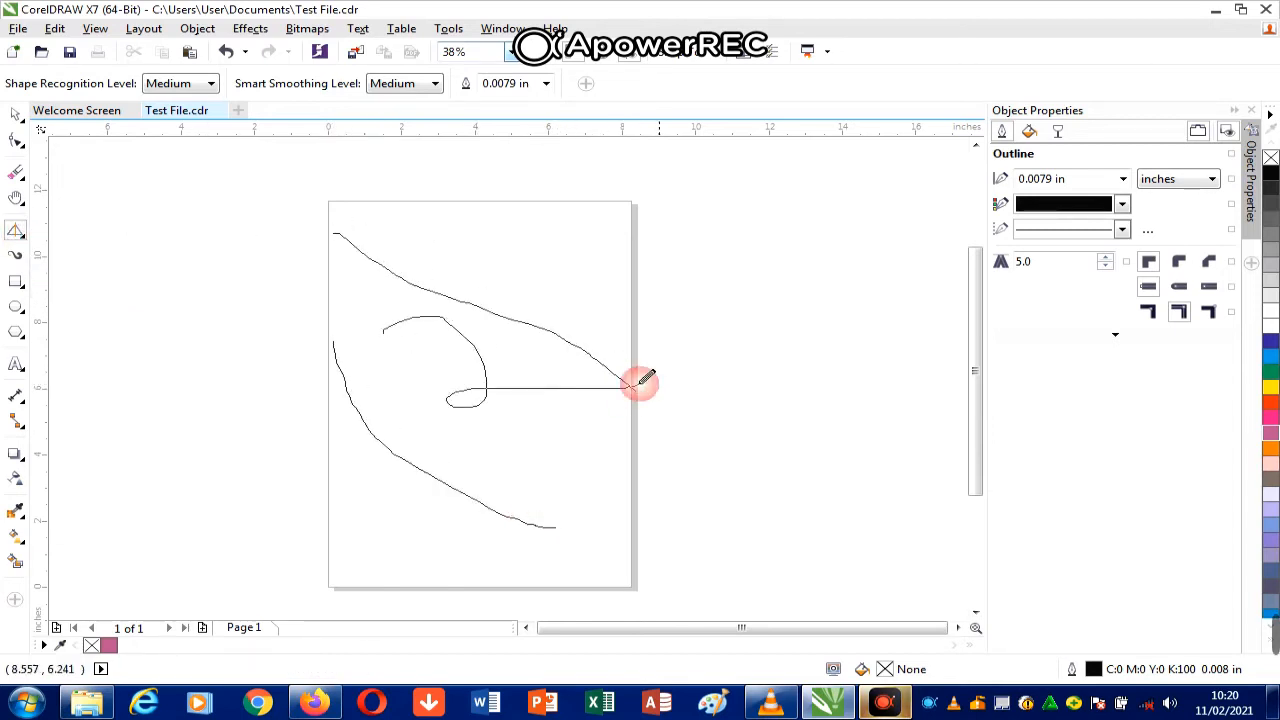
pyautogui.moveTo(694, 256)
pyautogui.mouseDown()
pyautogui.moveTo(778, 370)
pyautogui.moveTo(651, 403)
pyautogui.moveTo(688, 300)
pyautogui.mouseUp()
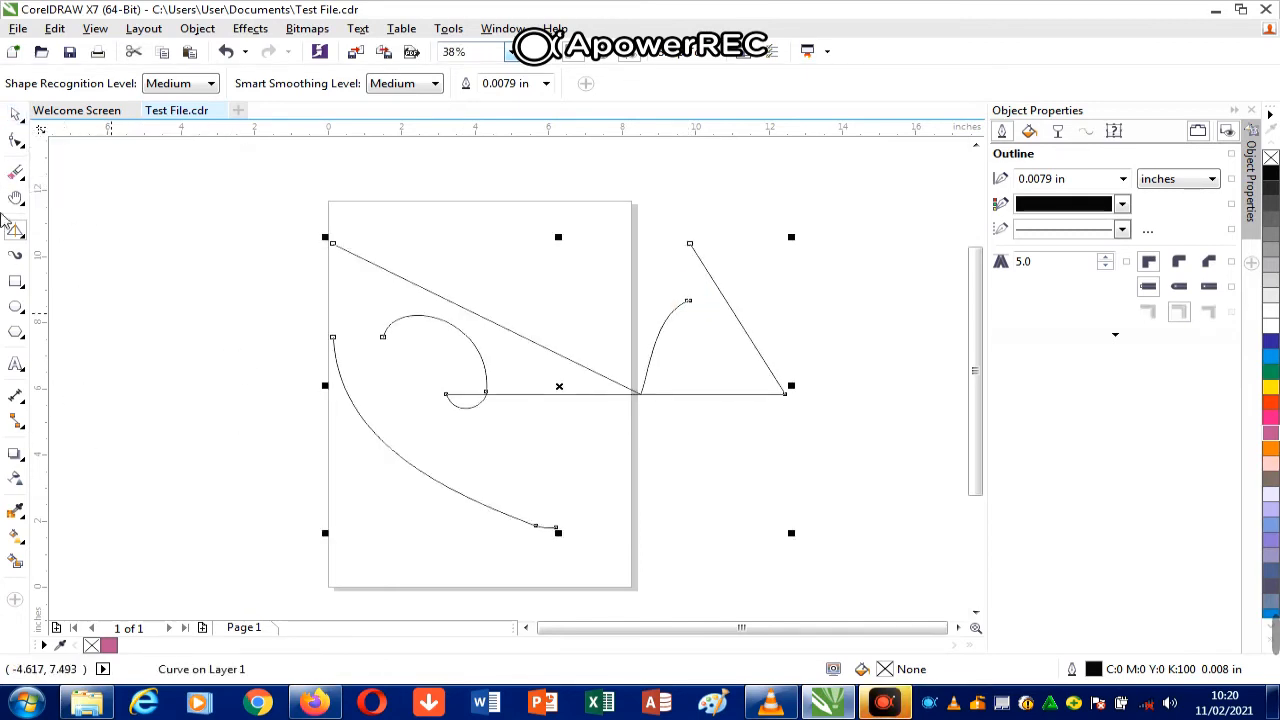
# Step: Switch to the Shape tool and delete the smart-drawn diagonal followed by the remaining curves
pyautogui.click(15, 114)
pyautogui.press('F10')
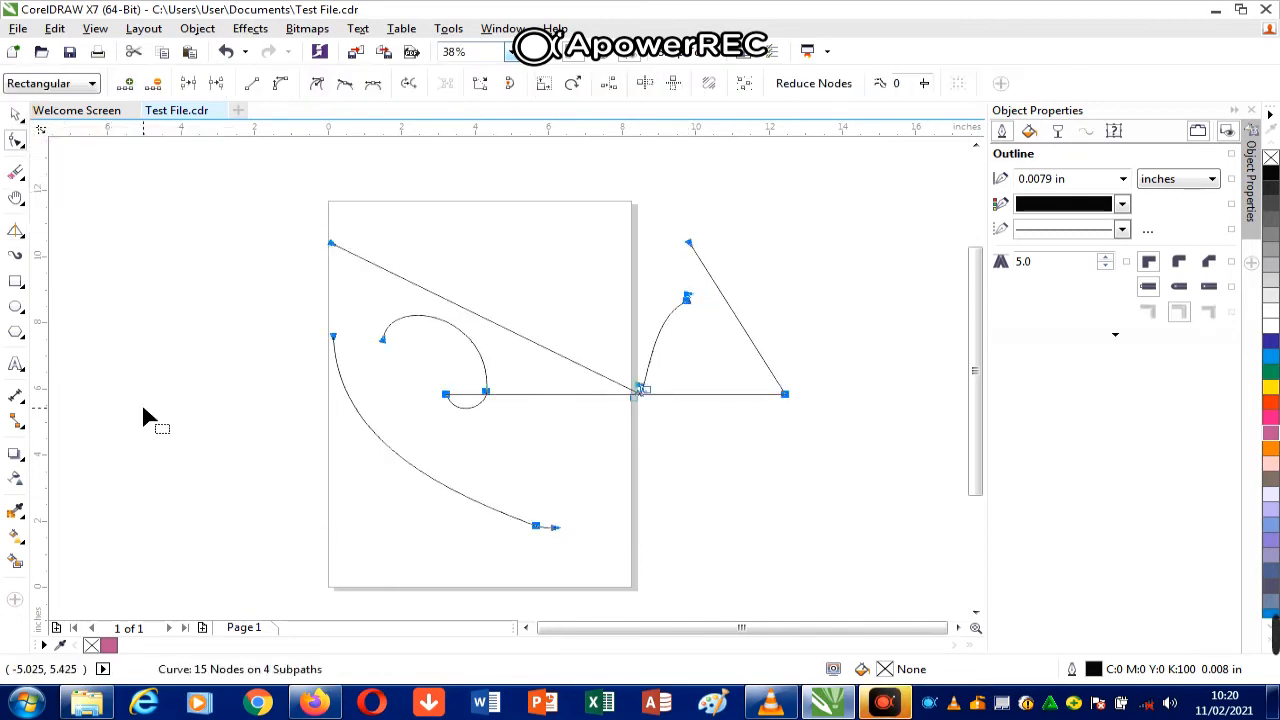
pyautogui.press('Delete')
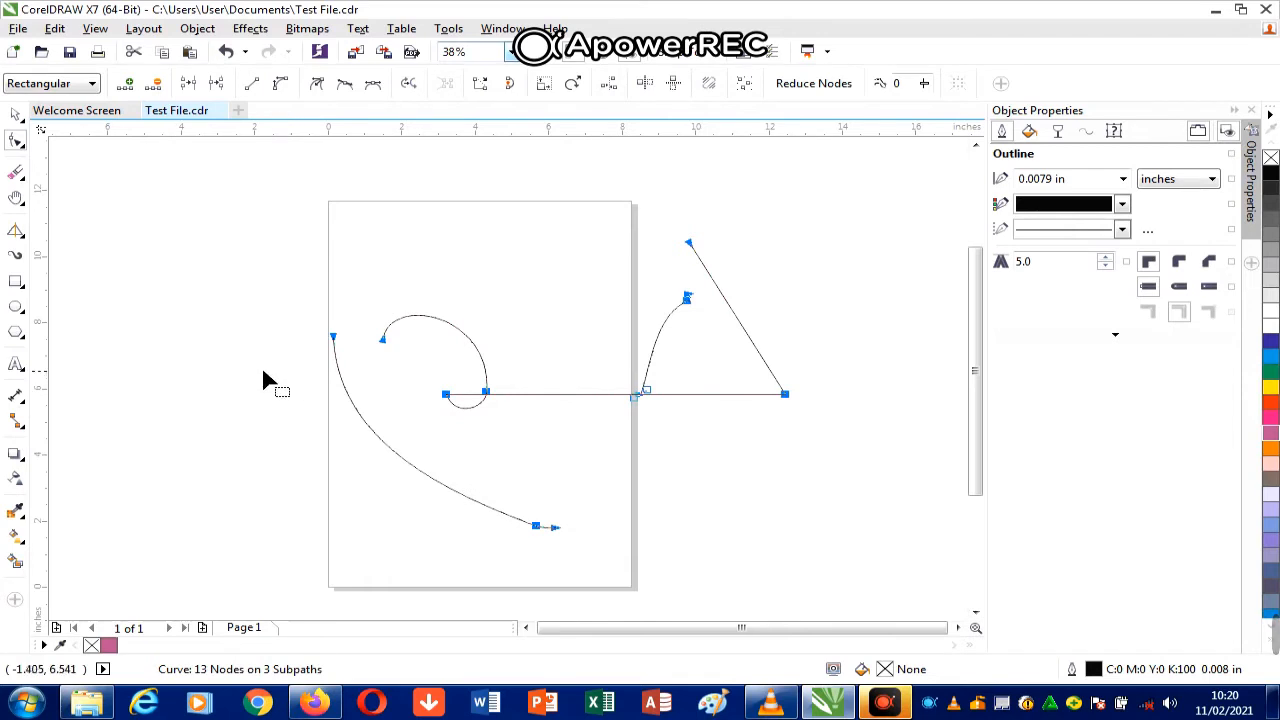
pyautogui.press('Delete')
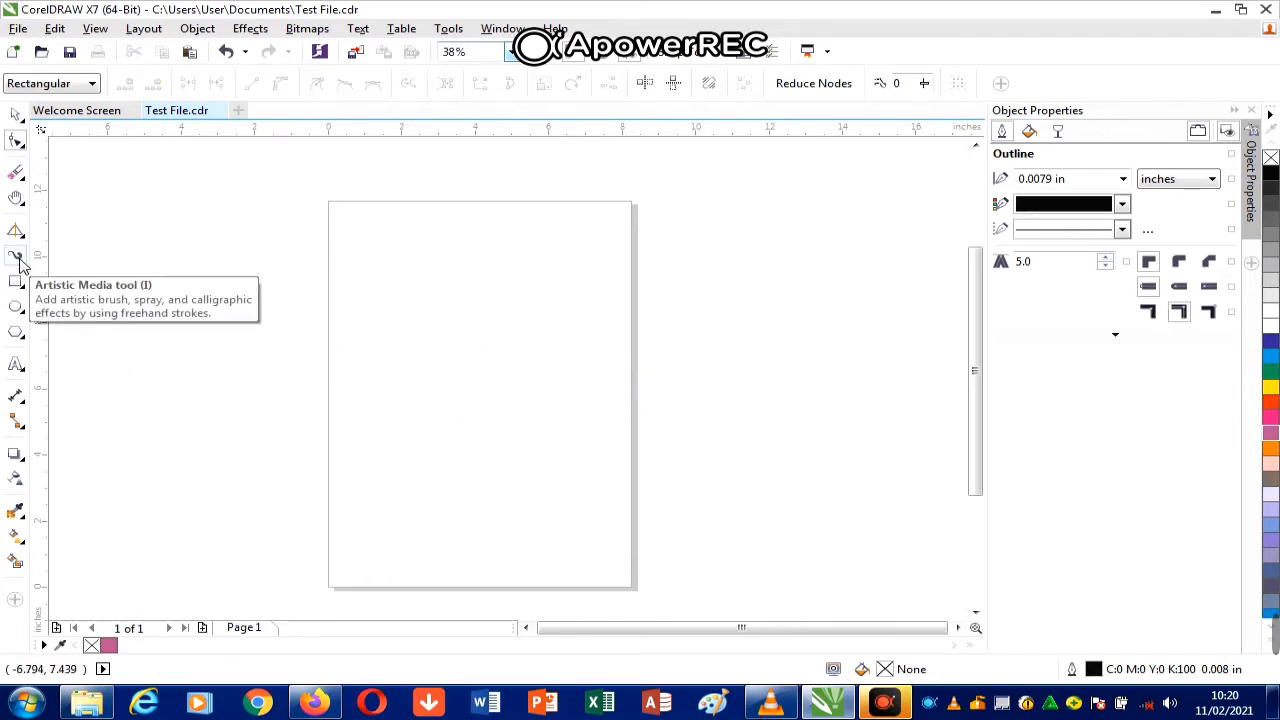
# Step: Spray two horizontal Artistic Media strokes from the Food category, a shorter one in the page's upper part and a longer one across its middle
pyautogui.click(16, 257)
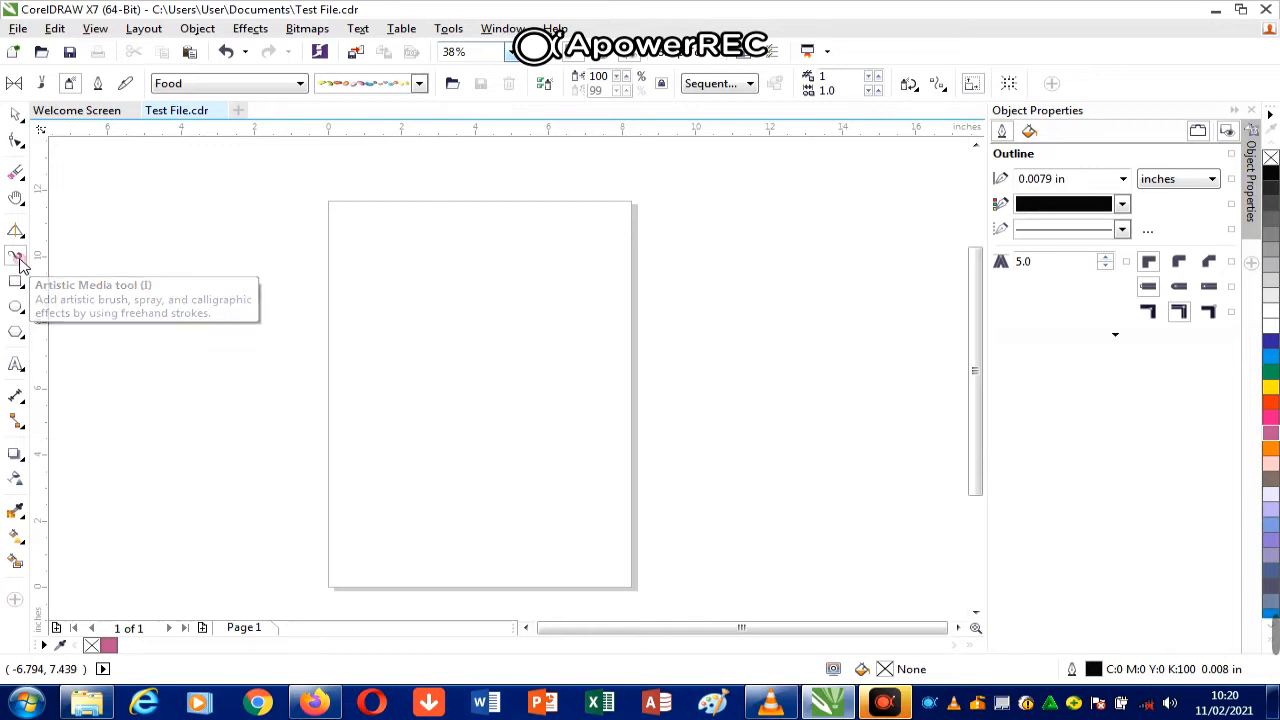
pyautogui.moveTo(400, 294); pyautogui.dragTo(531, 287)
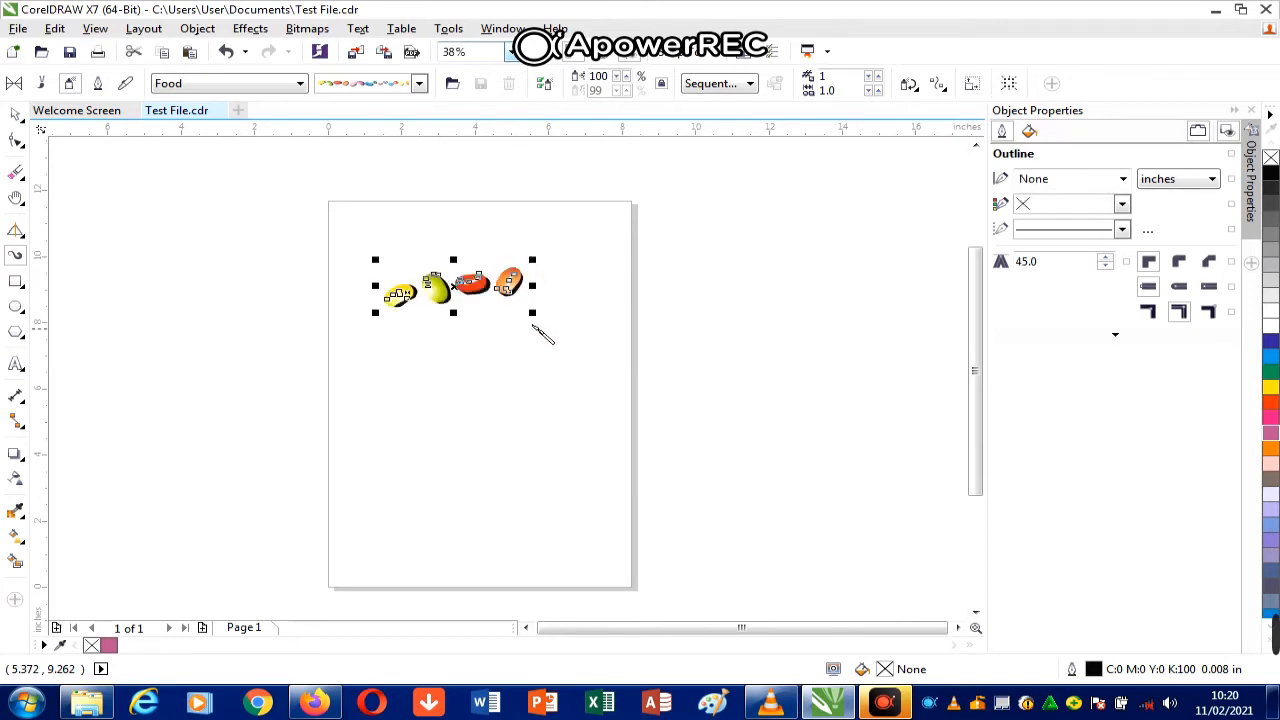
pyautogui.moveTo(376, 408); pyautogui.dragTo(578, 408)
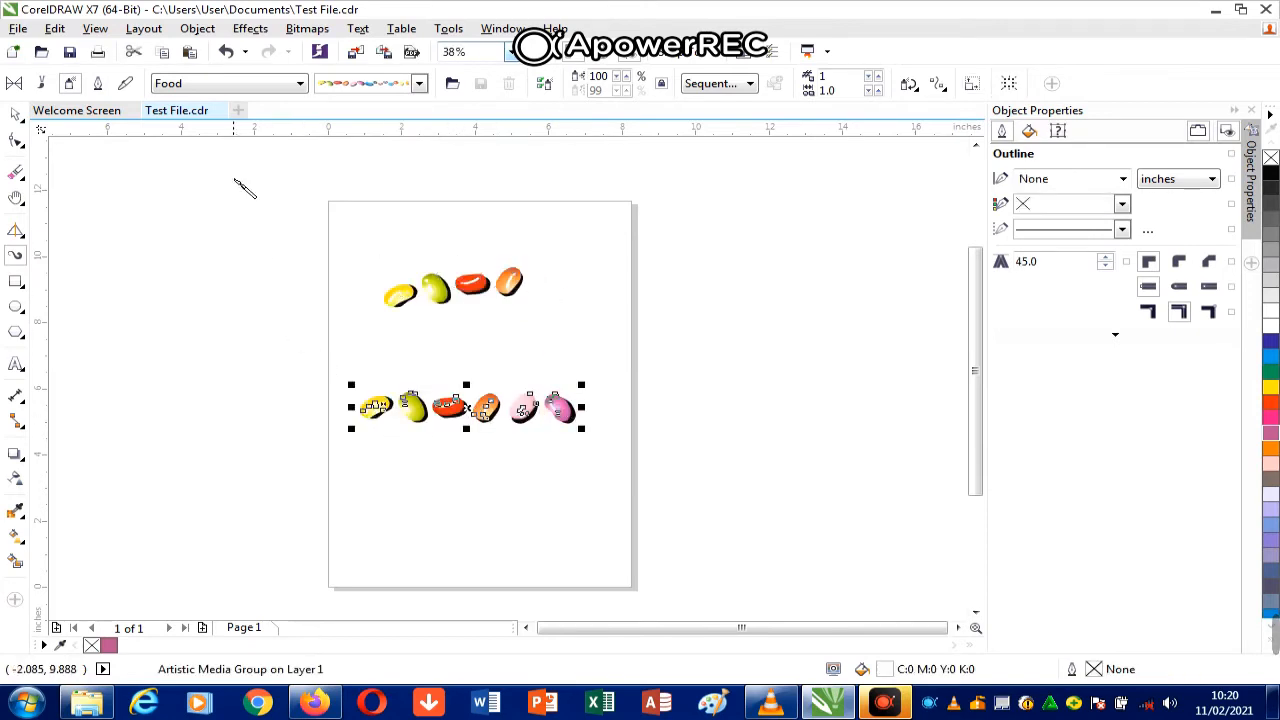
# Step: Keep the Food spray category after trying Brush Strokes, and spray two horizontal strokes, one near the page's top and one just above the middle row
pyautogui.click(300, 83)
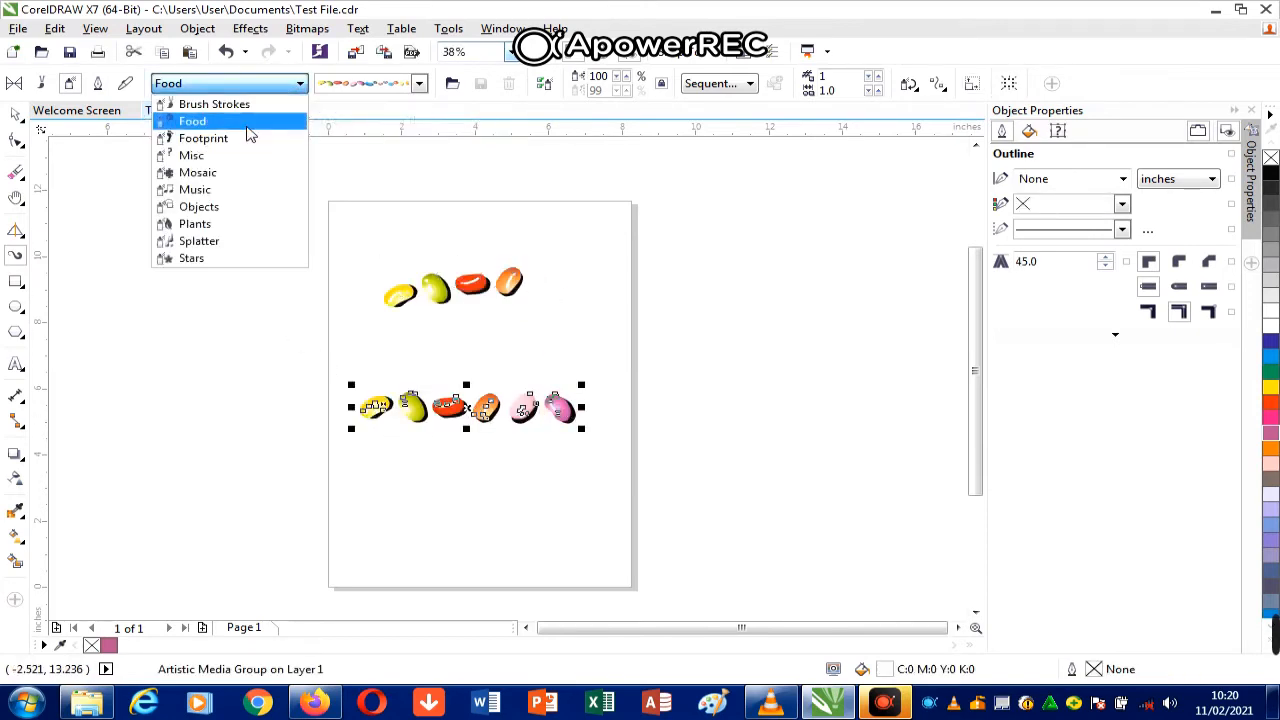
pyautogui.click(252, 105)
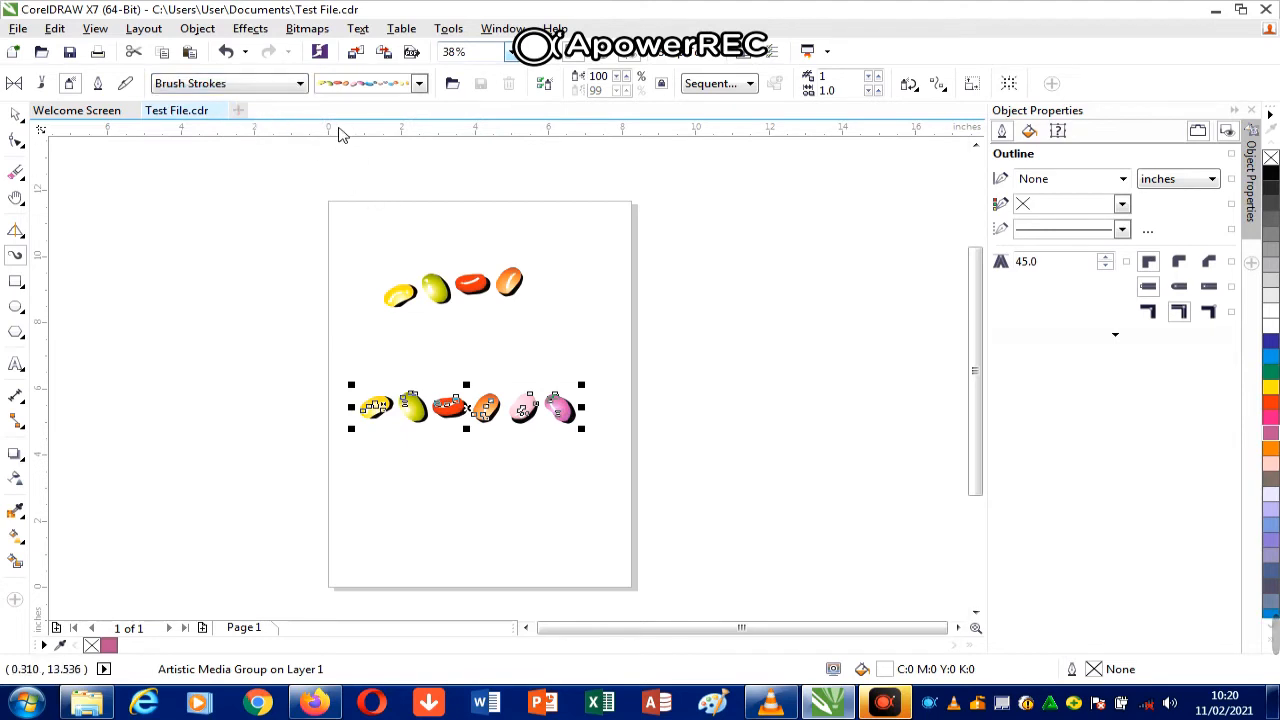
pyautogui.click(299, 84)
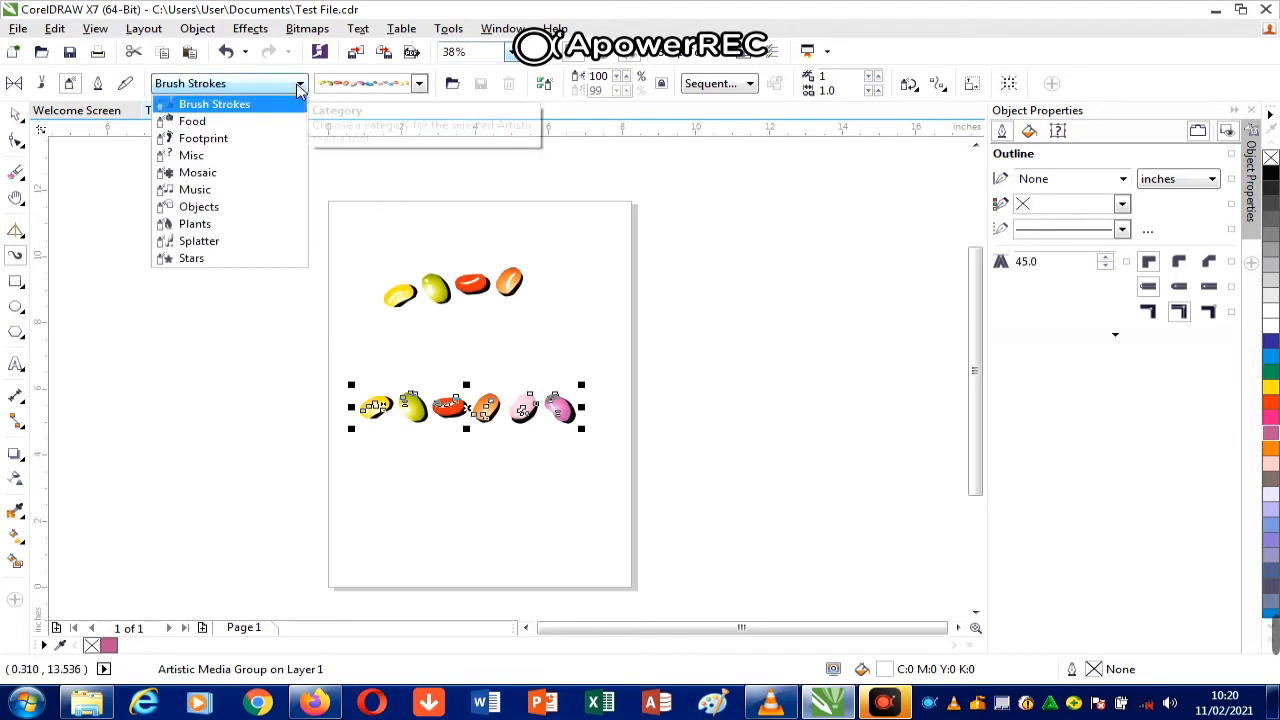
pyautogui.click(243, 120)
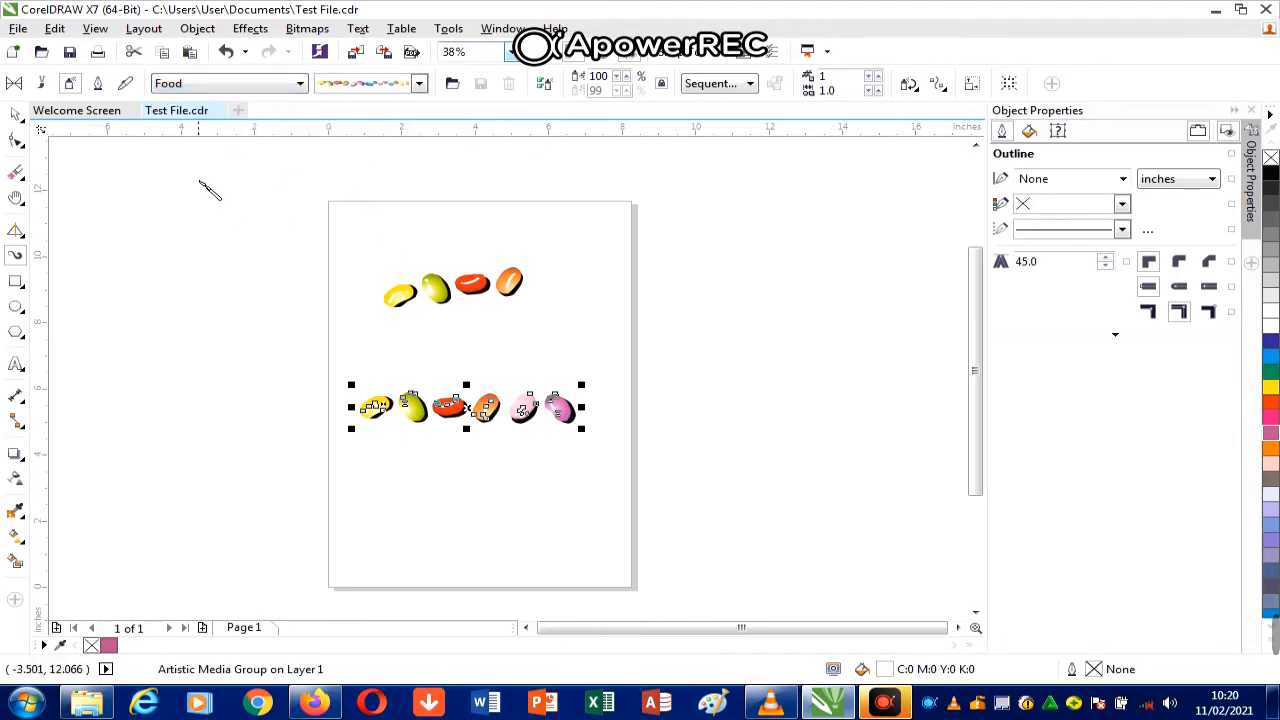
pyautogui.moveTo(366, 217); pyautogui.dragTo(555, 240)
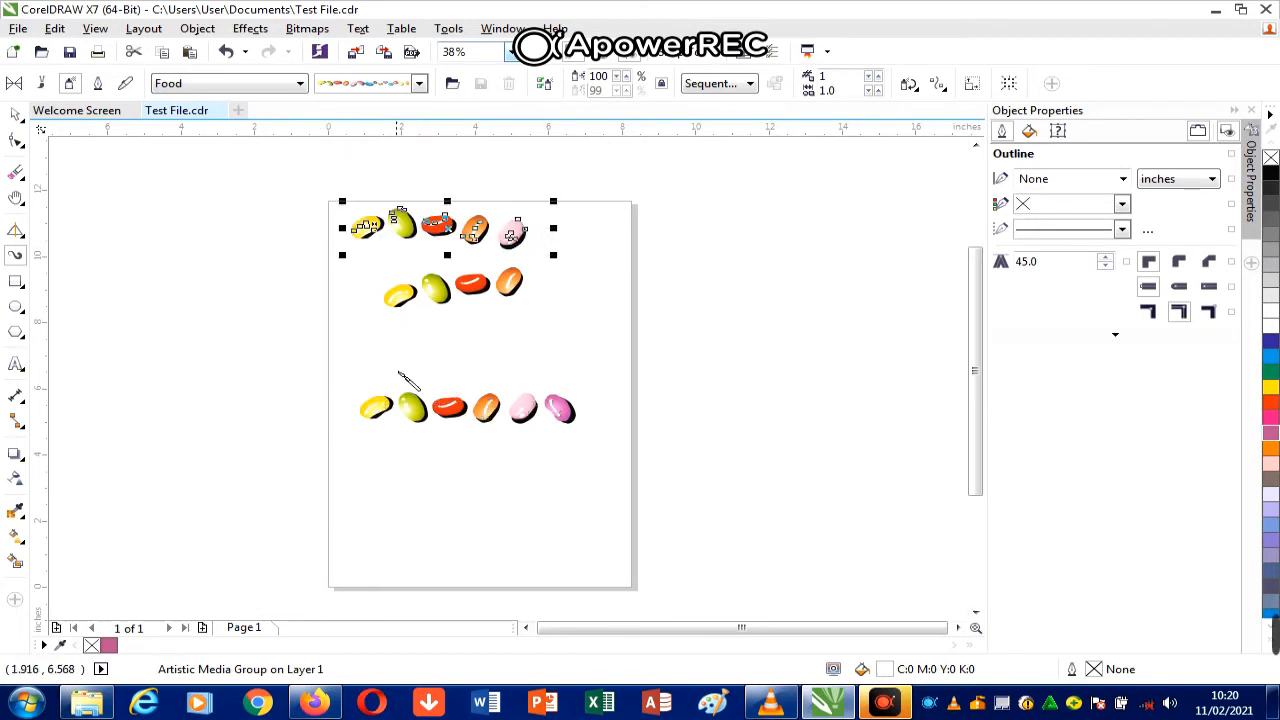
pyautogui.moveTo(400, 372); pyautogui.dragTo(600, 375)
# Step: Choose the Footprint spray category and spray a long stroke across the page's upper middle plus a shorter one near its bottom
pyautogui.click(299, 84)
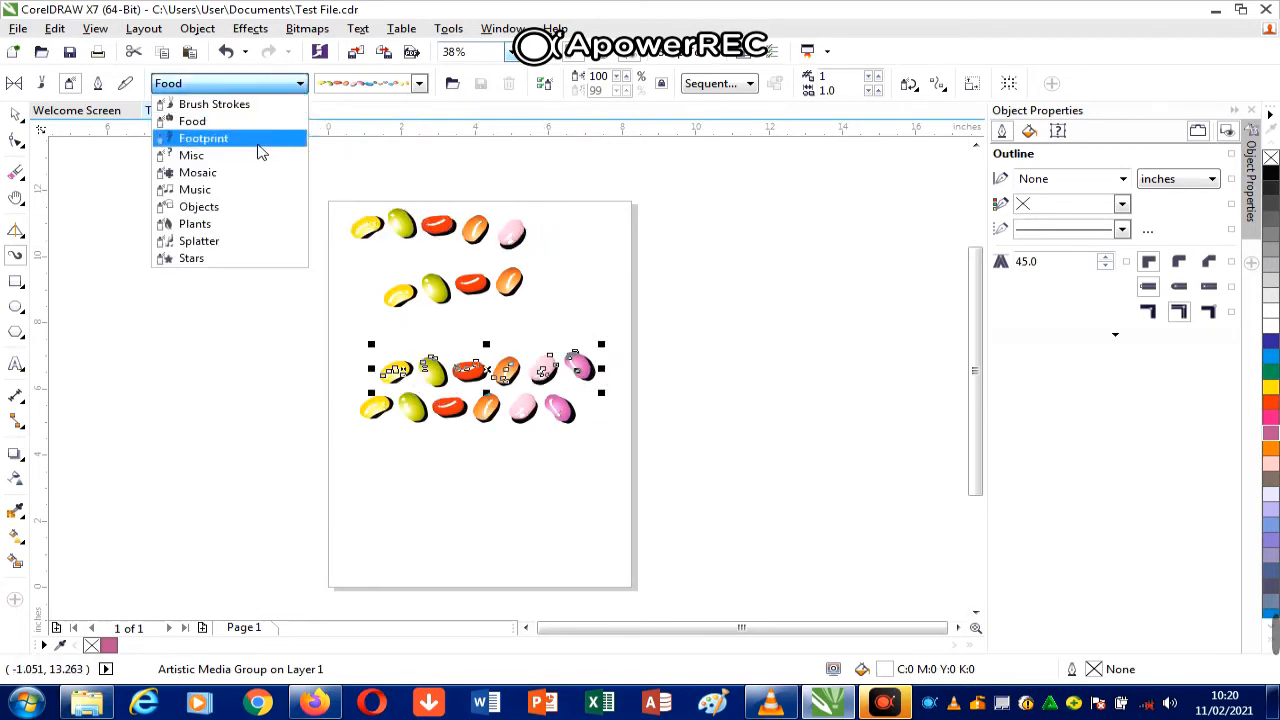
pyautogui.click(258, 143)
pyautogui.moveTo(318, 318)
pyautogui.mouseDown()
pyautogui.moveTo(436, 341)
pyautogui.moveTo(615, 348)
pyautogui.mouseUp()
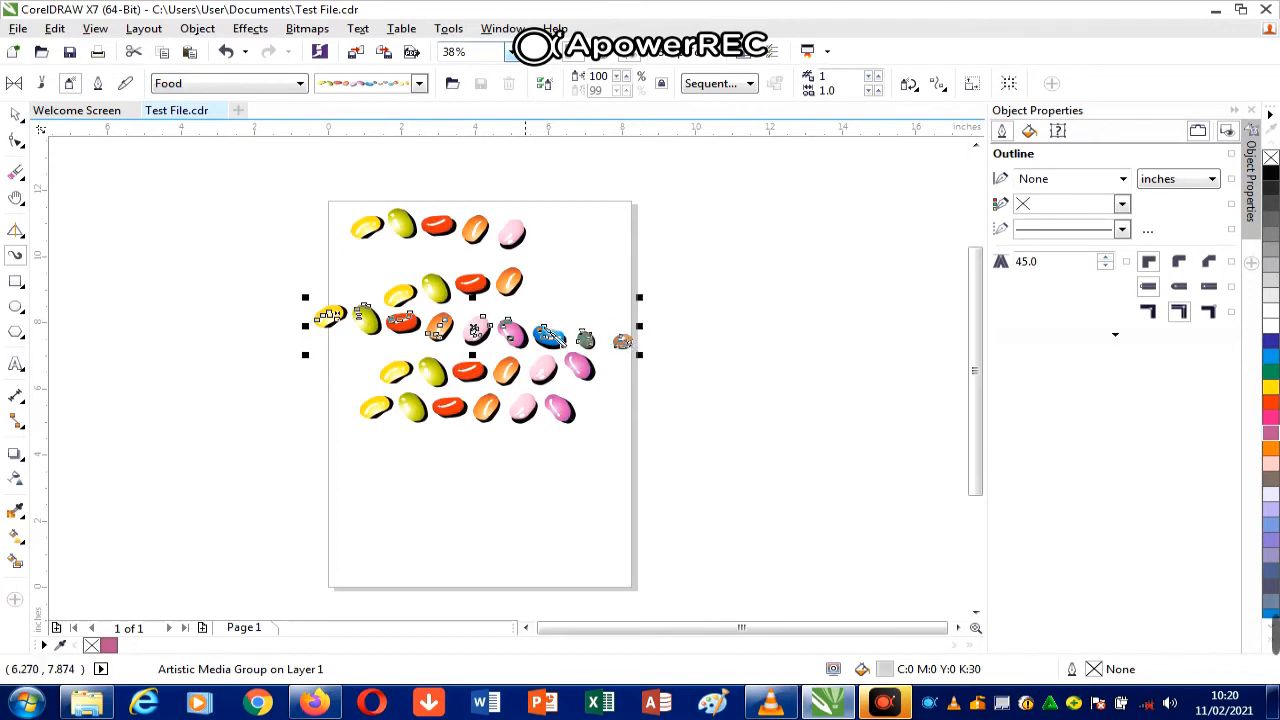
pyautogui.moveTo(420, 530); pyautogui.dragTo(548, 520)
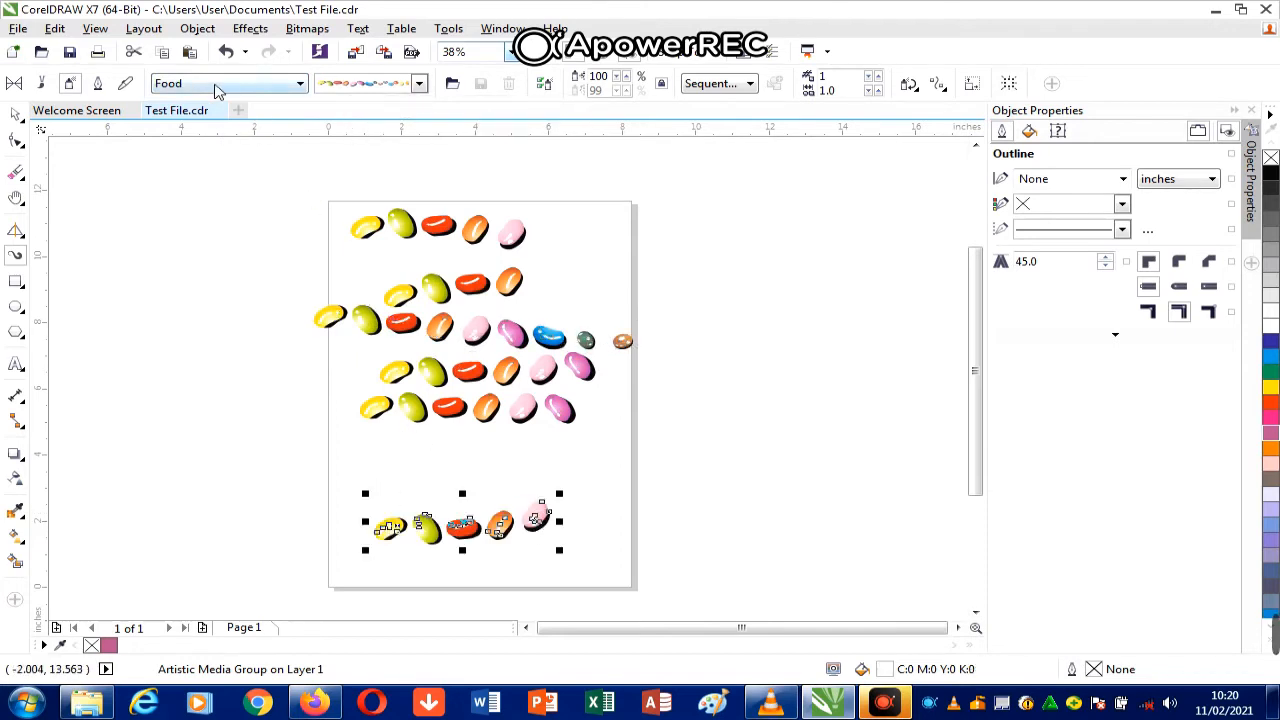
# Step: Set the spray category to Footprint and on to Music, and spray a long stroke from outside the page's left side that curves down at its right edge
pyautogui.click(250, 85)
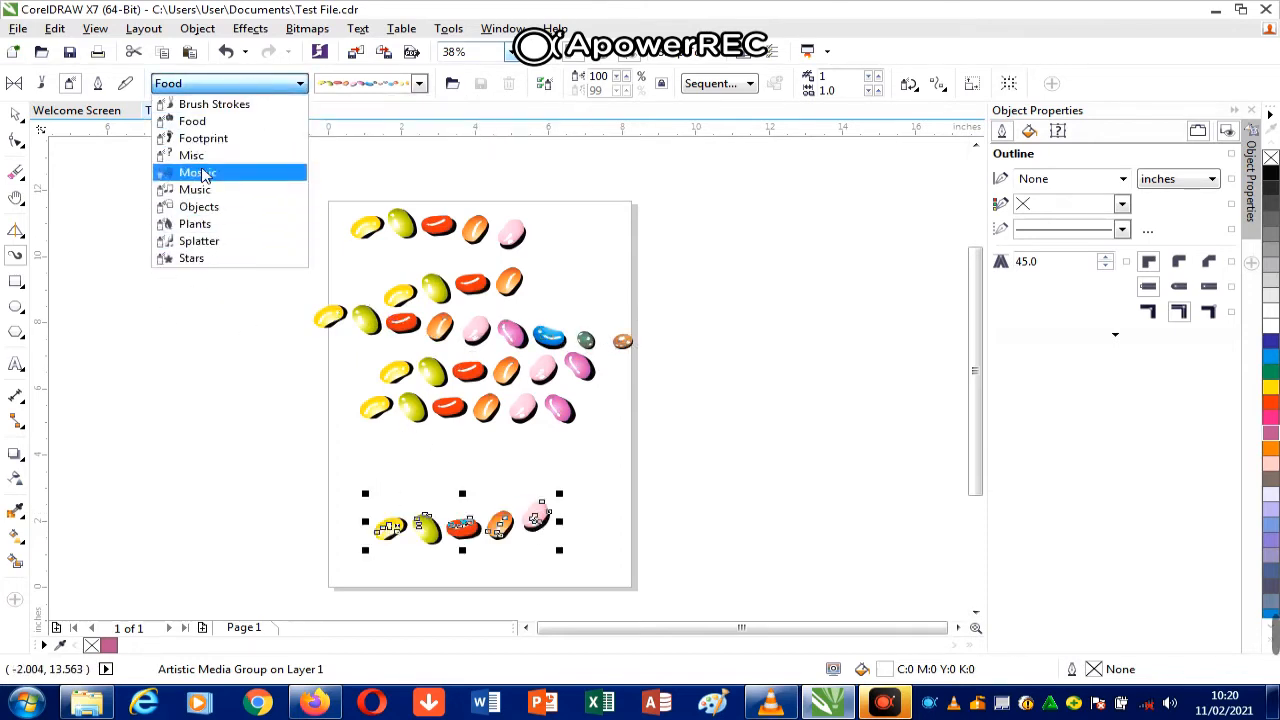
pyautogui.click(224, 139)
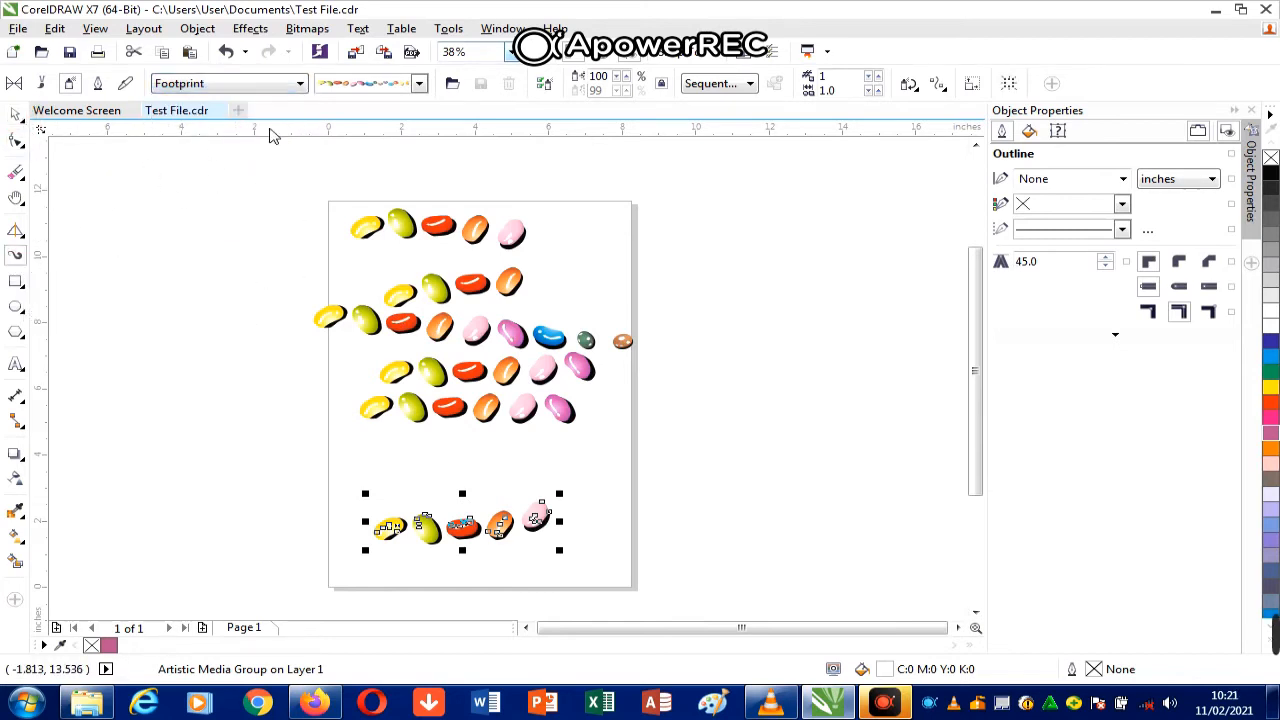
pyautogui.click(290, 86)
pyautogui.click(235, 189)
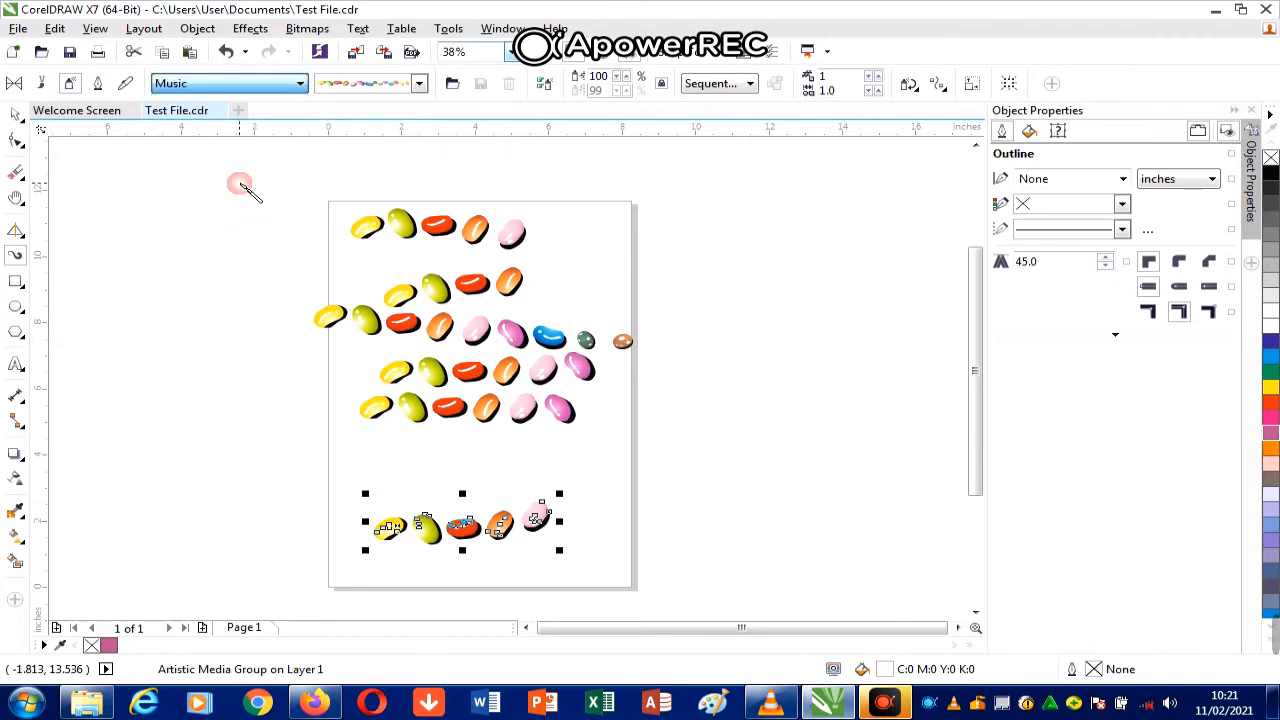
pyautogui.moveTo(160, 236)
pyautogui.mouseDown()
pyautogui.moveTo(318, 228)
pyautogui.moveTo(600, 340)
pyautogui.mouseUp()
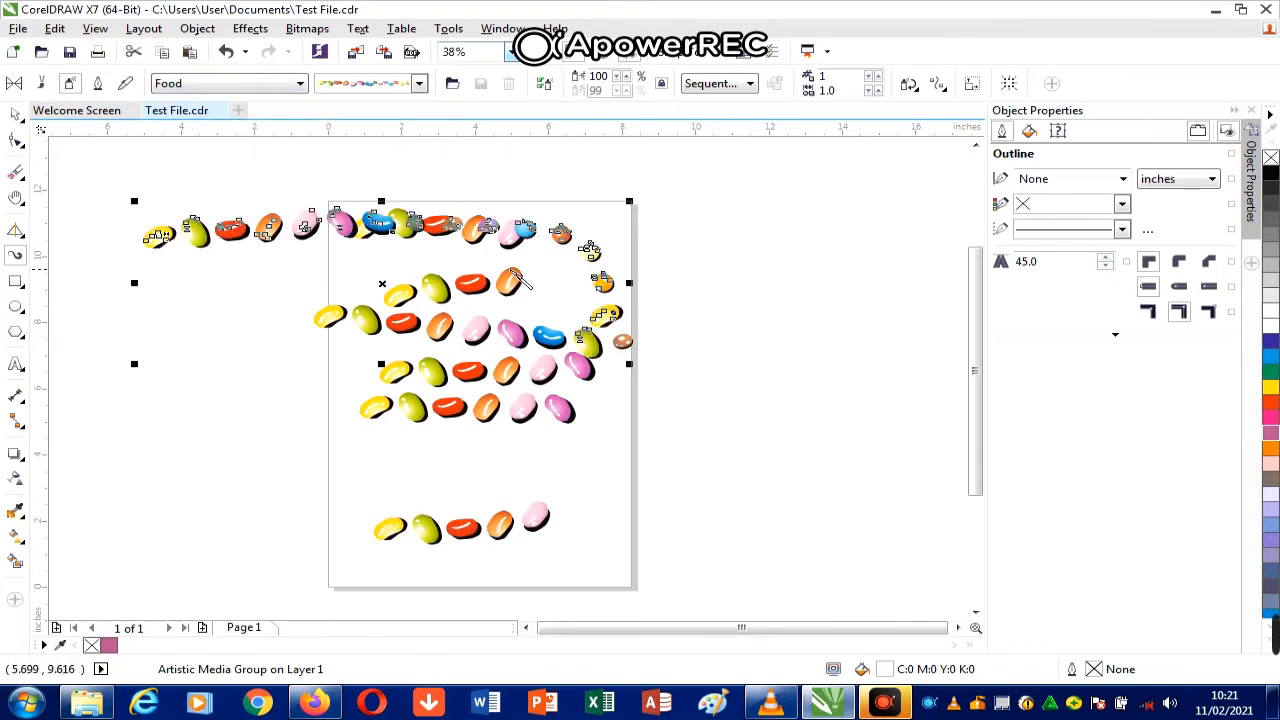
# Step: Apply the Food pattern of egg, milk and toast to the selected stroke and spray a diagonal stroke with it descending beyond the page's right side
pyautogui.click(425, 84)
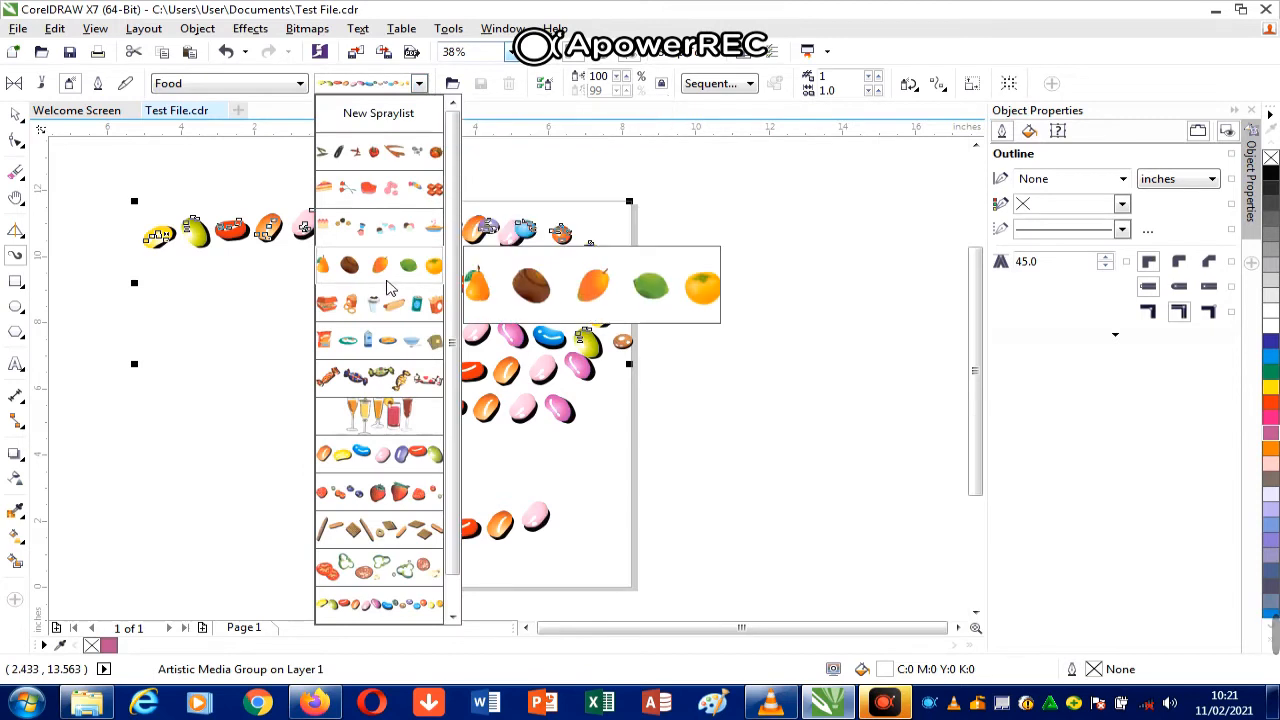
pyautogui.click(381, 340)
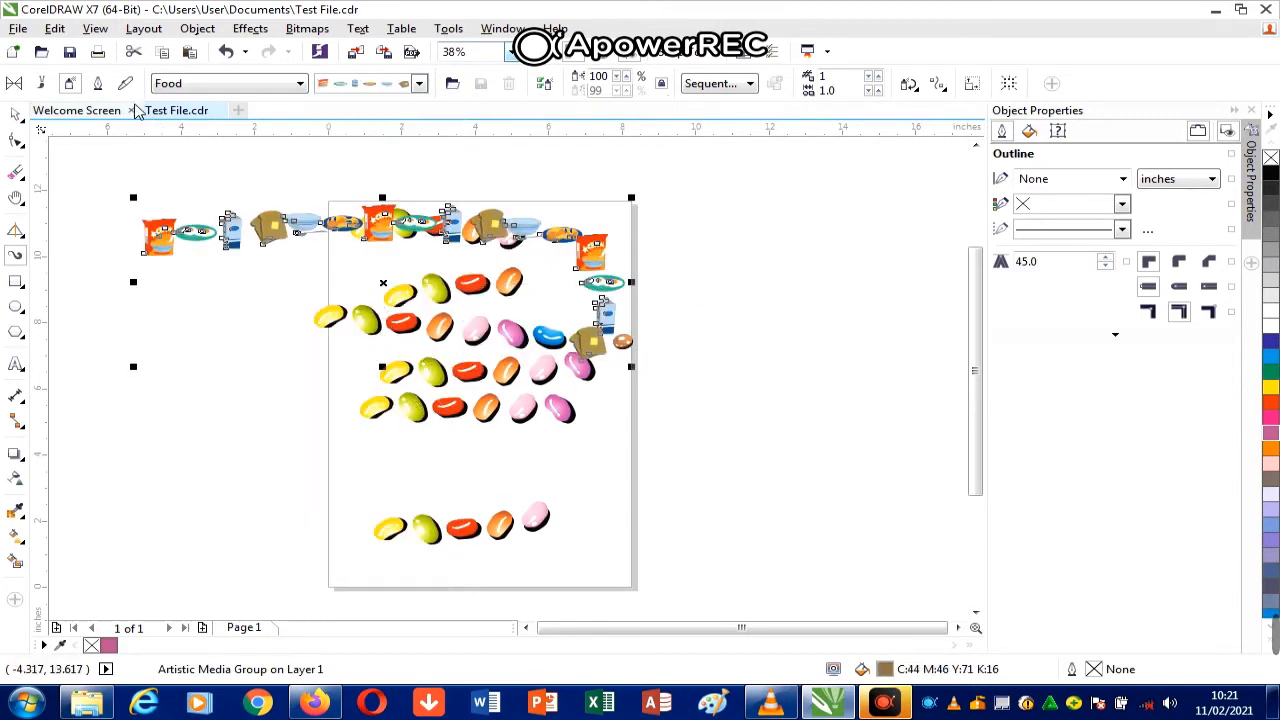
pyautogui.moveTo(594, 168); pyautogui.dragTo(835, 432)
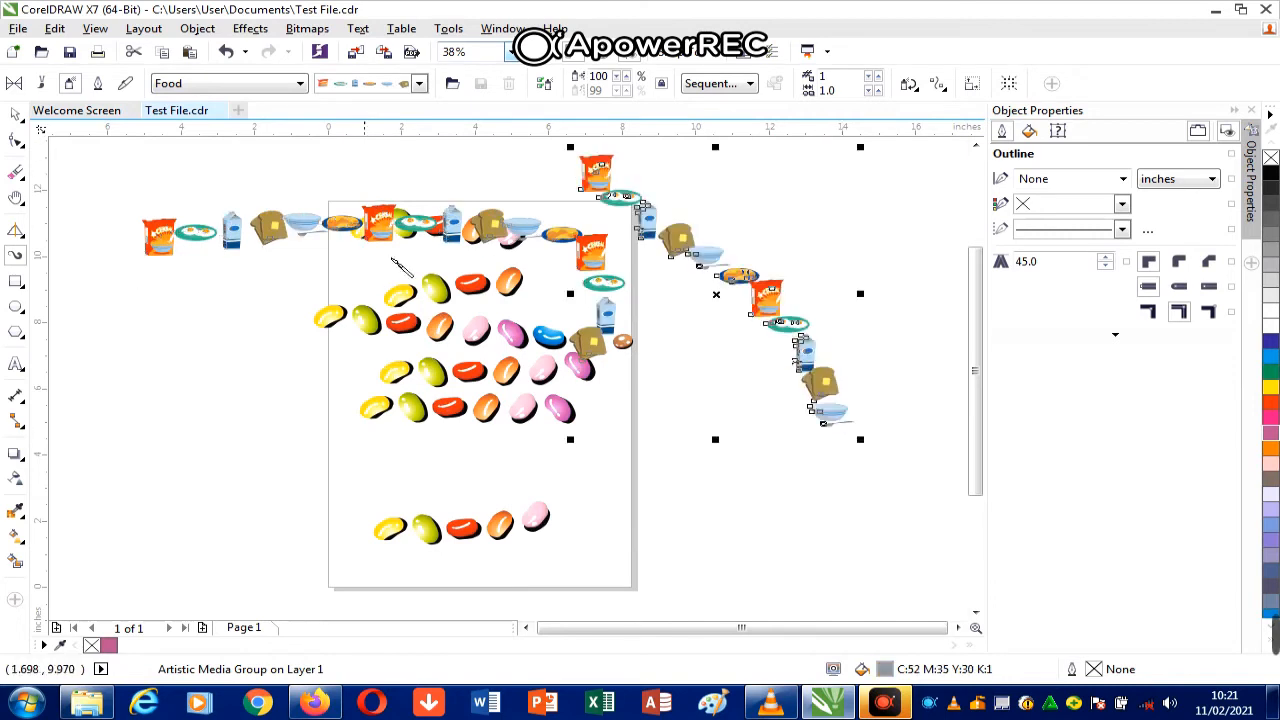
# Step: Apply the first Brush Strokes pattern to the diagonal stroke, and spray a long stroke across the page's lower half and a hooked one at its left side
pyautogui.click(300, 83)
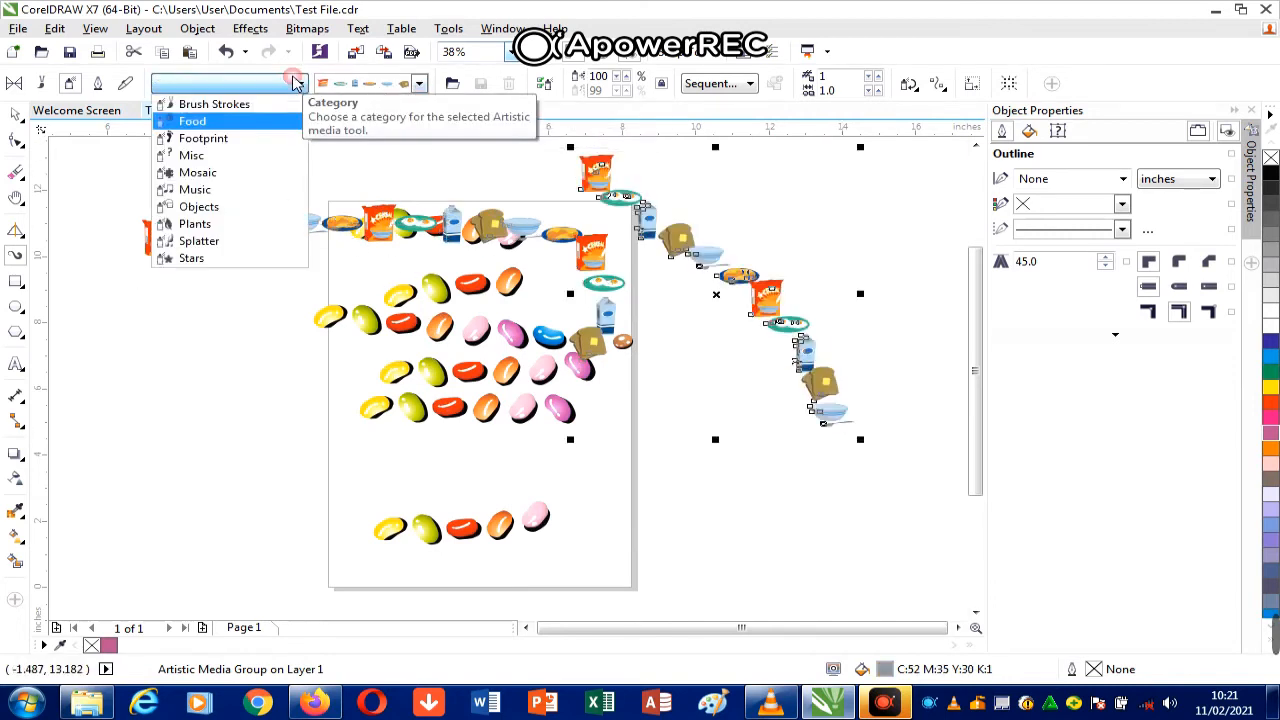
pyautogui.click(220, 104)
pyautogui.click(419, 83)
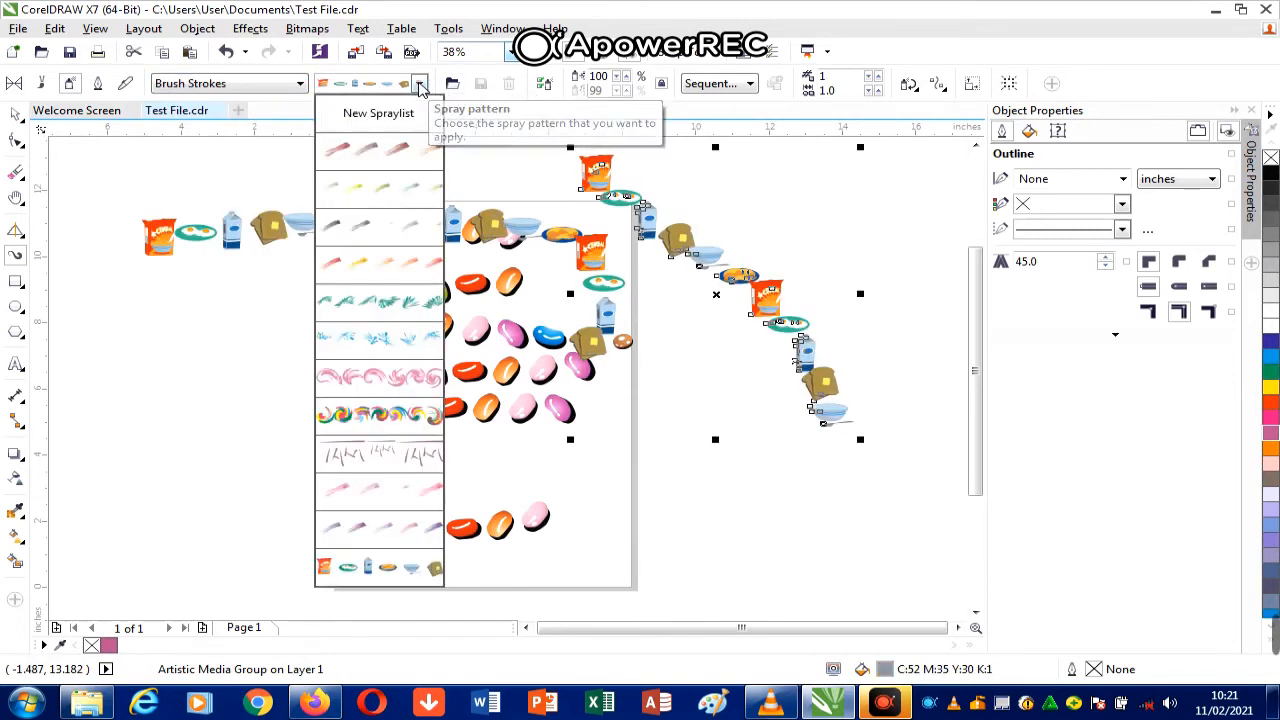
pyautogui.click(406, 158)
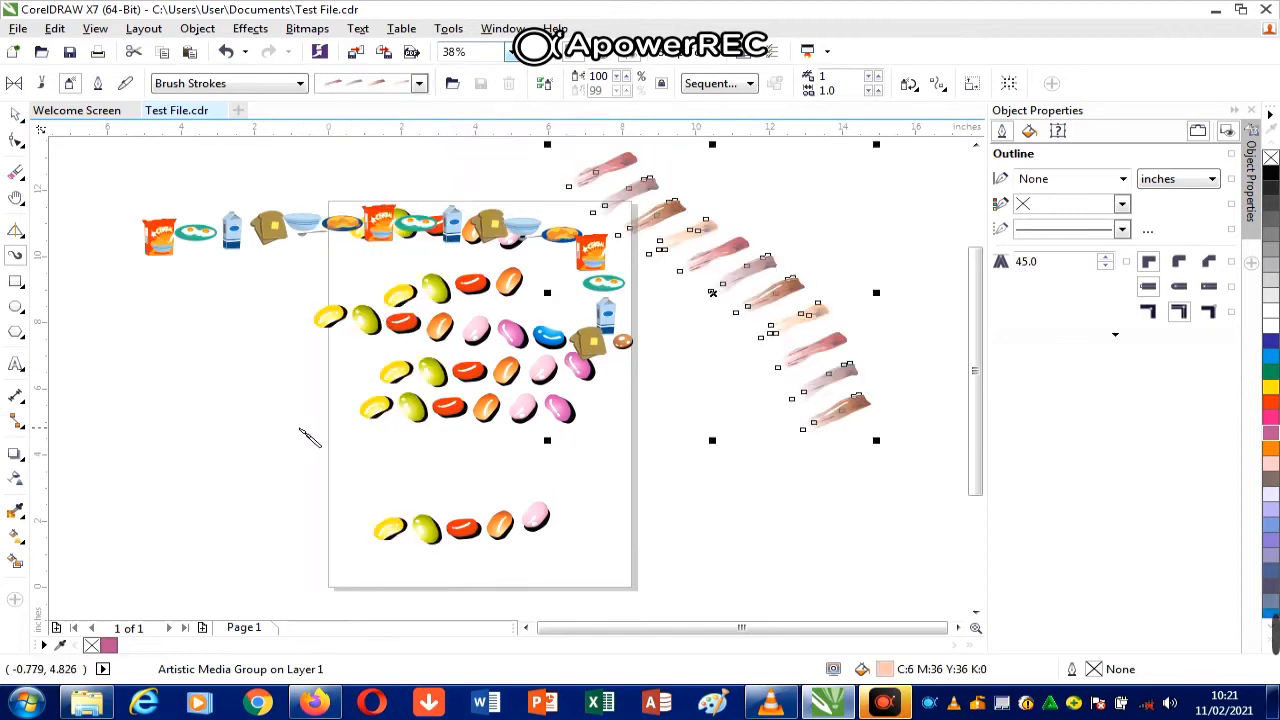
pyautogui.moveTo(298, 432); pyautogui.dragTo(932, 515)
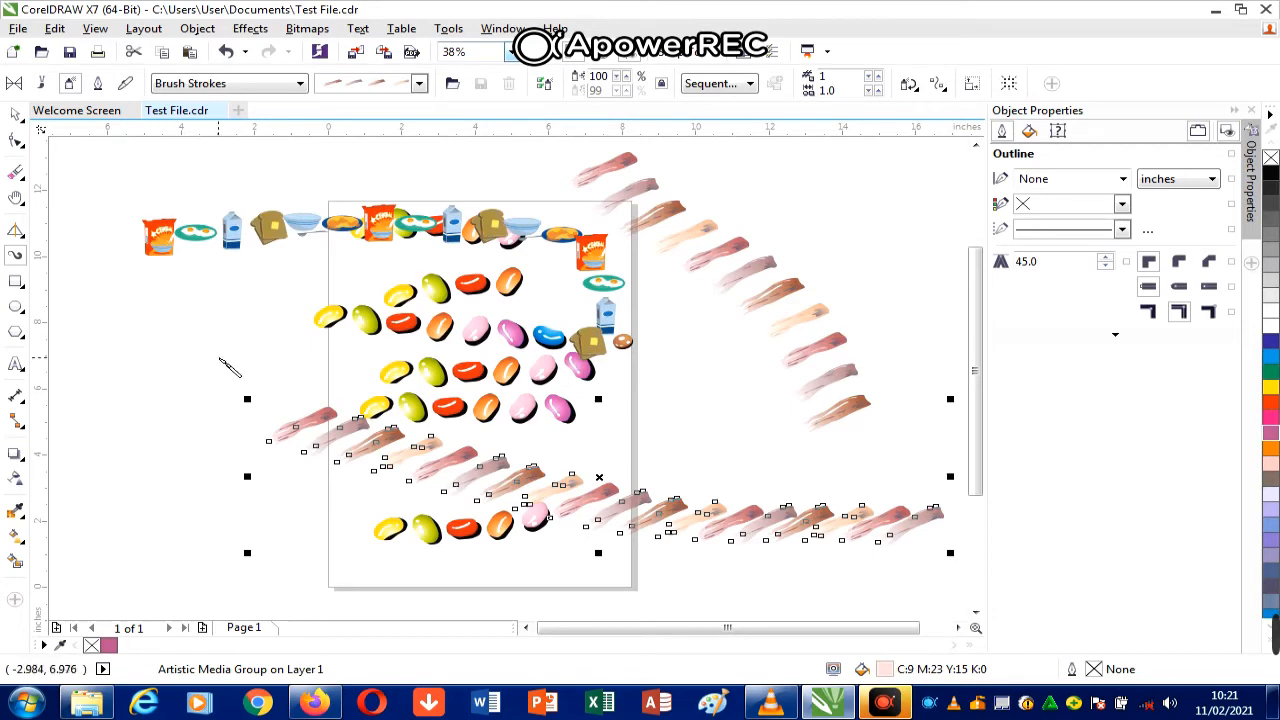
pyautogui.moveTo(210, 357)
pyautogui.mouseDown()
pyautogui.moveTo(228, 296)
pyautogui.moveTo(322, 288)
pyautogui.moveTo(330, 300)
pyautogui.mouseUp()
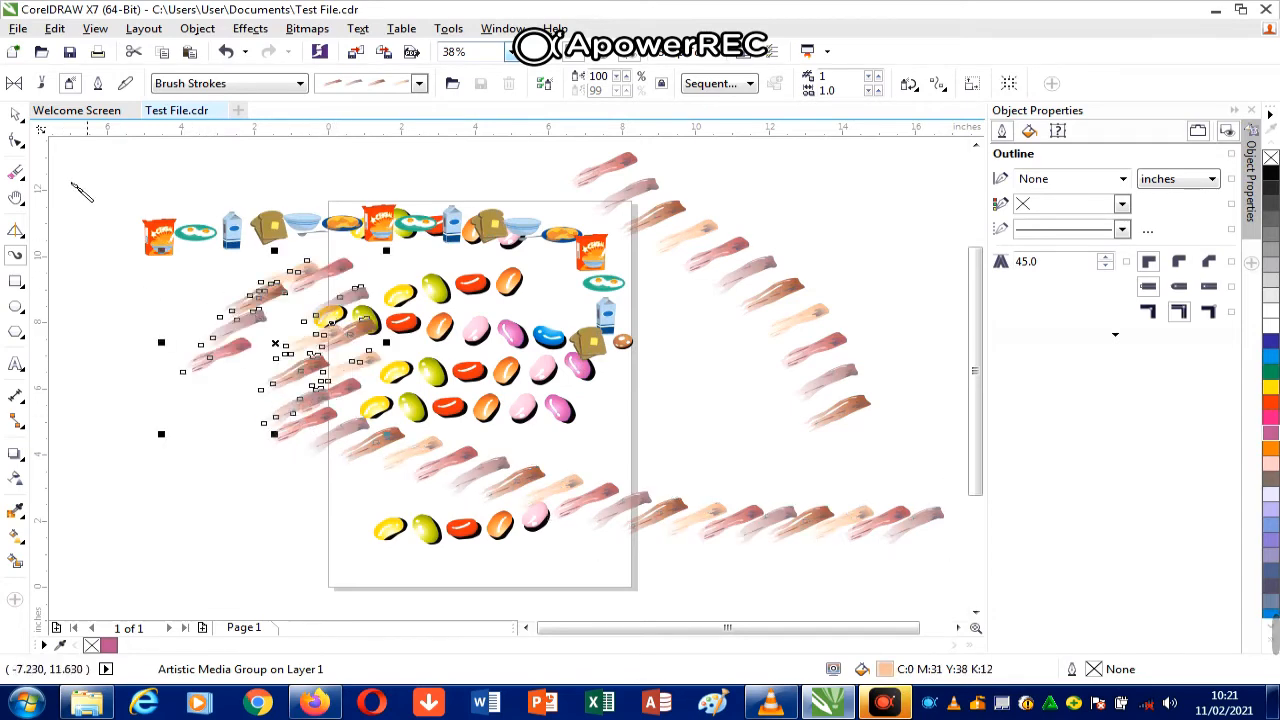
# Step: Draw a rectangle about 13.5 by 5.0 inches over the sprayed strokes and fill it with black
pyautogui.click(16, 285)
pyautogui.moveTo(180, 207); pyautogui.dragTo(682, 376)
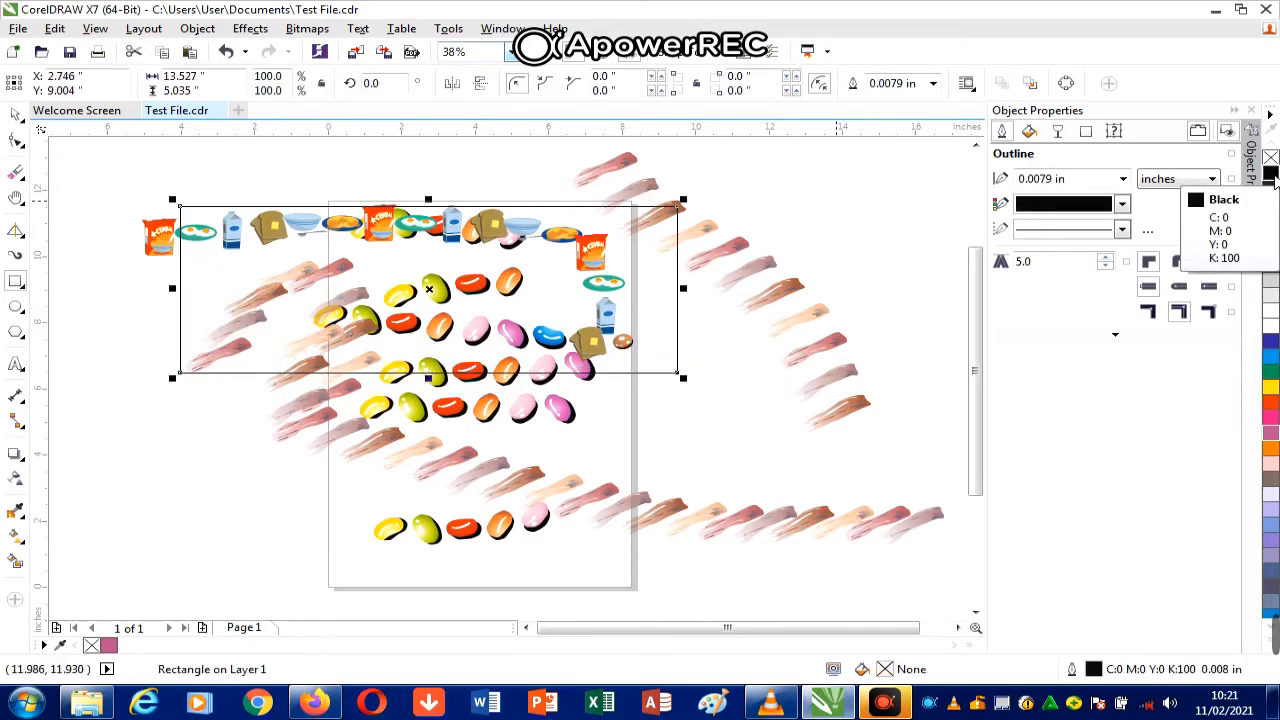
pyautogui.click(1270, 172)
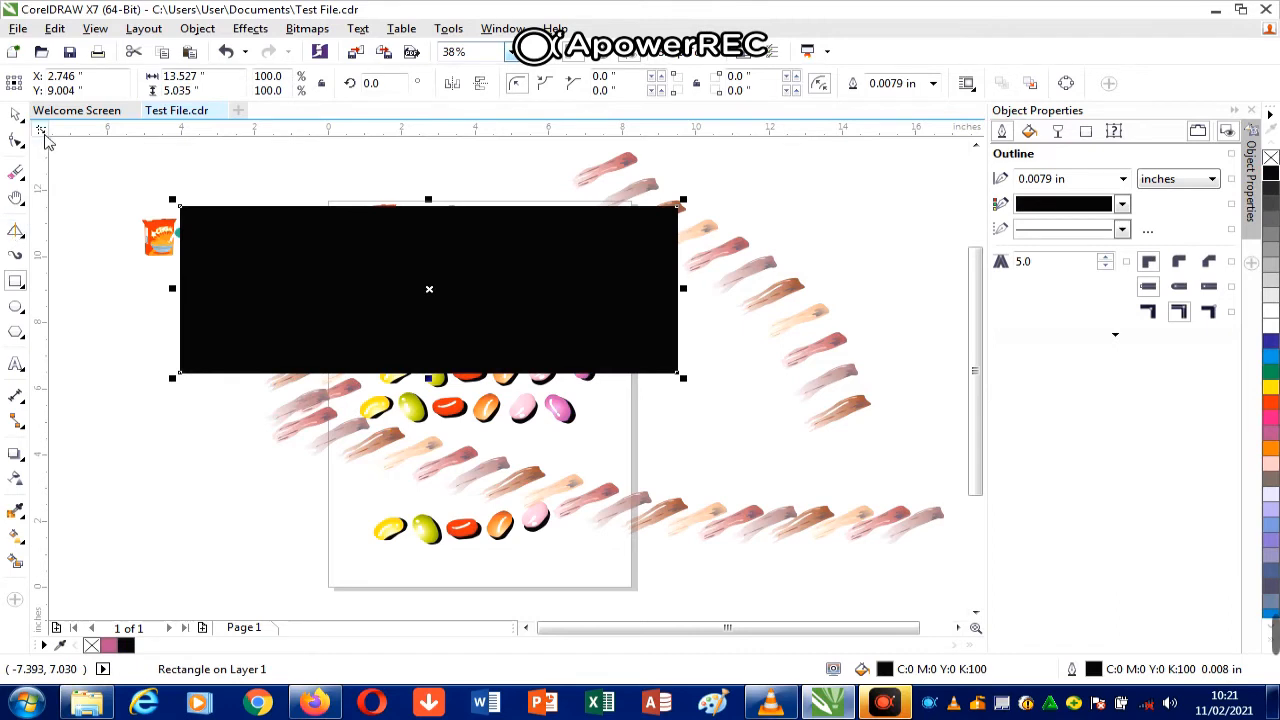
# Step: Draw two tilted 3-Point rectangles, one spanning about 11.8 by 8.3 inches and a steeper one spanning about 13.0 by 16.2 inches
pyautogui.click(23, 288)
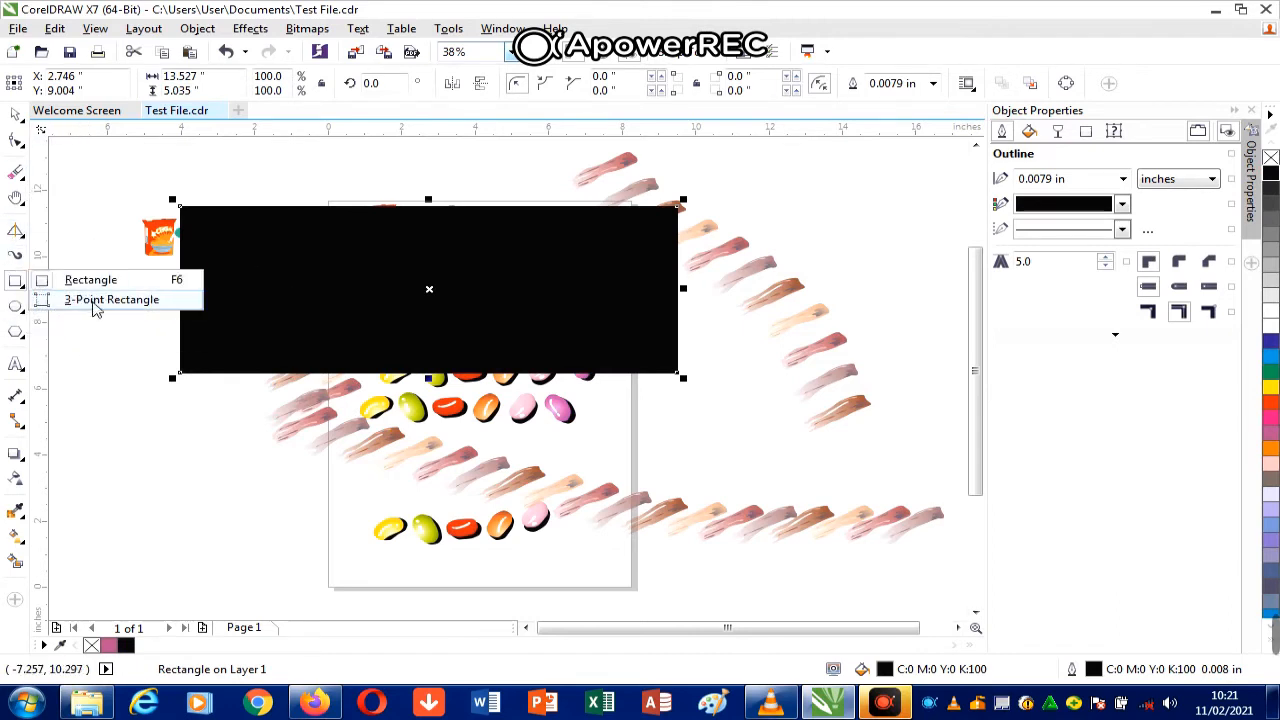
pyautogui.click(114, 300)
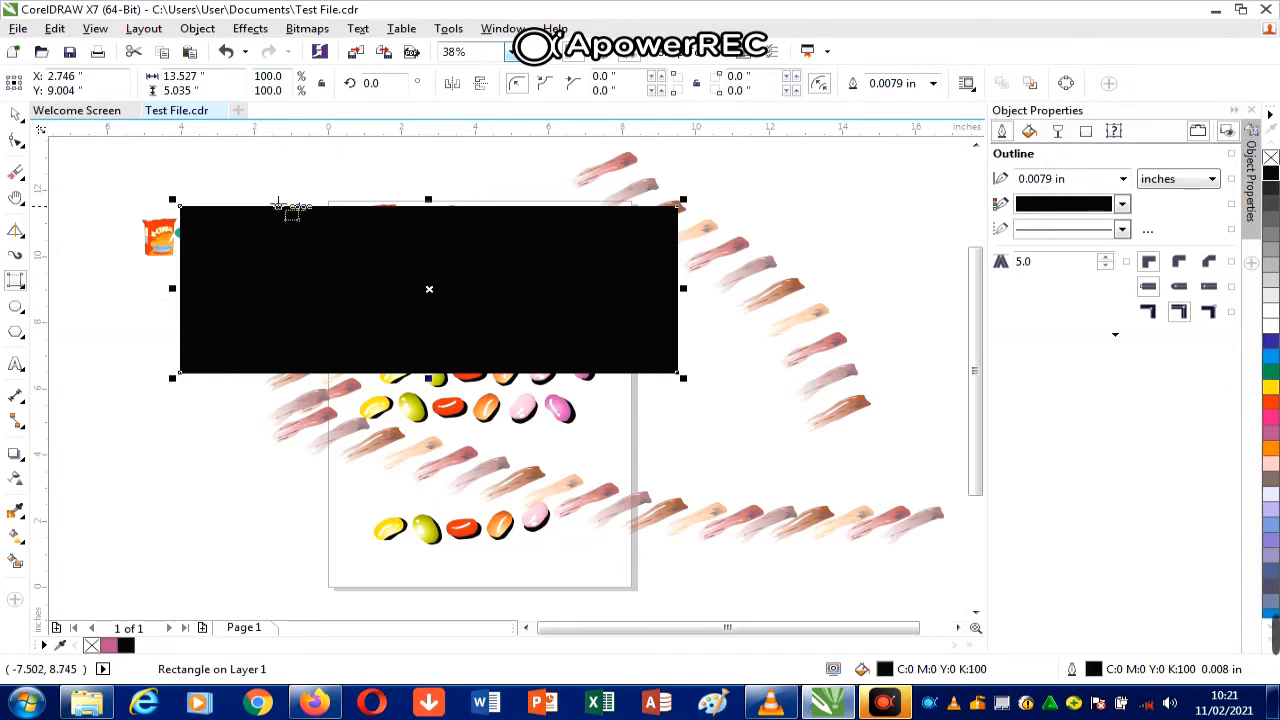
pyautogui.moveTo(311, 169); pyautogui.dragTo(377, 209)
pyautogui.moveTo(549, 496); pyautogui.dragTo(143, 455)
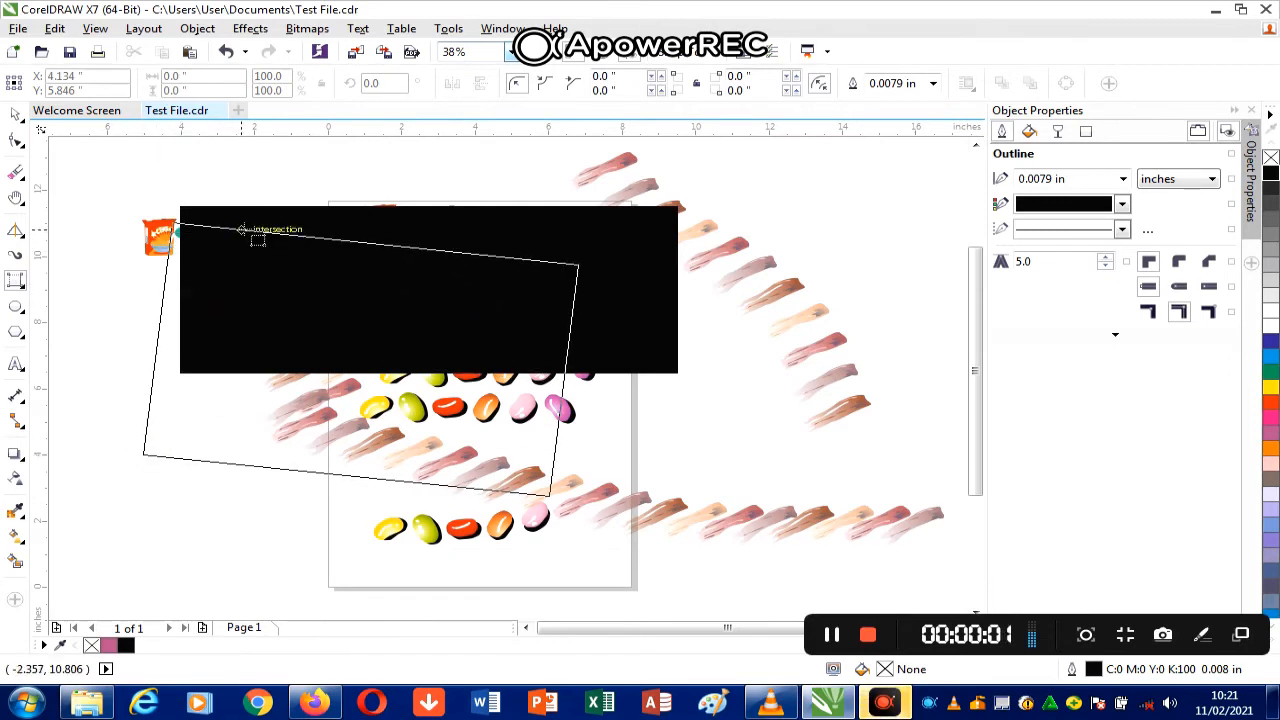
pyautogui.click(257, 226)
pyautogui.moveTo(284, 148); pyautogui.dragTo(548, 578)
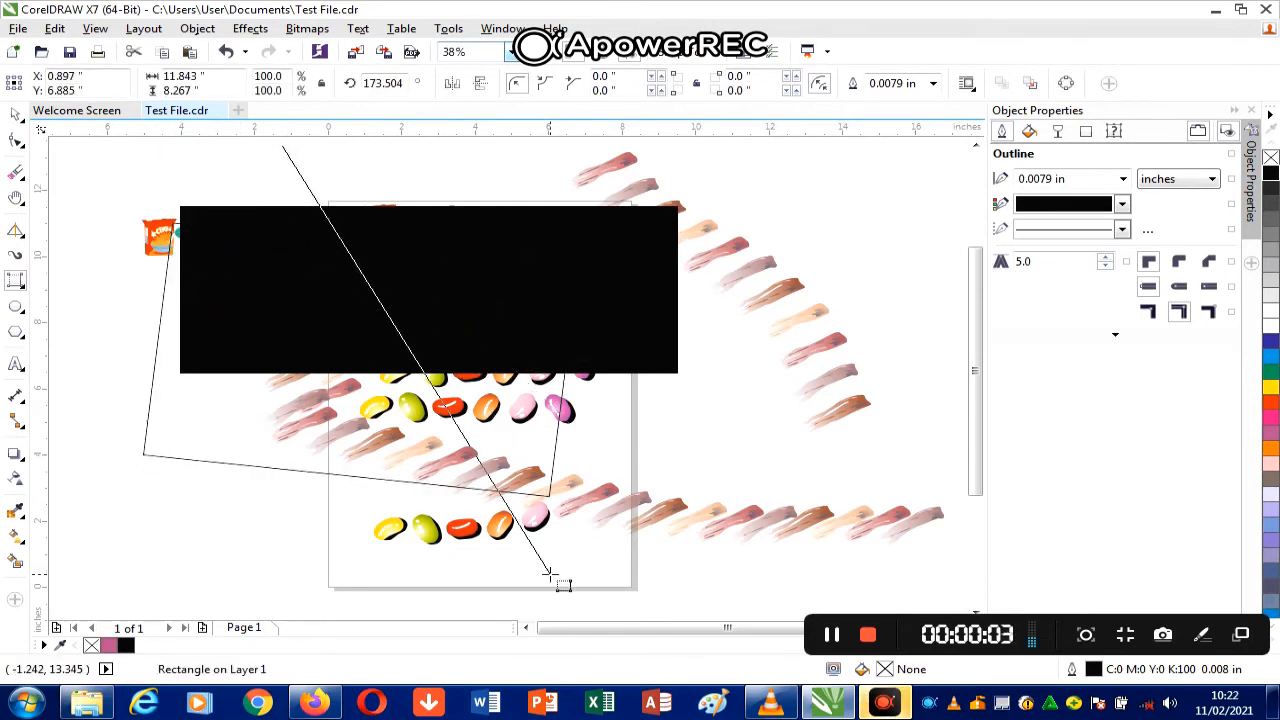
pyautogui.click(222, 488)
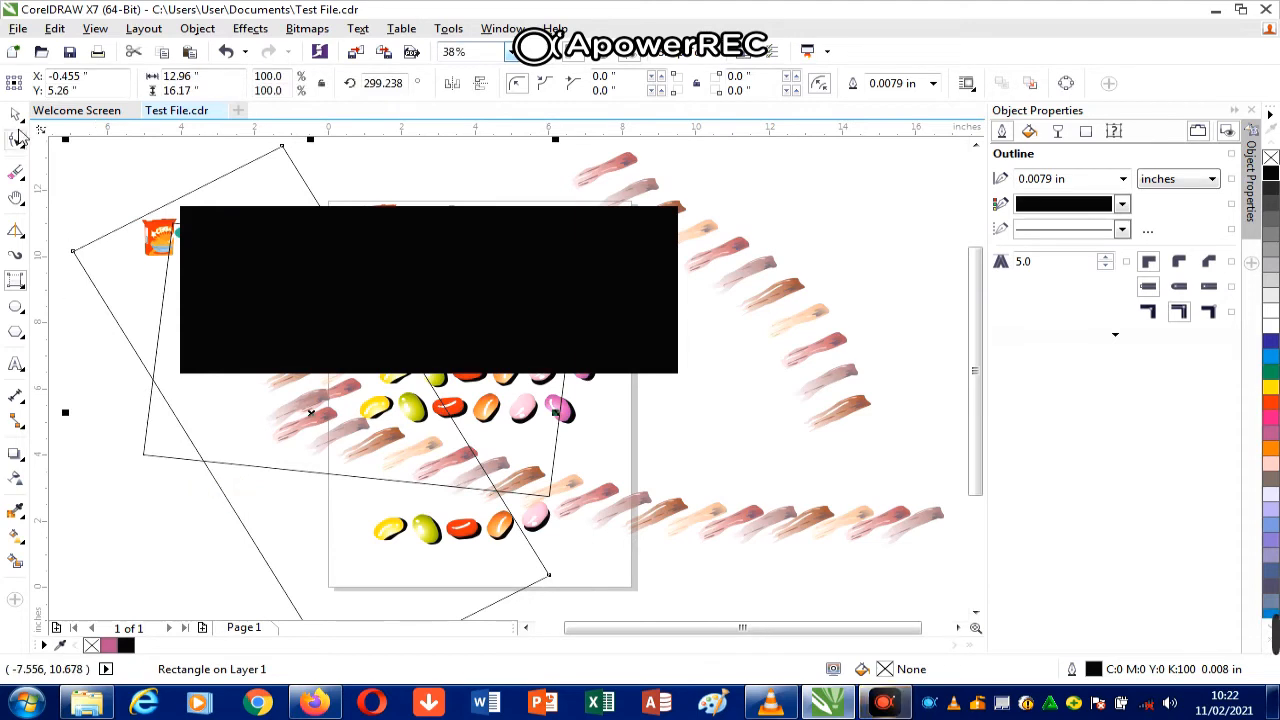
# Step: Select all the sprayed strokes and rectangles with the Pick tool and delete them
pyautogui.click(18, 106)
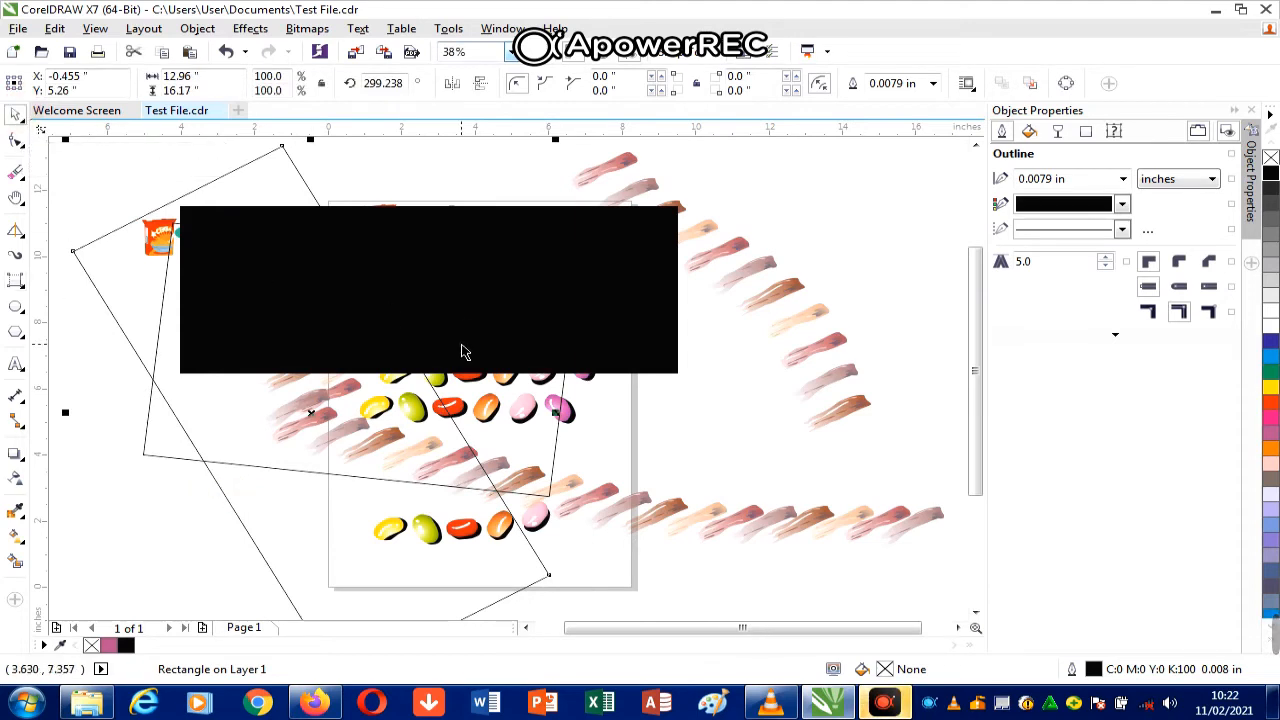
pyautogui.click(911, 268)
pyautogui.hotkey('ctrl', 'a')
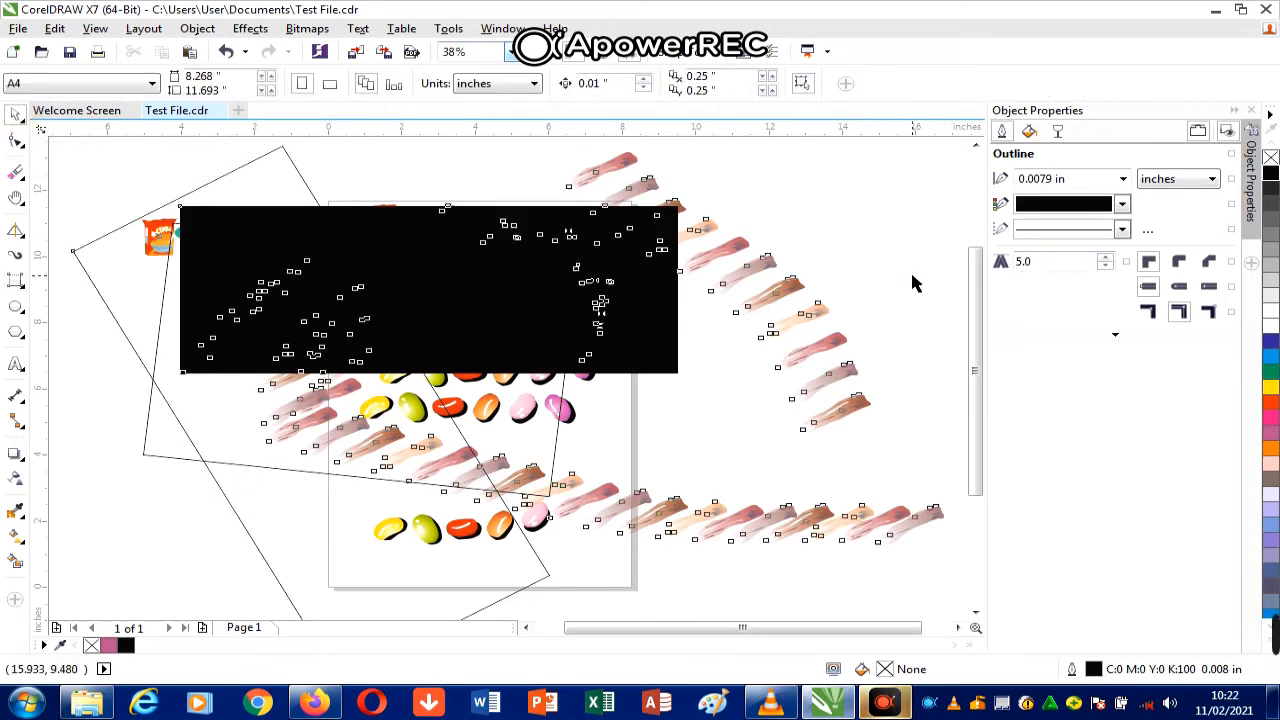
pyautogui.press('Delete')
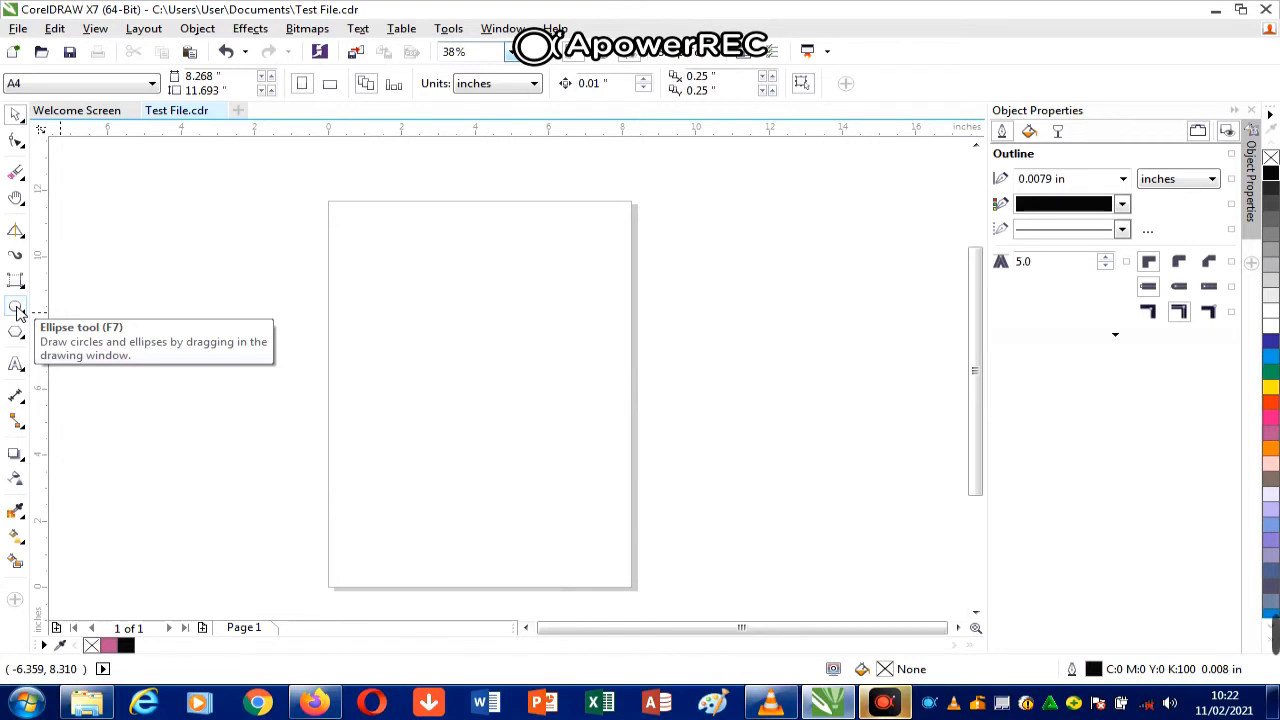
# Step: Draw an ellipse about 7.1 by 5.1 inches over the page's upper left and a tilted 3-Point ellipse about 3.1 by 6.3 inches beside the page
pyautogui.click(16, 308)
pyautogui.moveTo(227, 187); pyautogui.dragTo(503, 369)
pyautogui.click(21, 313)
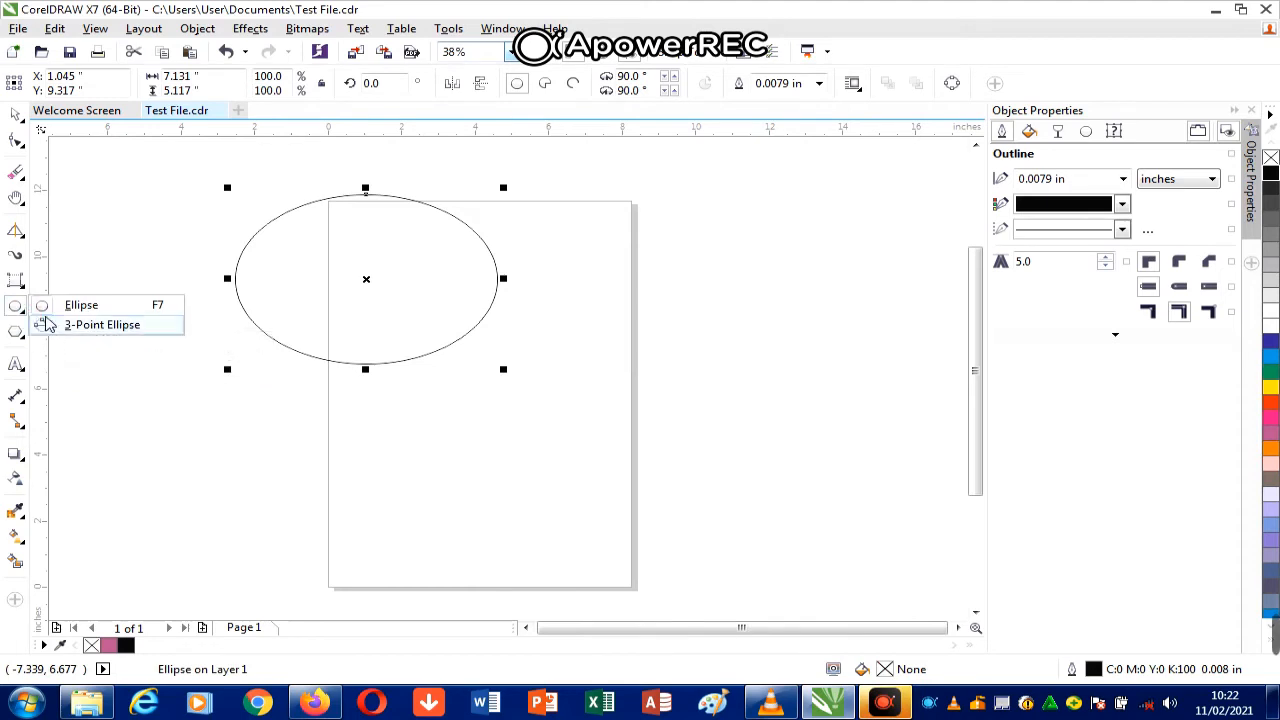
pyautogui.click(102, 325)
pyautogui.moveTo(706, 287); pyautogui.dragTo(716, 494)
pyautogui.click(655, 380)
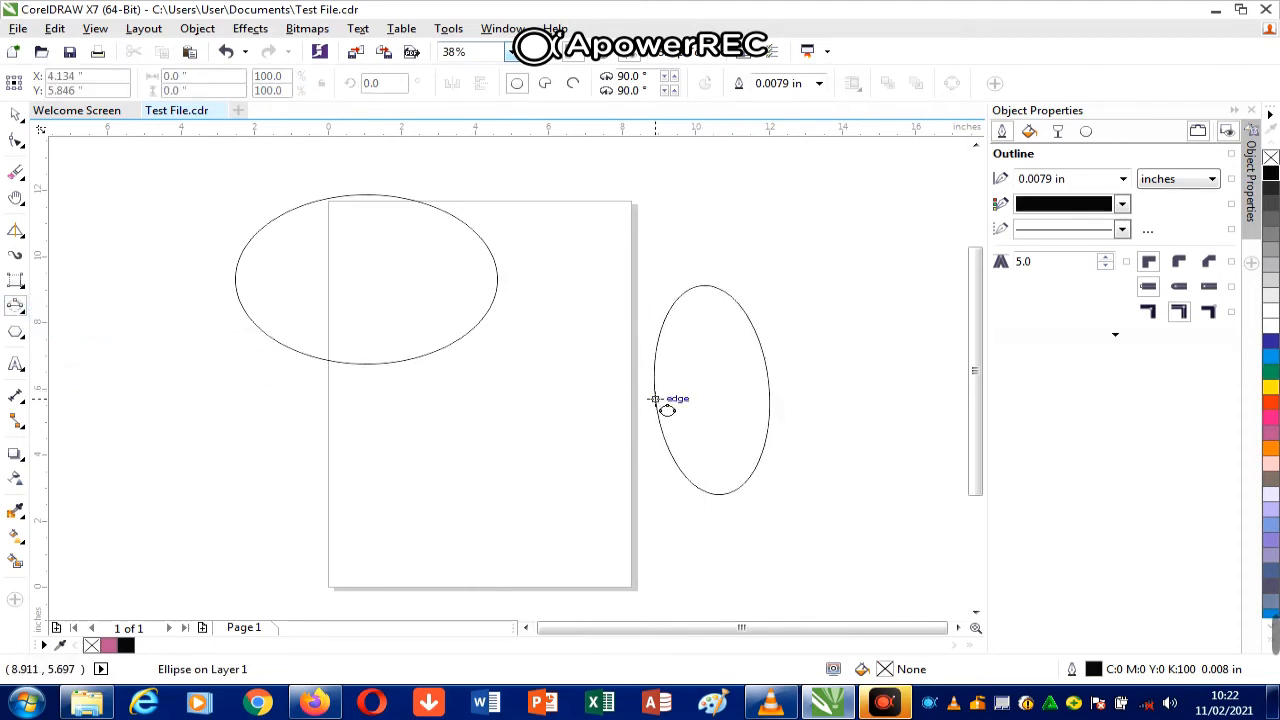
pyautogui.click(657, 402)
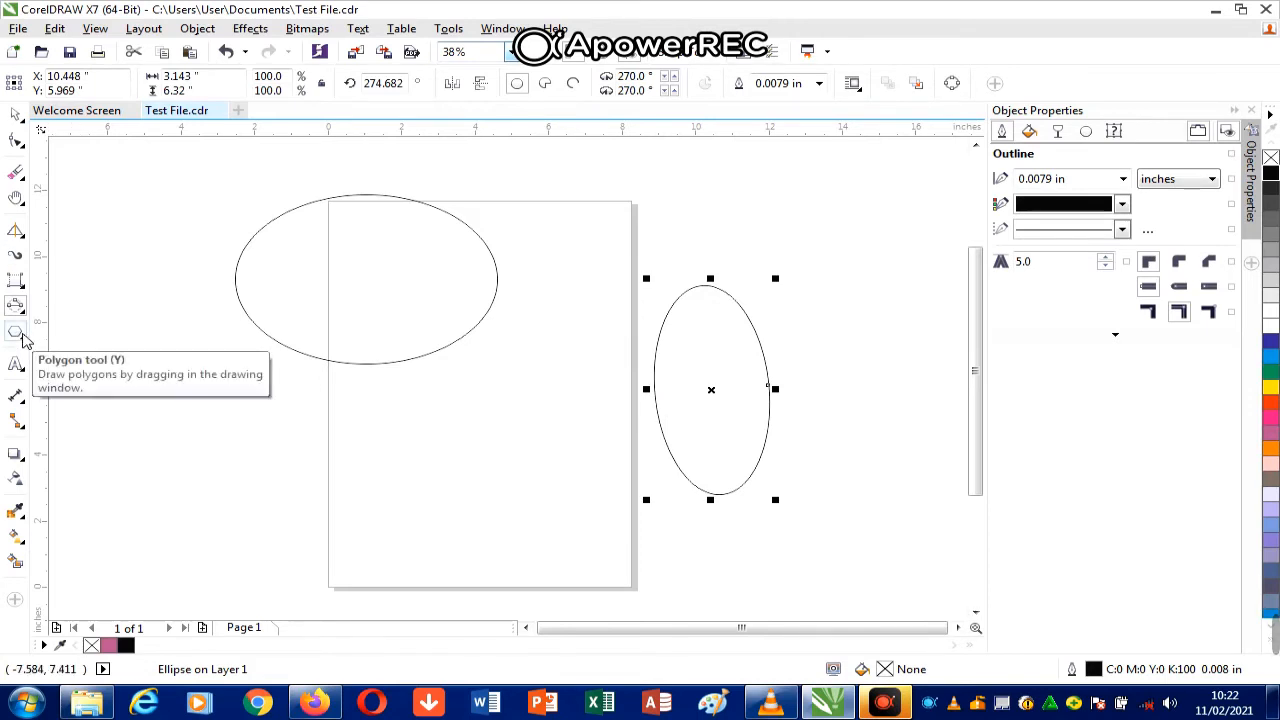
# Step: Draw a polygon about 8.1 by 6.6 inches overlapping the larger ellipse and set its number of sides to 5
pyautogui.click(20, 336)
pyautogui.moveTo(192, 254); pyautogui.dragTo(503, 483)
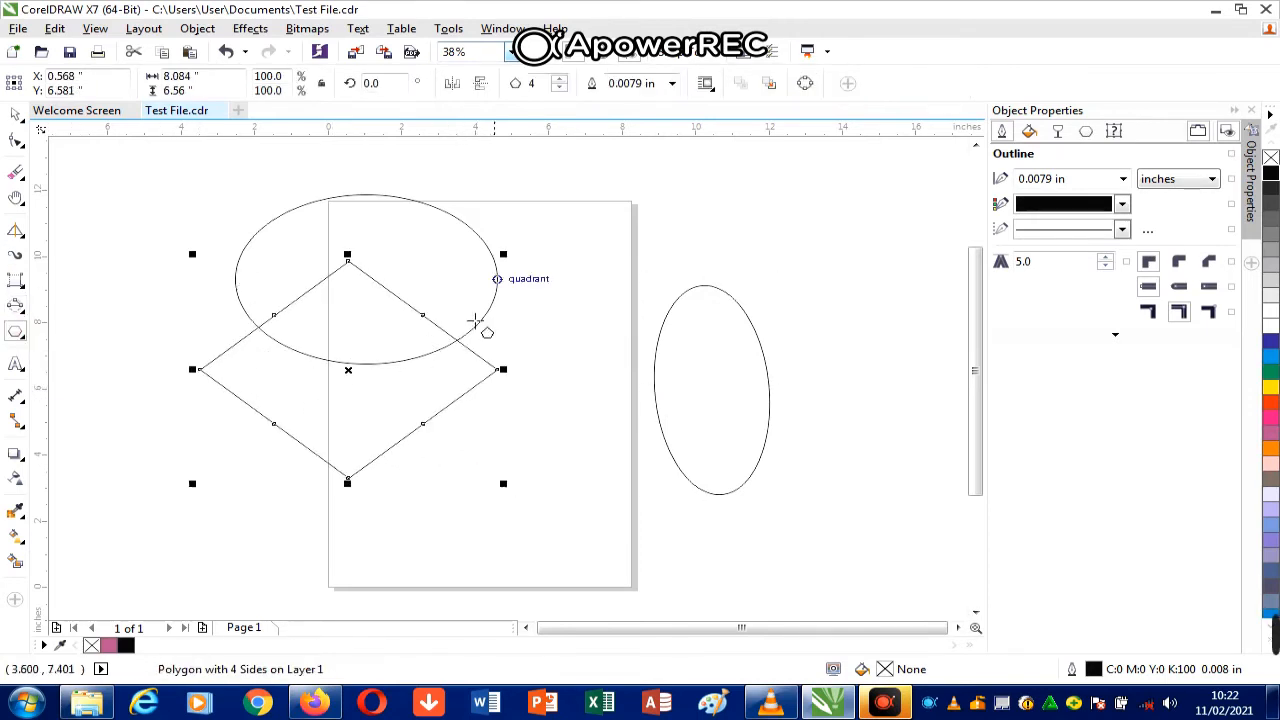
pyautogui.click(559, 79)
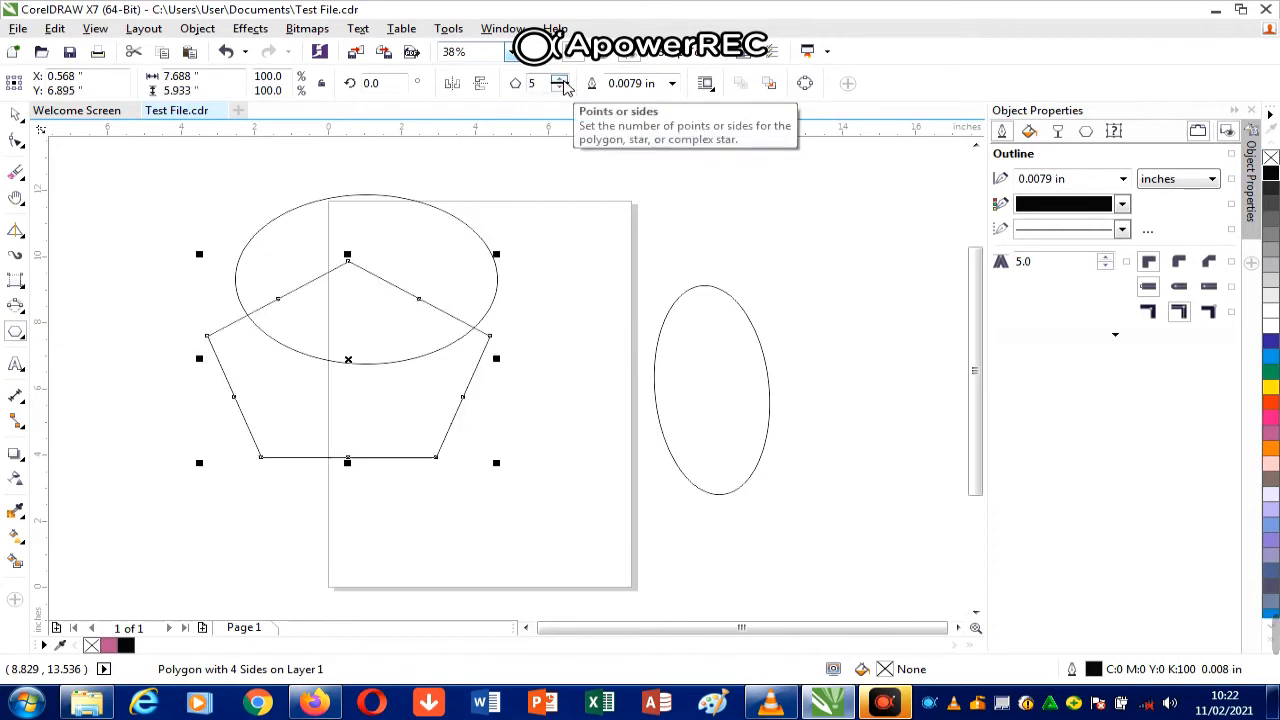
# Step: Increase the selected polygon's number of sides to 8
pyautogui.click(559, 79)
pyautogui.click(559, 79)
pyautogui.click(559, 79)
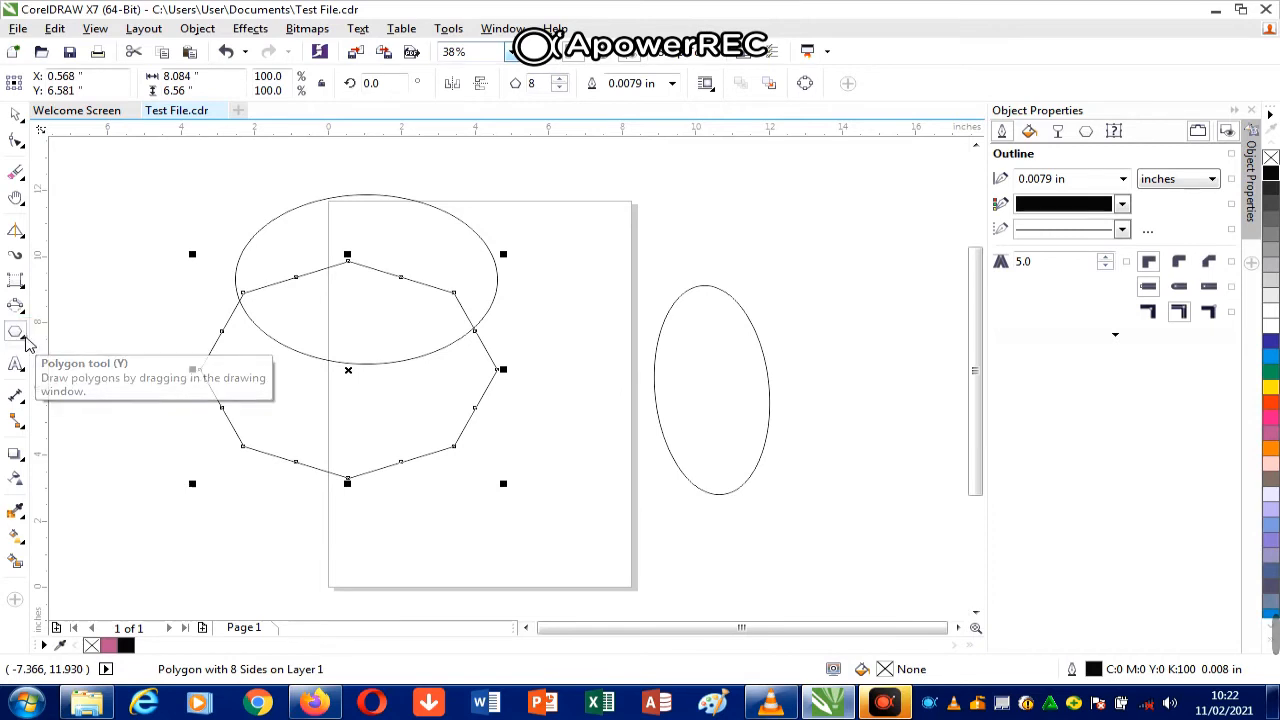
# Step: Draw a star about 4.7 by 4.8 inches between the polygon and the tilted ellipse and set its number of points to 7
pyautogui.click(27, 339)
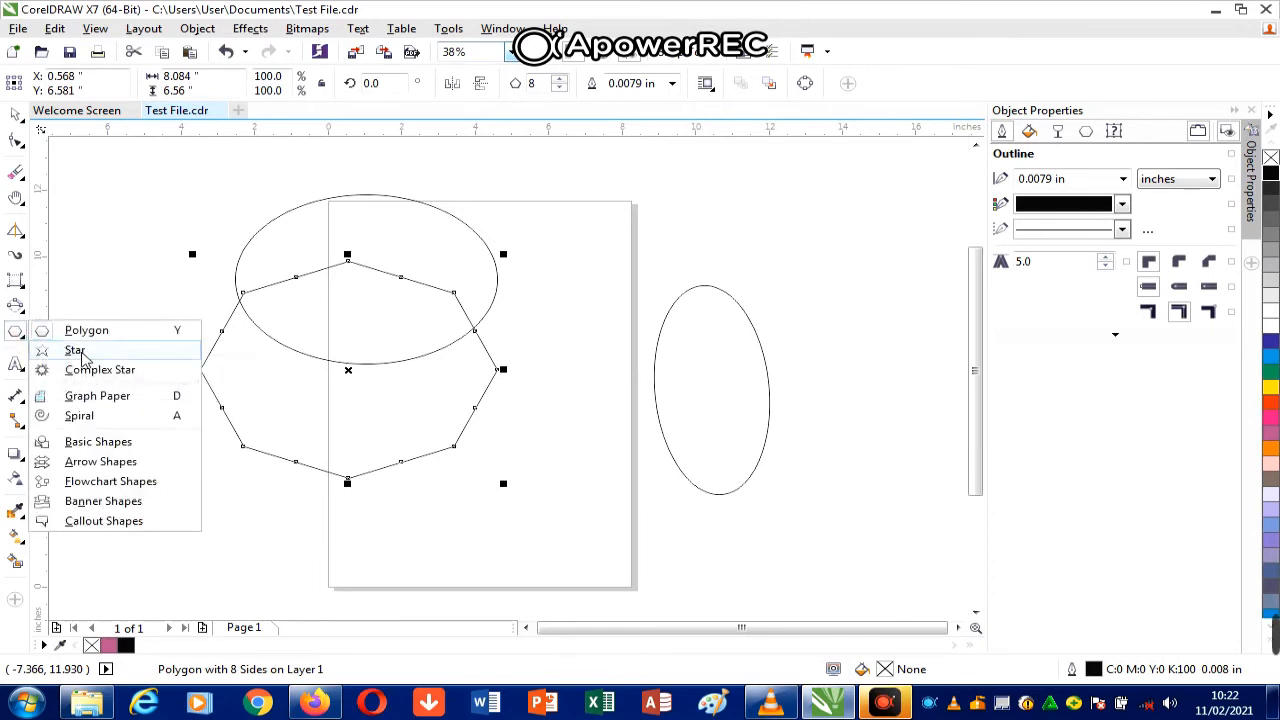
pyautogui.click(129, 359)
pyautogui.moveTo(494, 240); pyautogui.dragTo(682, 410)
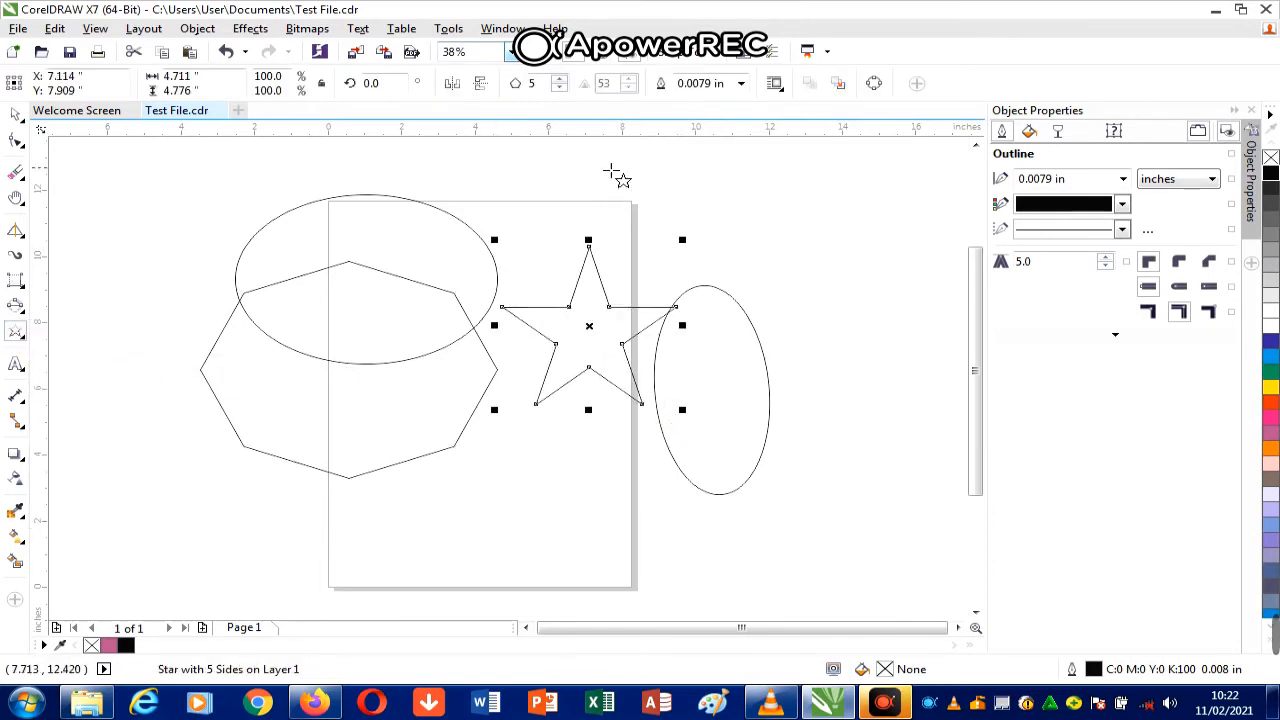
pyautogui.click(559, 79)
pyautogui.click(559, 79)
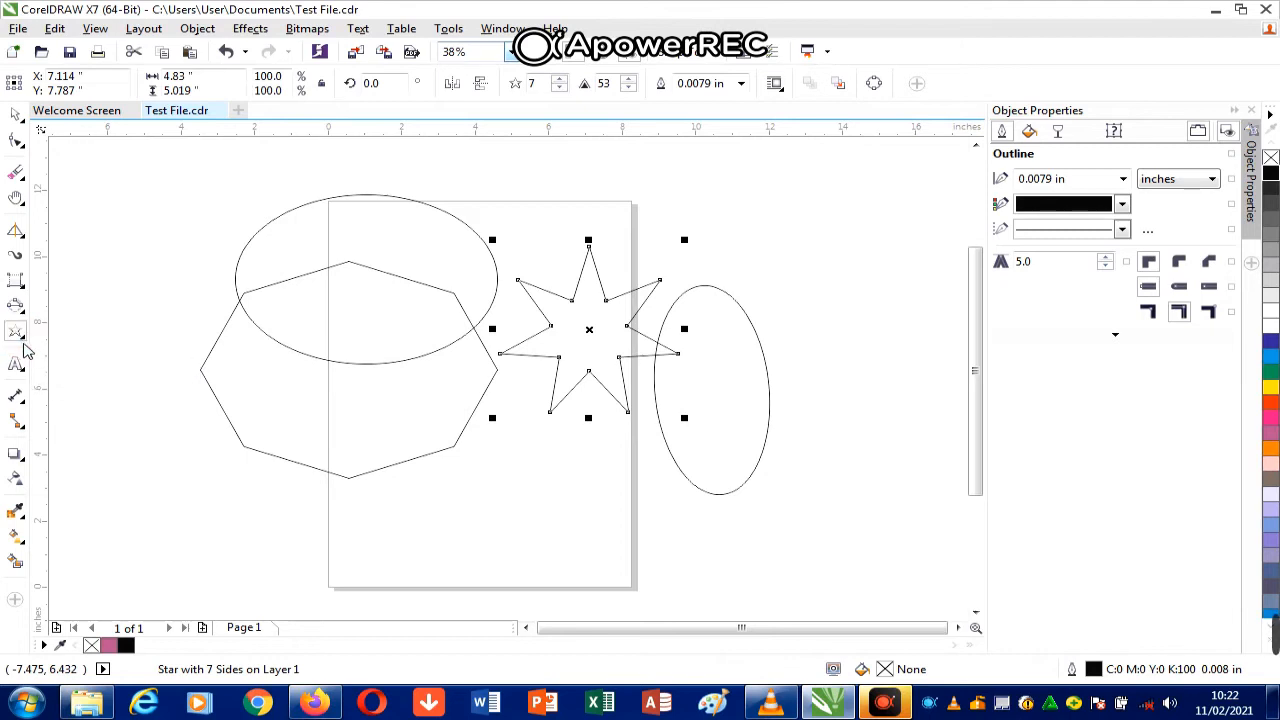
# Step: Draw a complex star about 8.5 by 9.7 inches over the polygon and large ellipse and set its number of points to 12
pyautogui.click(24, 342)
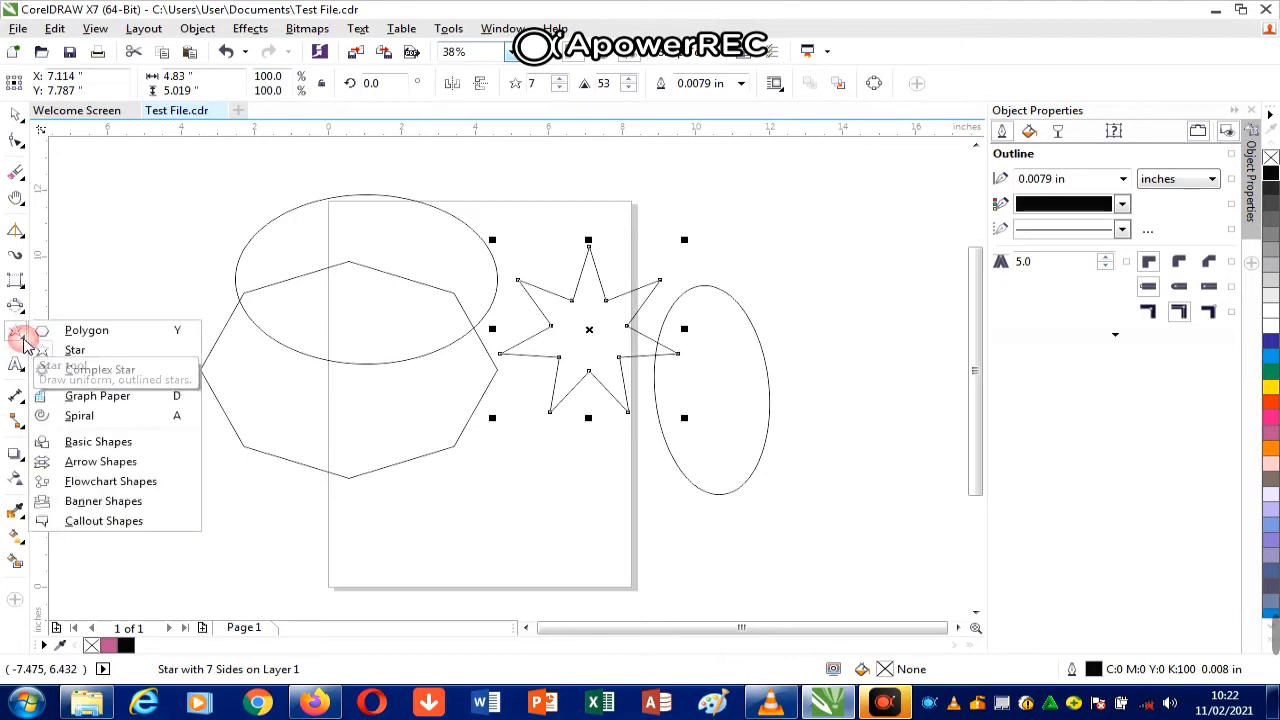
pyautogui.click(128, 370)
pyautogui.moveTo(187, 197); pyautogui.dragTo(463, 509)
pyautogui.click(560, 79)
pyautogui.click(560, 79)
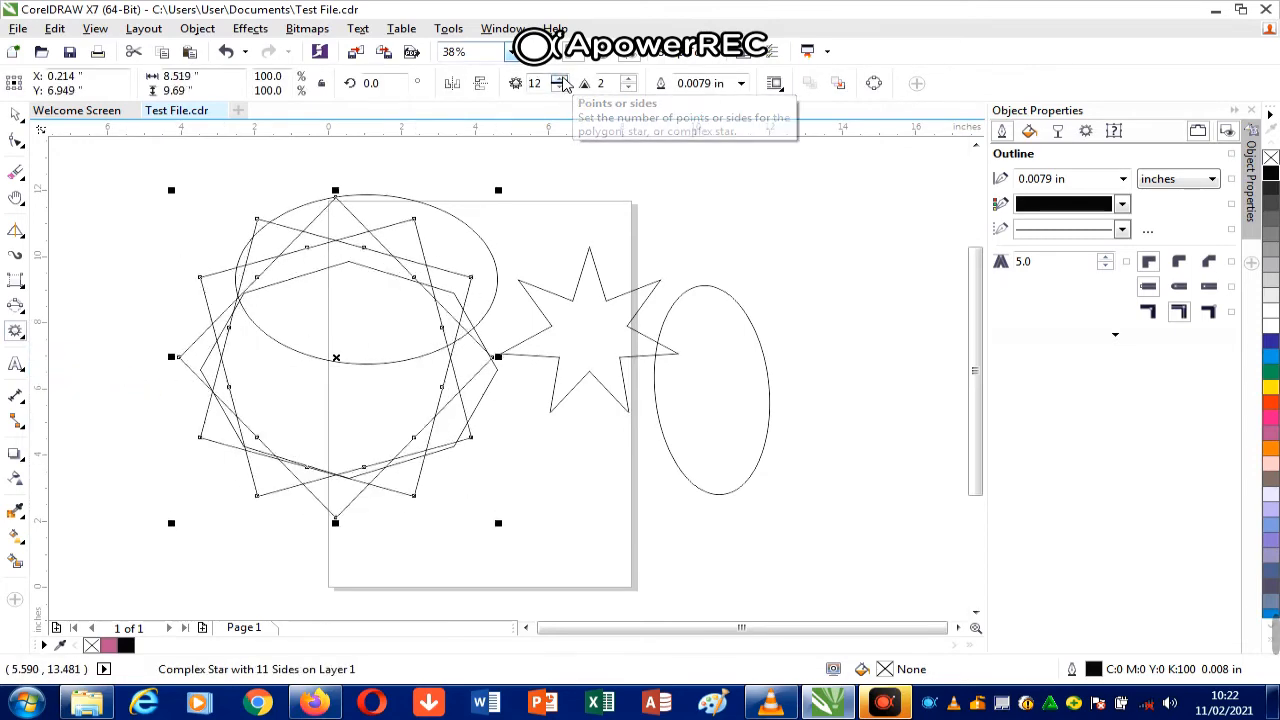
# Step: Set the selected complex star to 13 points
pyautogui.click(560, 79)
pyautogui.click(560, 79)
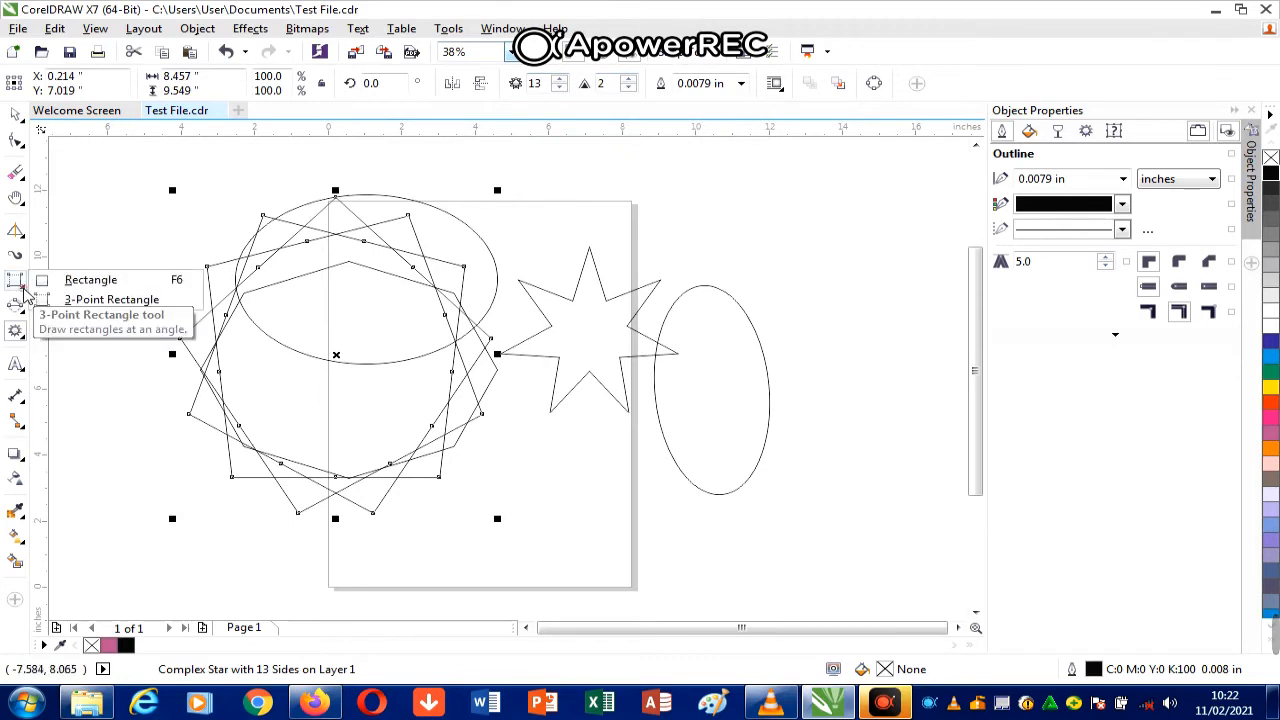
# Step: Draw a graph paper grid with four columns and three rows across the complex star
pyautogui.moveTo(30, 340)
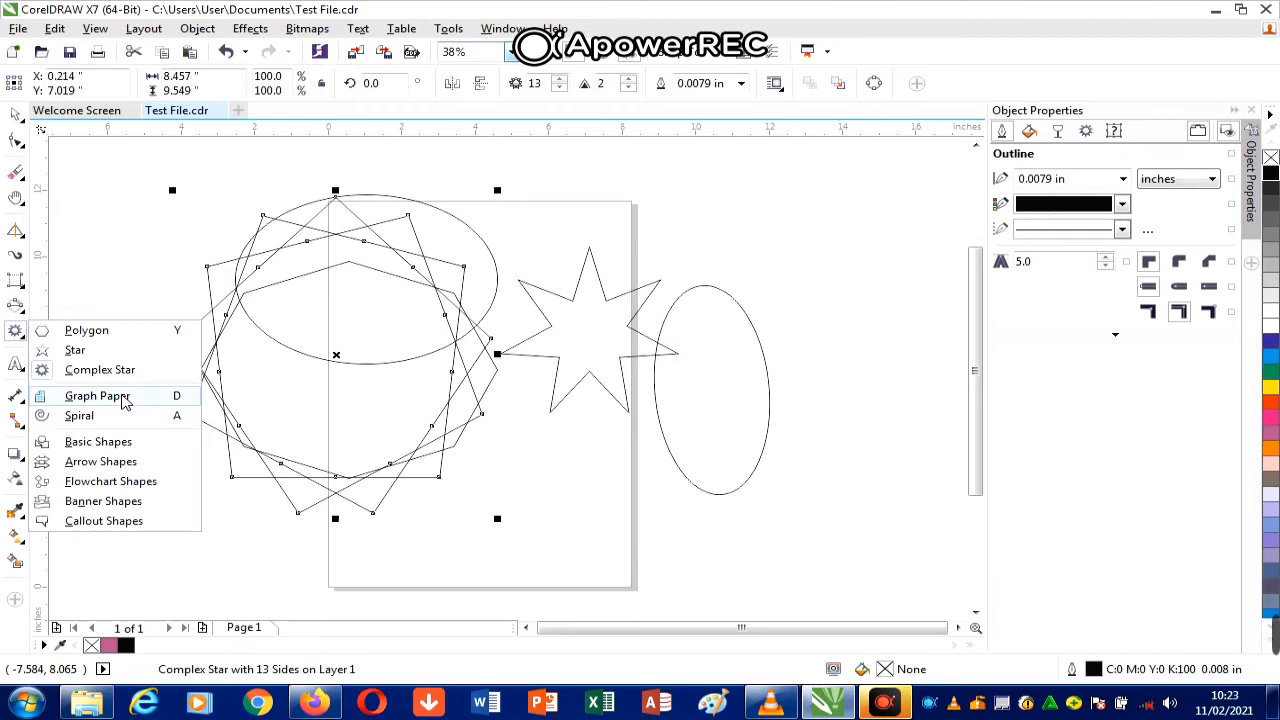
pyautogui.click(123, 397)
pyautogui.moveTo(143, 237); pyautogui.dragTo(582, 487)
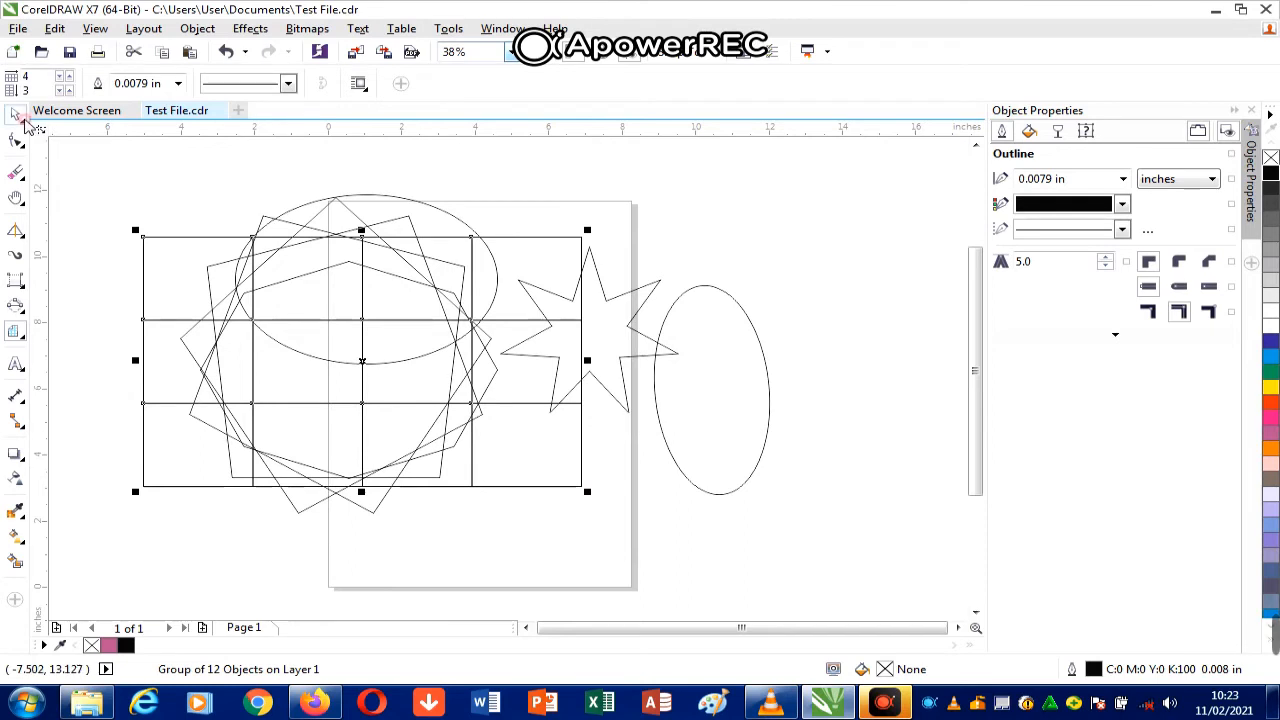
# Step: Delete all the objects in the drawing, including the grid, stars, polygon and ellipses
pyautogui.click(15, 114)
pyautogui.click(180, 191)
pyautogui.hotkey('ctrl', 'a')
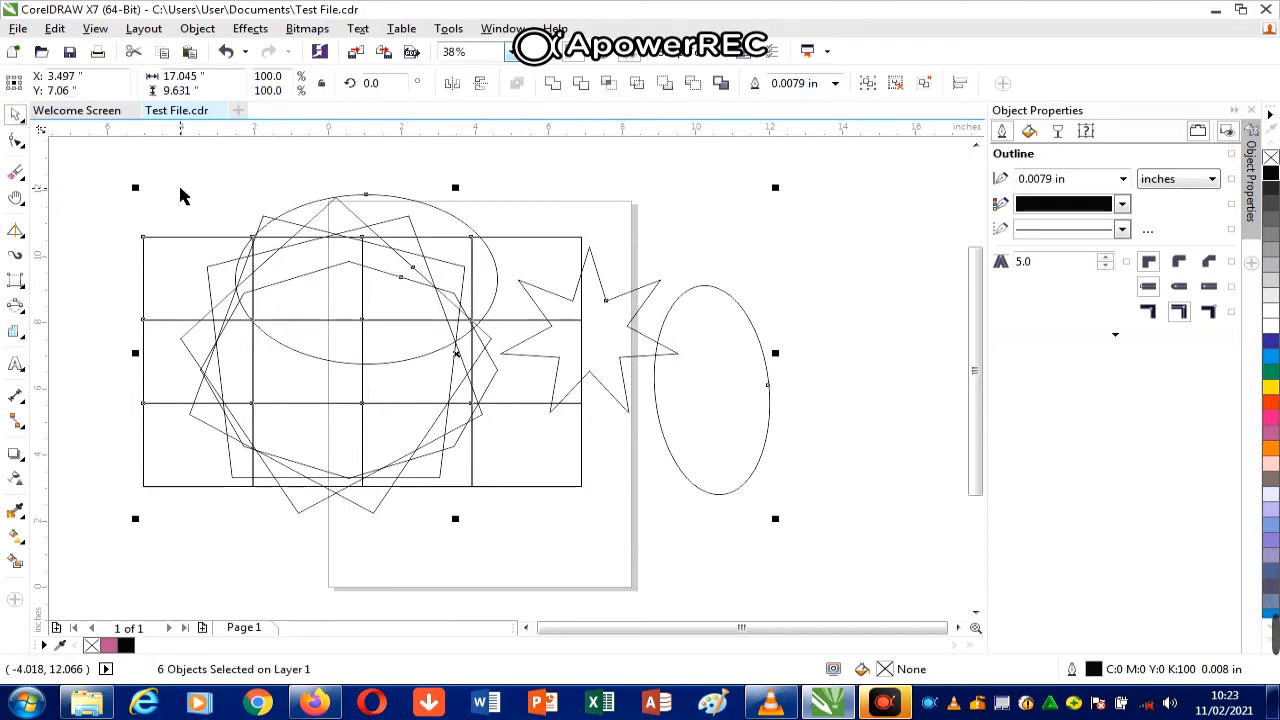
pyautogui.press('Delete')
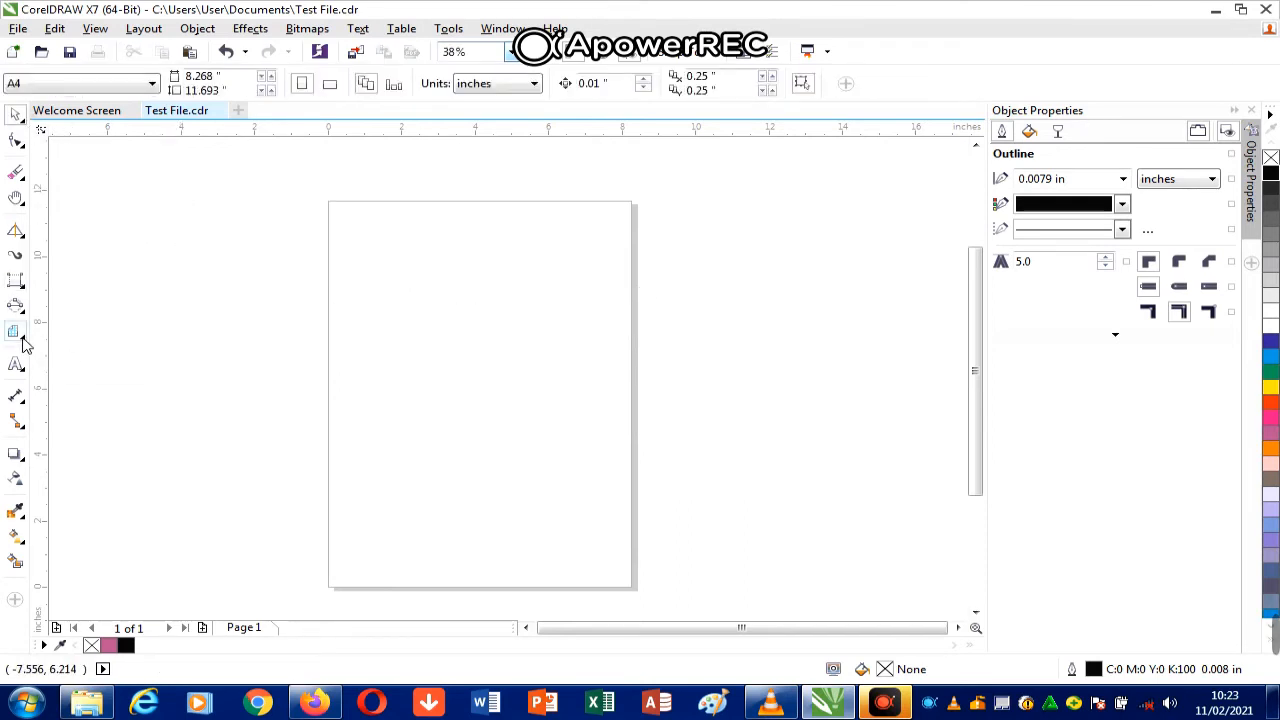
# Step: Draw a four-revolution symmetrical spiral over the upper part of the page
pyautogui.click(25, 345)
pyautogui.click(110, 417)
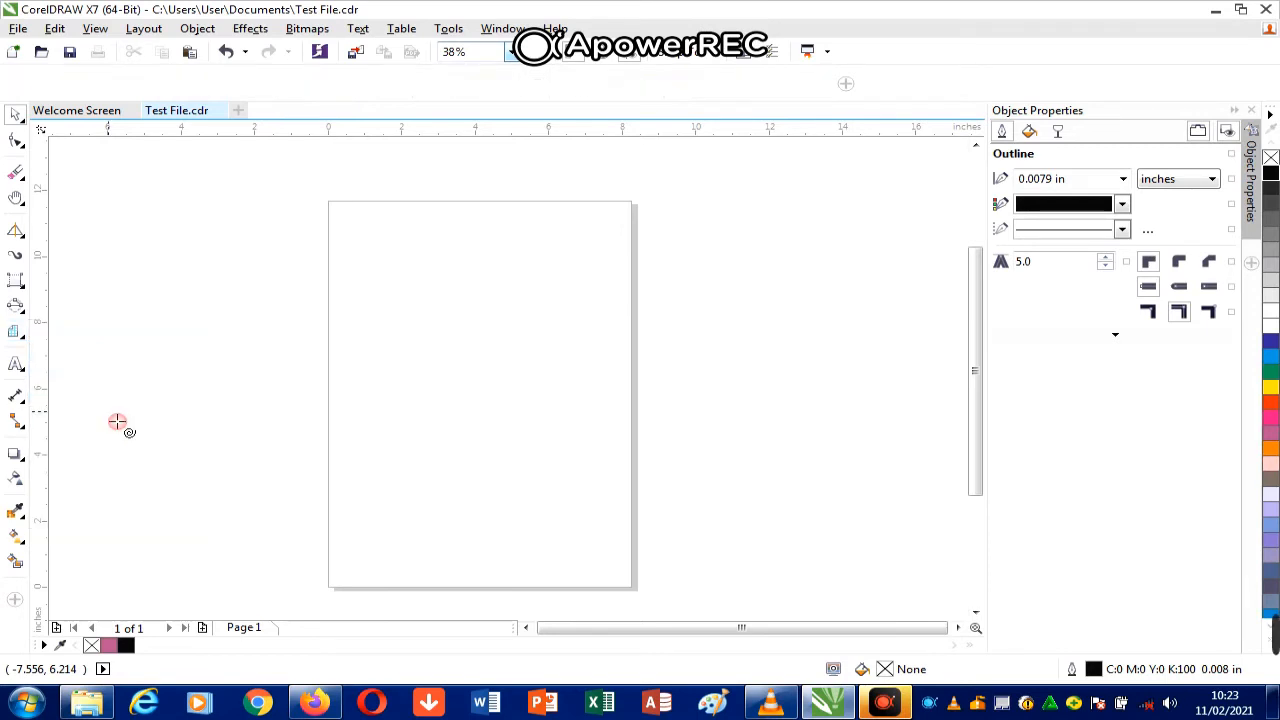
pyautogui.moveTo(344, 184)
pyautogui.mouseDown()
pyautogui.moveTo(543, 371)
pyautogui.moveTo(571, 364)
pyautogui.mouseUp()
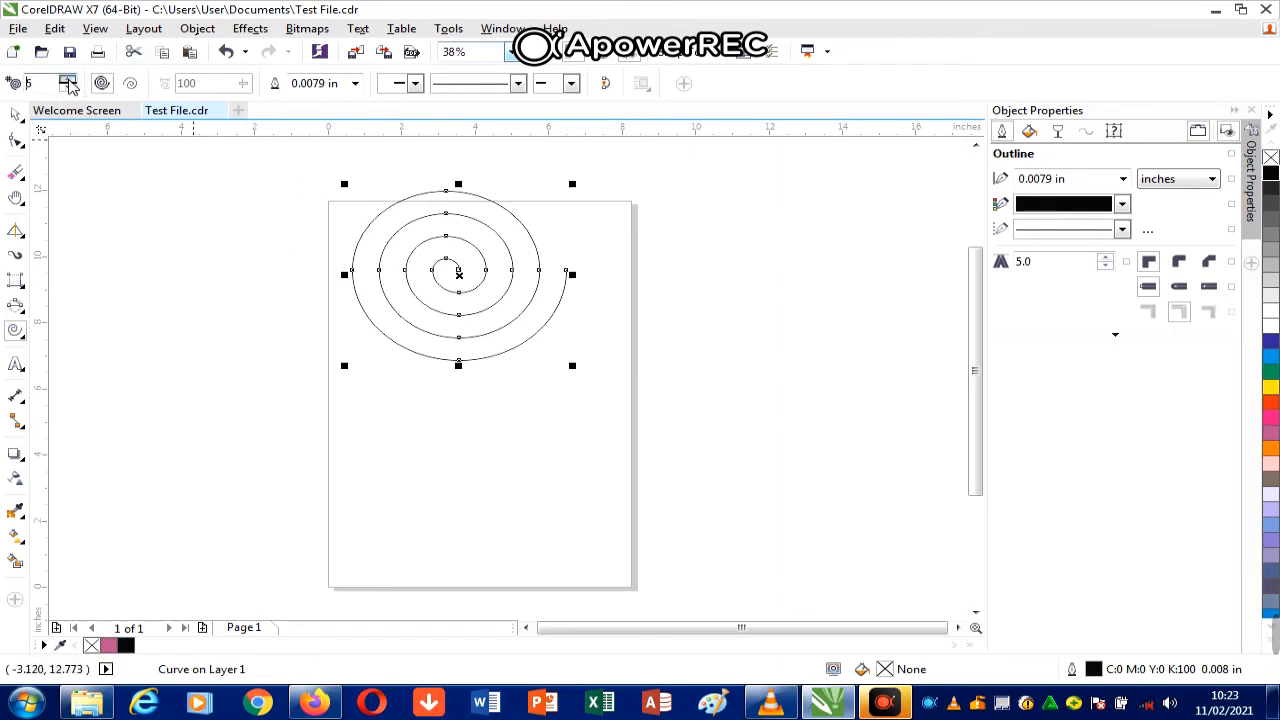
# Step: Set the spiral revolutions to 10 and draw a second spiral, about 5.6 × 6.2 in, beside the page's left edge
pyautogui.click(67, 79)
pyautogui.click(67, 79)
pyautogui.click(67, 79)
pyautogui.moveTo(114, 247)
pyautogui.mouseDown()
pyautogui.moveTo(200, 400)
pyautogui.moveTo(335, 464)
pyautogui.mouseUp()
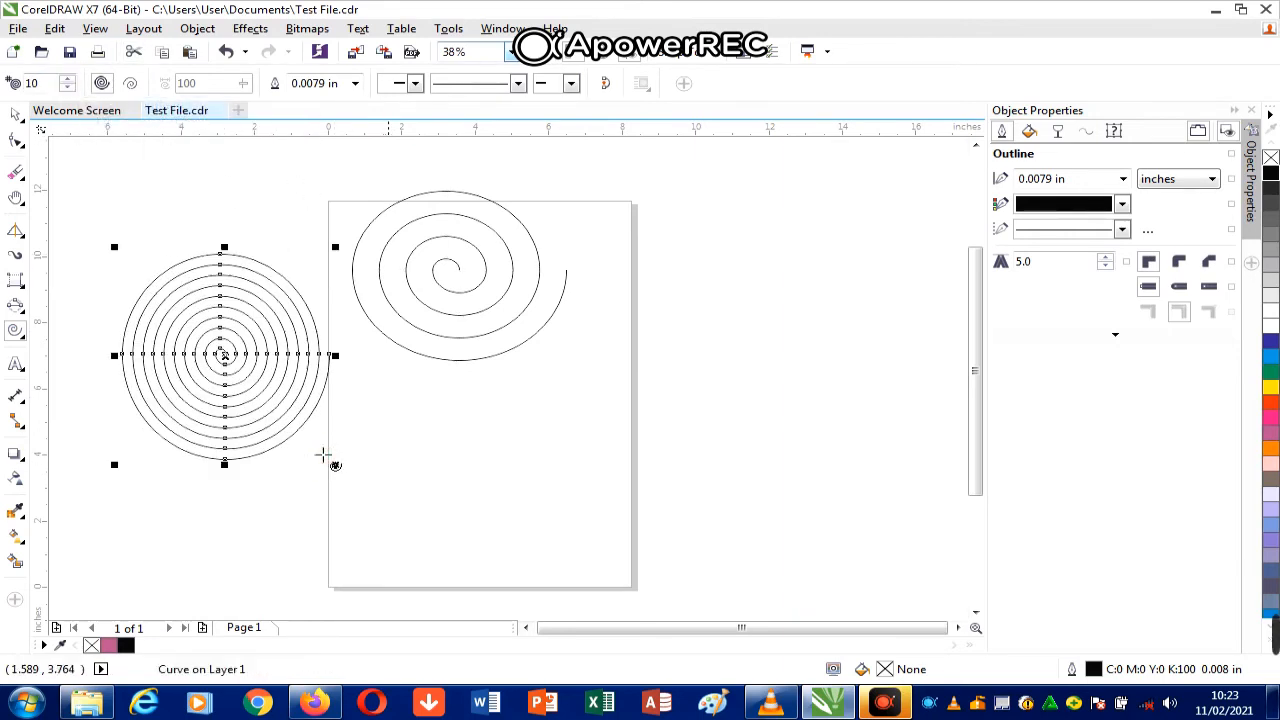
pyautogui.click(15, 114)
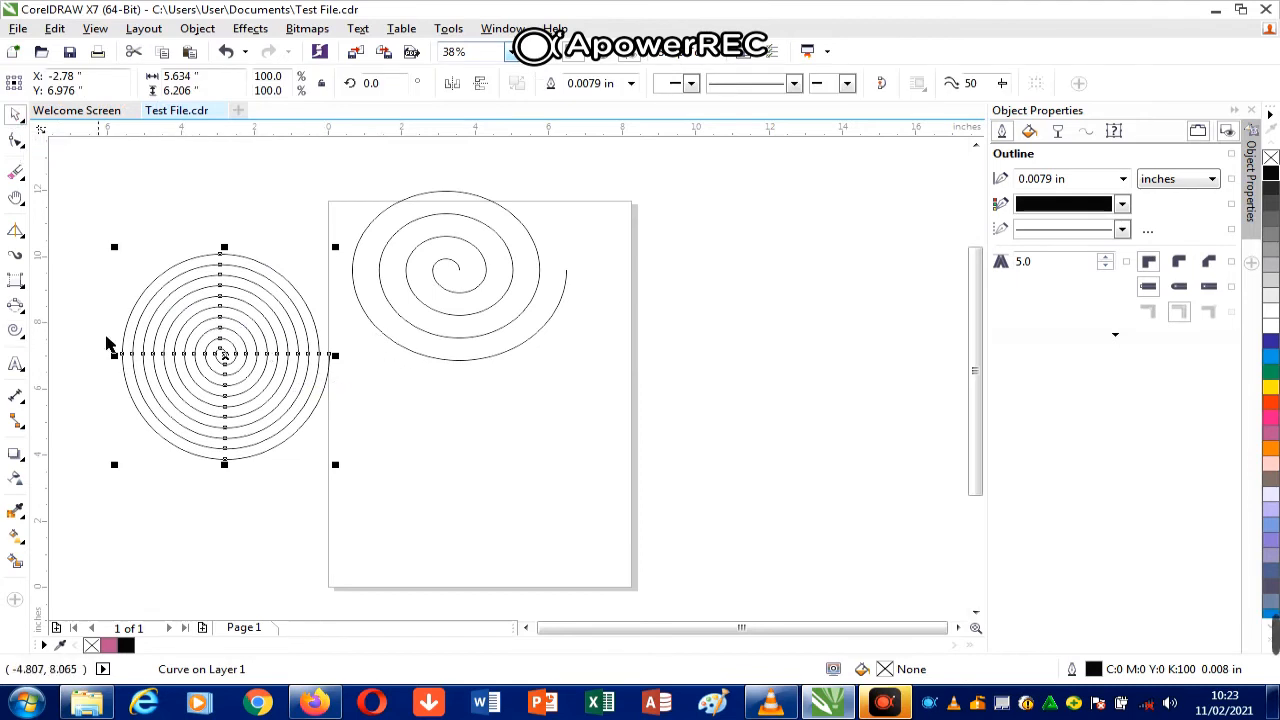
# Step: Draw two basic shapes: a parallelogram about 7.3 × 6.1 in over the first spiral and a bevelled frame about 4.8 × 6.6 in beside the page
pyautogui.click(16, 331)
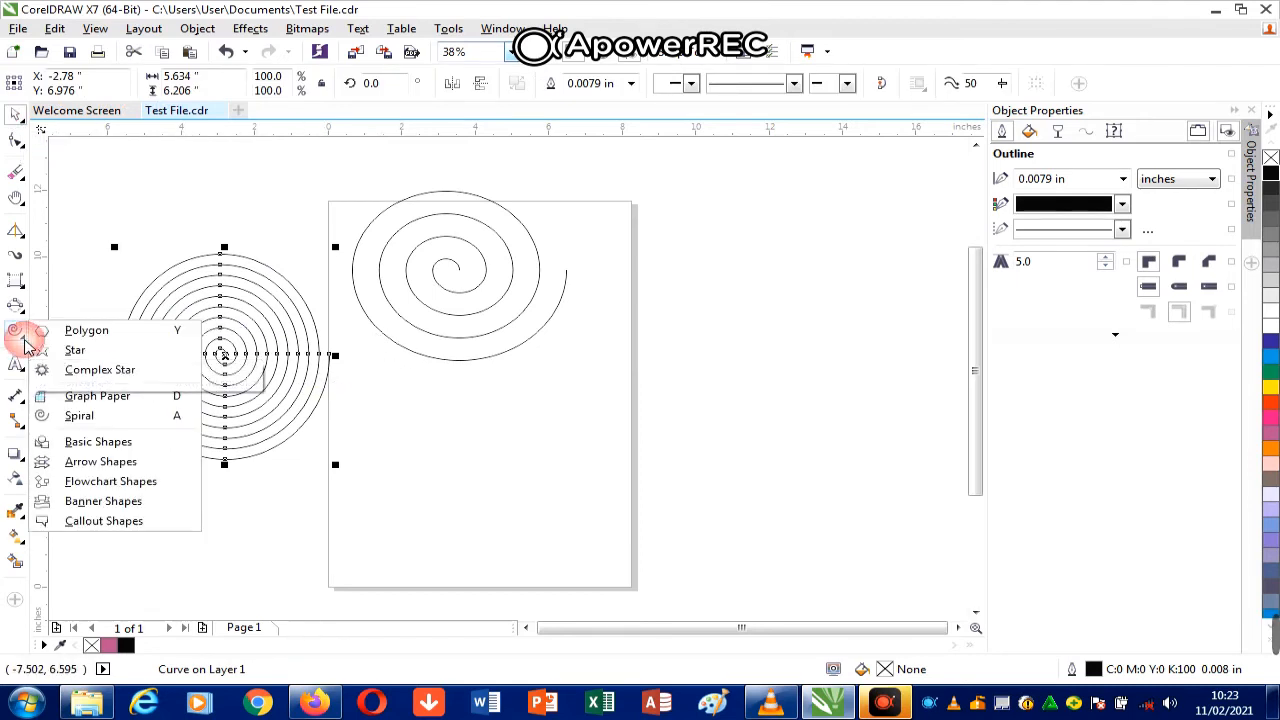
pyautogui.click(119, 447)
pyautogui.moveTo(373, 187); pyautogui.dragTo(654, 398)
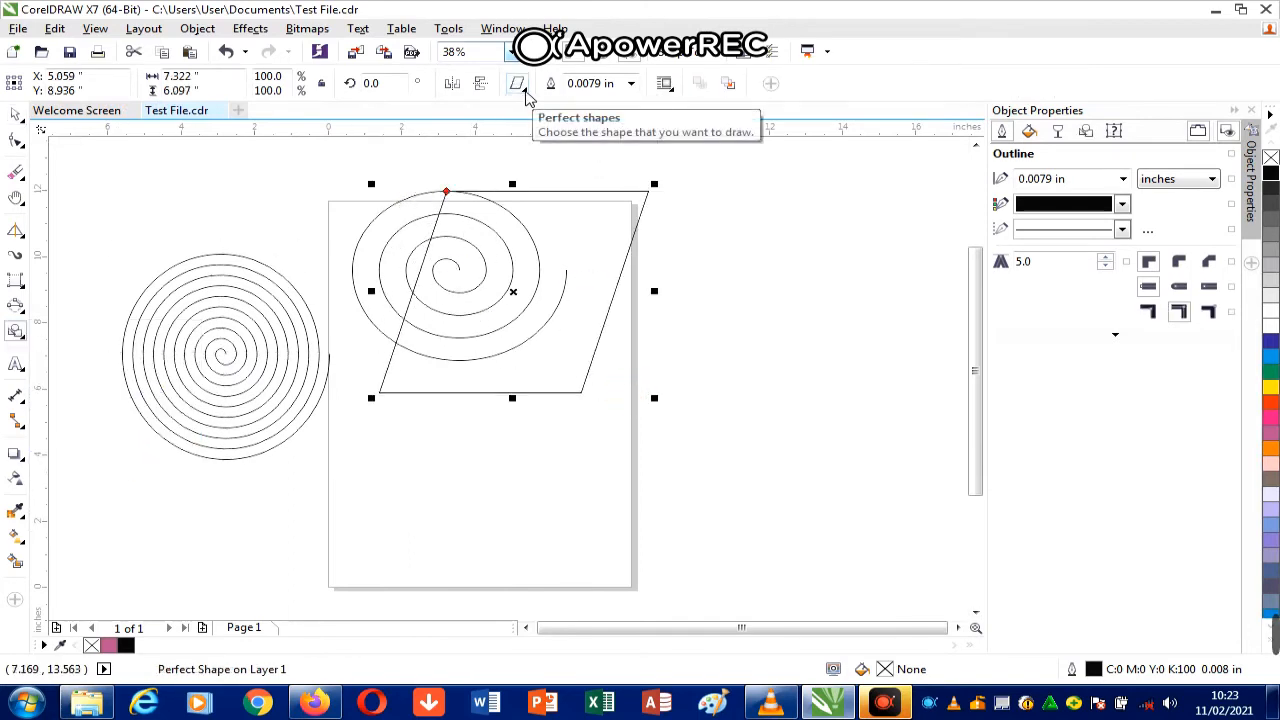
pyautogui.click(520, 87)
pyautogui.click(525, 138)
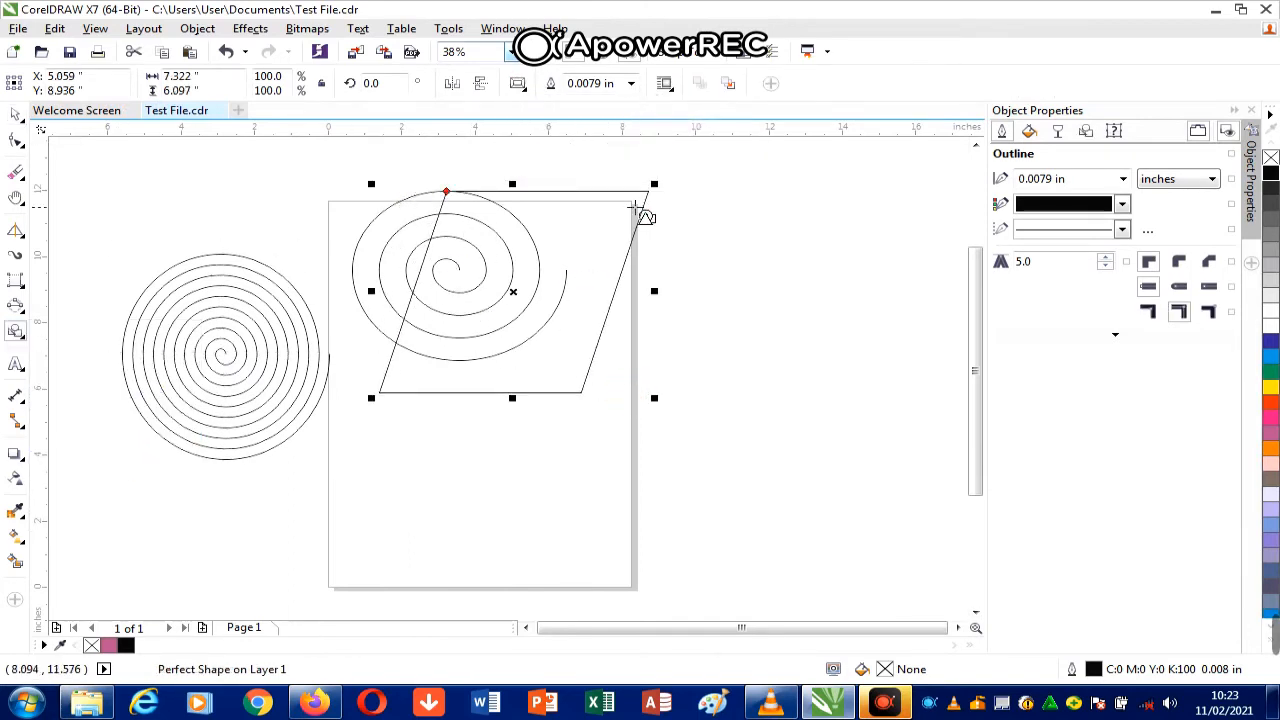
pyautogui.moveTo(638, 208); pyautogui.dragTo(815, 430)
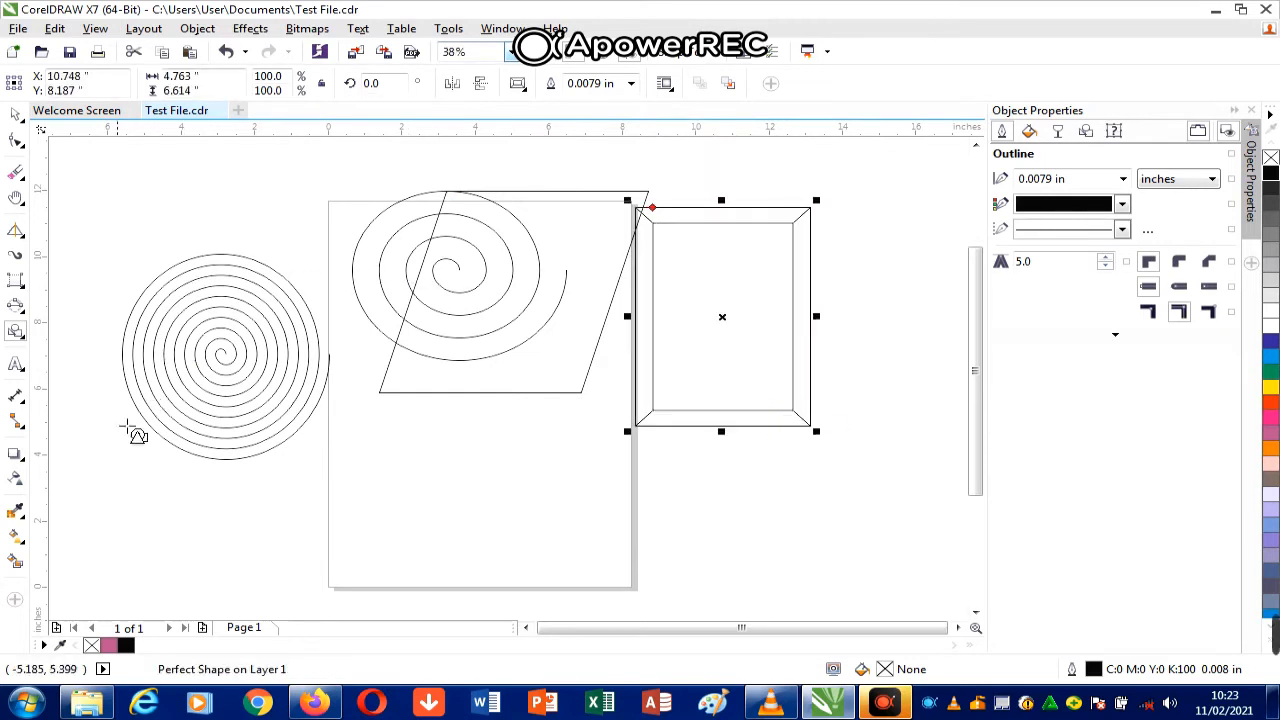
# Step: Draw two arrow shapes: a right-pointing arrow about 7.6 × 4.9 in and a down-arrow callout about 2.4 × 8.1 in
pyautogui.click(28, 342)
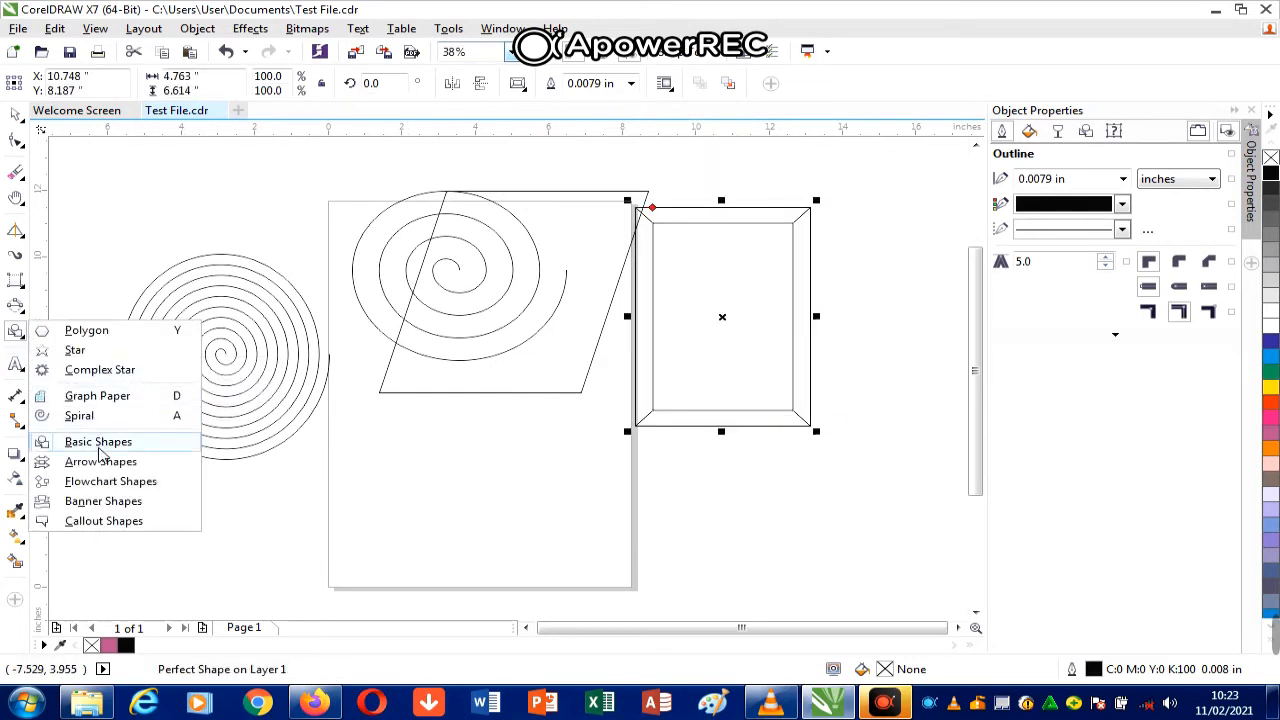
pyautogui.click(100, 461)
pyautogui.moveTo(212, 230); pyautogui.dragTo(498, 398)
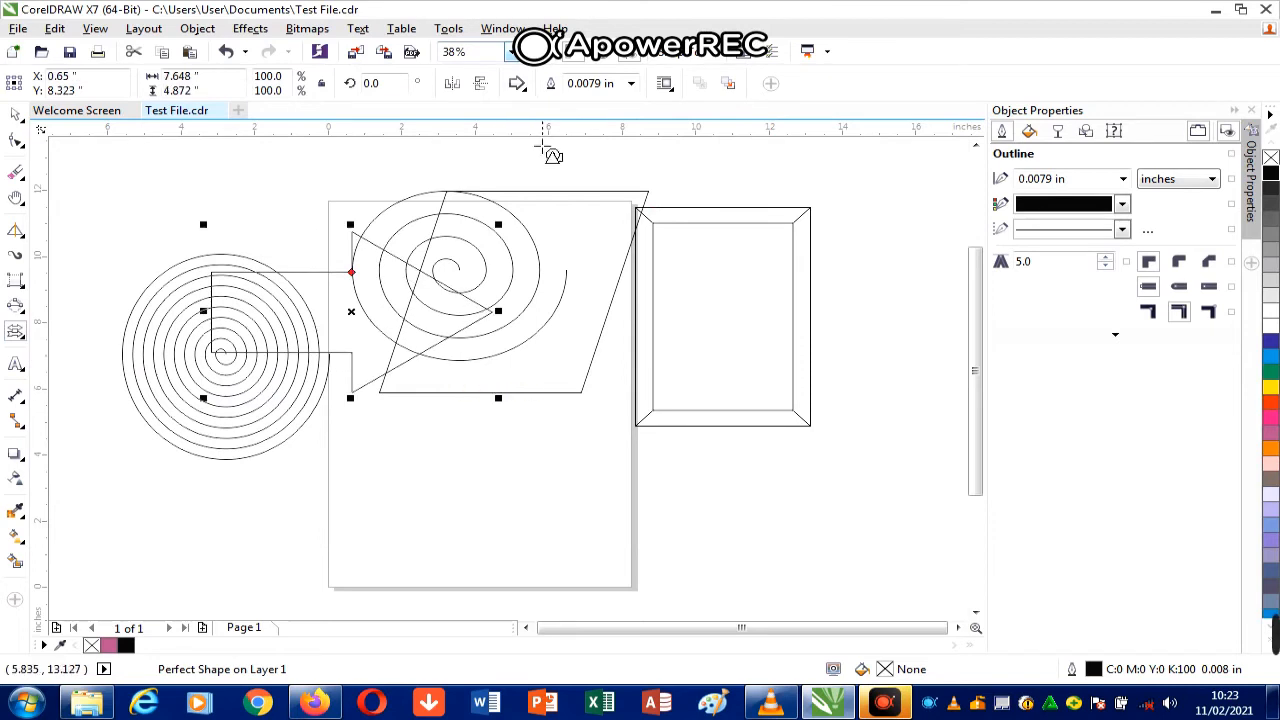
pyautogui.click(520, 86)
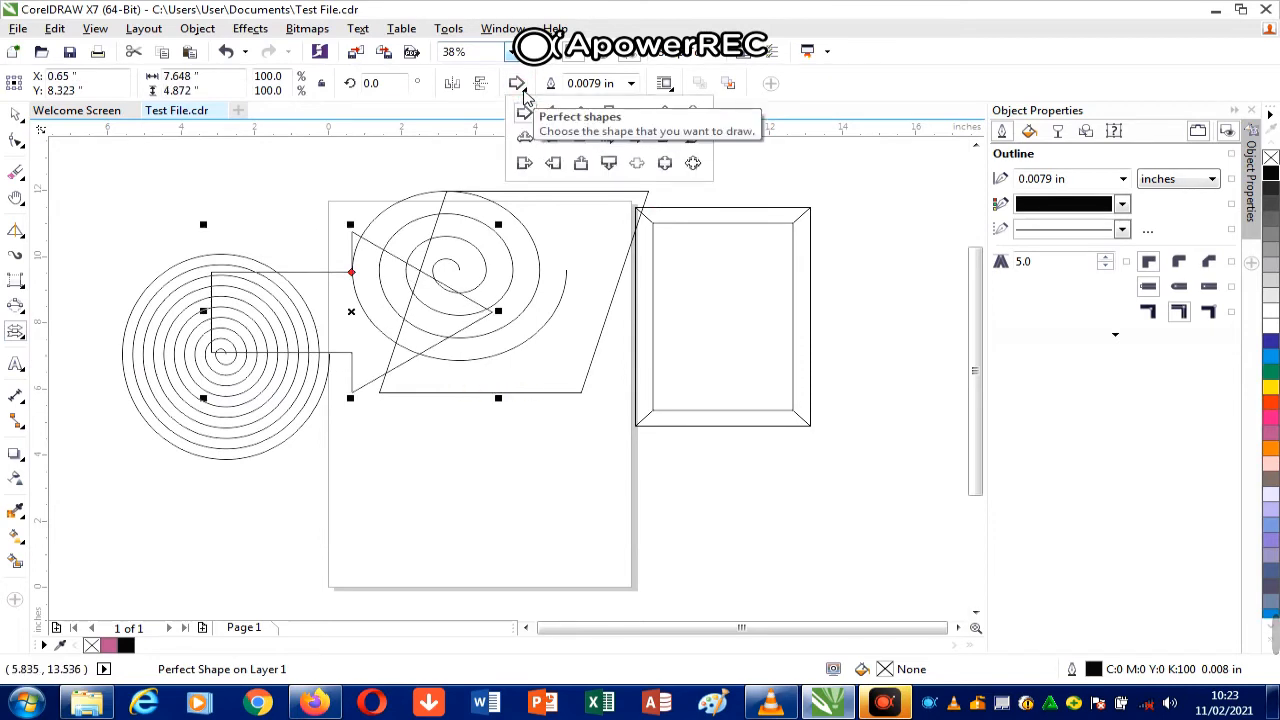
pyautogui.click(608, 162)
pyautogui.moveTo(559, 184); pyautogui.dragTo(660, 460)
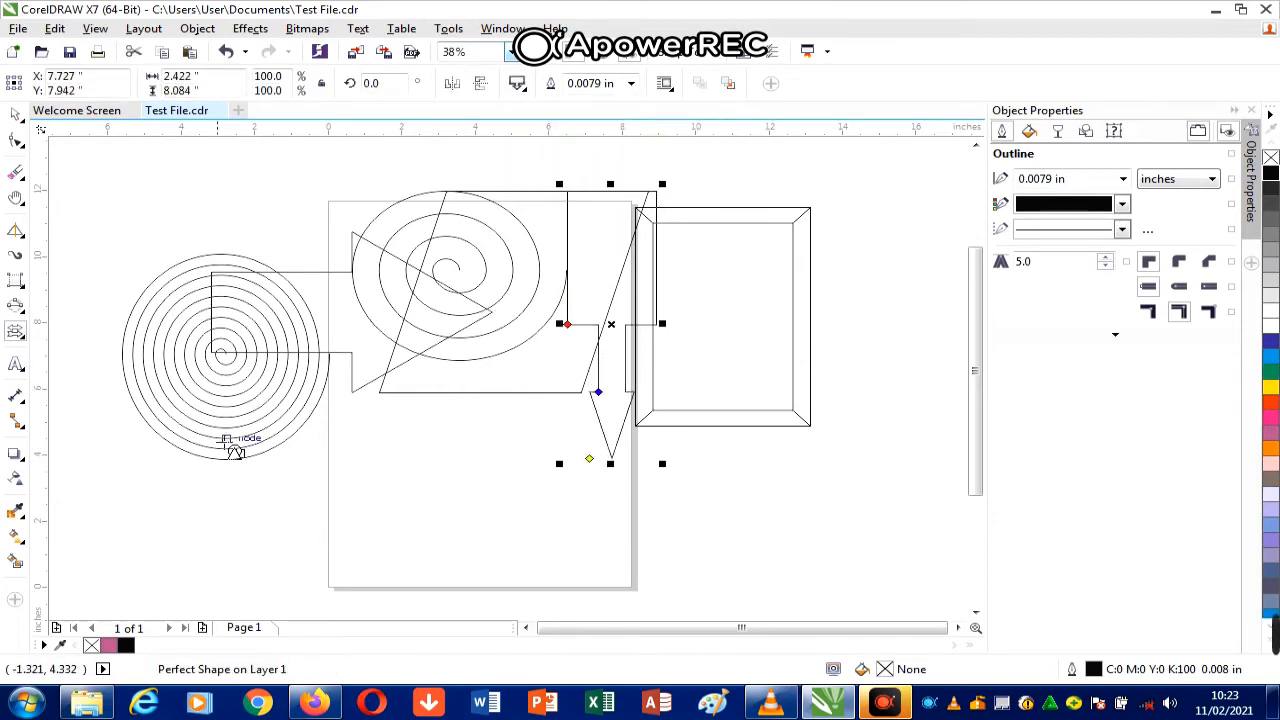
# Step: Delete all the spirals, basic shapes and arrows from the drawing
pyautogui.hotkey('ctrl', 'a')
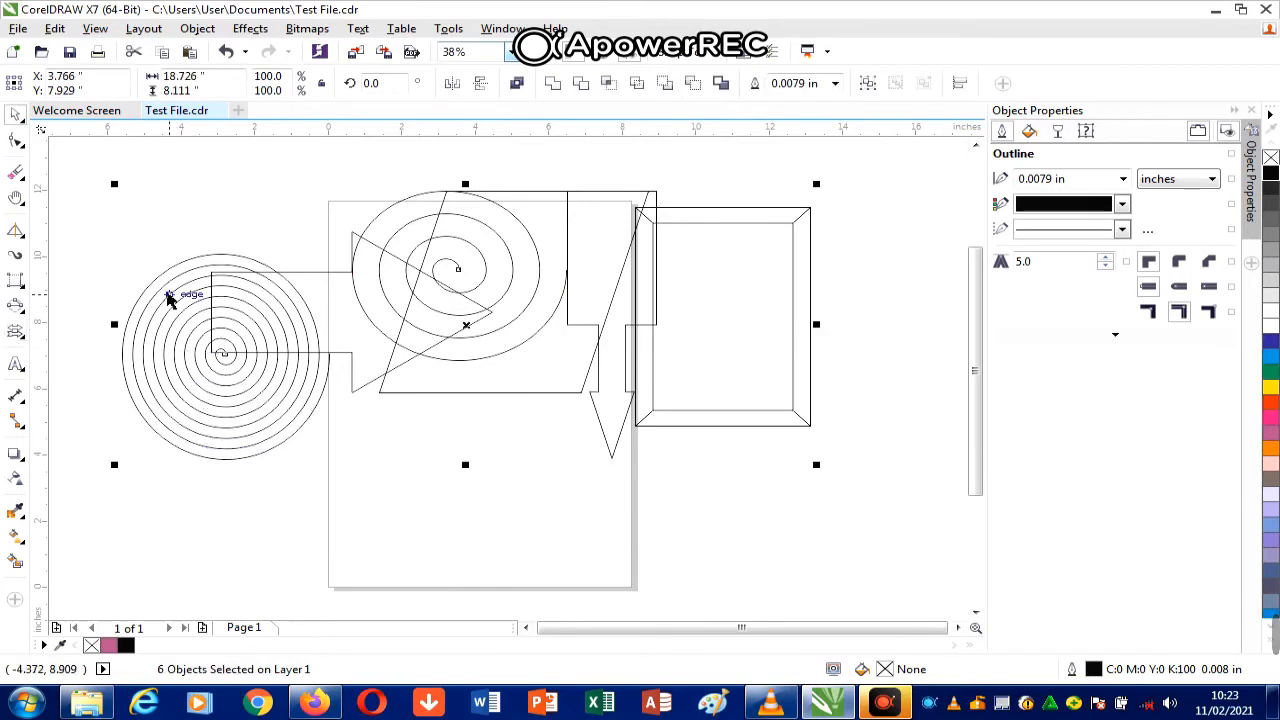
pyautogui.press('Delete')
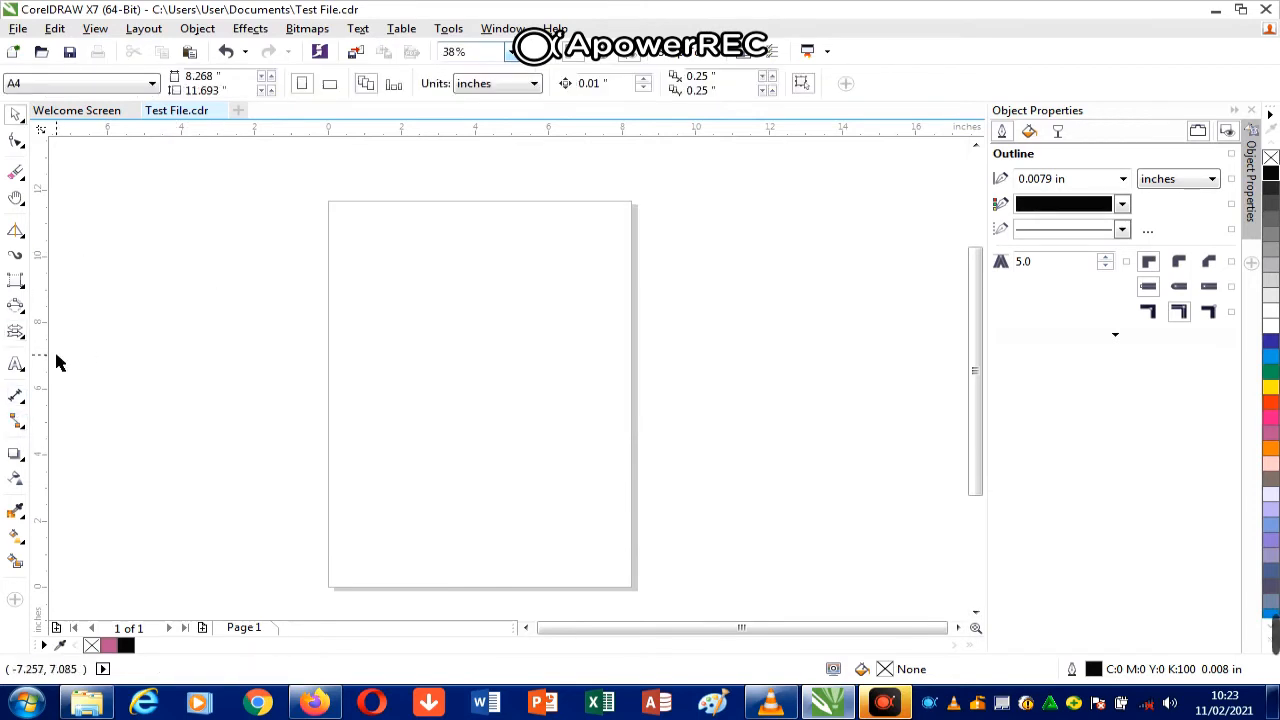
# Step: Draw two flowchart shapes: a parallelogram about 5.1 × 5.5 in and a circle with a tail about 4.6 × 4.6 in
pyautogui.click(20, 335)
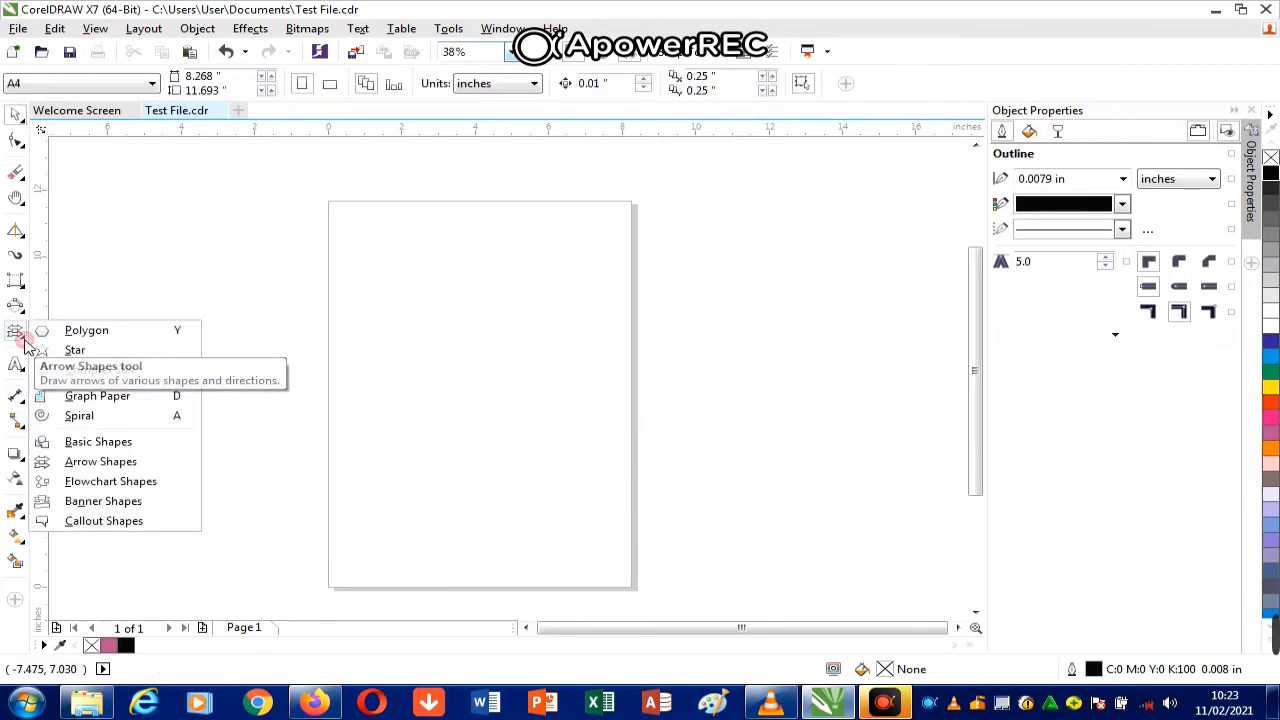
pyautogui.click(110, 481)
pyautogui.moveTo(285, 229); pyautogui.dragTo(470, 413)
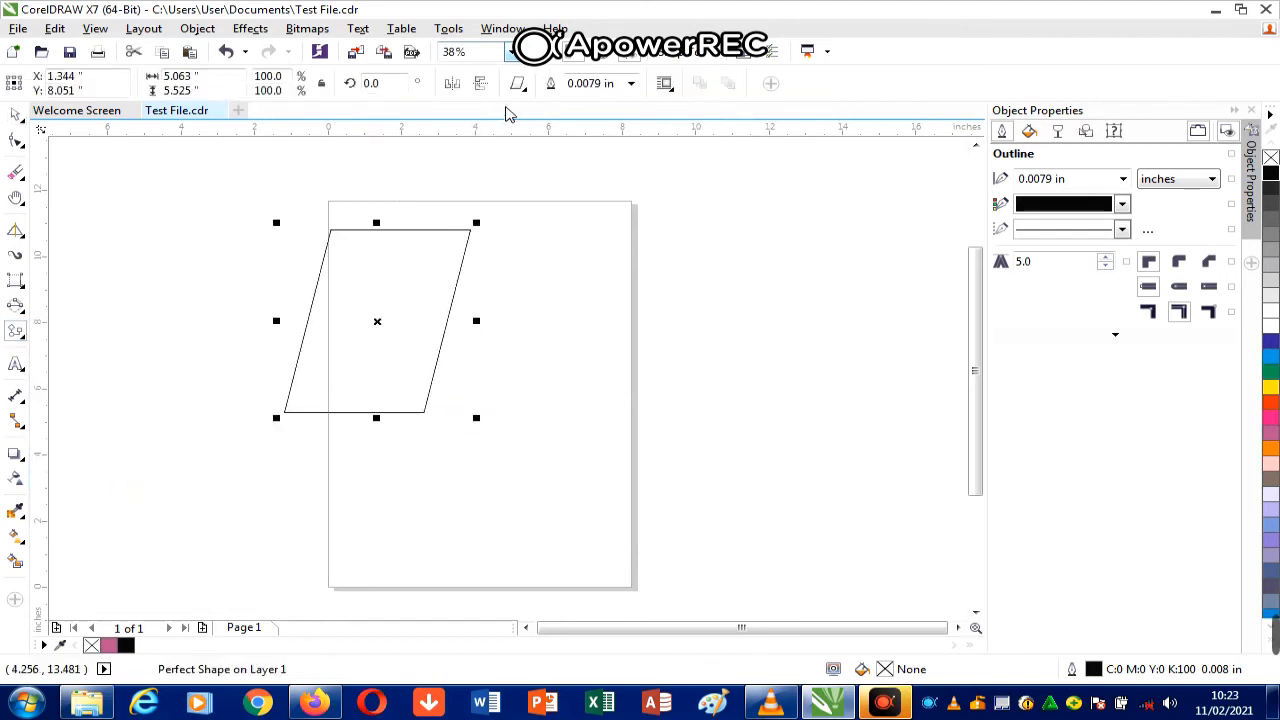
pyautogui.click(518, 84)
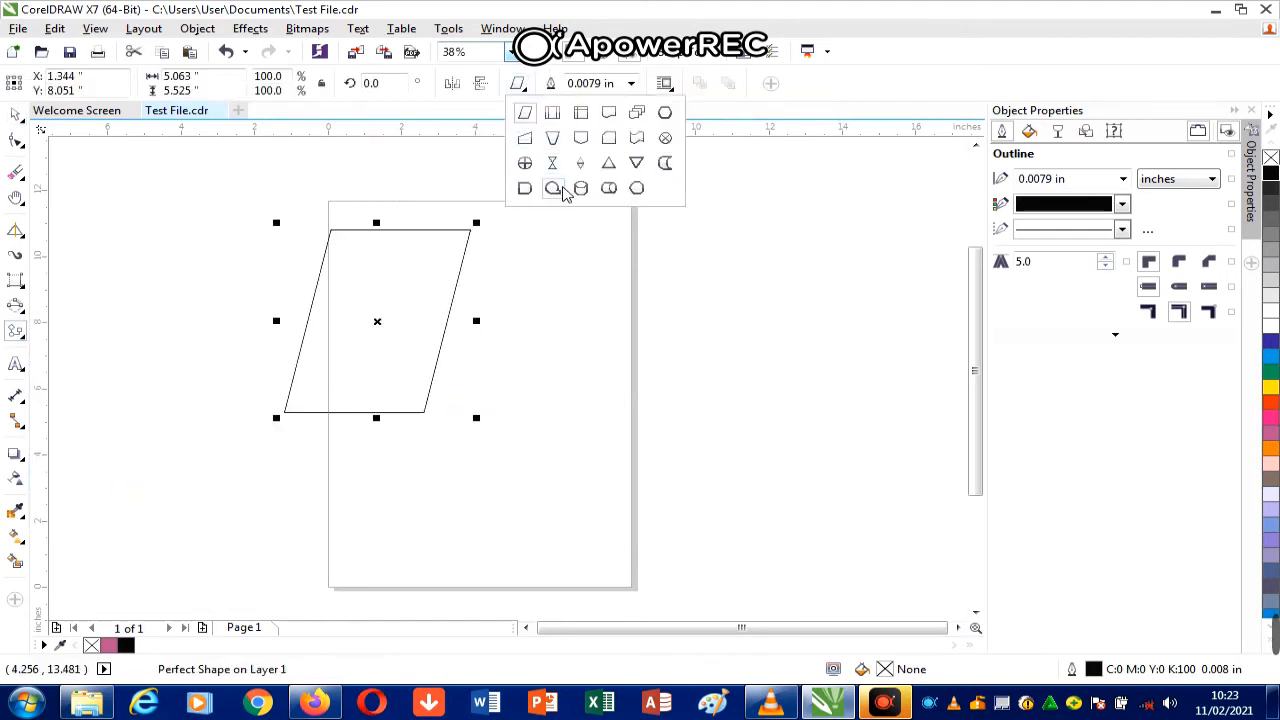
pyautogui.click(563, 189)
pyautogui.moveTo(498, 265); pyautogui.dragTo(681, 430)
pyautogui.click(15, 114)
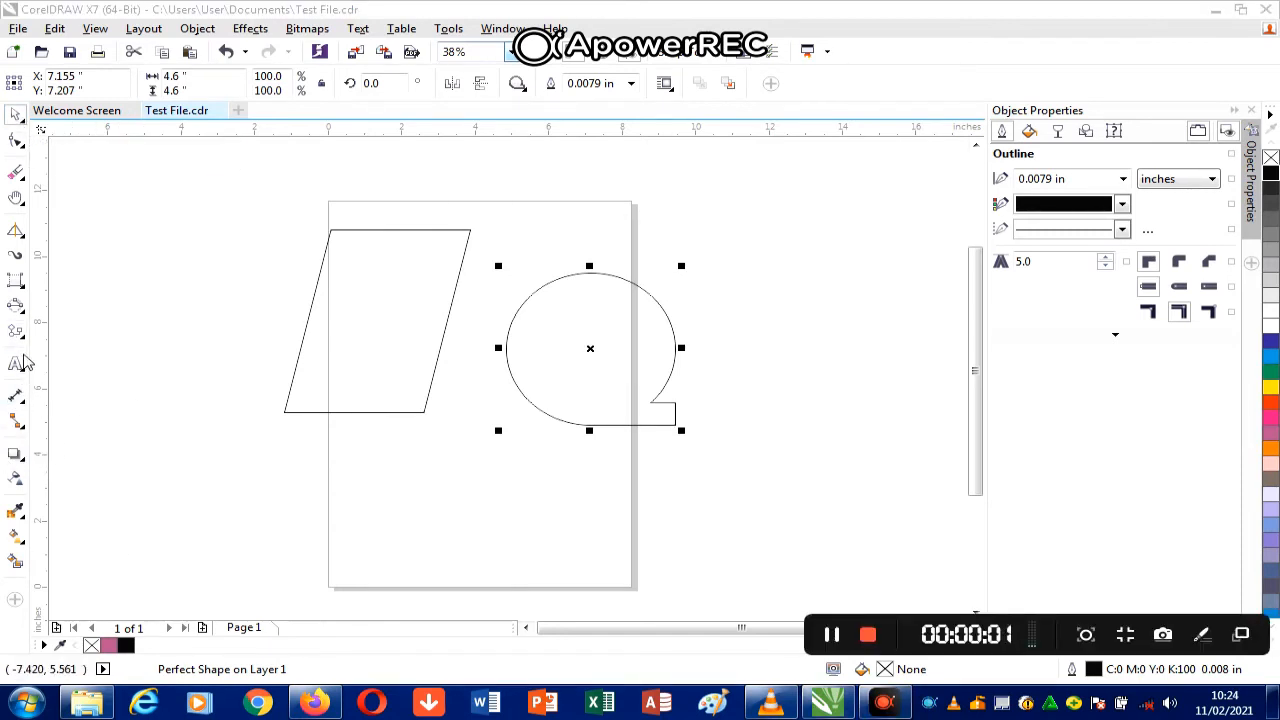
# Step: Draw two banner shapes: a folded ribbon about 8.8 × 4.3 in and an irregular starburst about 7.5 × 7.1 in
pyautogui.click(23, 340)
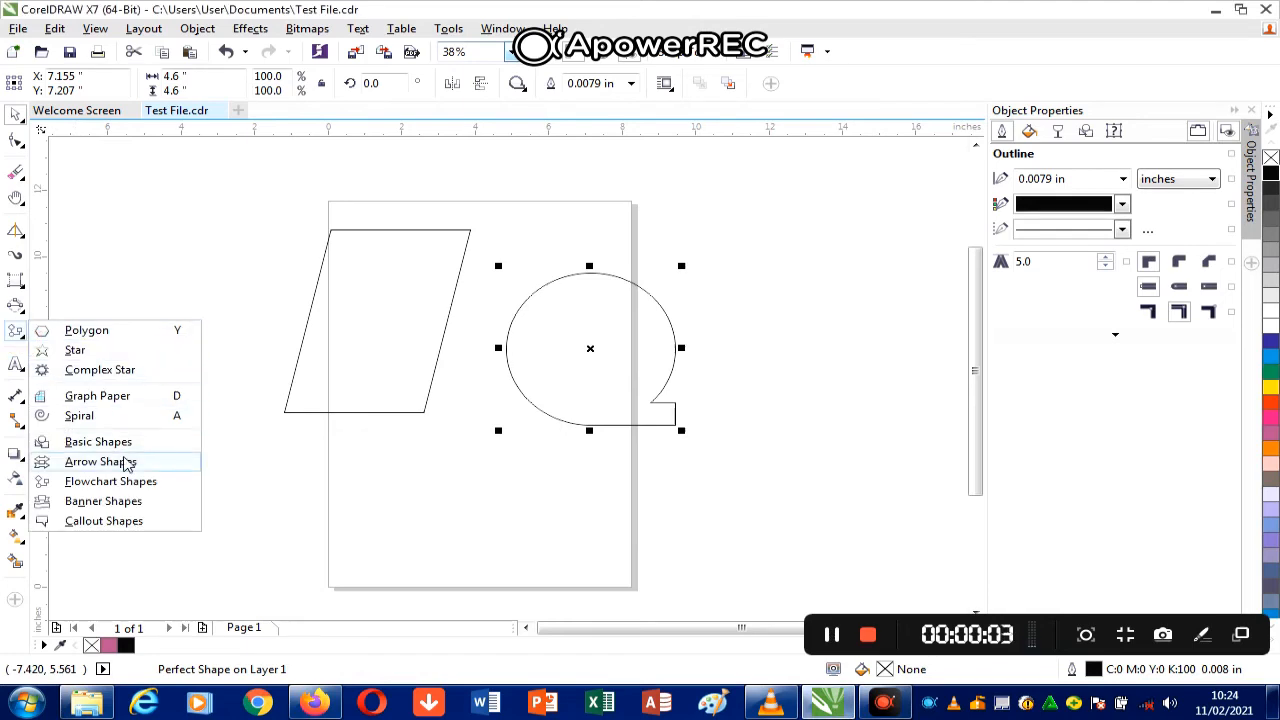
pyautogui.click(120, 501)
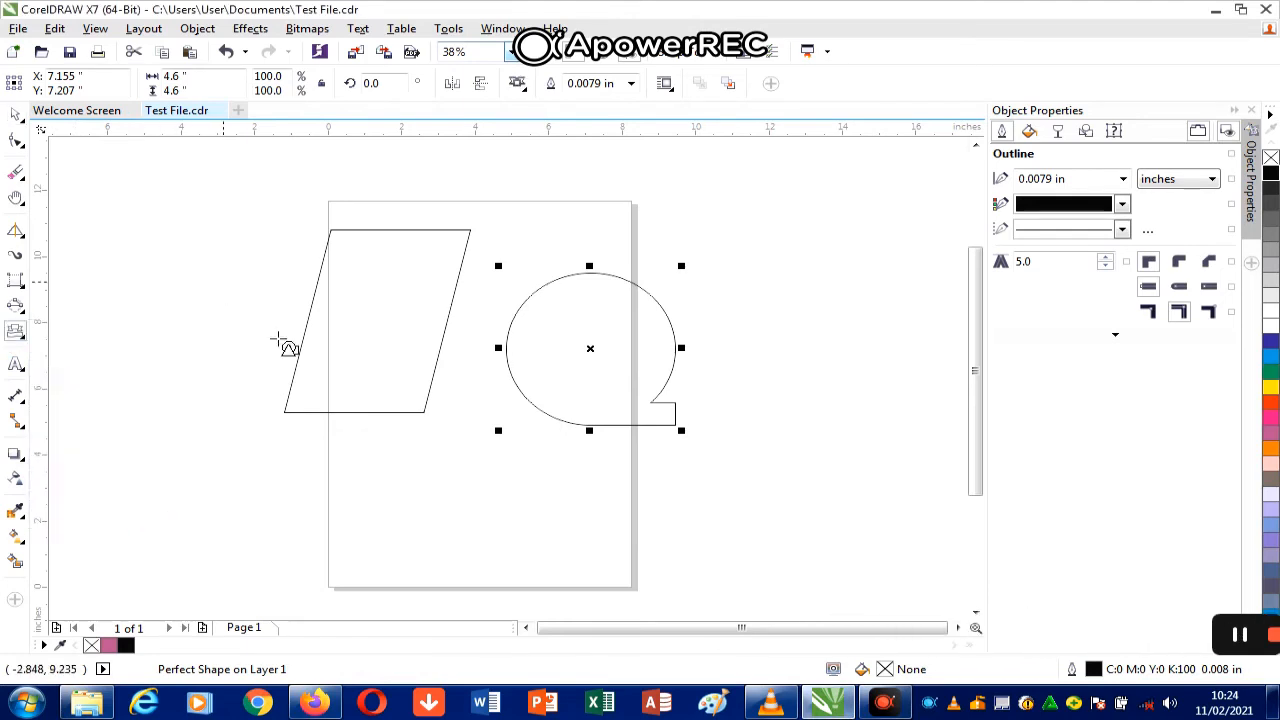
pyautogui.moveTo(215, 274); pyautogui.dragTo(552, 428)
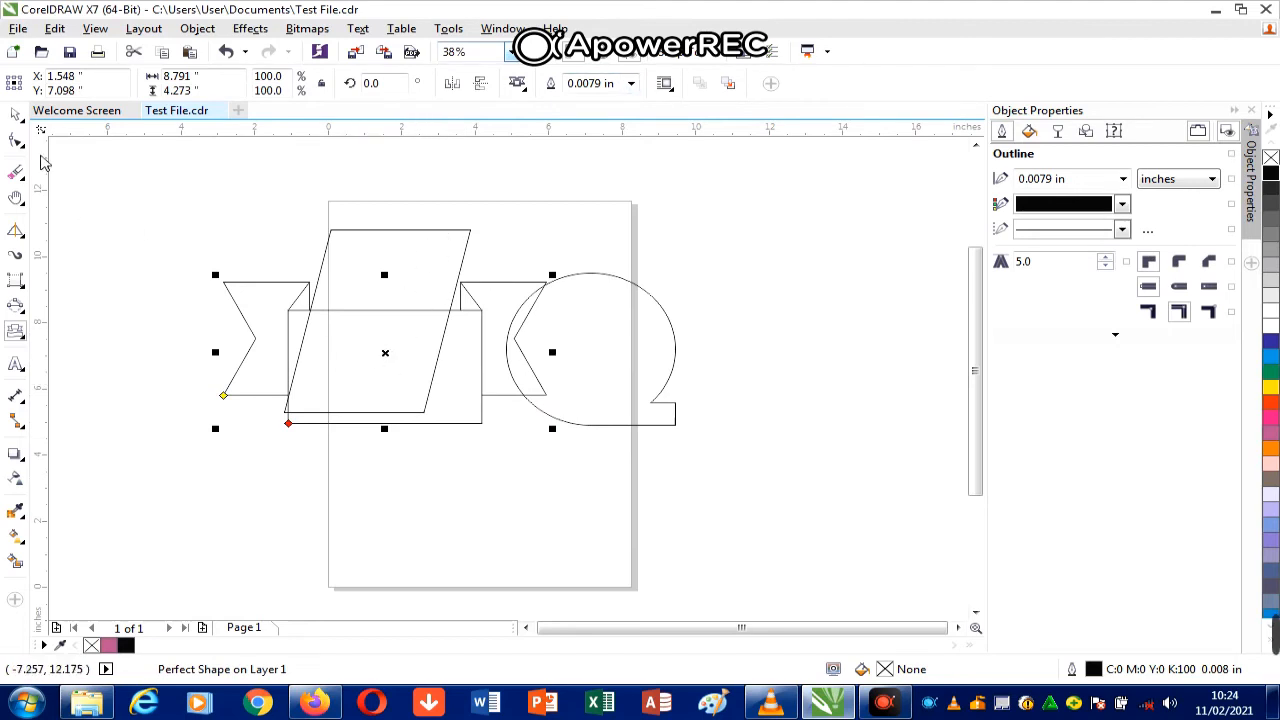
pyautogui.click(519, 83)
pyautogui.click(609, 113)
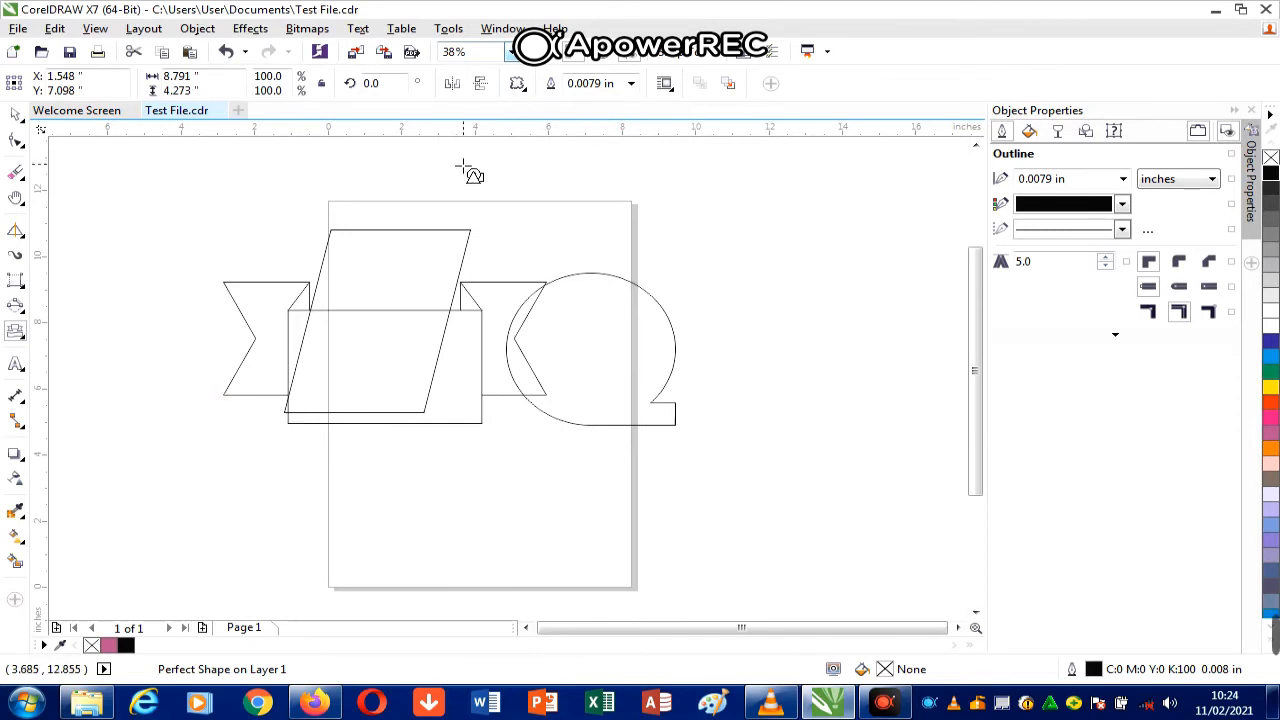
pyautogui.moveTo(455, 157); pyautogui.dragTo(746, 404)
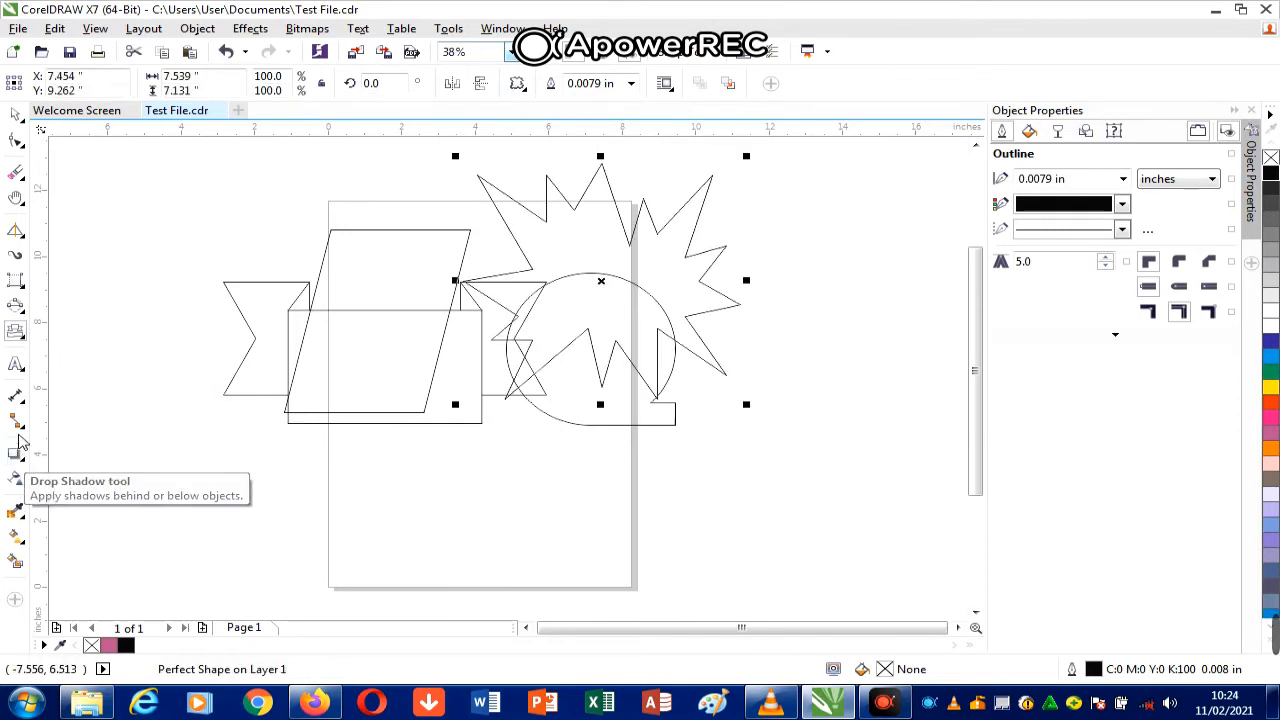
# Step: Draw two callout shapes: a rectangular callout about 7.4 × 6.7 in and a round callout about 5.4 × 5.9 in
pyautogui.click(26, 342)
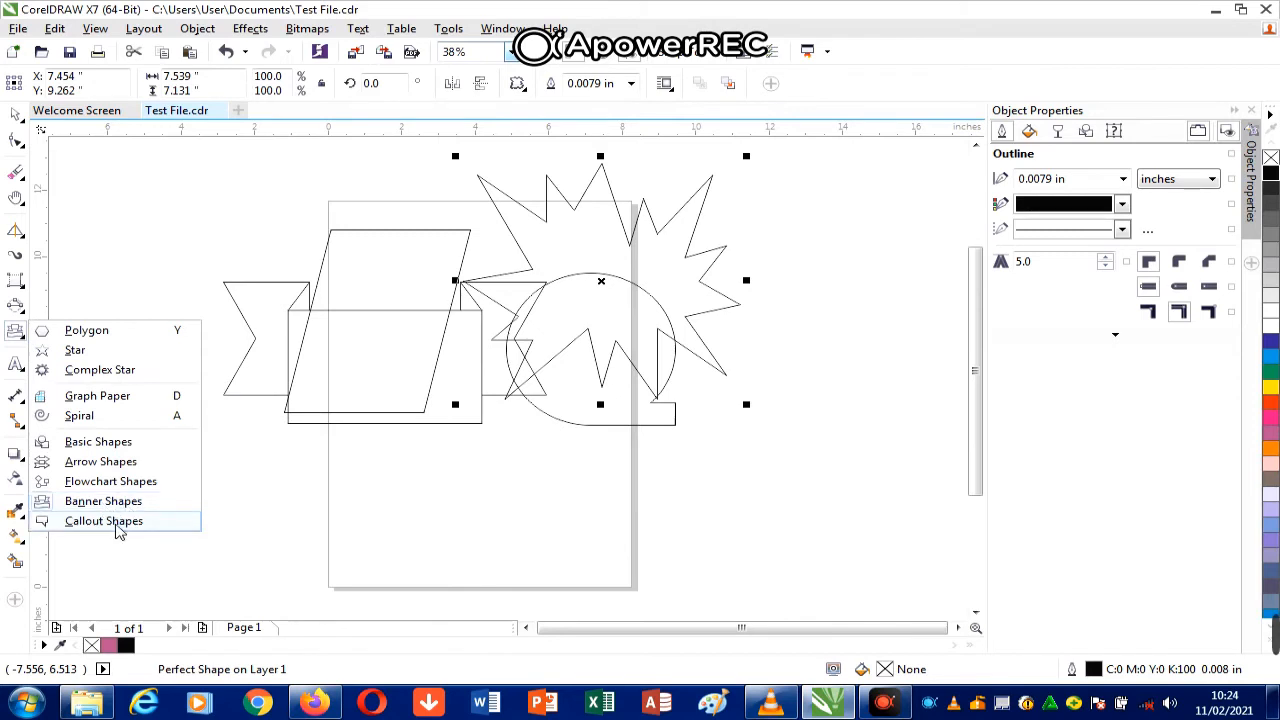
pyautogui.click(104, 521)
pyautogui.moveTo(120, 262); pyautogui.dragTo(403, 492)
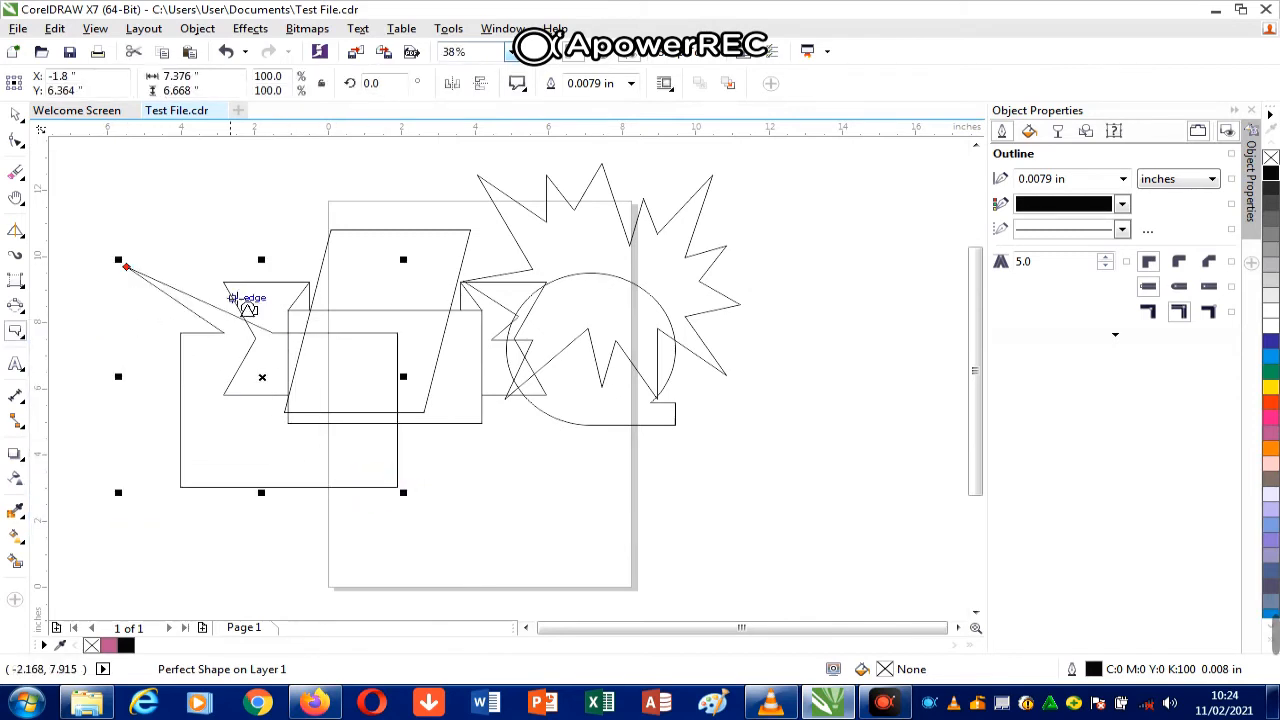
pyautogui.click(517, 84)
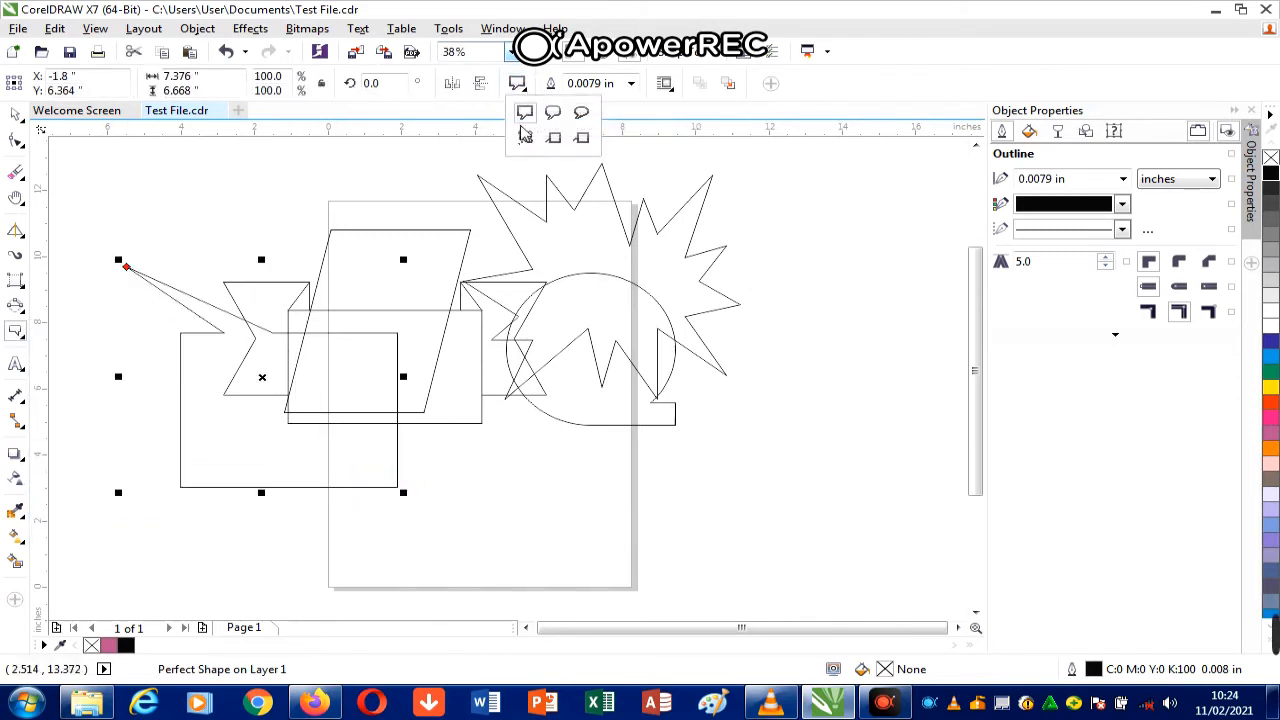
pyautogui.click(585, 113)
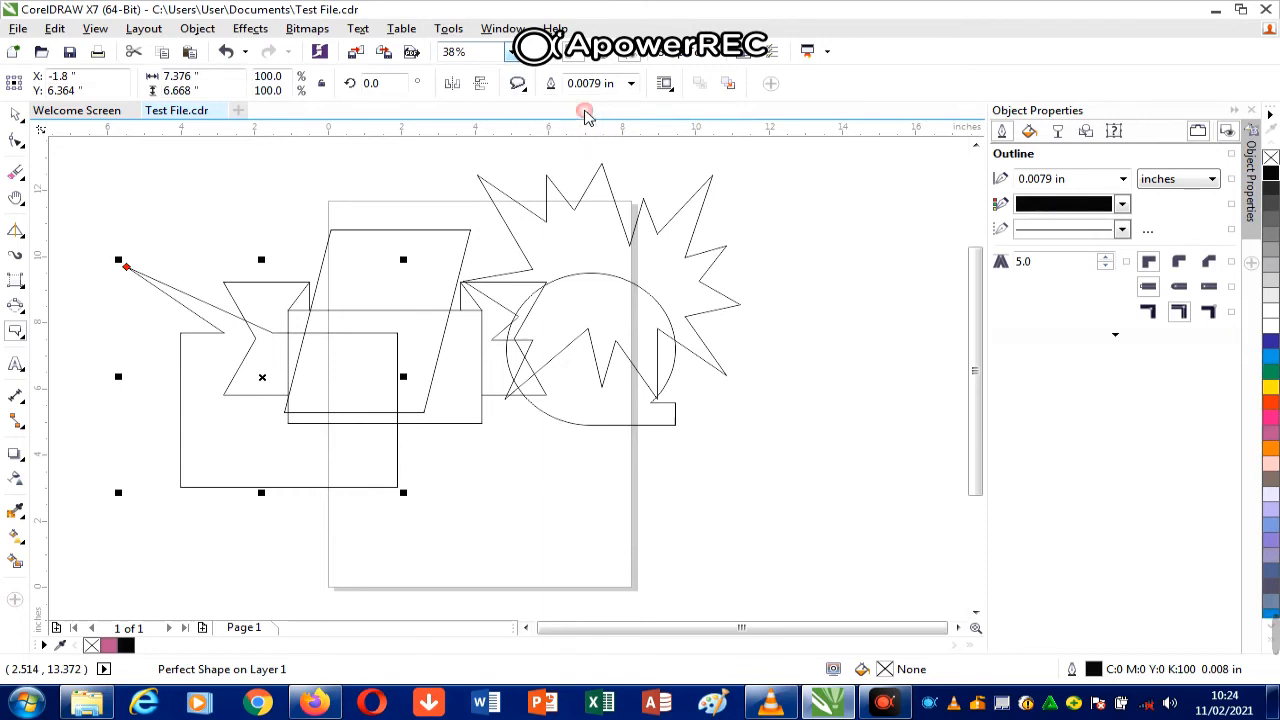
pyautogui.moveTo(810, 320); pyautogui.dragTo(603, 521)
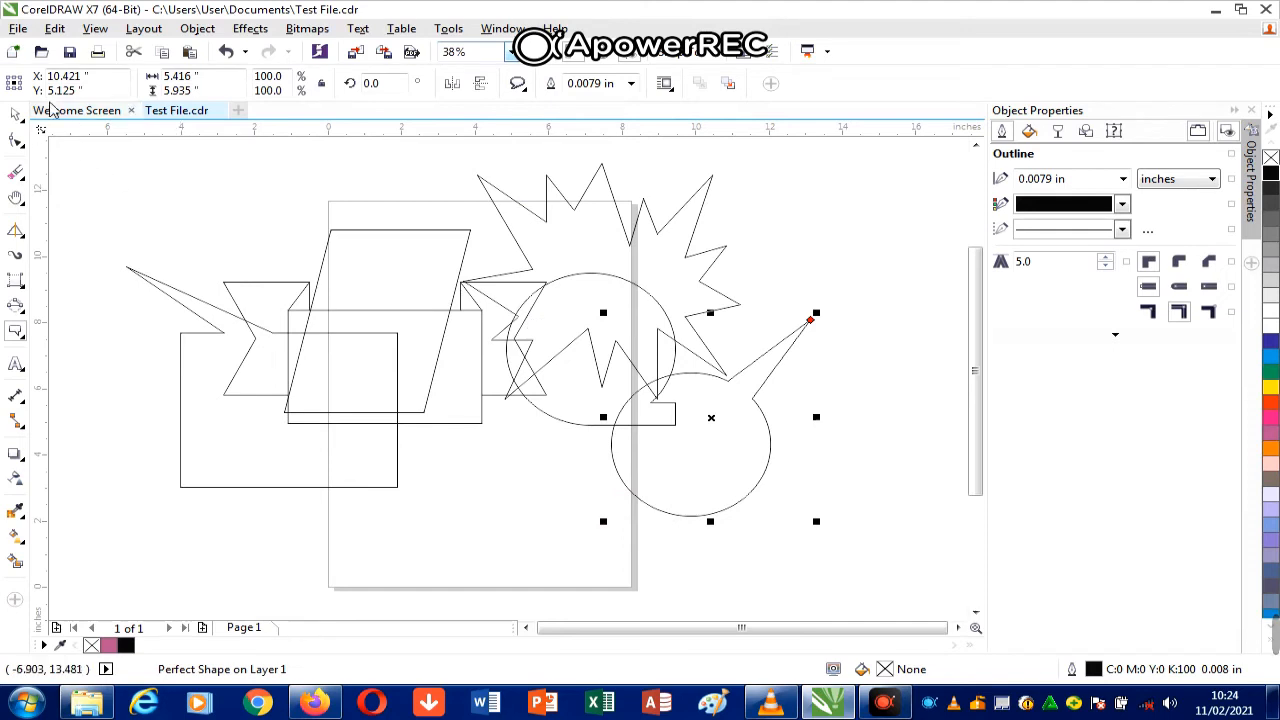
# Step: Delete all the flowchart, banner and callout shapes from the drawing
pyautogui.click(14, 118)
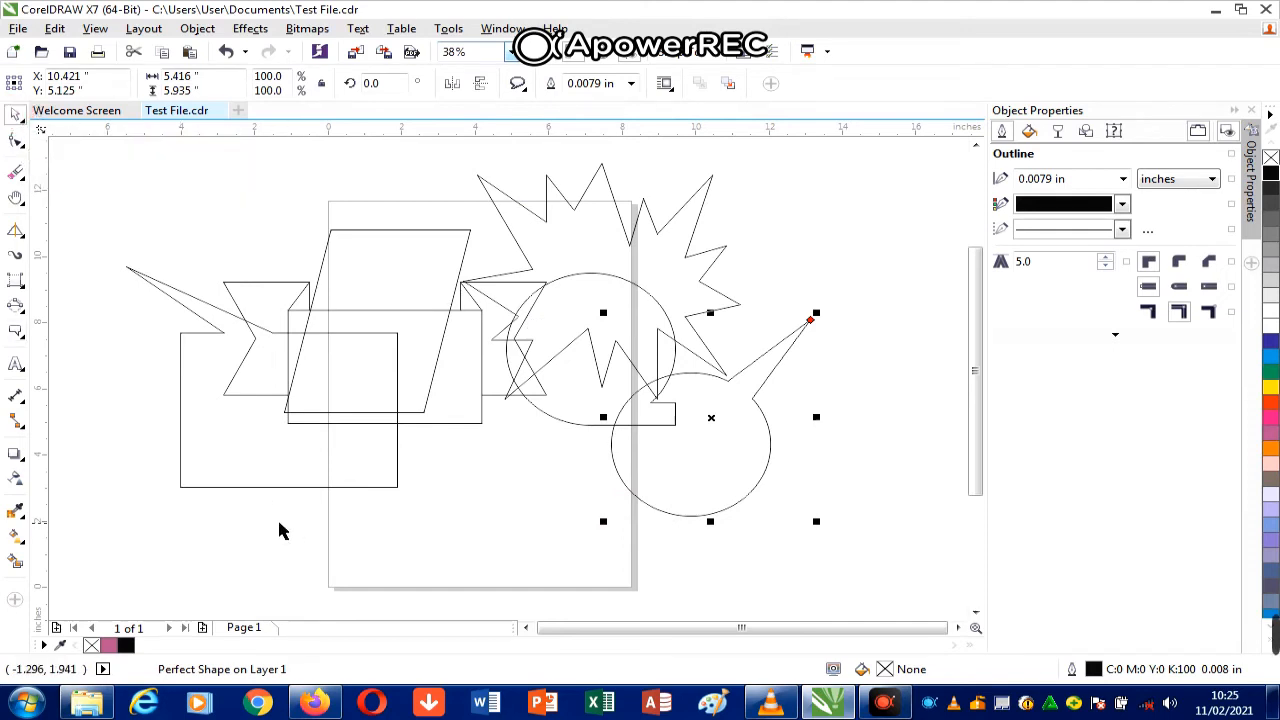
pyautogui.hotkey('ctrl', 'a')
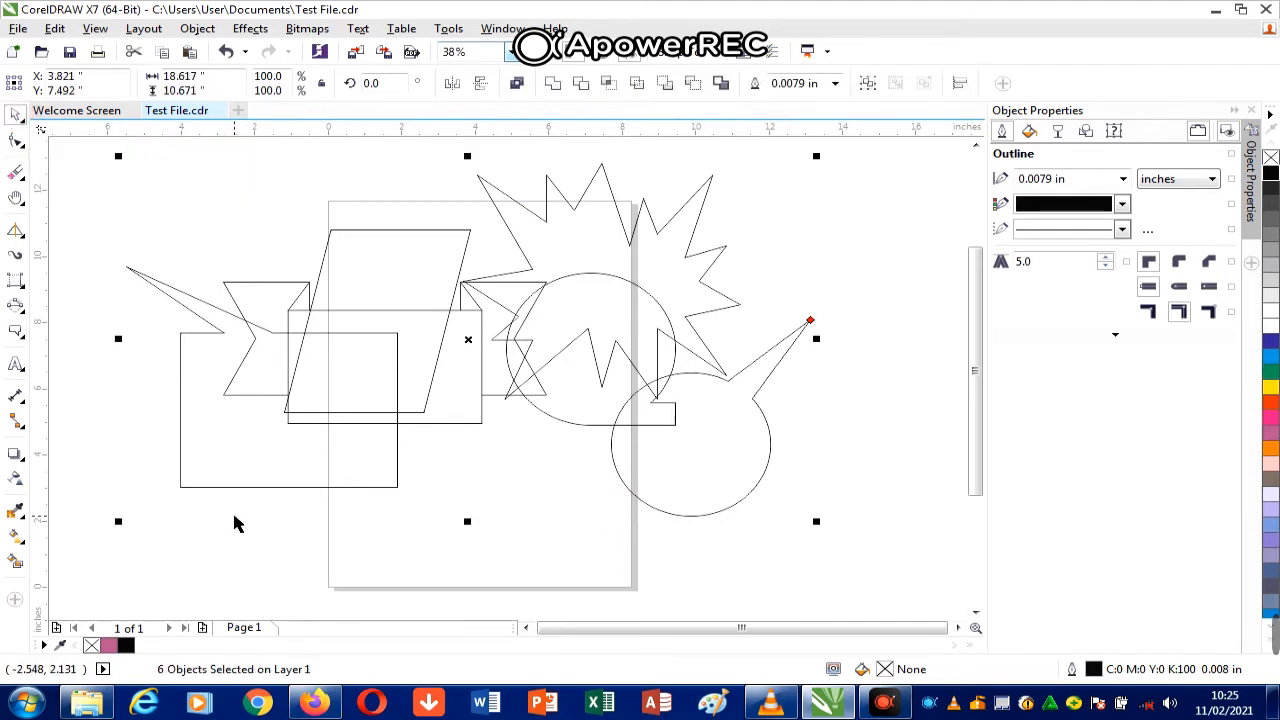
pyautogui.press('Delete')
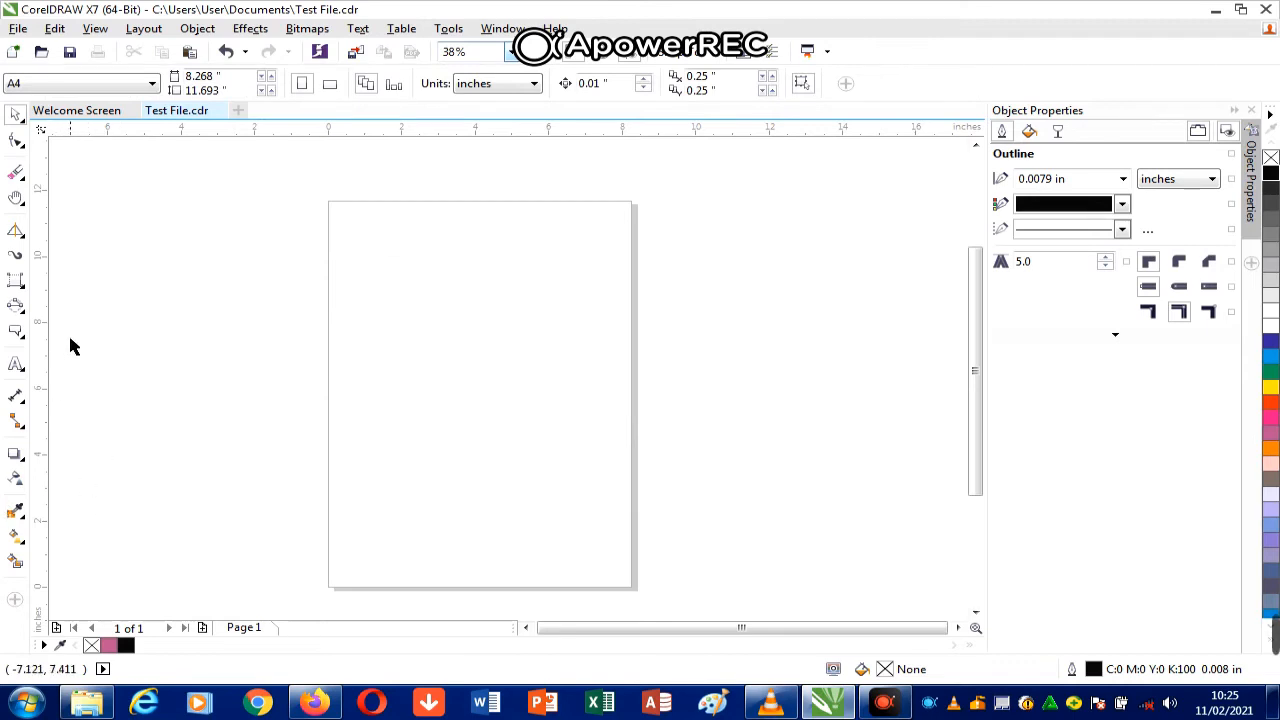
# Step: Add the artistic text "asdfsdfasdfsdfasdfasd" in the upper part of the page
pyautogui.click(20, 370)
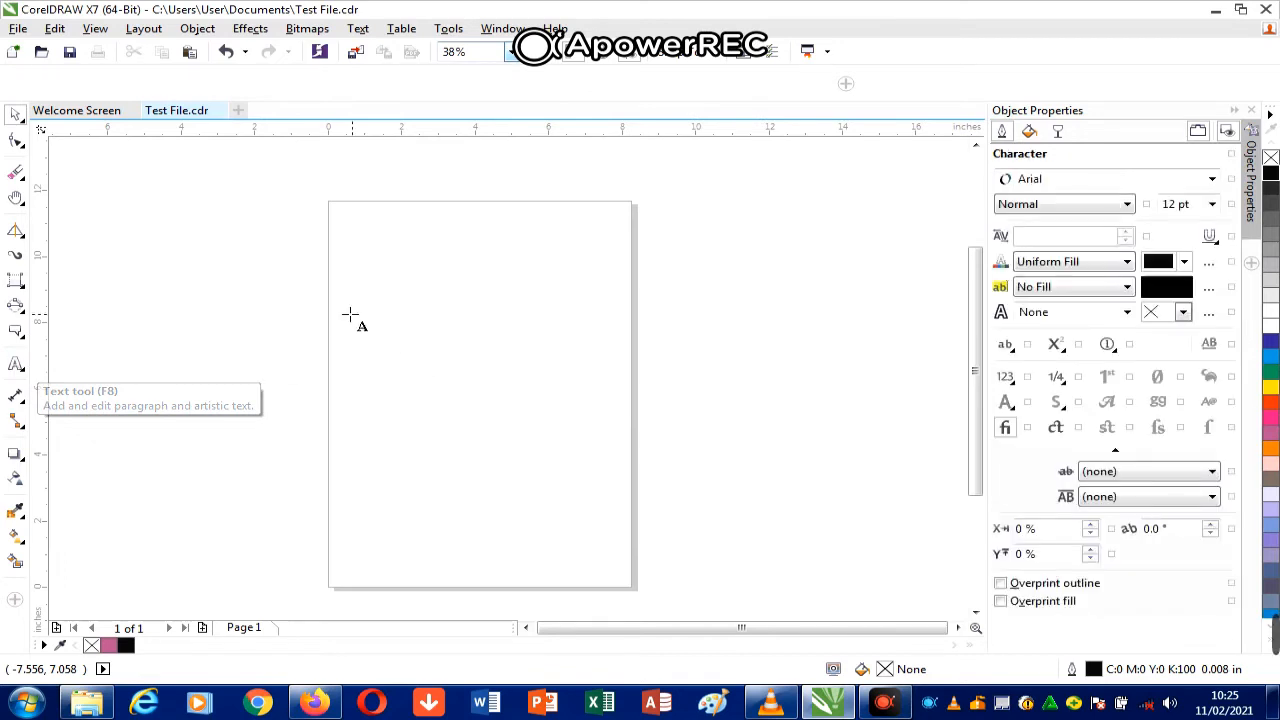
pyautogui.click(363, 281)
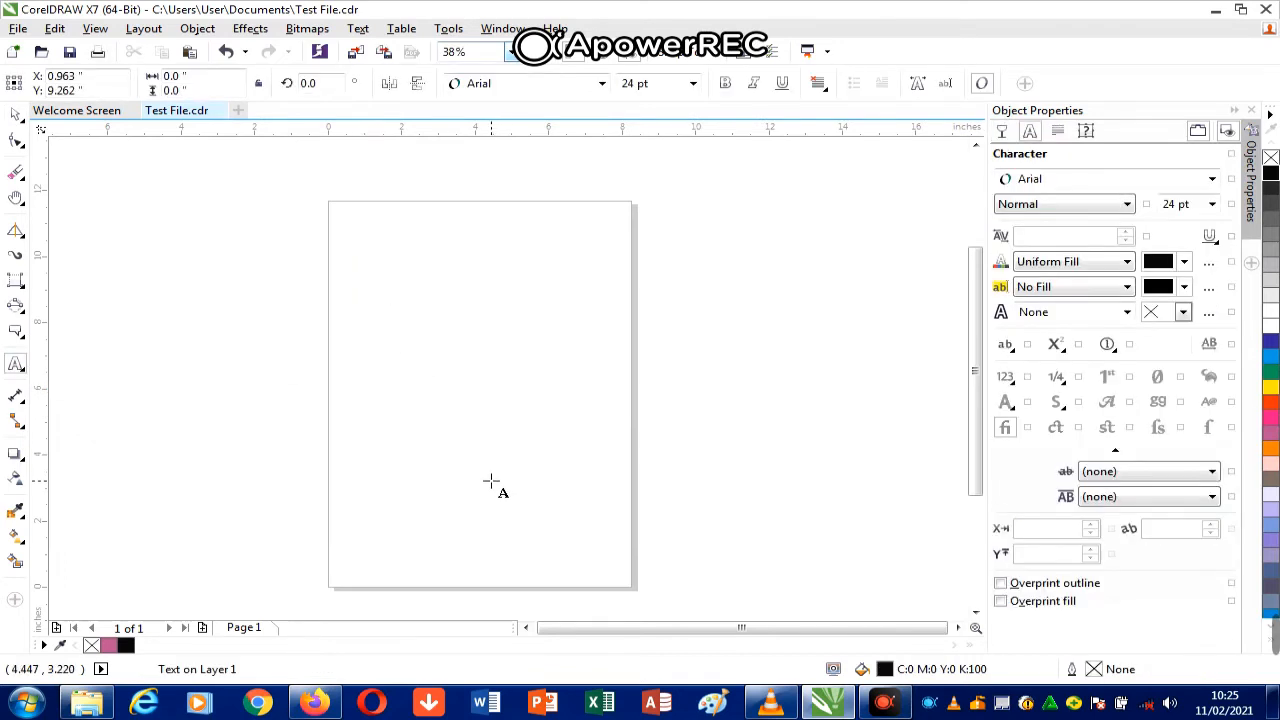
pyautogui.write('asdfsdfasdfsdfasdfasd')
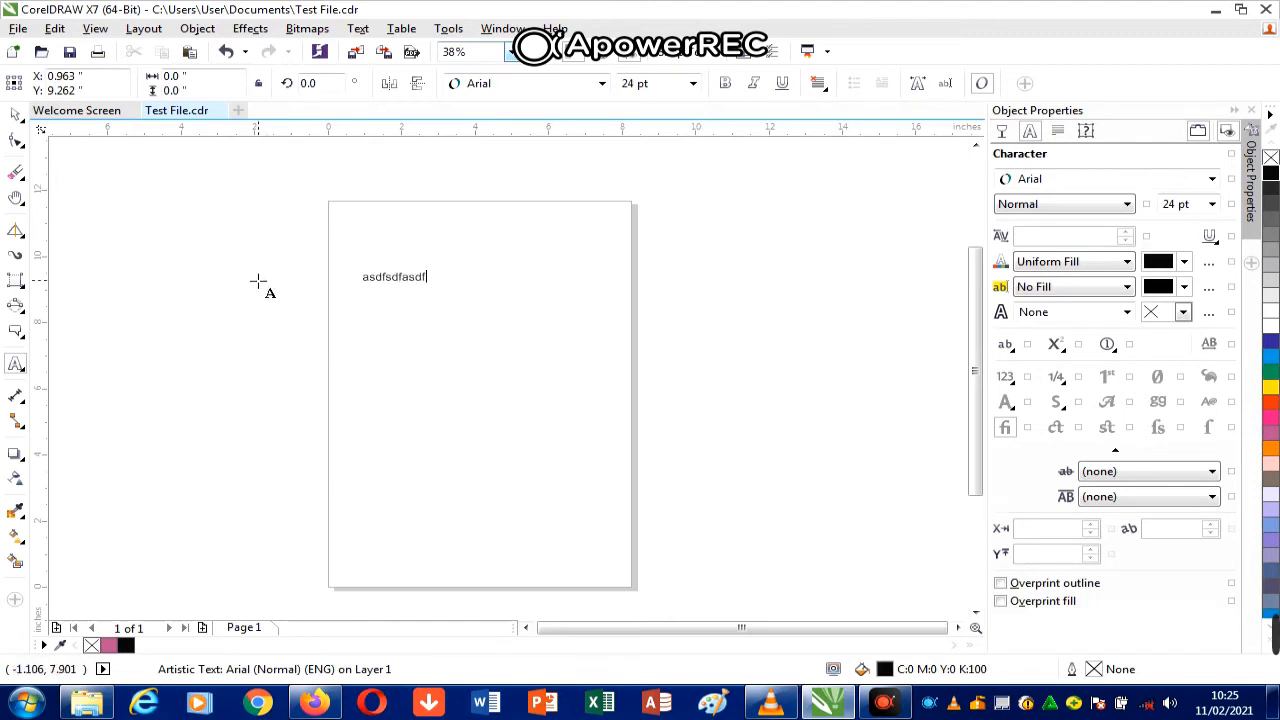
pyautogui.click(15, 114)
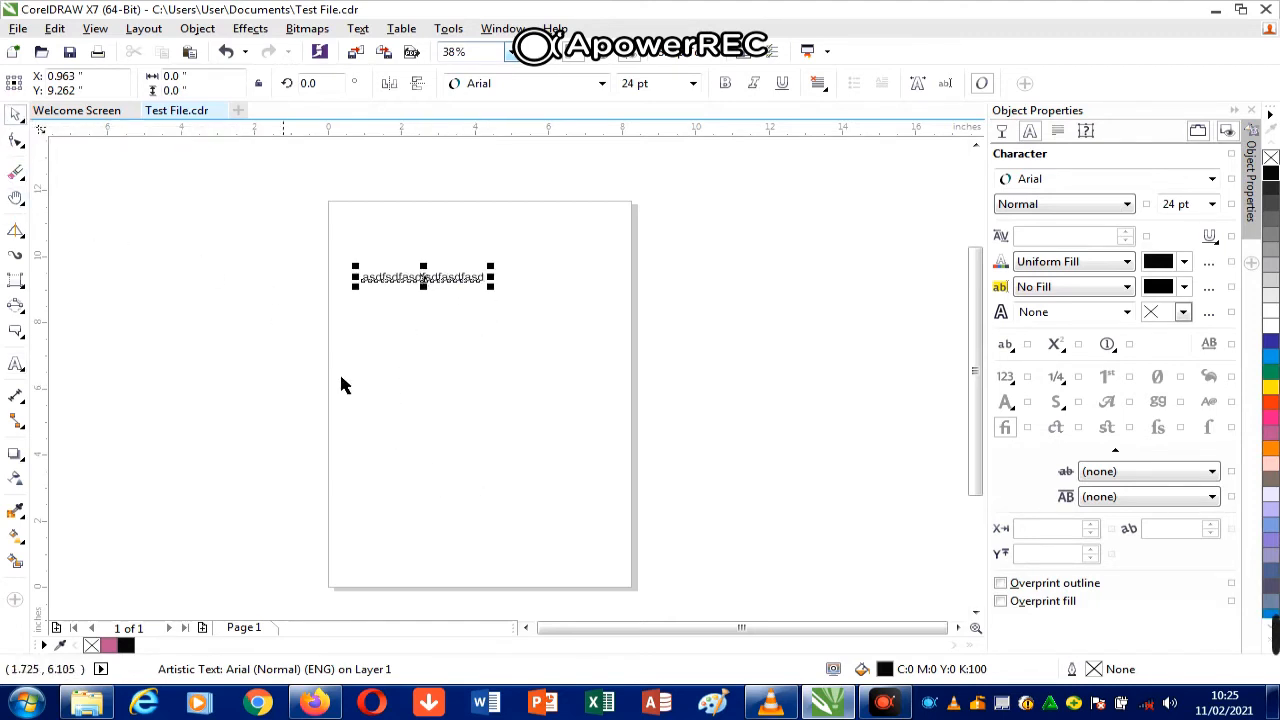
# Step: Add the artistic text "sgfdsgsdf" below the first line and move both text lines off the page's left side
pyautogui.click(15, 366)
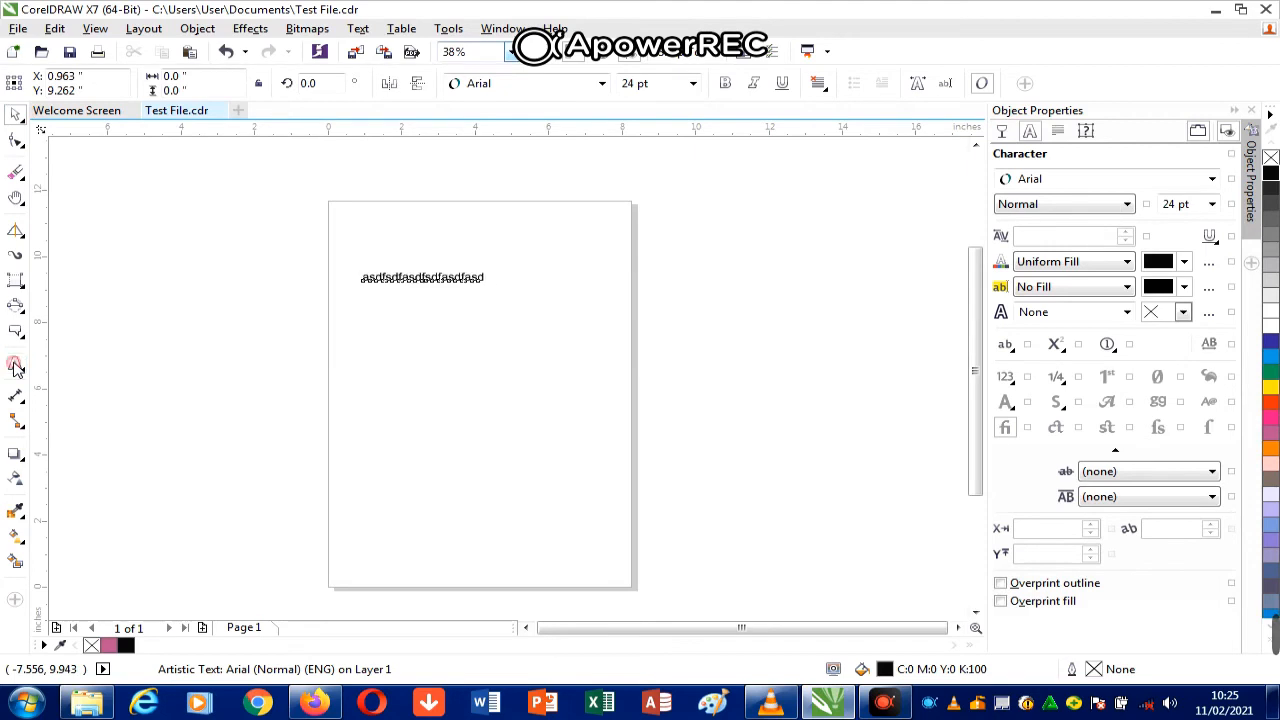
pyautogui.click(355, 335)
pyautogui.write('sgfdsgsdf')
pyautogui.click(15, 114)
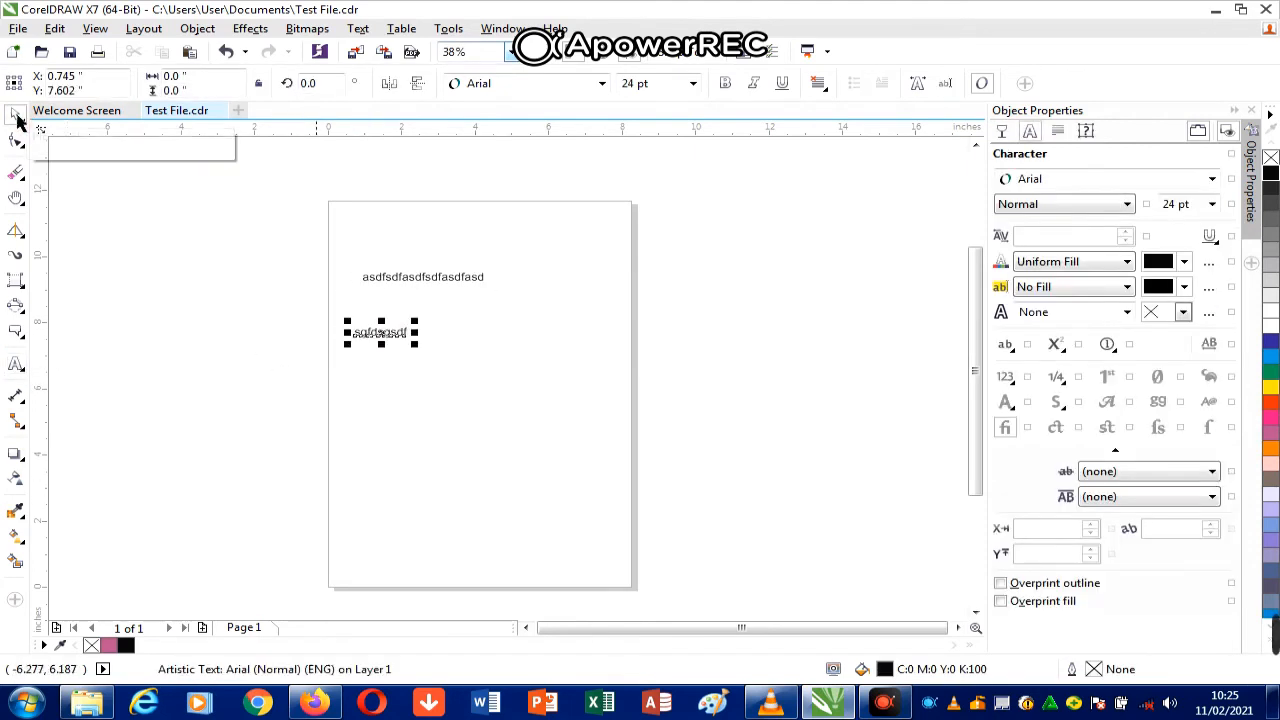
pyautogui.moveTo(402, 347); pyautogui.dragTo(235, 312)
pyautogui.moveTo(406, 277); pyautogui.dragTo(195, 273)
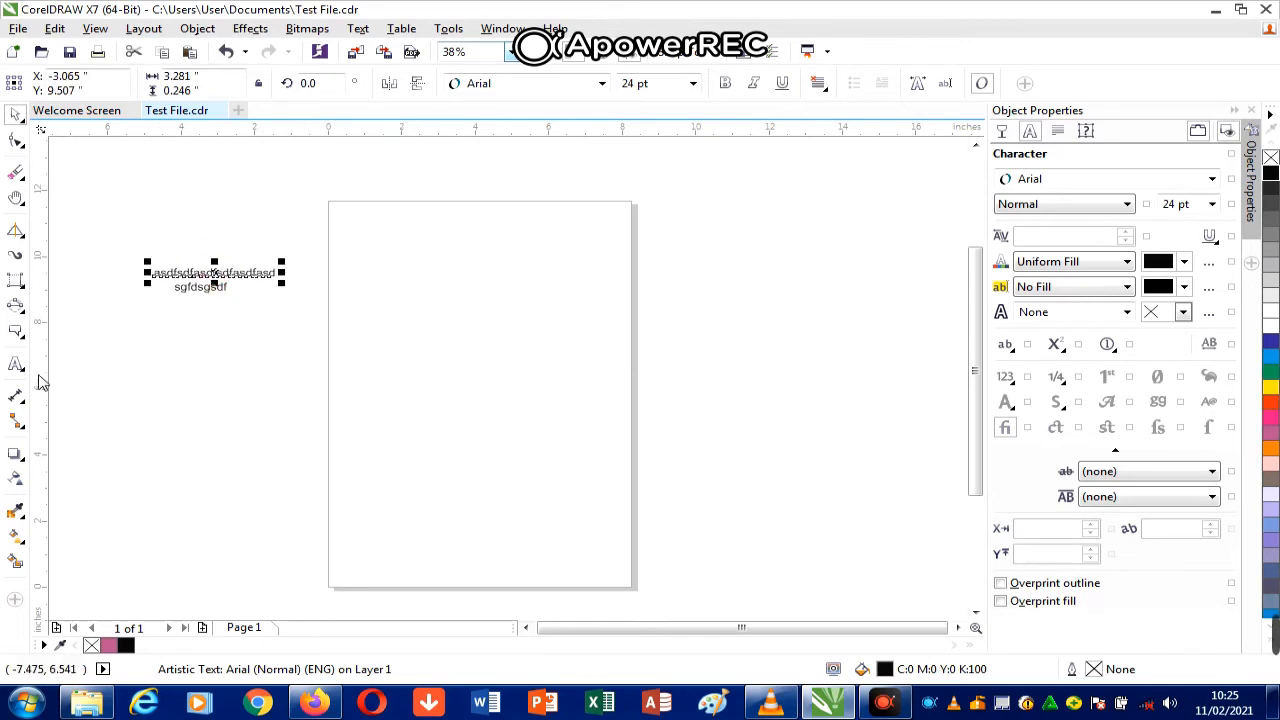
# Step: Create a paragraph text frame about 6.1 × 5.4 in on the upper page and fill it with nearly two lines of sample text
pyautogui.click(15, 364)
pyautogui.moveTo(362, 231); pyautogui.dragTo(589, 411)
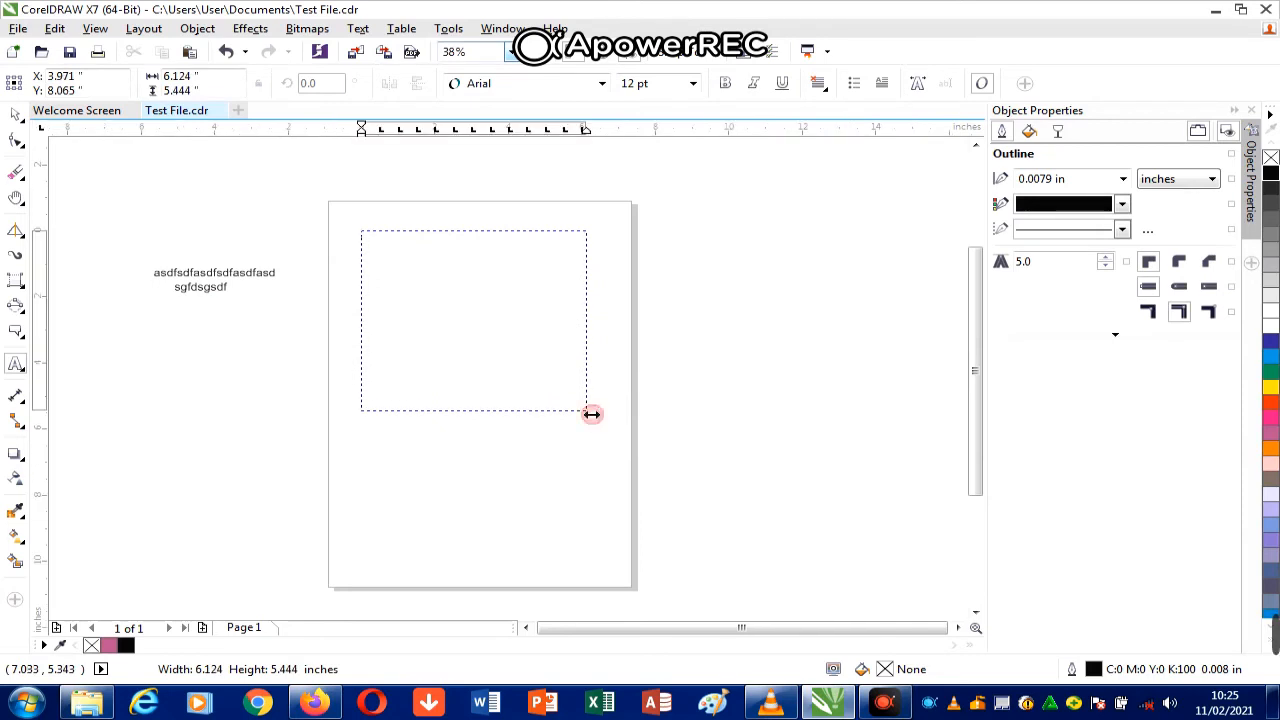
pyautogui.click(372, 238)
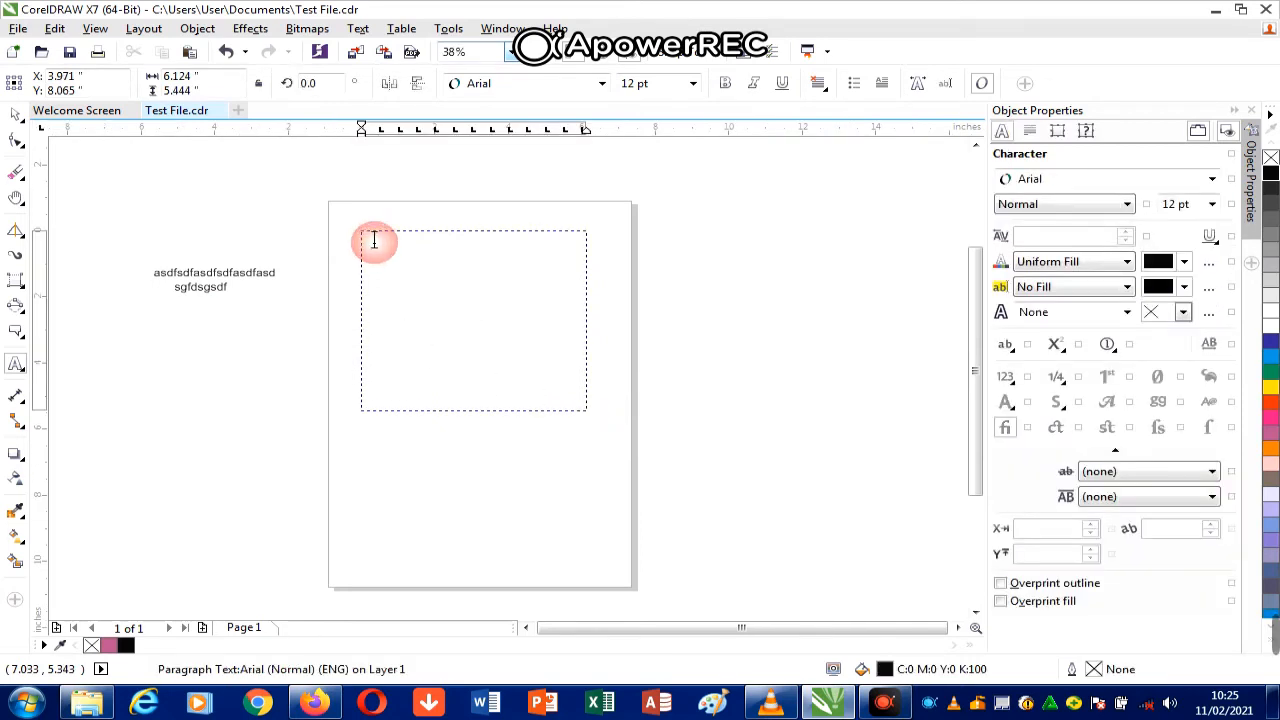
pyautogui.write('as')
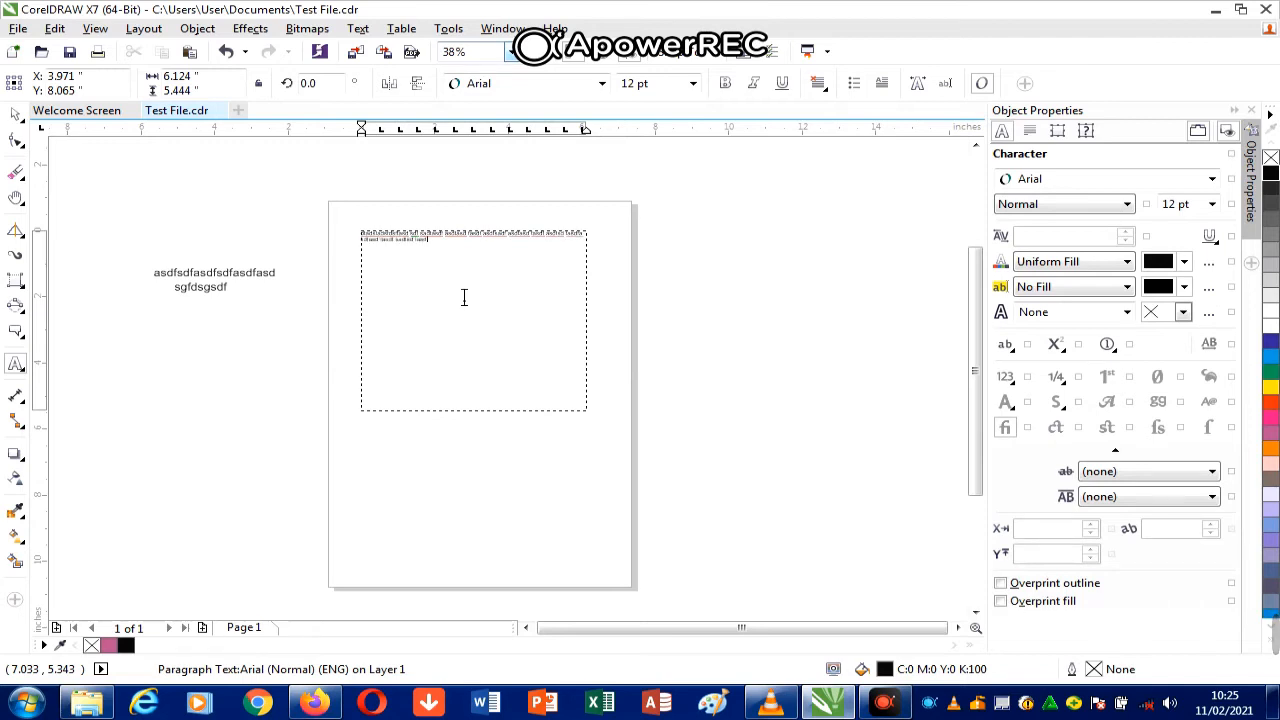
pyautogui.hotkey('ctrl', 'space')
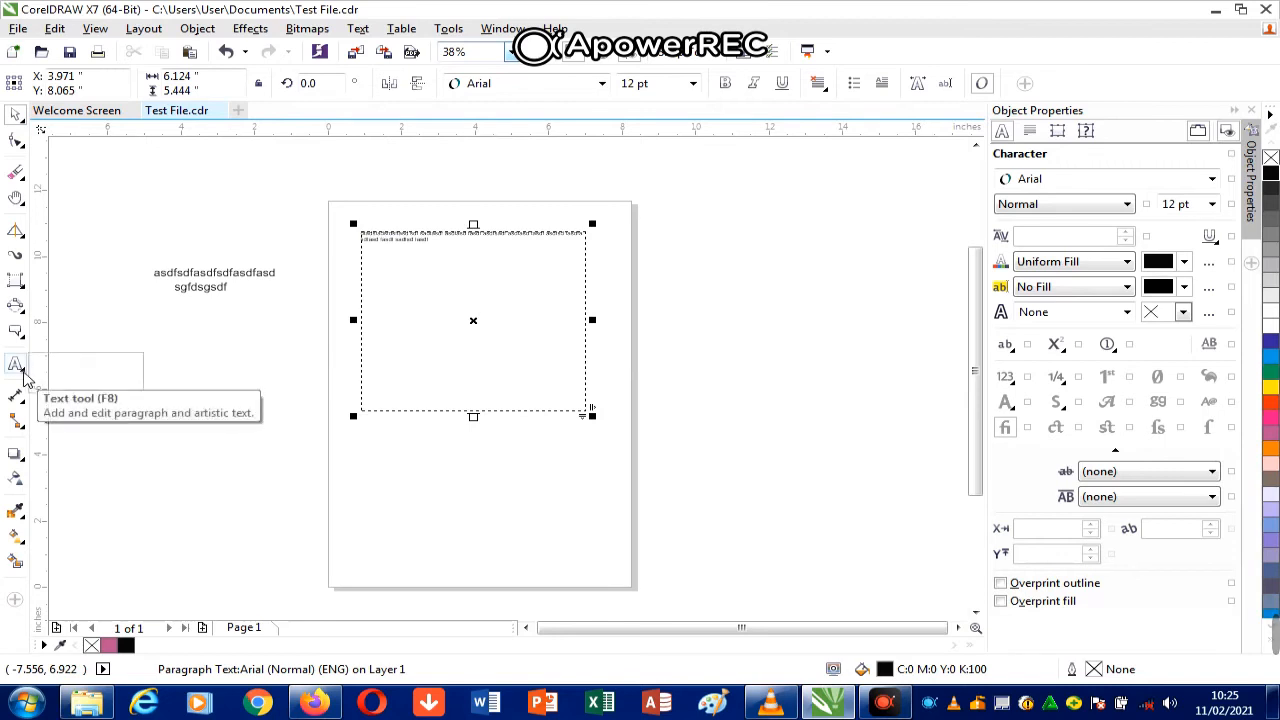
# Step: Draw a table about 14.8 × 4.5 in across the page, below the artistic text
pyautogui.click(20, 369)
pyautogui.click(80, 388)
pyautogui.moveTo(151, 326); pyautogui.dragTo(695, 476)
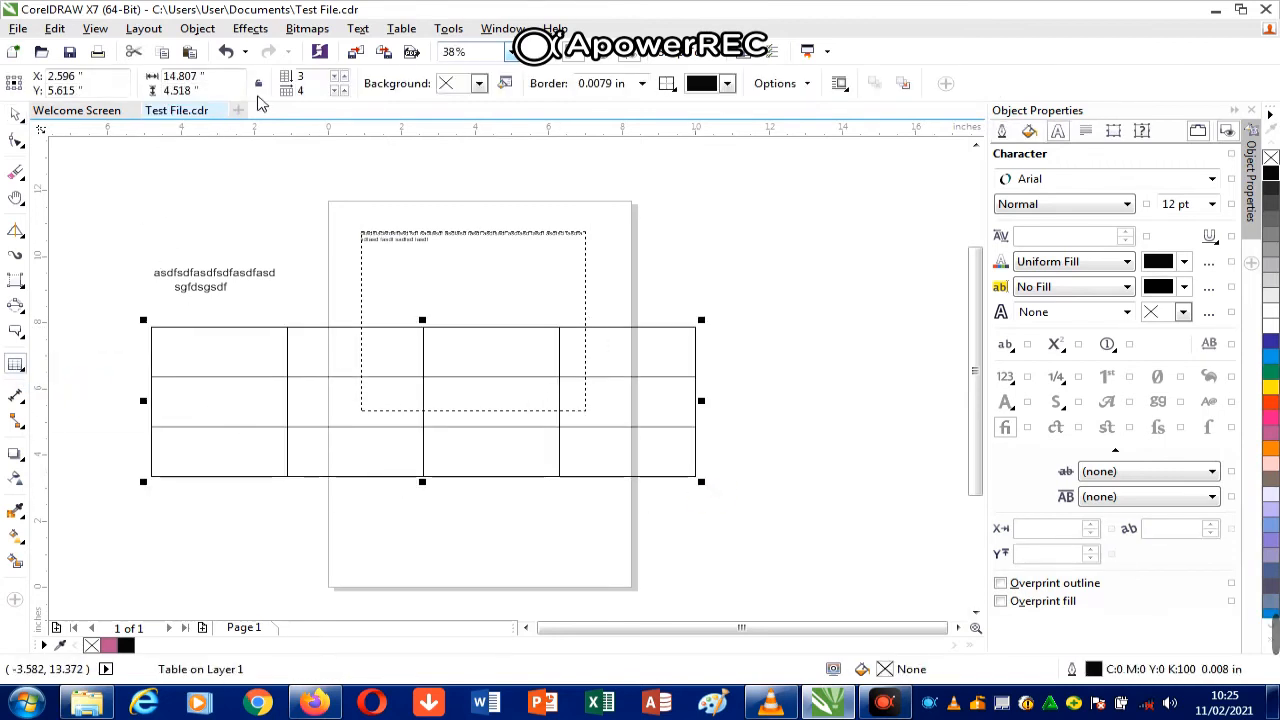
# Step: Set the table to 5 rows and 6 columns
pyautogui.click(335, 77)
pyautogui.click(335, 77)
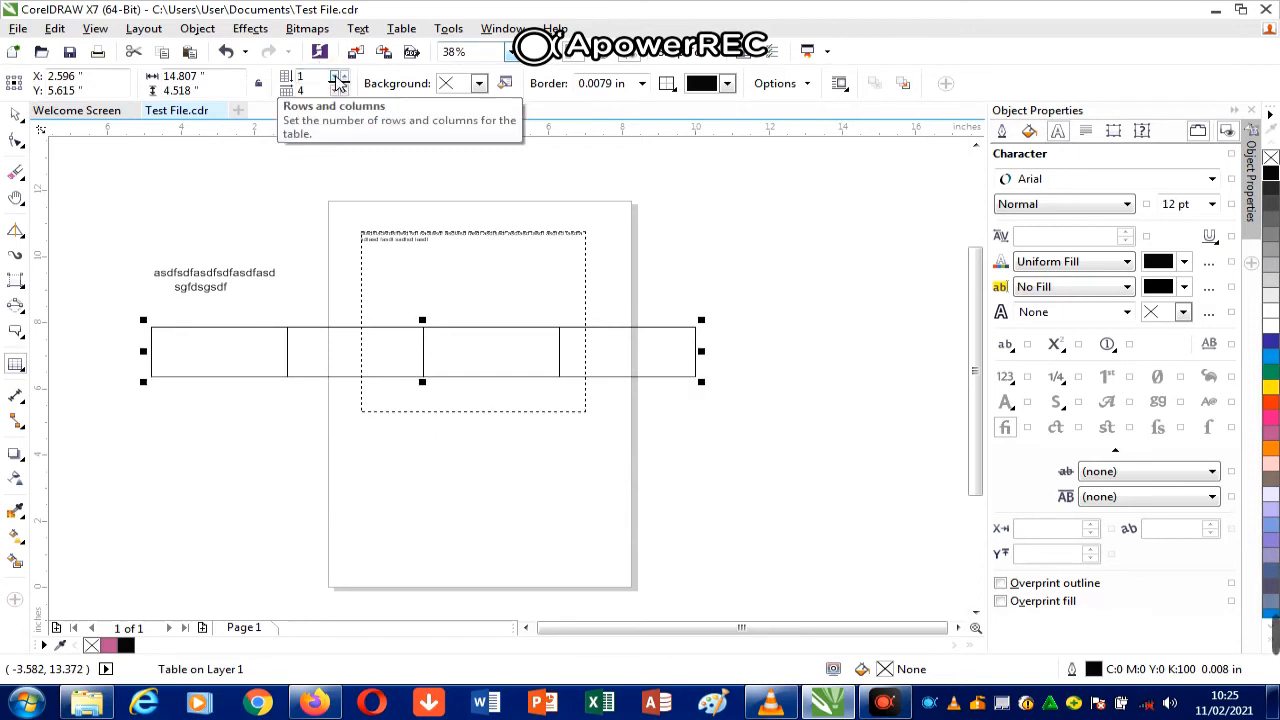
pyautogui.click(344, 77)
pyautogui.click(344, 77)
pyautogui.click(344, 77)
pyautogui.click(344, 77)
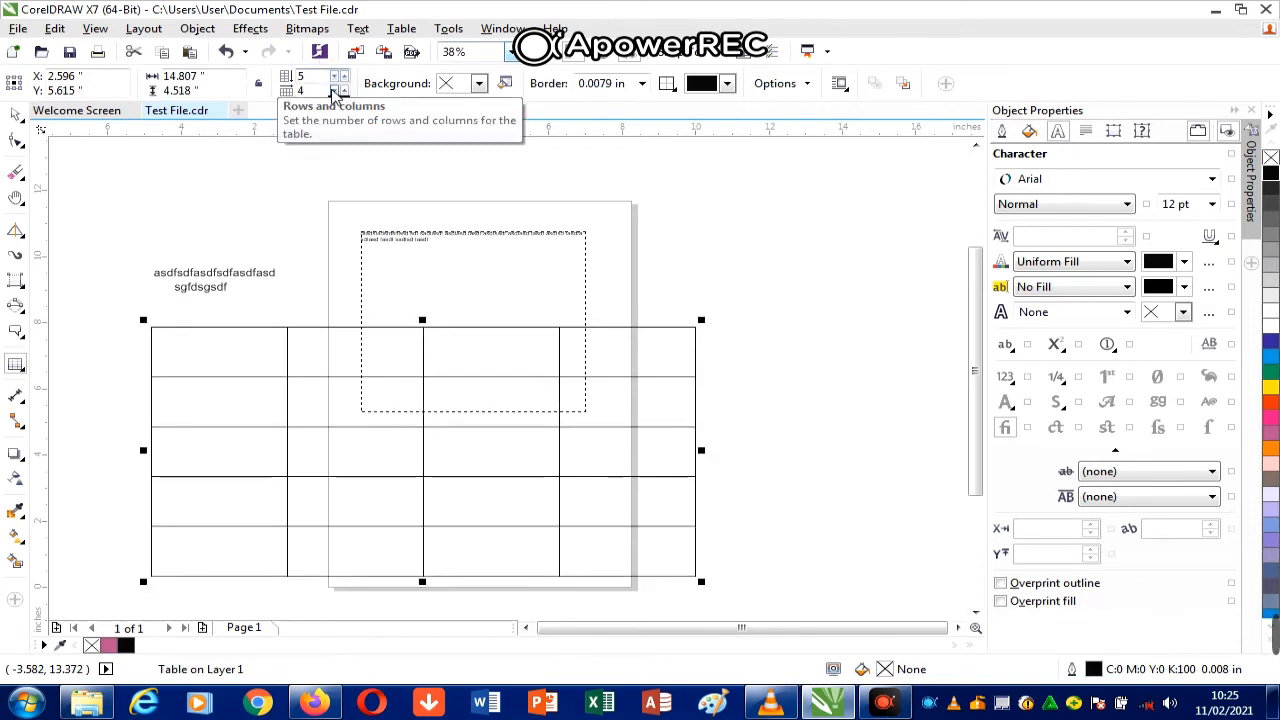
pyautogui.click(344, 91)
pyautogui.click(344, 88)
pyautogui.click(344, 88)
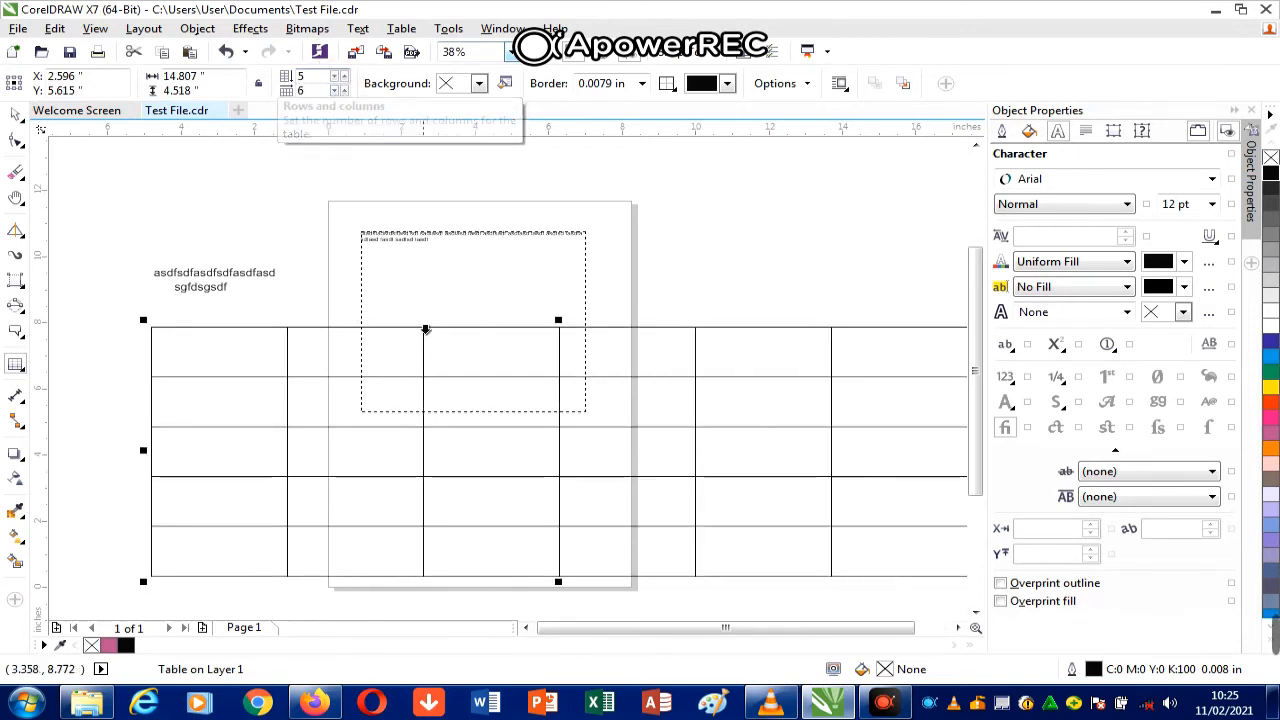
# Step: Enter short sample text such as "sdfgsdfg" in all six cells of the table's first row
pyautogui.click(228, 360)
pyautogui.write('sdfgsdfg')
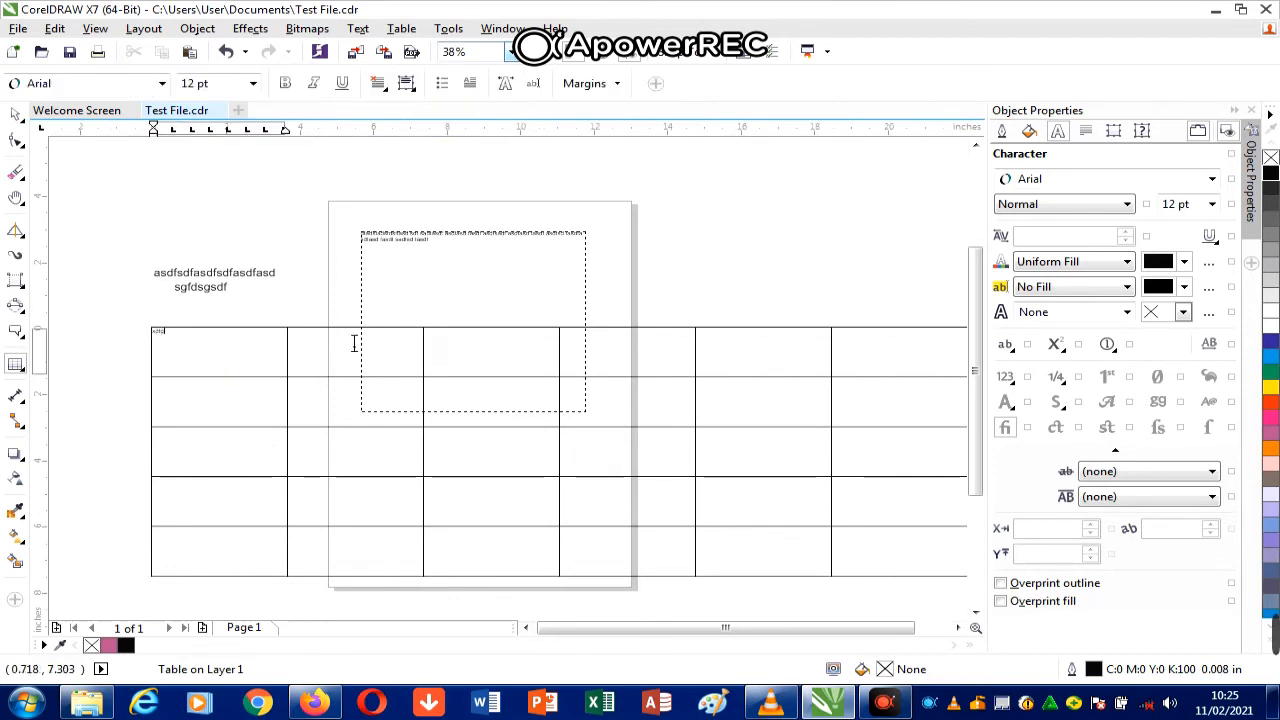
pyautogui.click(301, 338)
pyautogui.write('sdfgsdfg')
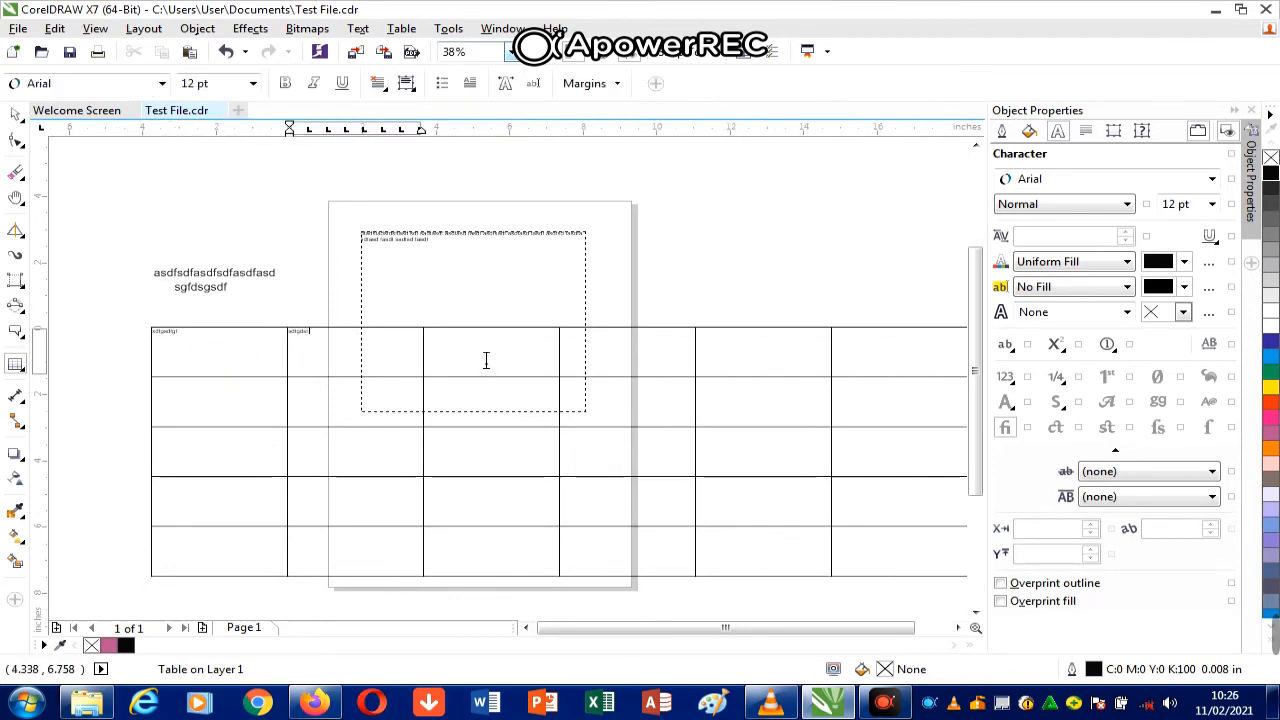
pyautogui.click(486, 354)
pyautogui.write('sdfgsdfg')
pyautogui.click(603, 343)
pyautogui.write('sdfgsdfg')
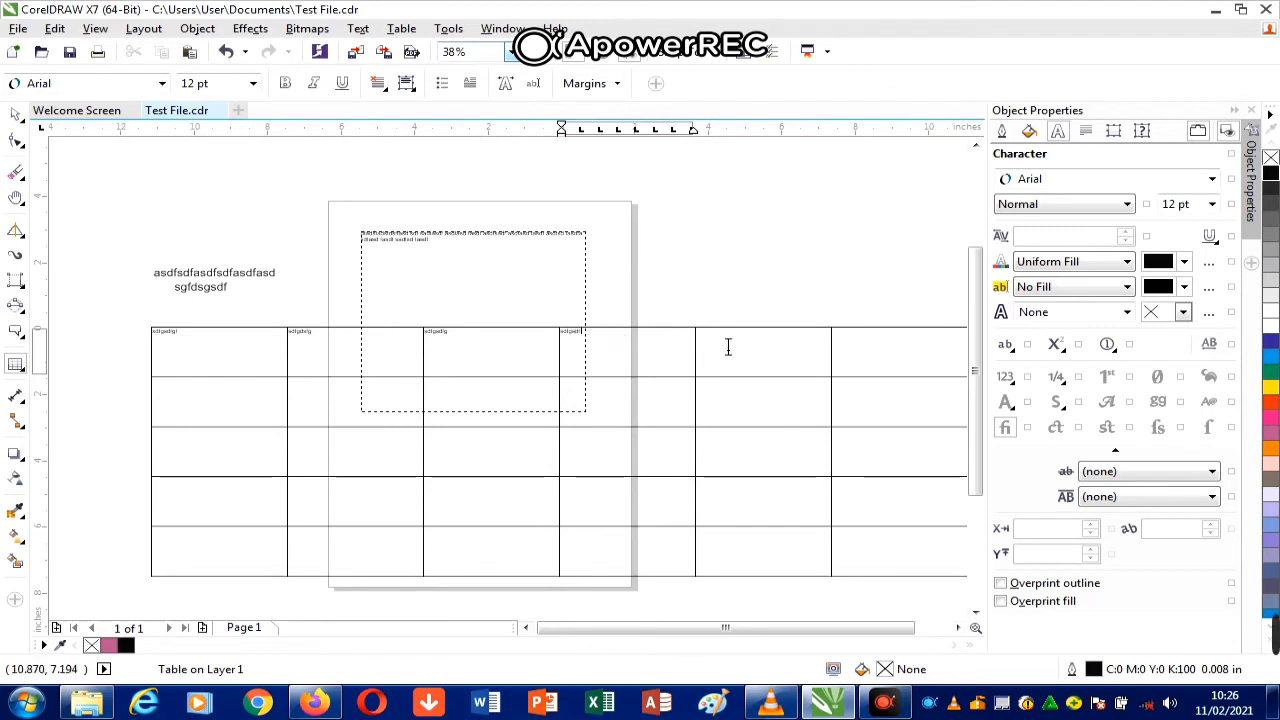
pyautogui.click(727, 345)
pyautogui.write('sdfgsdfg')
pyautogui.click(875, 358)
pyautogui.write('sdfgsdfgsd')
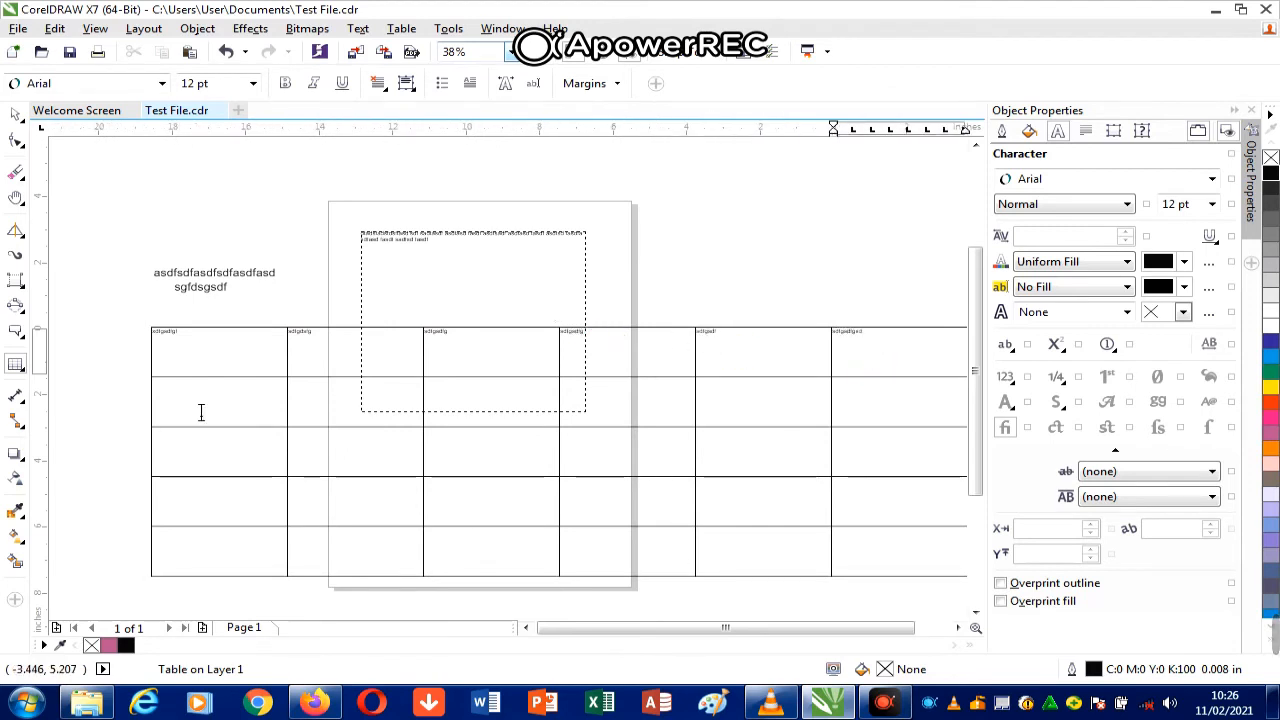
# Step: Enter short sample text in the first four cells of the table's second row
pyautogui.click(200, 411)
pyautogui.write('sgdf')
pyautogui.click(351, 385)
pyautogui.write('gsdfgdf')
pyautogui.click(470, 403)
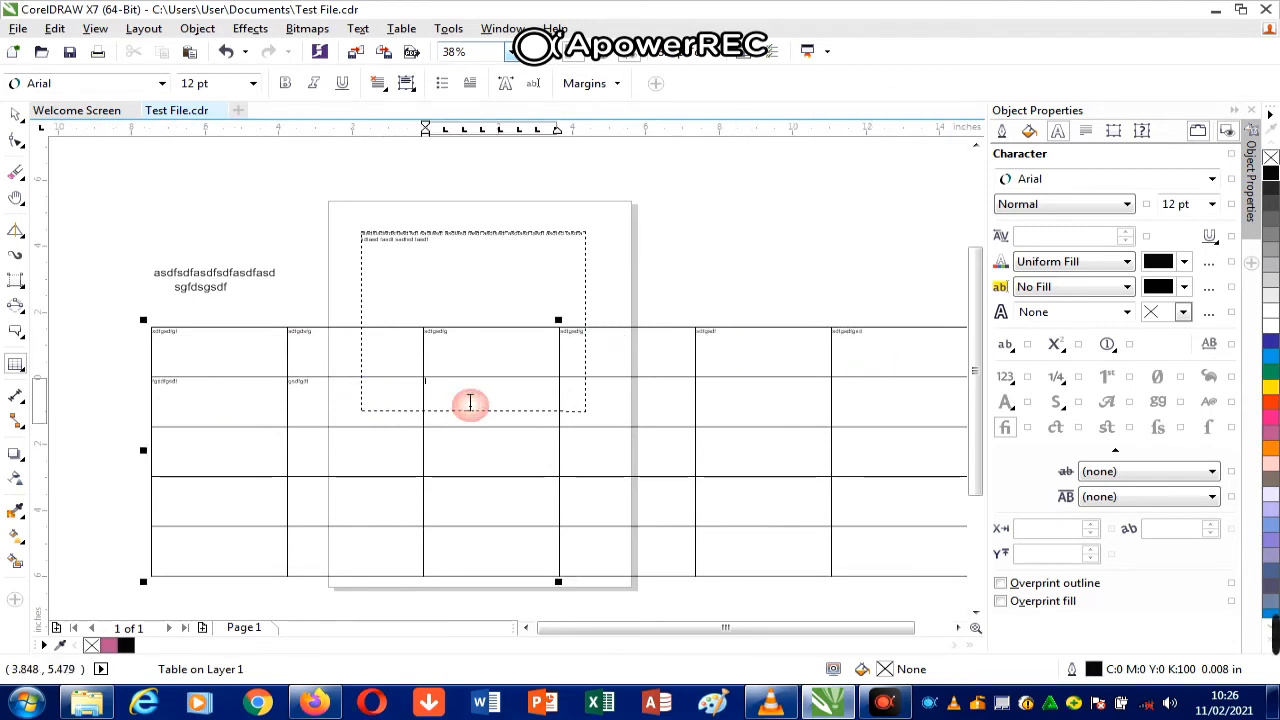
pyautogui.write('gsdfs')
pyautogui.click(648, 407)
pyautogui.write('gdfgsdf')
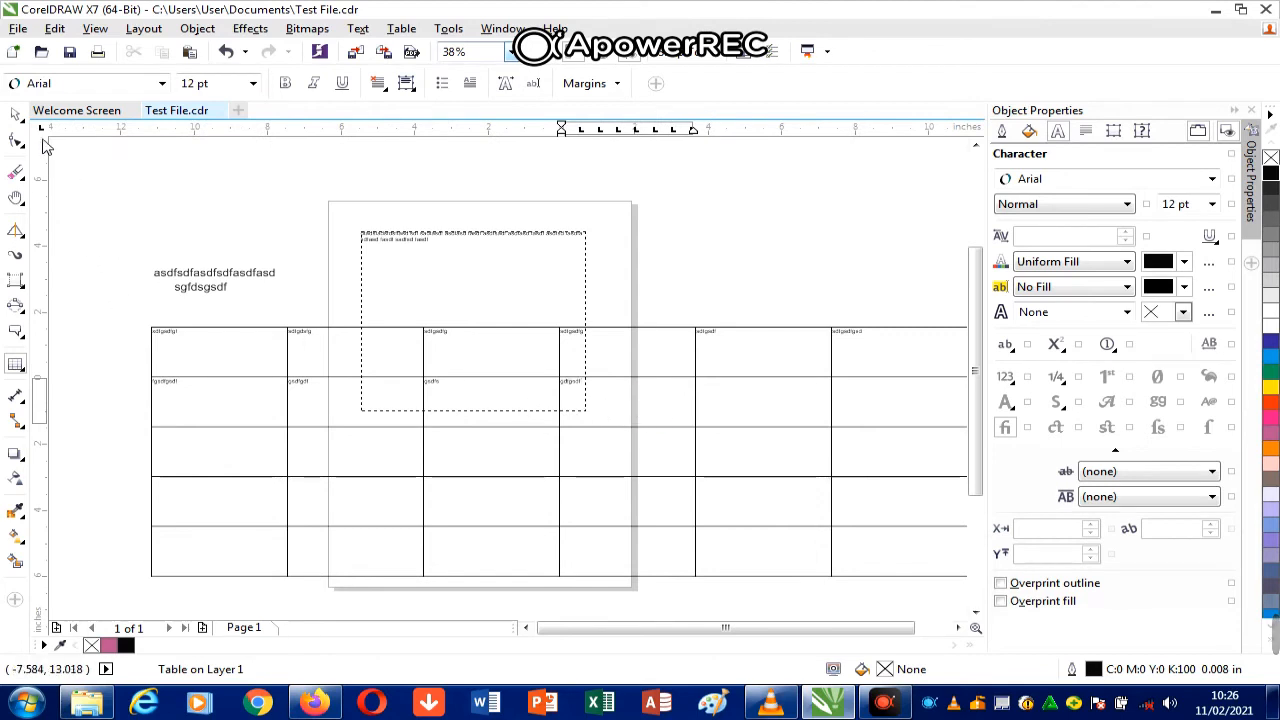
# Step: Delete the artistic text, the paragraph text frame and the table from the drawing
pyautogui.click(15, 113)
pyautogui.click(180, 244)
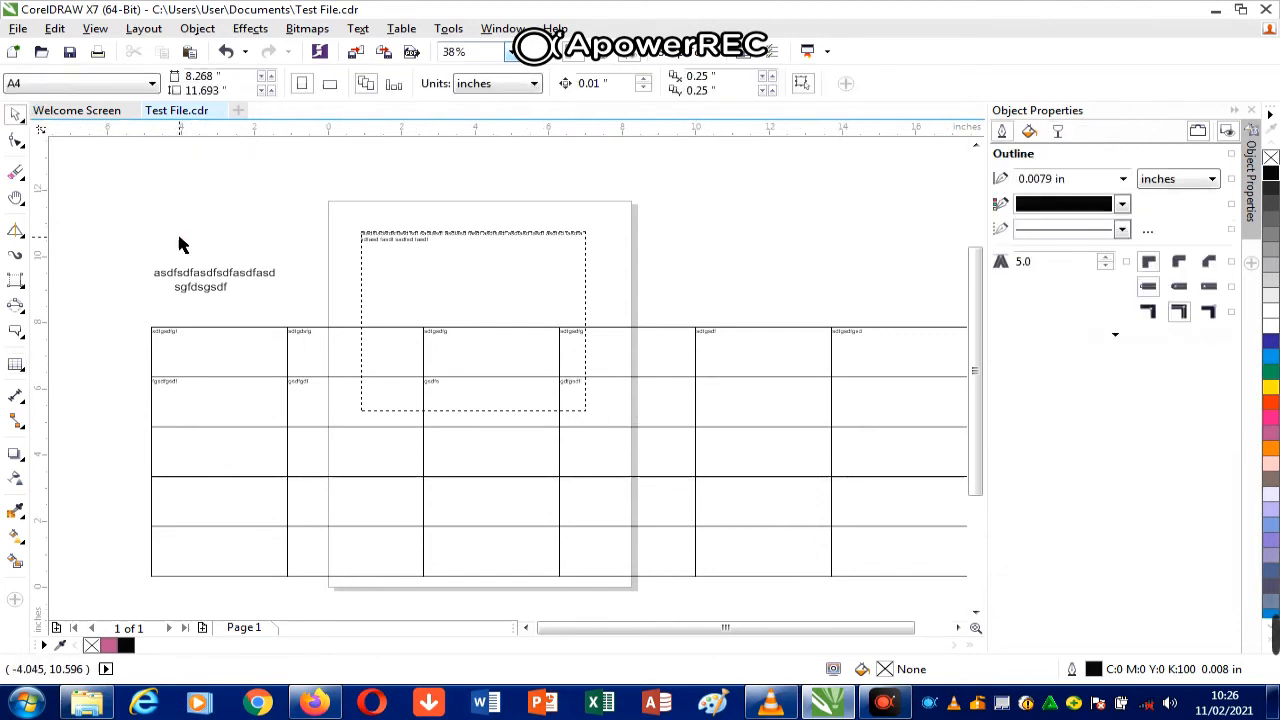
pyautogui.hotkey('ctrl', 'a')
pyautogui.press('Delete')
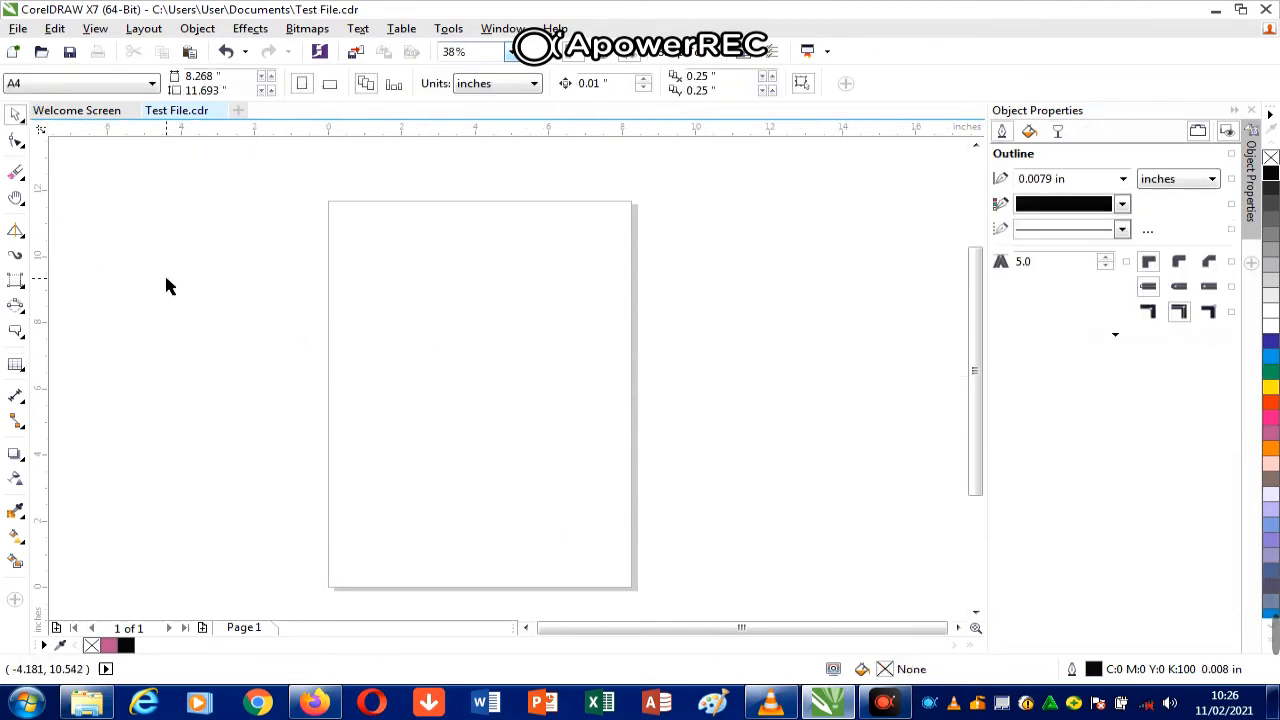
pyautogui.click(28, 379)
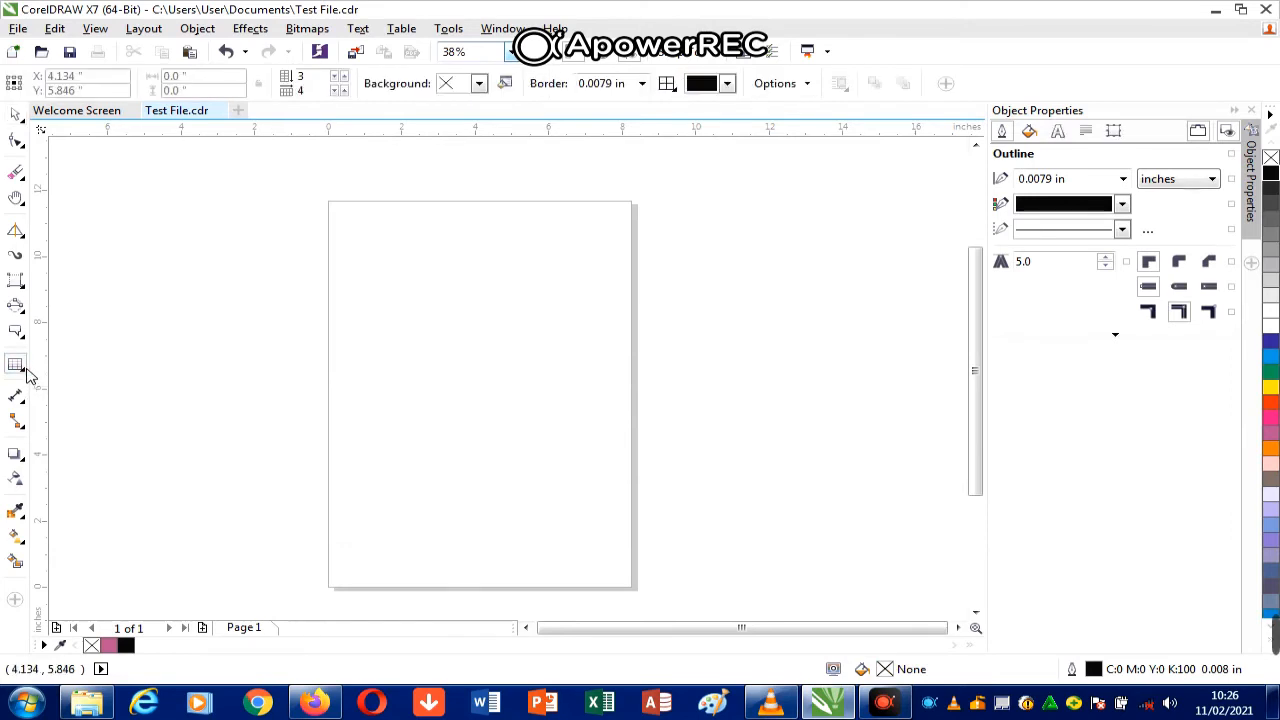
pyautogui.click(27, 377)
pyautogui.moveTo(24, 396)
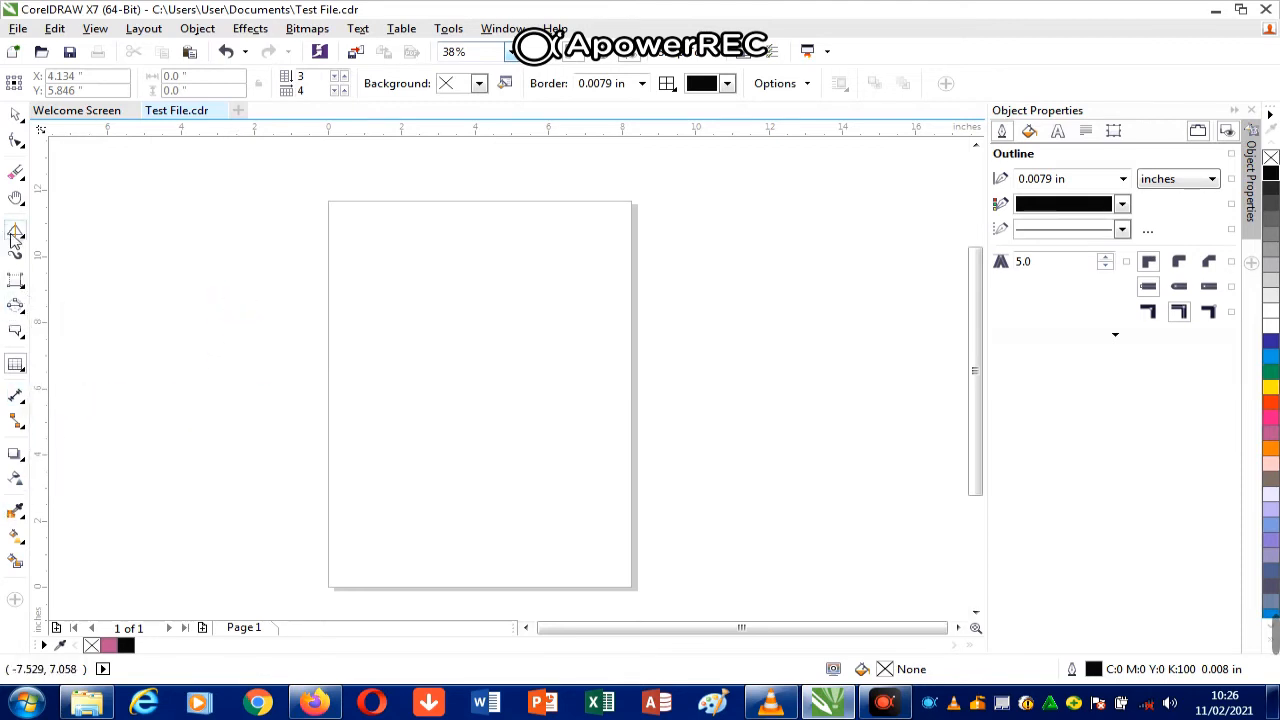
# Step: Draw a rectangle about 9.4 × 3.0 in across the page's left edge
pyautogui.moveTo(22, 281)
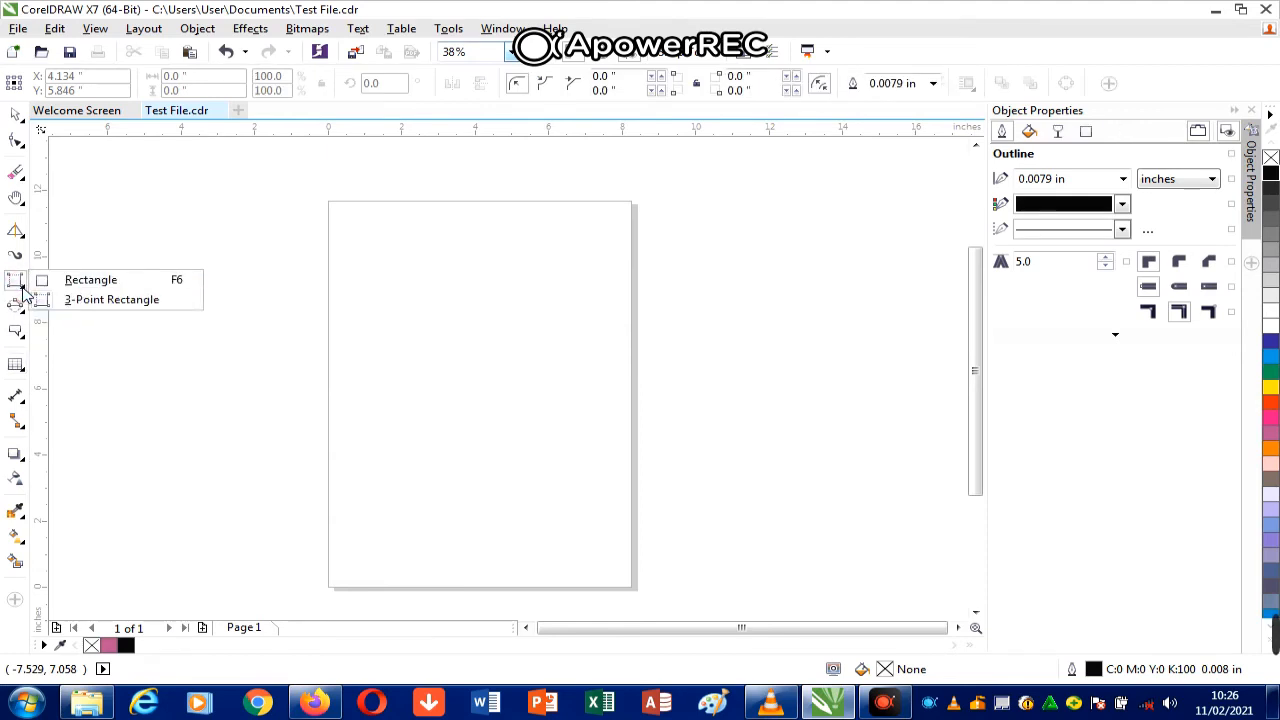
pyautogui.click(72, 290)
pyautogui.moveTo(133, 259)
pyautogui.mouseDown()
pyautogui.moveTo(216, 317)
pyautogui.moveTo(479, 361)
pyautogui.mouseUp()
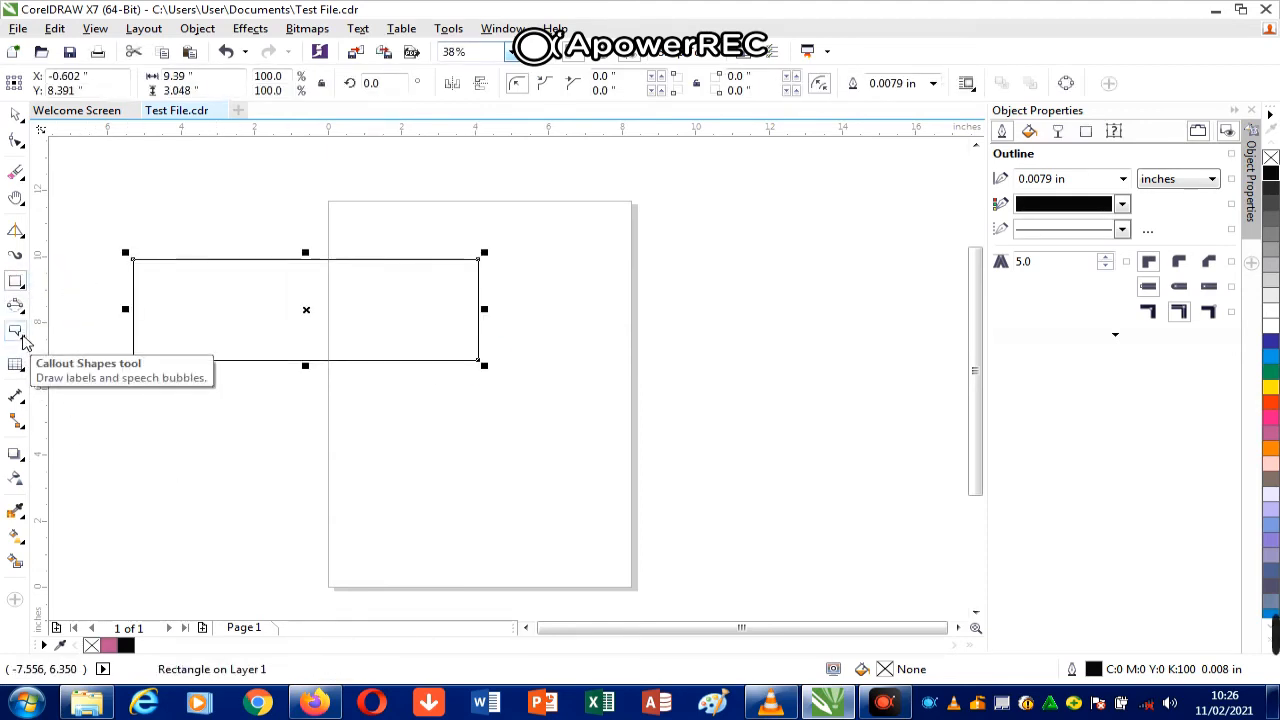
# Step: Draw a right-triangle basic shape about 7.2 × 4.2 in across the page's right edge
pyautogui.click(24, 339)
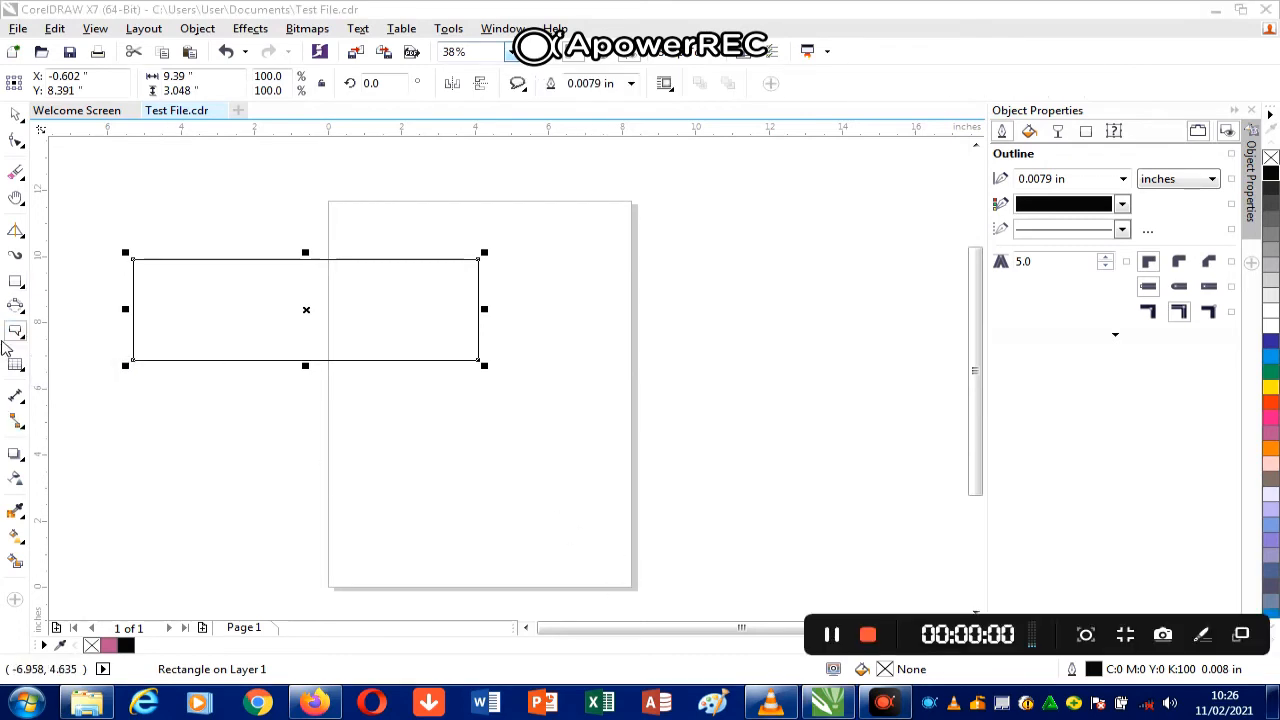
pyautogui.click(17, 333)
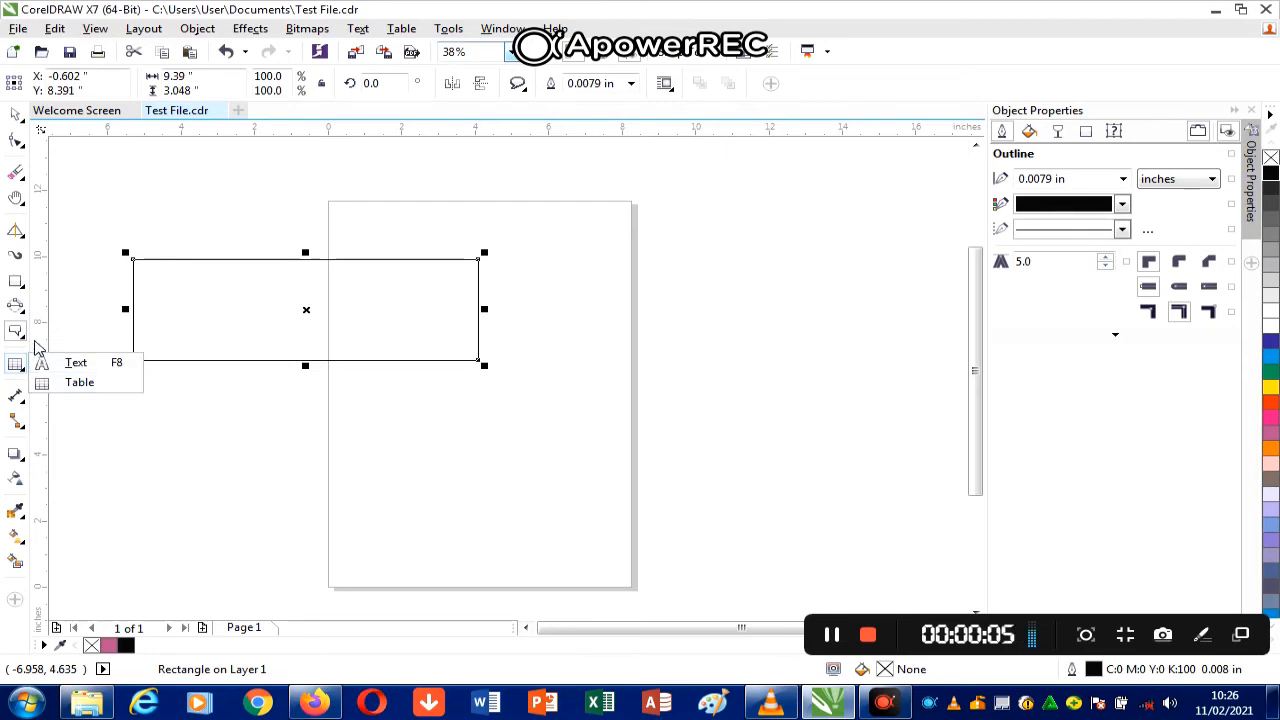
pyautogui.click(104, 445)
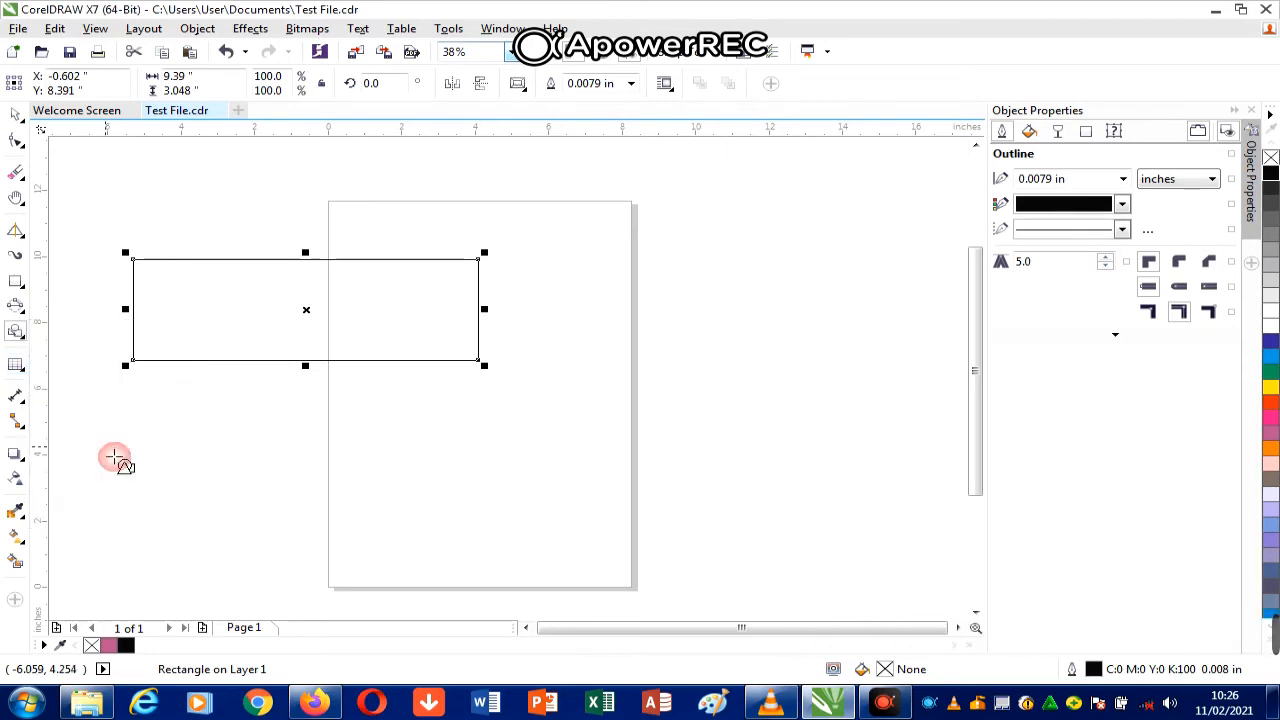
pyautogui.click(520, 85)
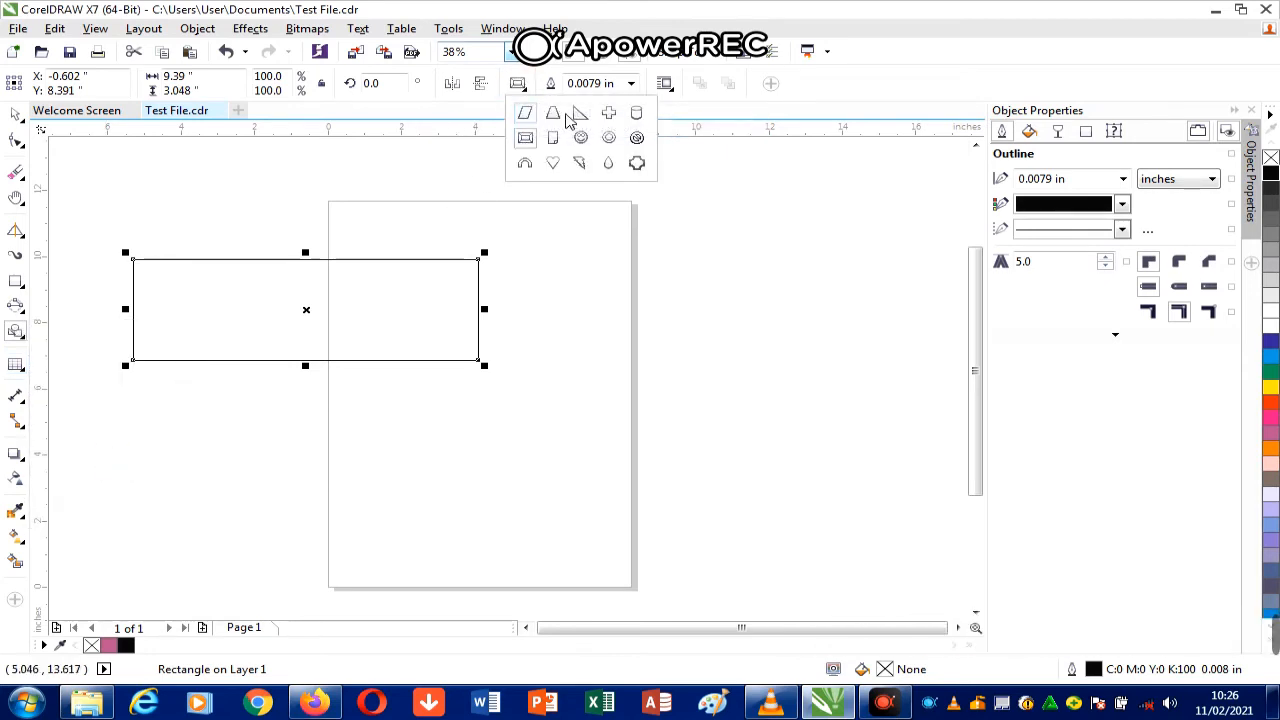
pyautogui.click(580, 118)
pyautogui.moveTo(611, 230); pyautogui.dragTo(882, 373)
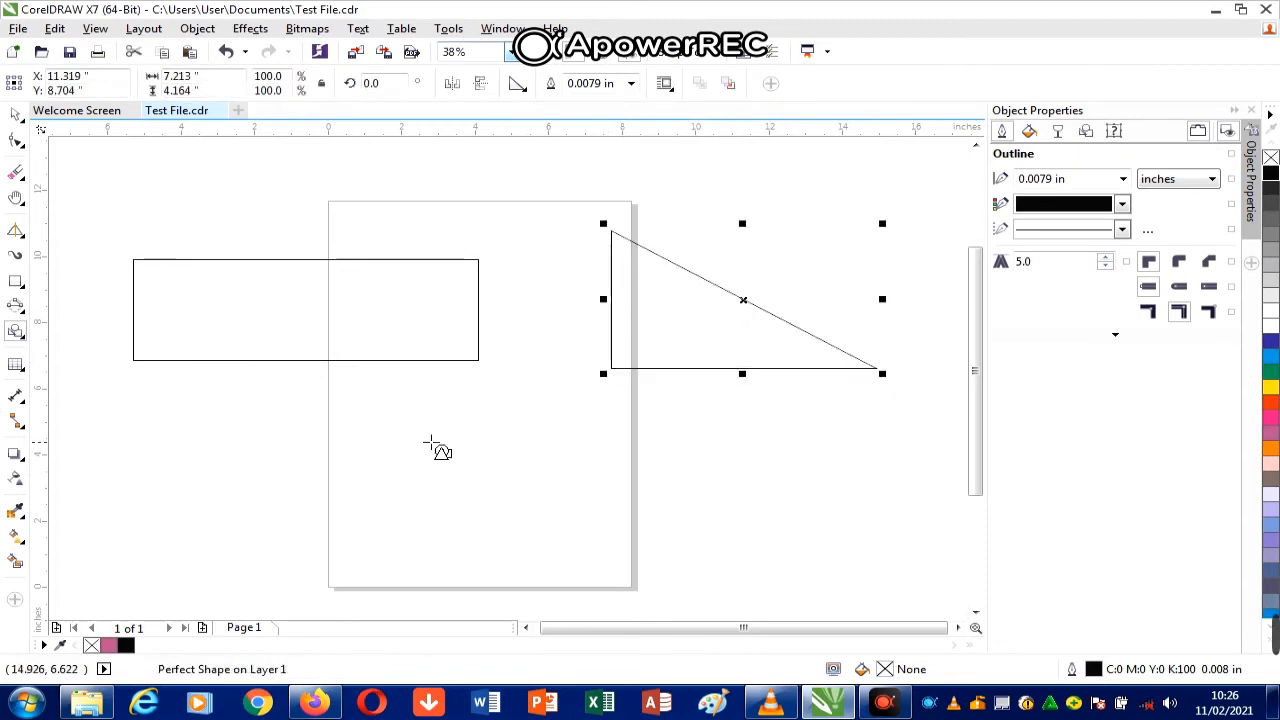
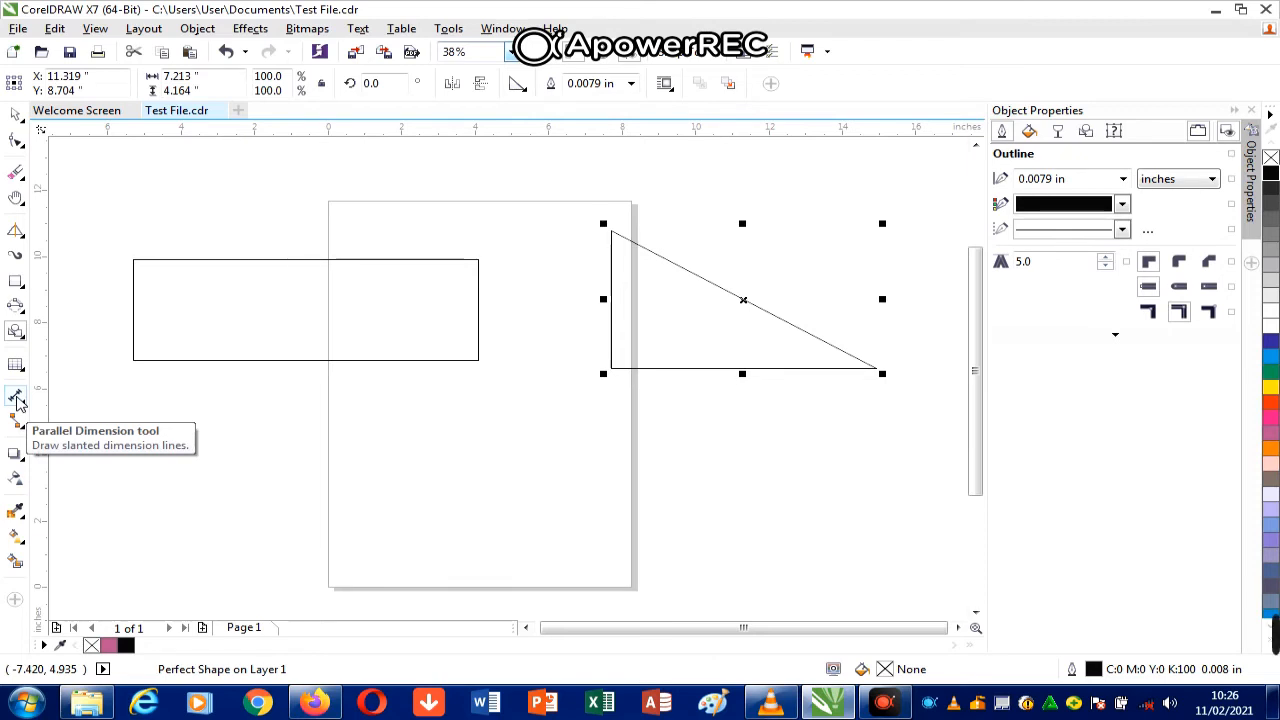
# Step: Add two parallel dimensions to the triangle's hypotenuse, one lying on the edge and one offset outside the shape
pyautogui.click(20, 404)
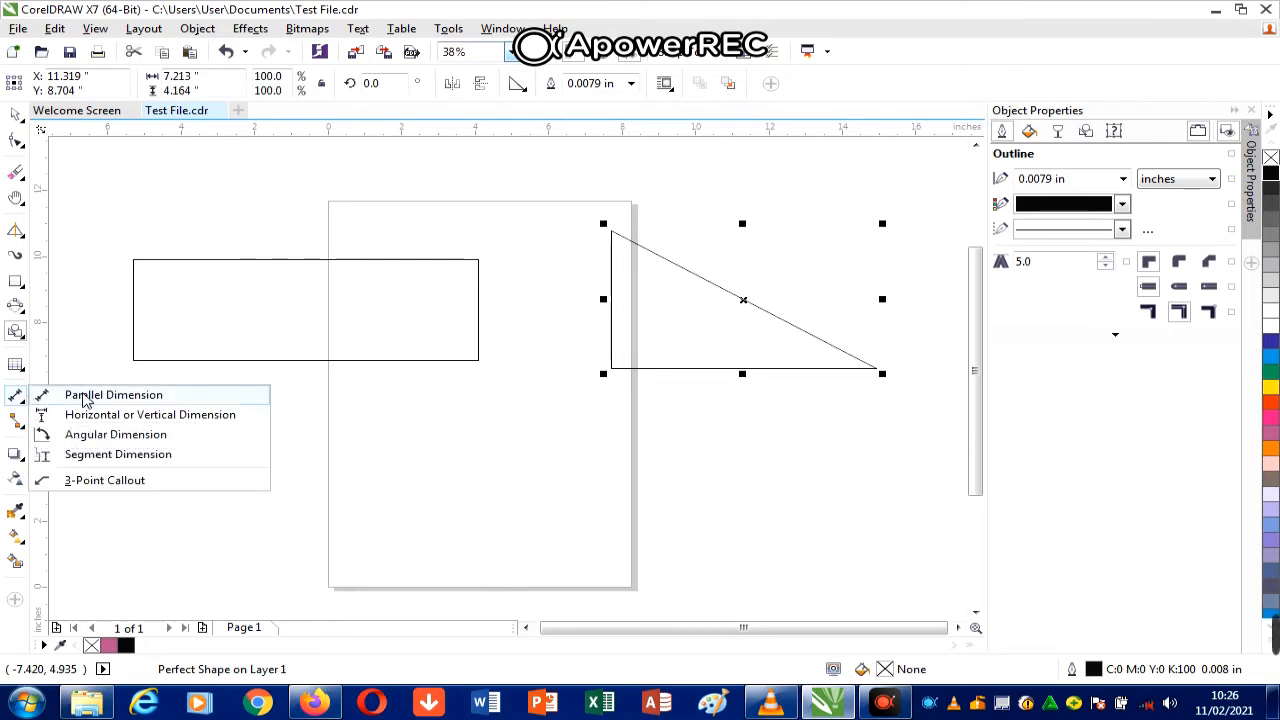
pyautogui.click(85, 396)
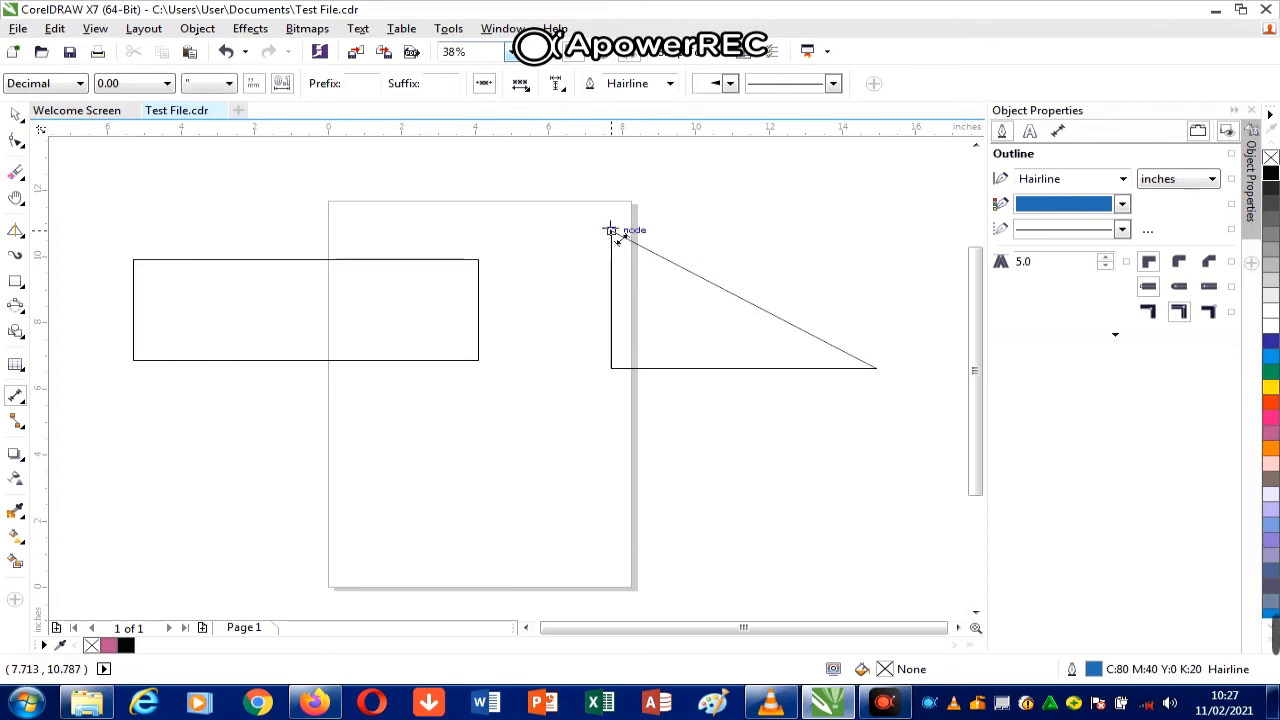
pyautogui.moveTo(612, 231); pyautogui.dragTo(884, 370)
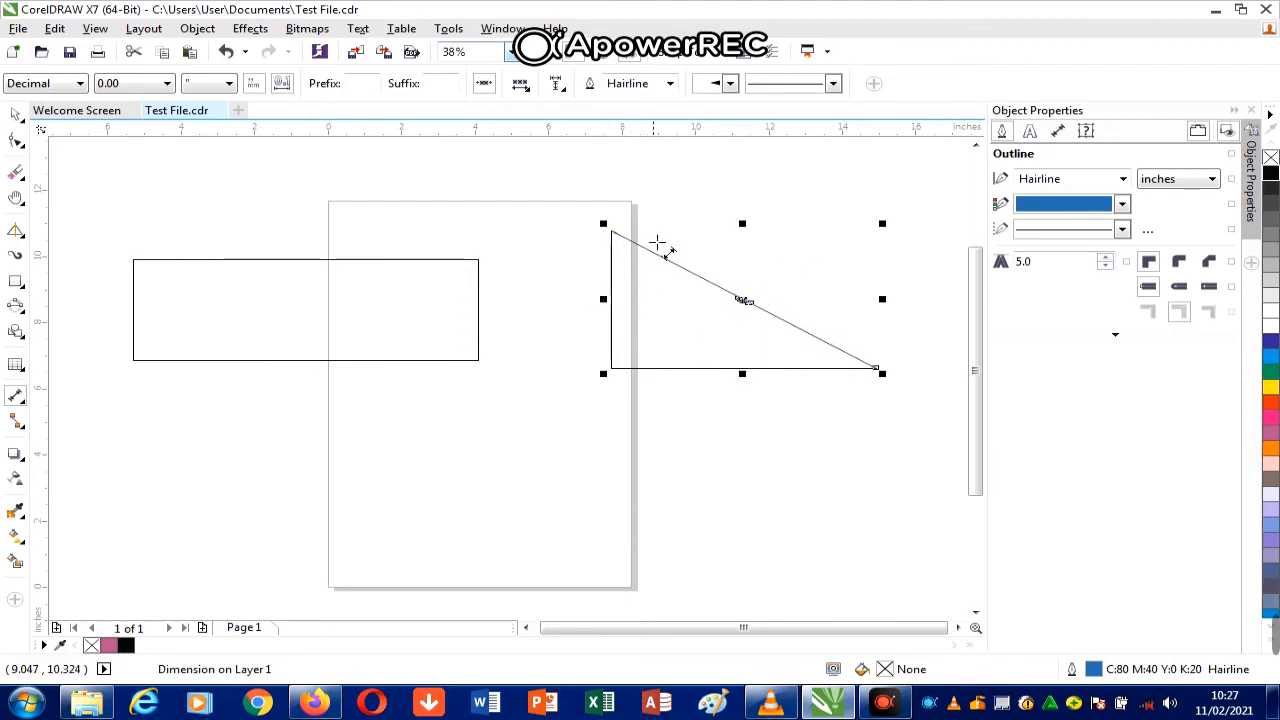
pyautogui.moveTo(612, 232); pyautogui.dragTo(880, 368)
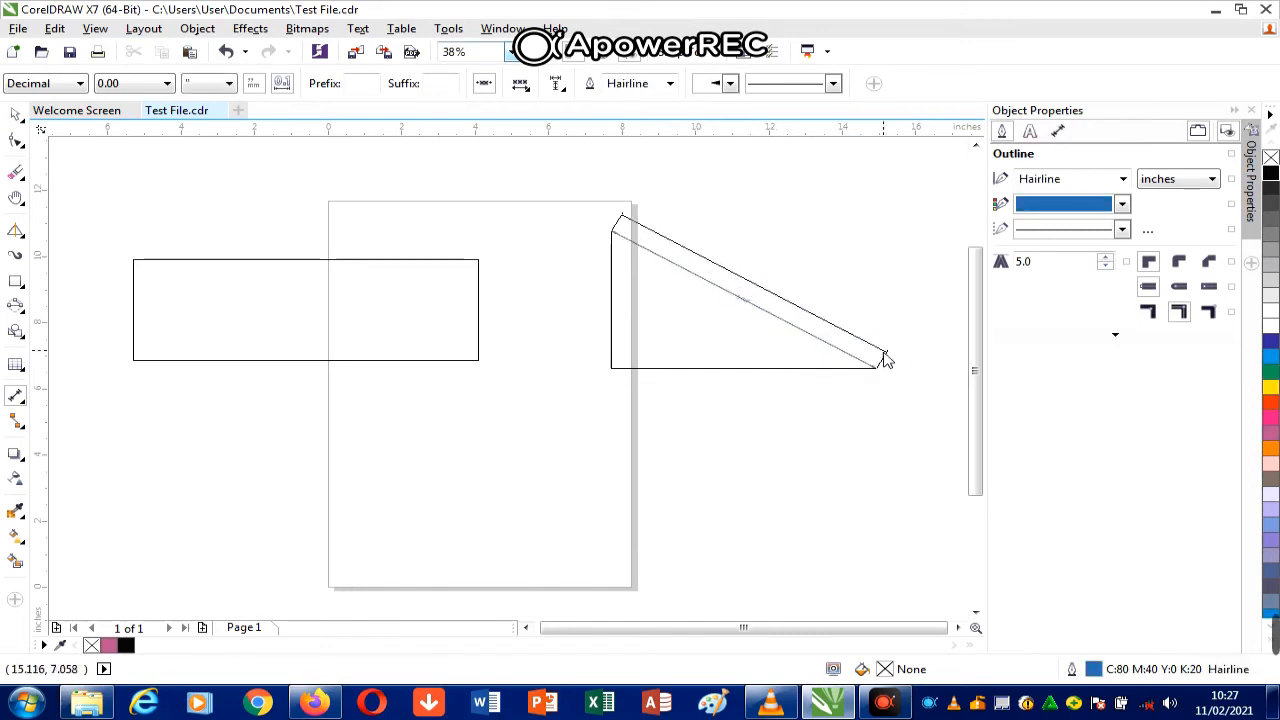
pyautogui.click(767, 283)
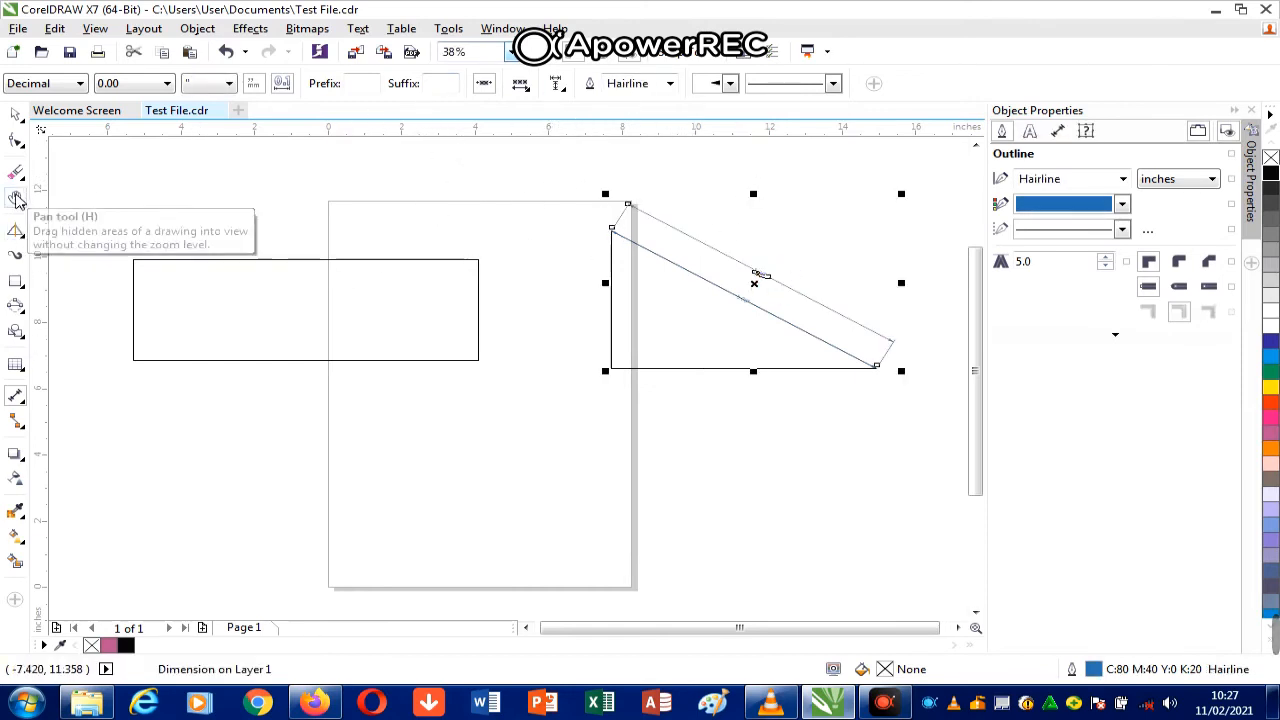
# Step: Add a vertical dimension for the triangle's upright side and place it outside the shape, beside that edge
pyautogui.click(20, 199)
pyautogui.click(100, 199)
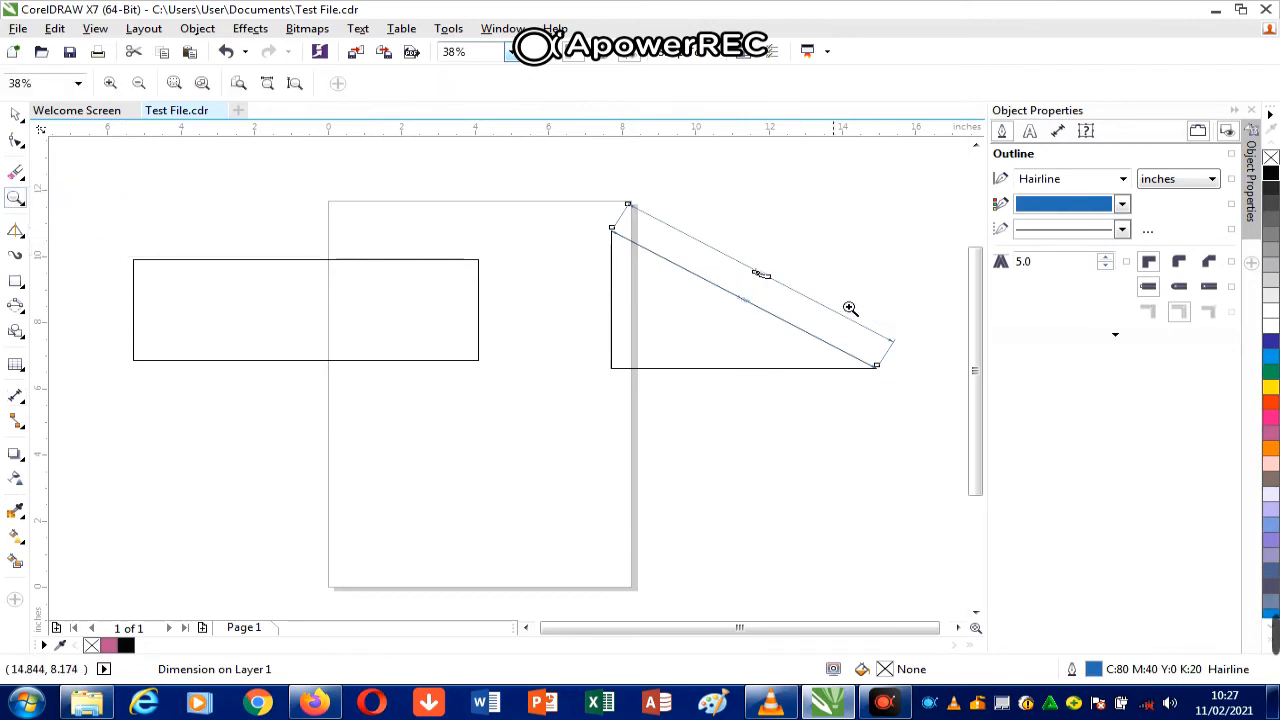
pyautogui.click(773, 290)
pyautogui.click(465, 369)
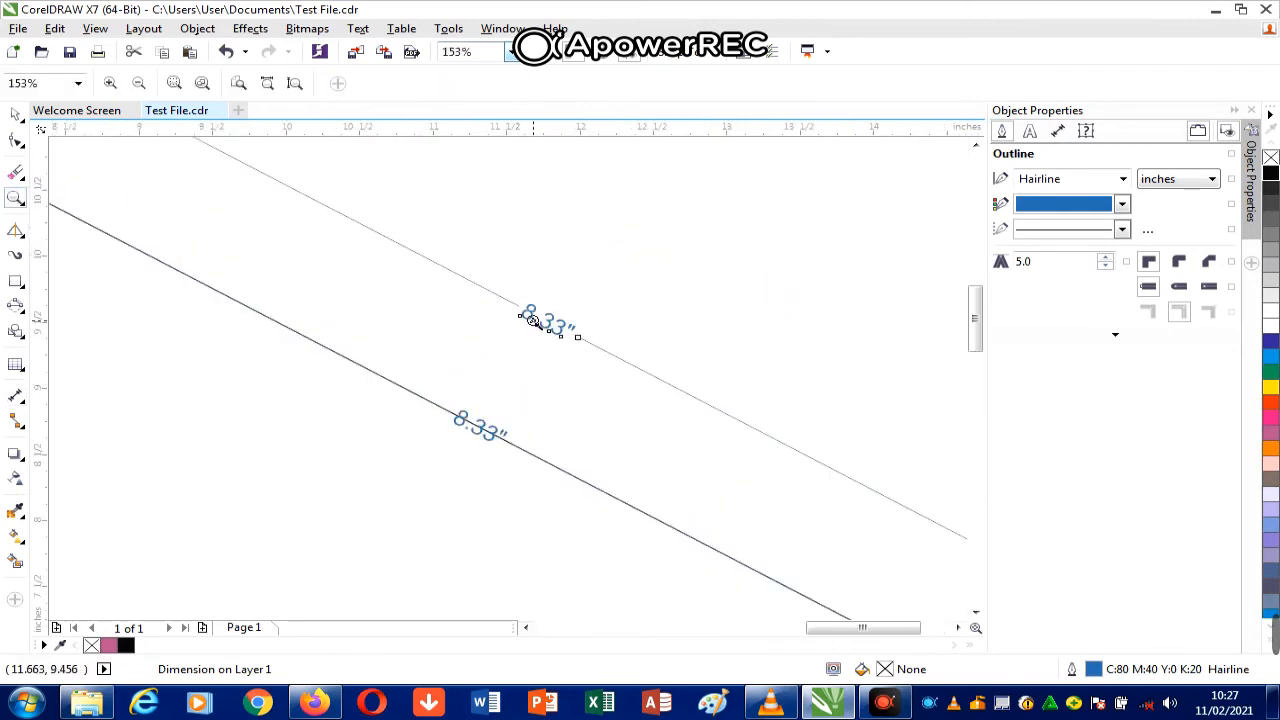
pyautogui.rightClick(488, 349)
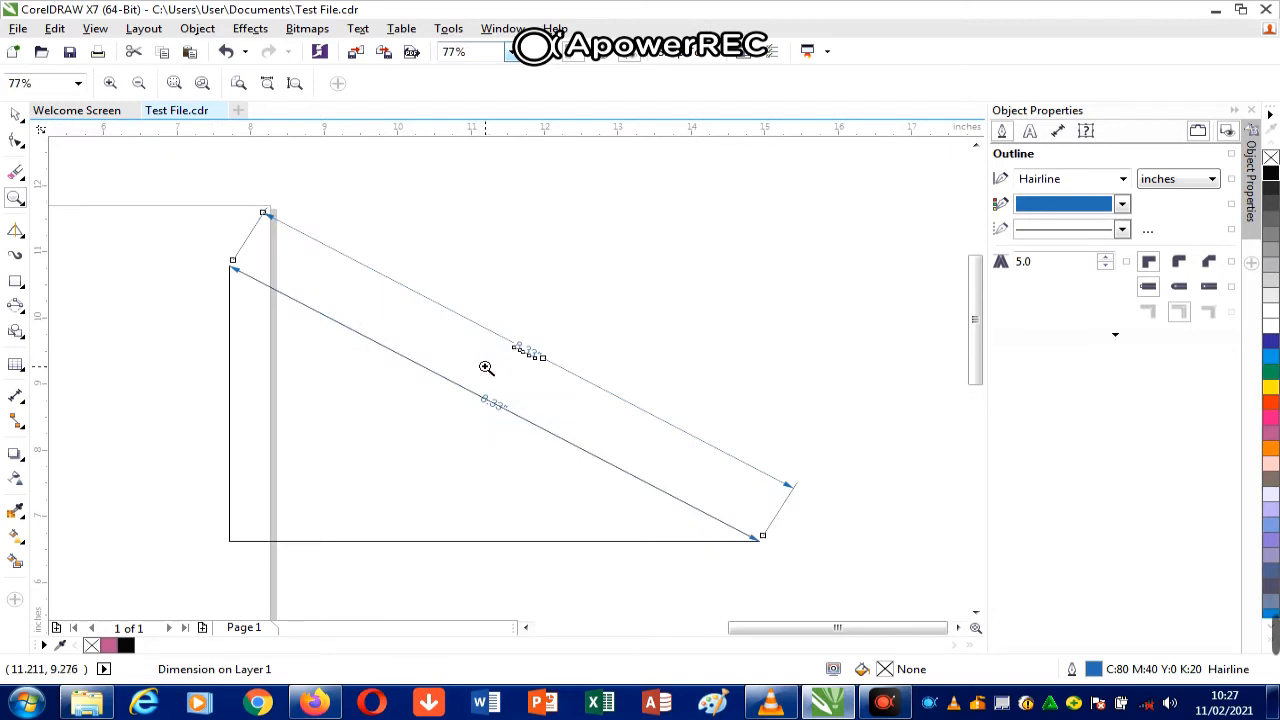
pyautogui.click(21, 400)
pyautogui.click(117, 416)
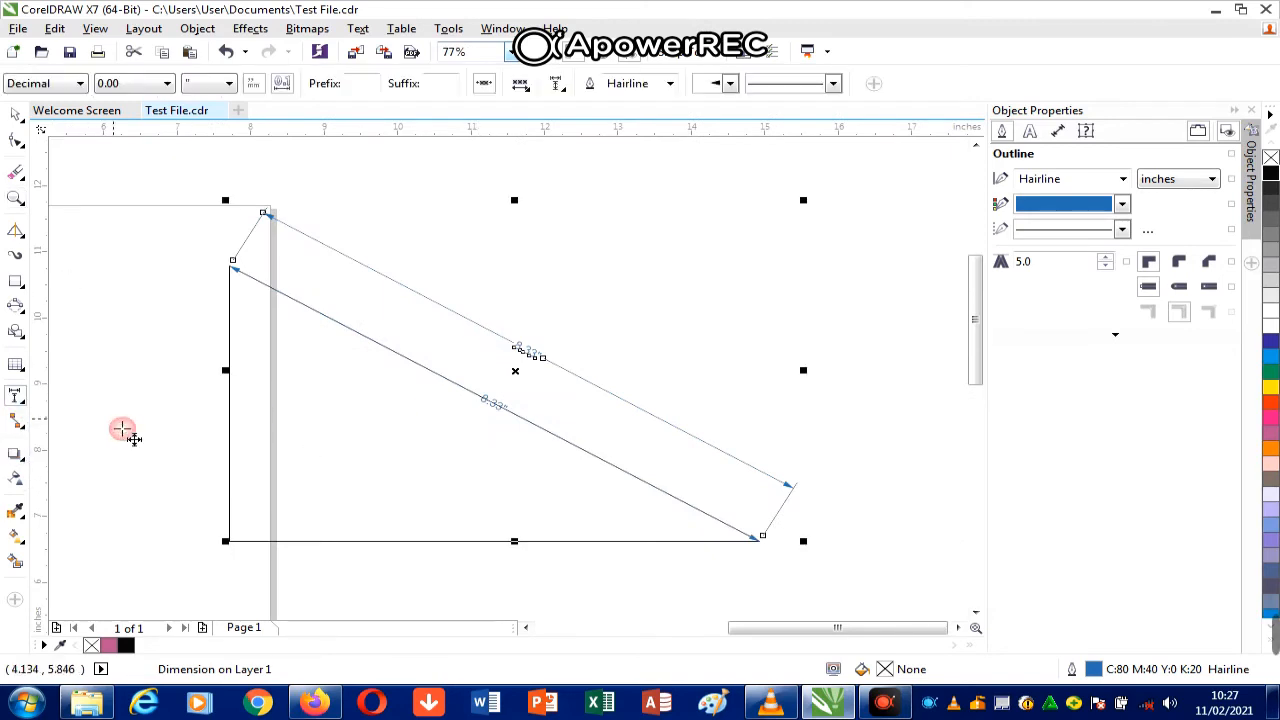
pyautogui.moveTo(232, 266); pyautogui.dragTo(229, 540)
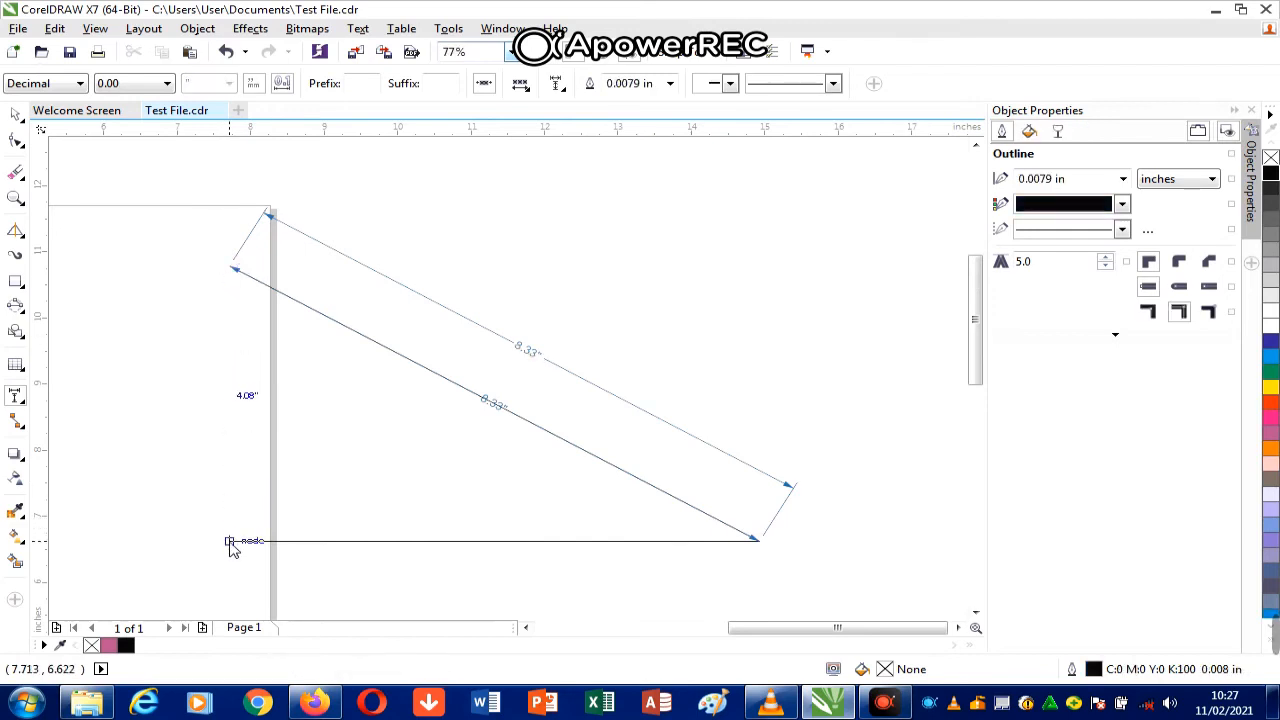
pyautogui.click(160, 406)
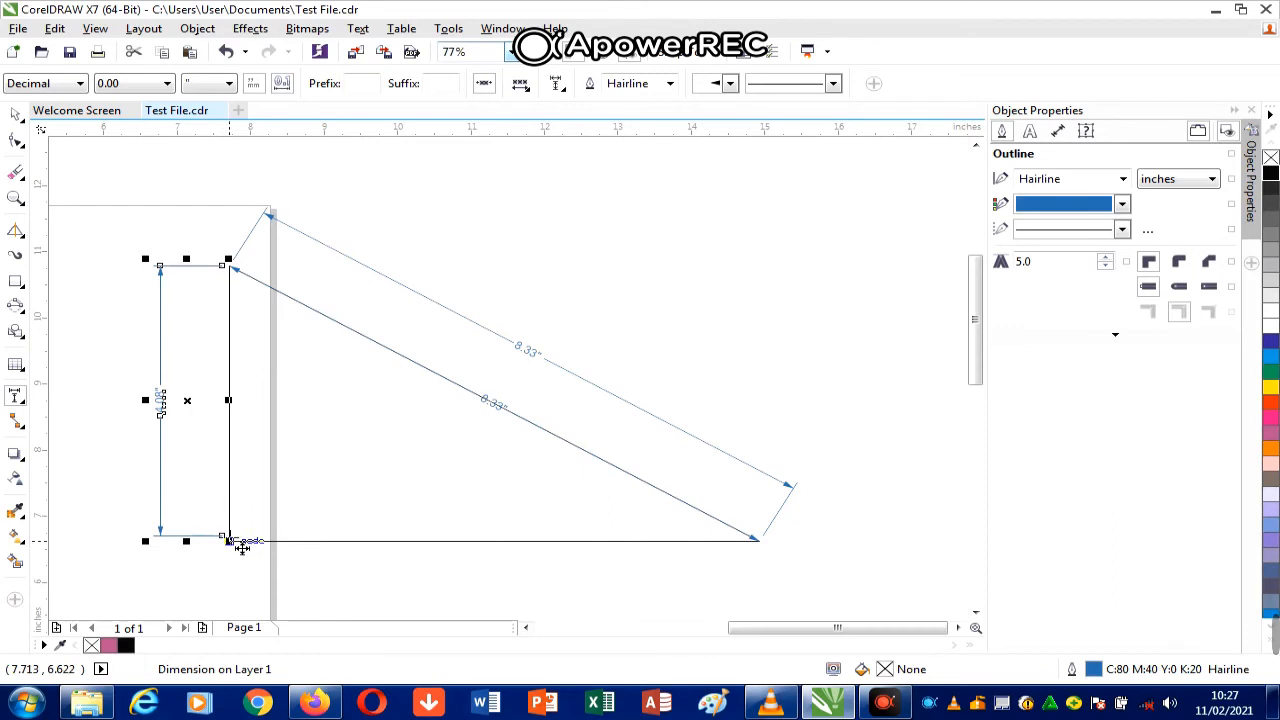
# Step: Add a horizontal dimension for the triangle's base and place it just below the edge
pyautogui.click(236, 542)
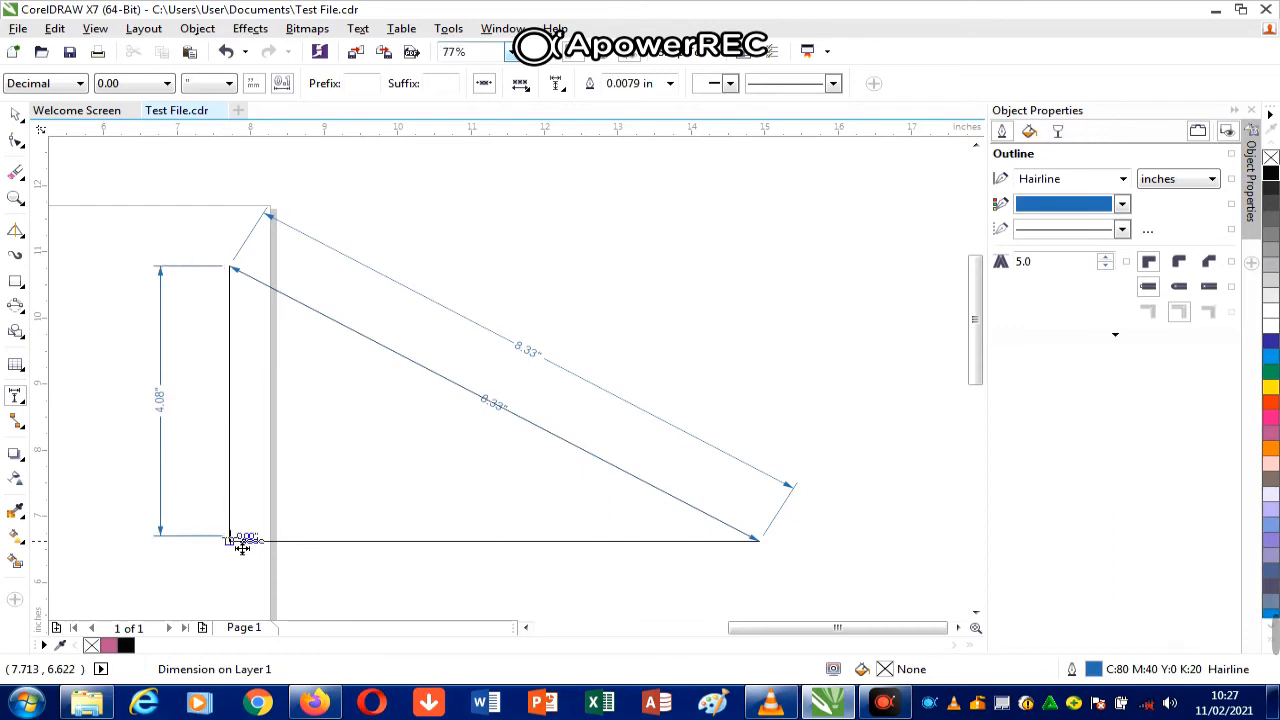
pyautogui.click(760, 543)
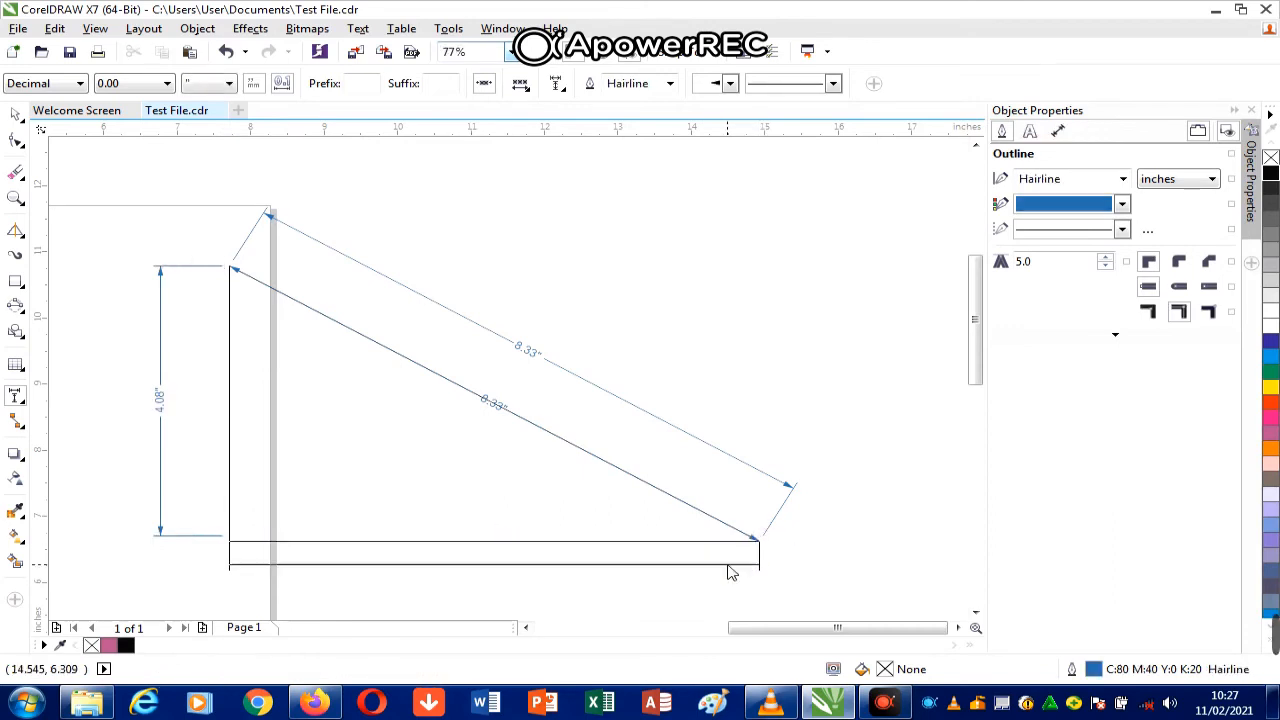
pyautogui.click(490, 567)
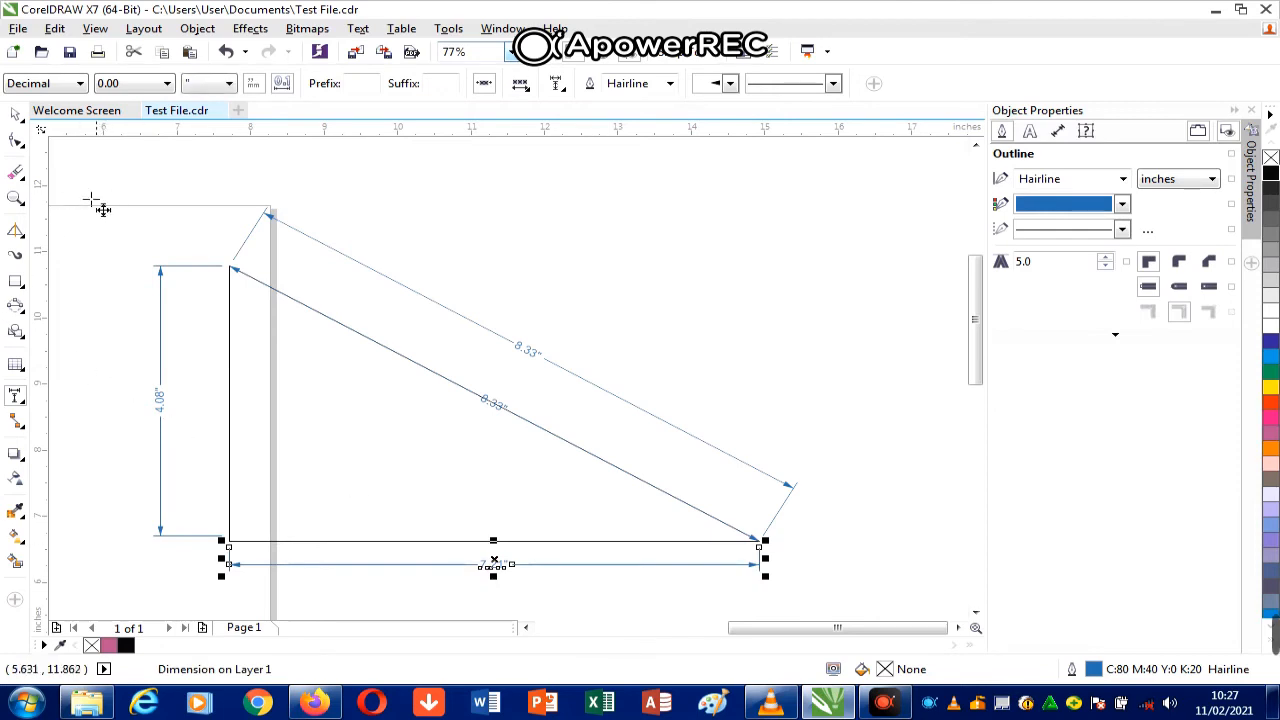
# Step: Add an angular dimension at the triangle's right-angle corner, with its arc inside the shape, and deselect it
pyautogui.click(22, 403)
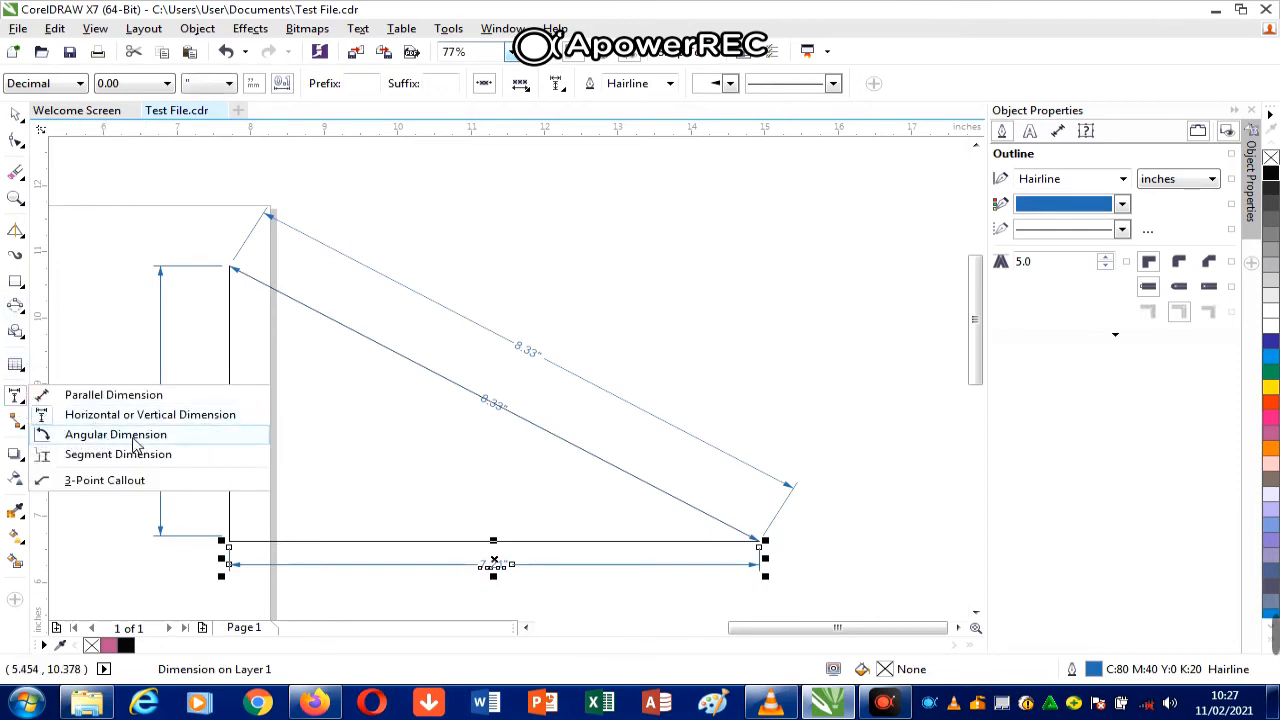
pyautogui.click(134, 438)
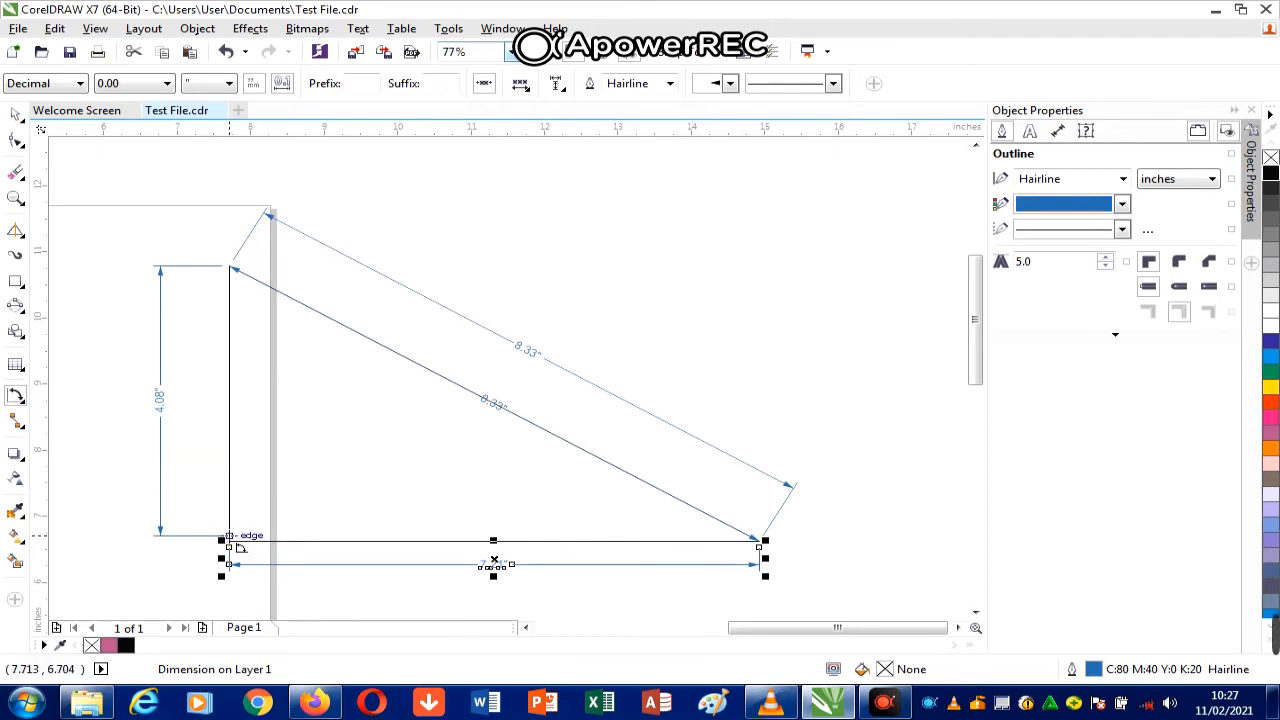
pyautogui.moveTo(230, 541); pyautogui.dragTo(294, 541)
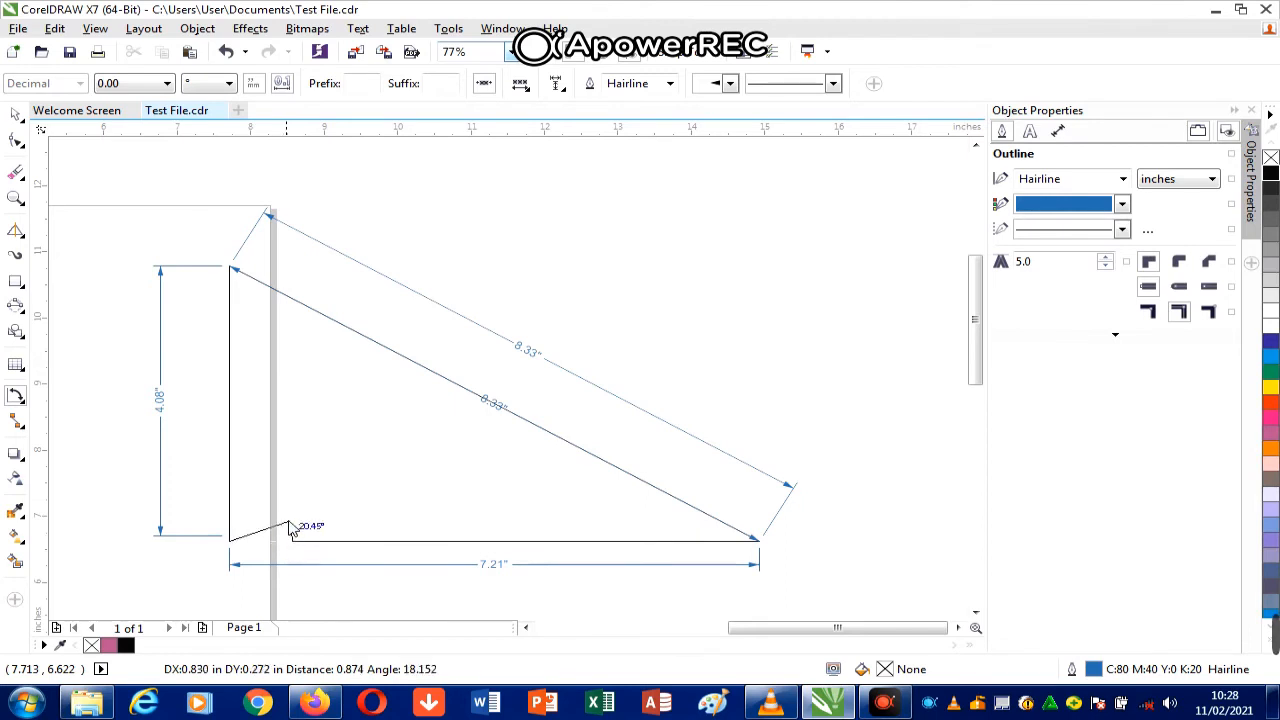
pyautogui.click(231, 508)
pyautogui.click(370, 481)
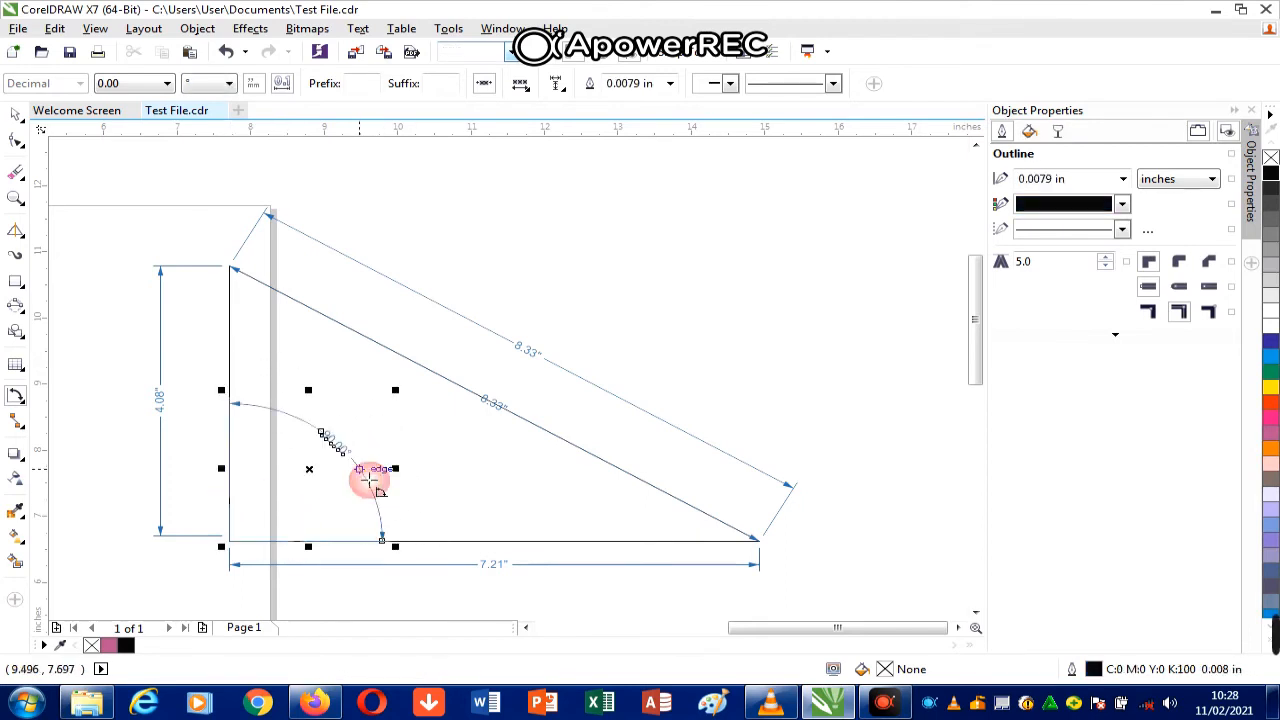
pyautogui.click(16, 114)
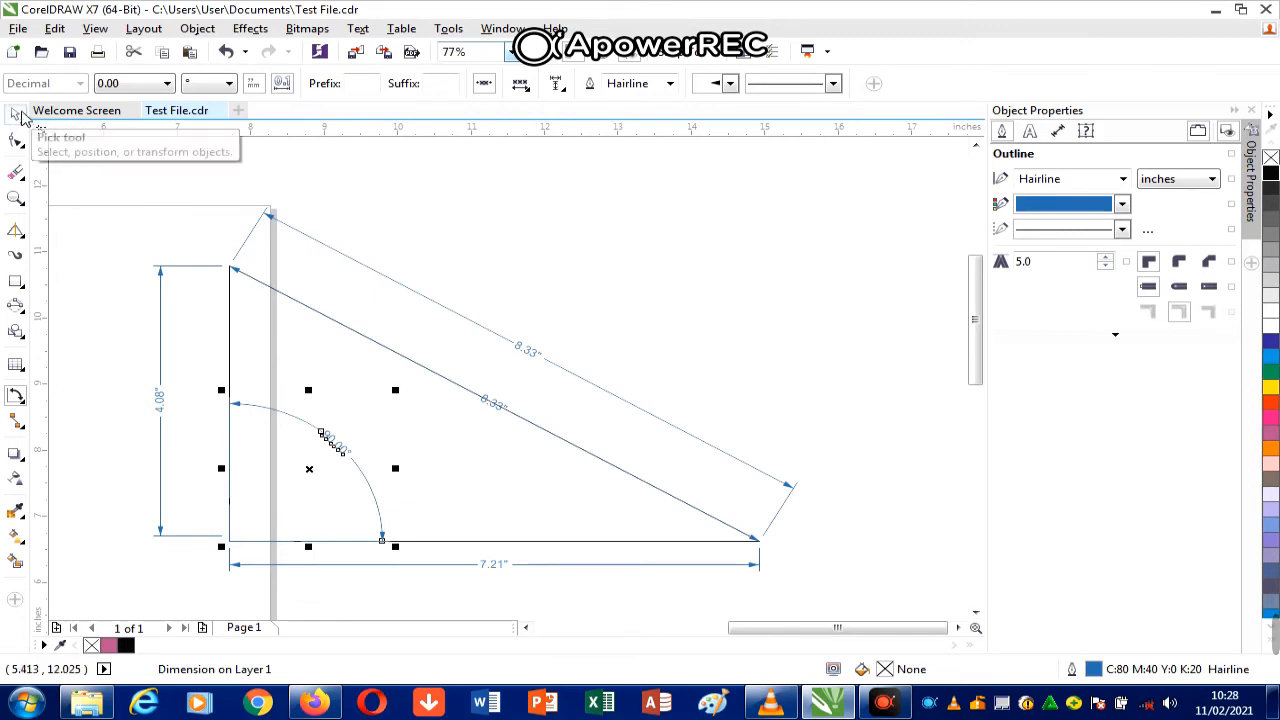
pyautogui.click(563, 251)
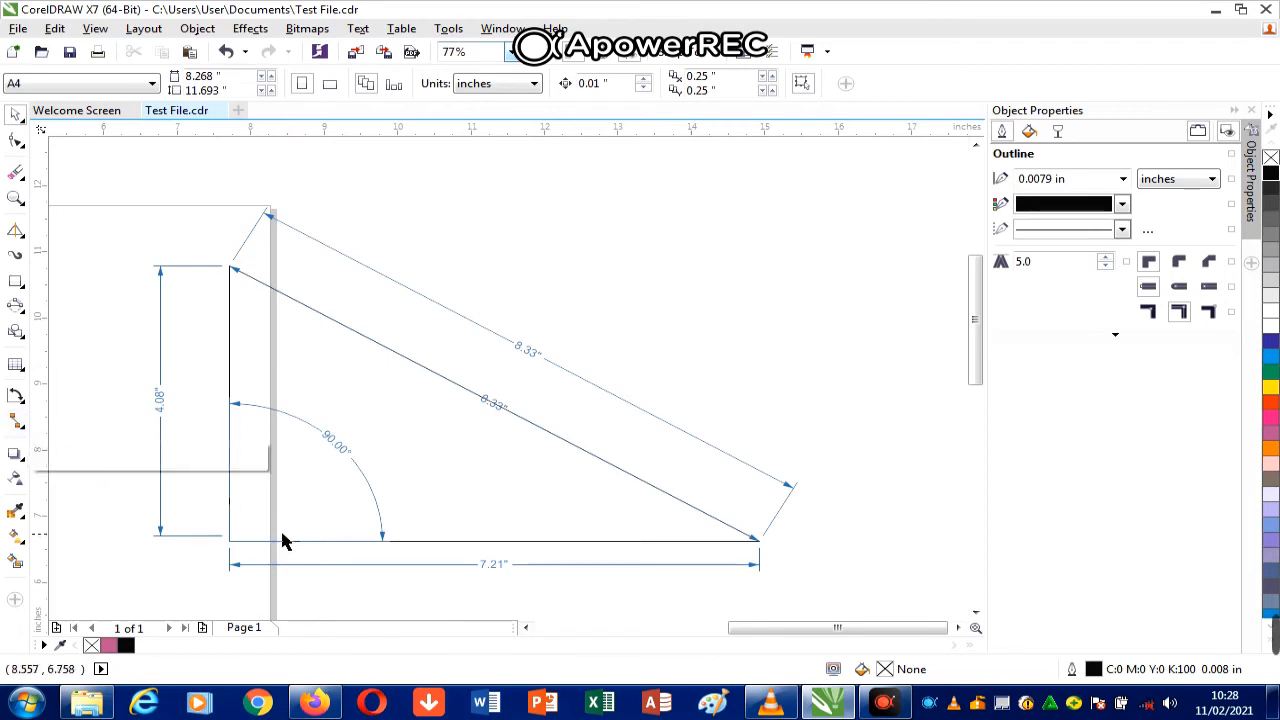
# Step: Draw a straight-line connector from the midpoint of the rectangle's edge facing the triangle to the midpoint of the triangle's upright side
pyautogui.click(526, 628)
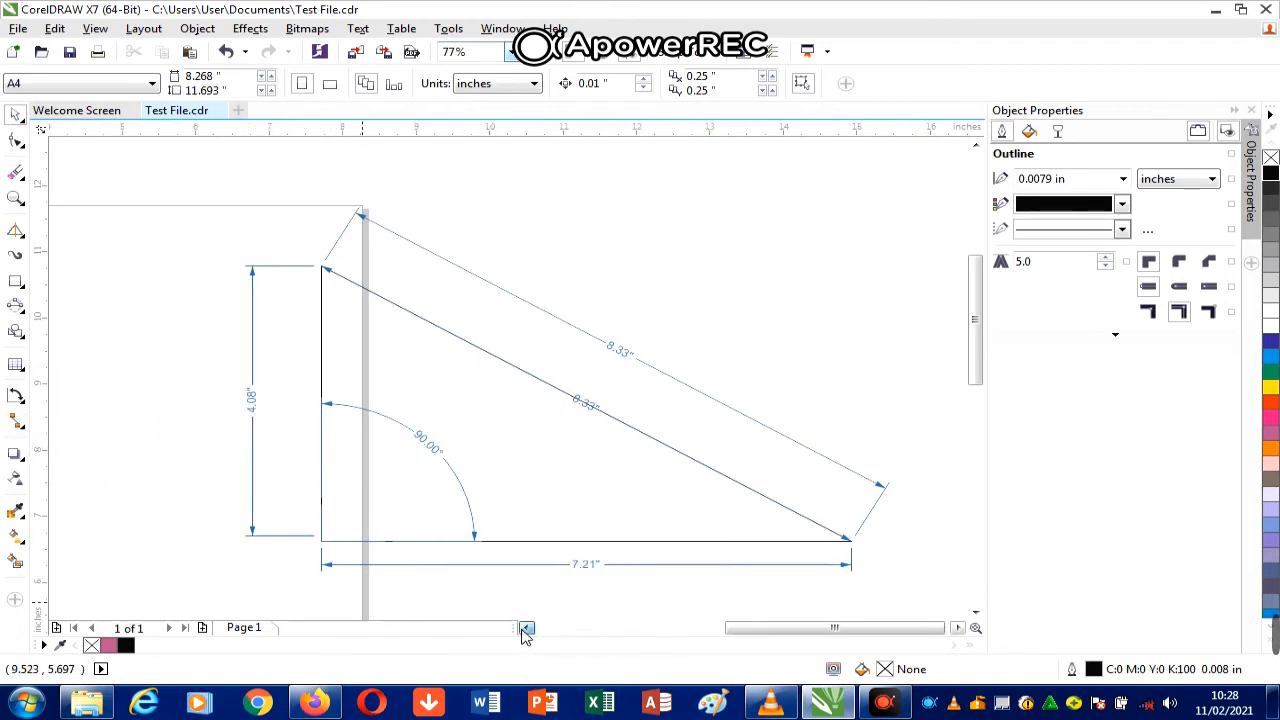
pyautogui.click(526, 628)
pyautogui.click(526, 628)
pyautogui.click(526, 628)
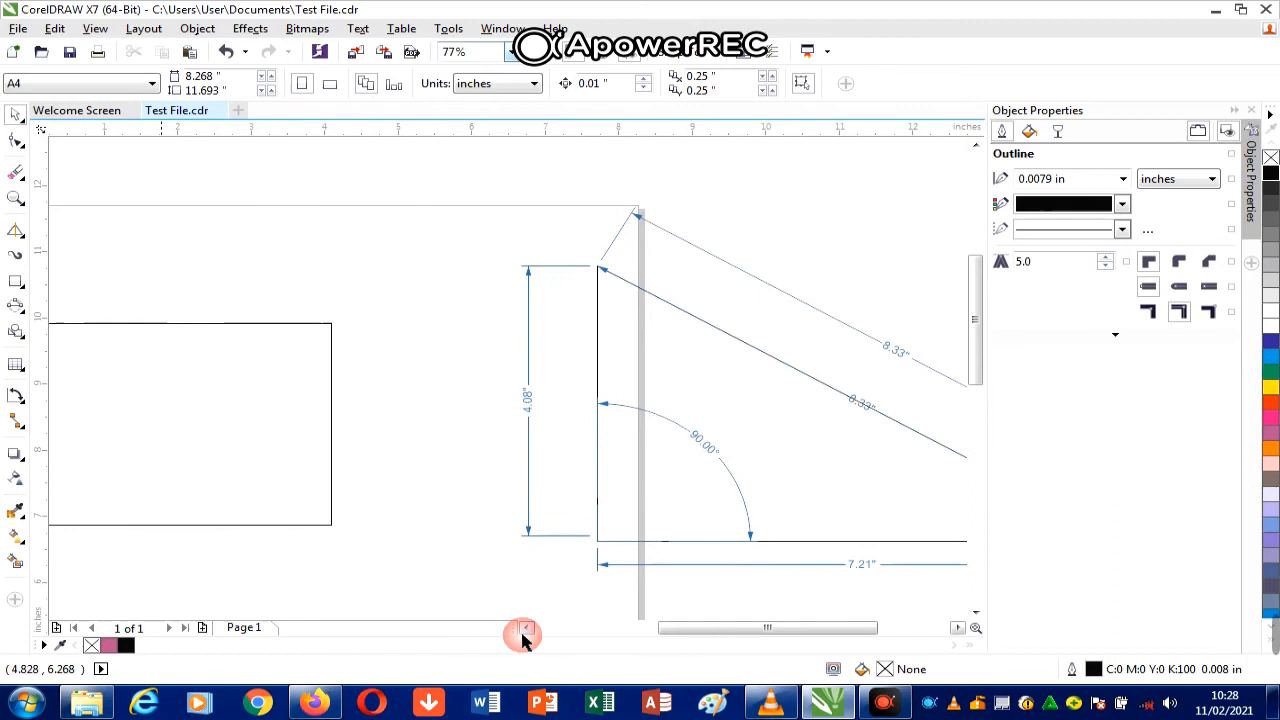
pyautogui.click(26, 428)
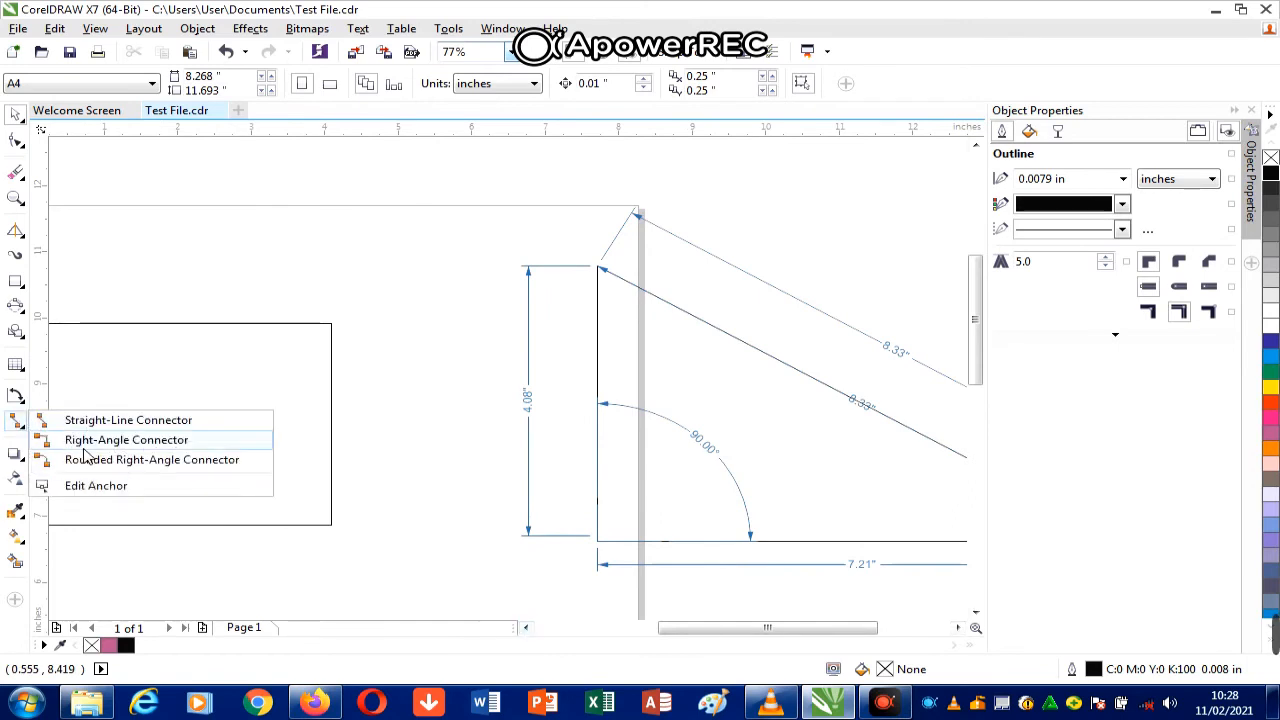
pyautogui.click(94, 421)
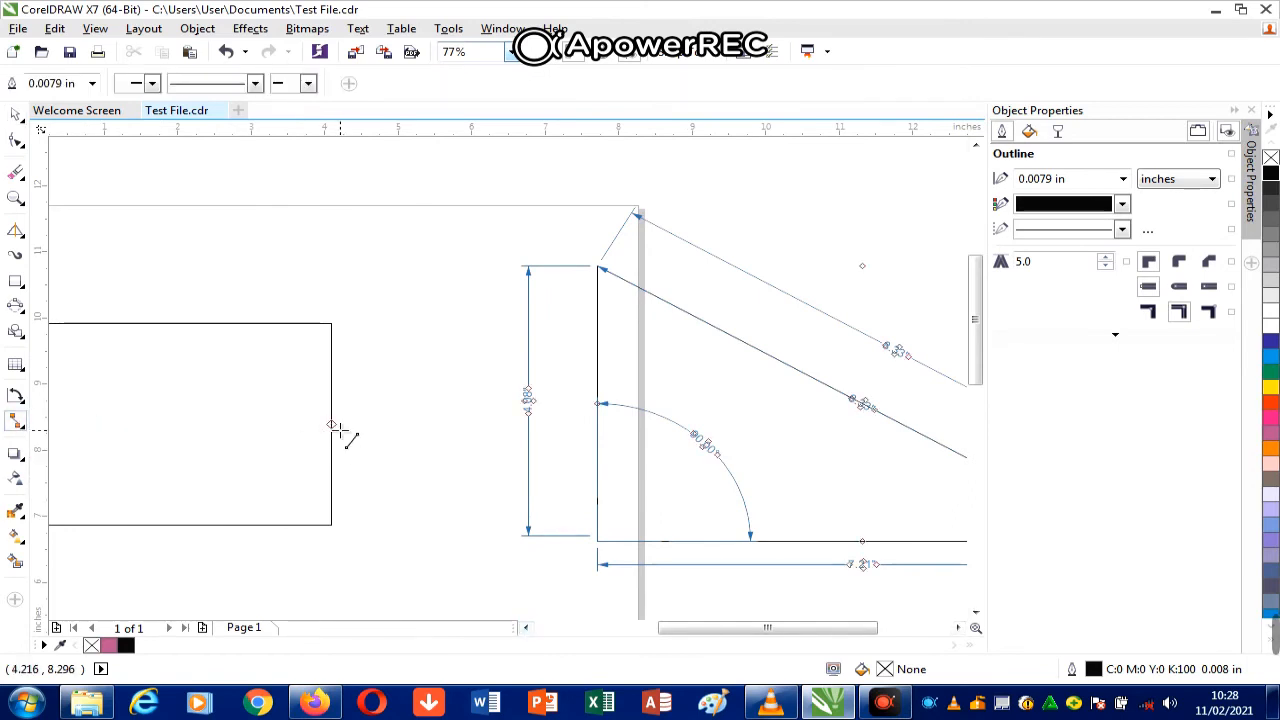
pyautogui.moveTo(333, 425)
pyautogui.mouseDown()
pyautogui.moveTo(600, 403)
pyautogui.moveTo(605, 415)
pyautogui.mouseUp()
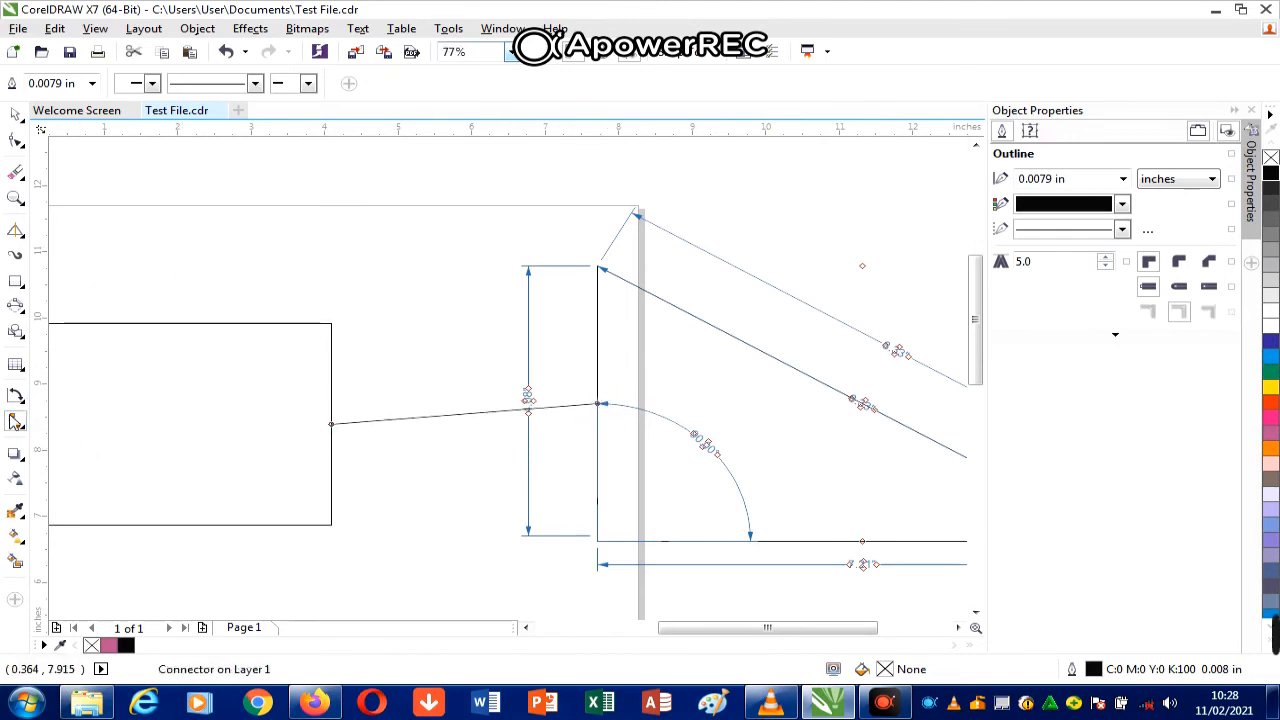
# Step: Apply a drop shadow to the rectangle, offset about 2.2 in to the right and 0.9 in upward
pyautogui.click(22, 468)
pyautogui.click(64, 452)
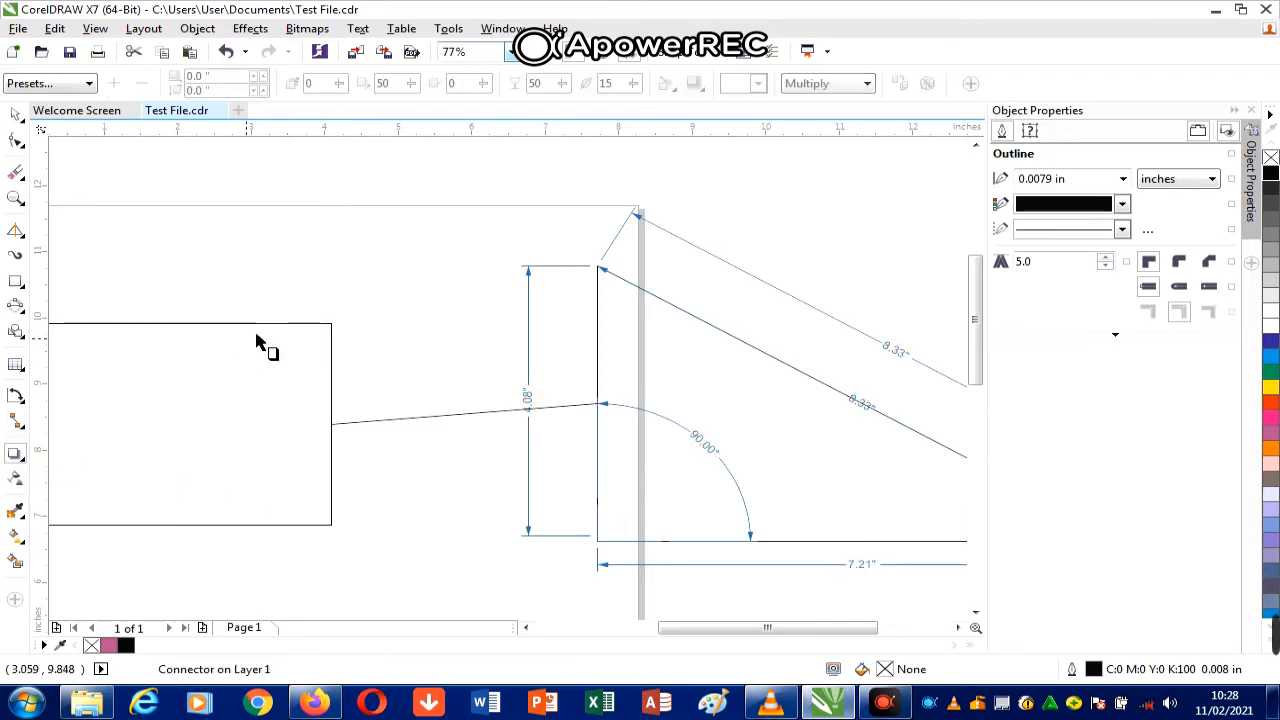
pyautogui.click(344, 318)
pyautogui.moveTo(190, 355); pyautogui.dragTo(414, 264)
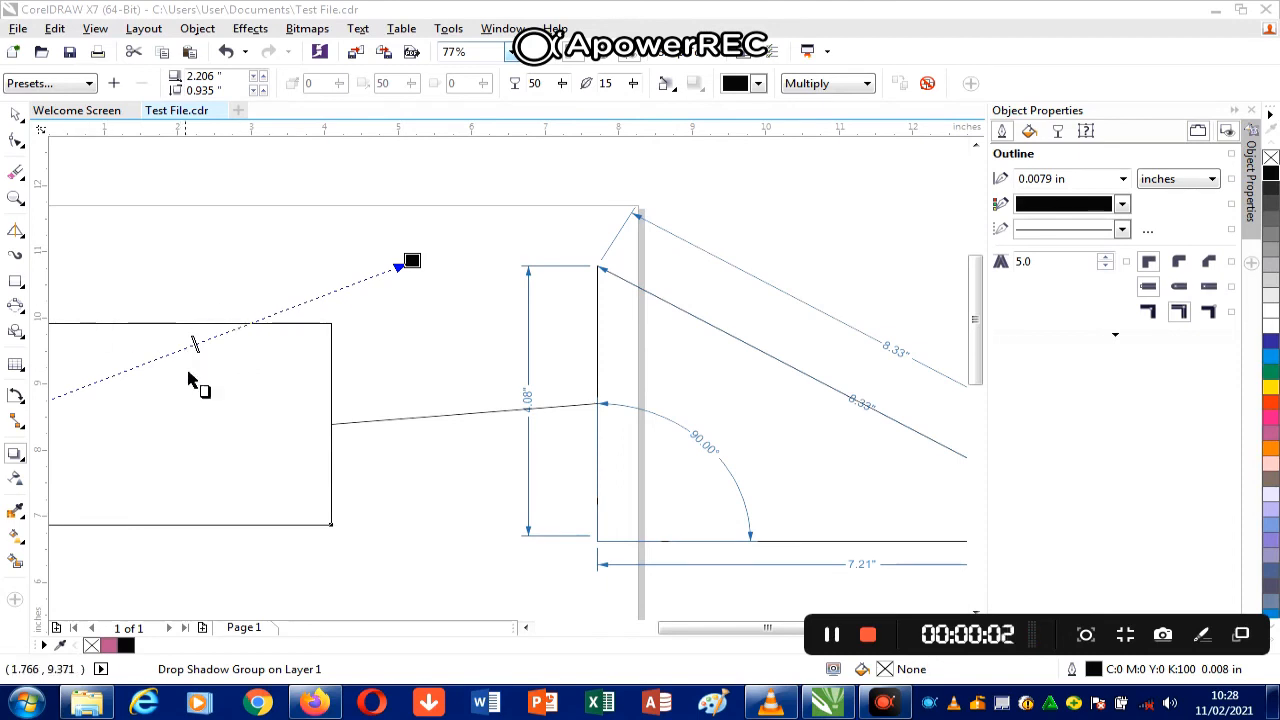
# Step: Select the rectangle with its drop shadow and fill it with green (C100 M0 Y100 K0)
pyautogui.click(16, 198)
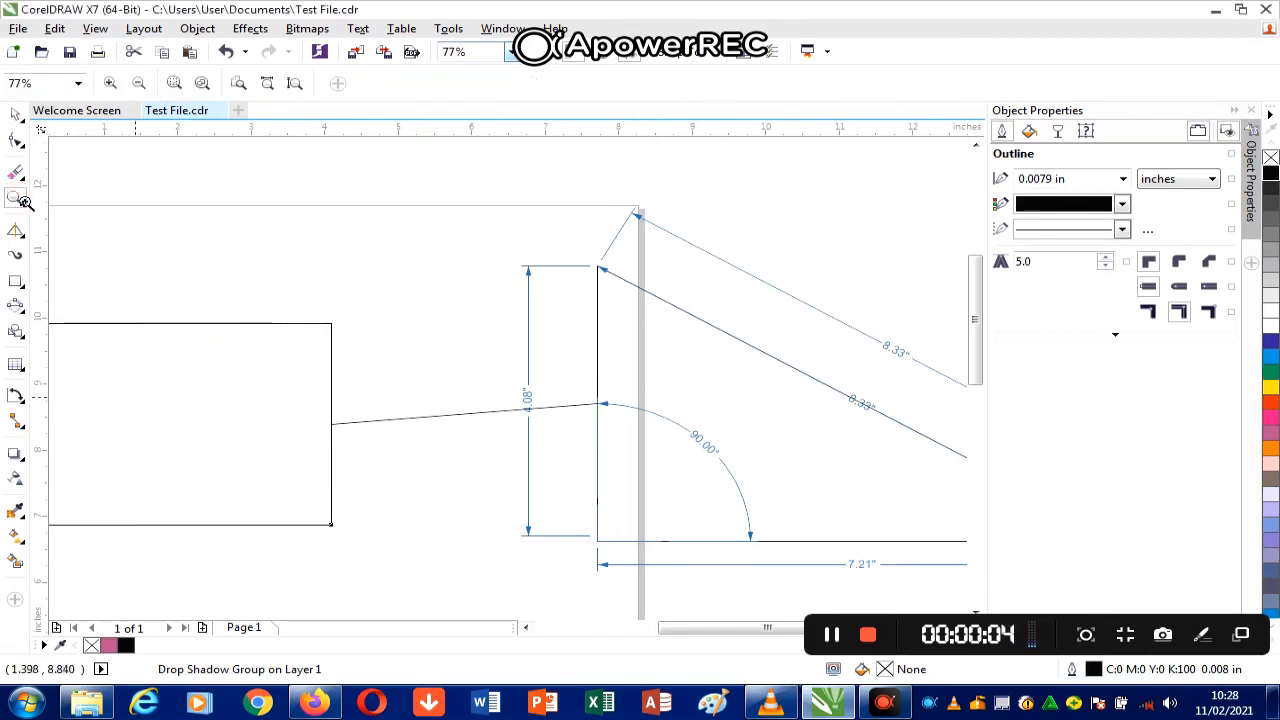
pyautogui.click(157, 386)
pyautogui.rightClick(164, 388)
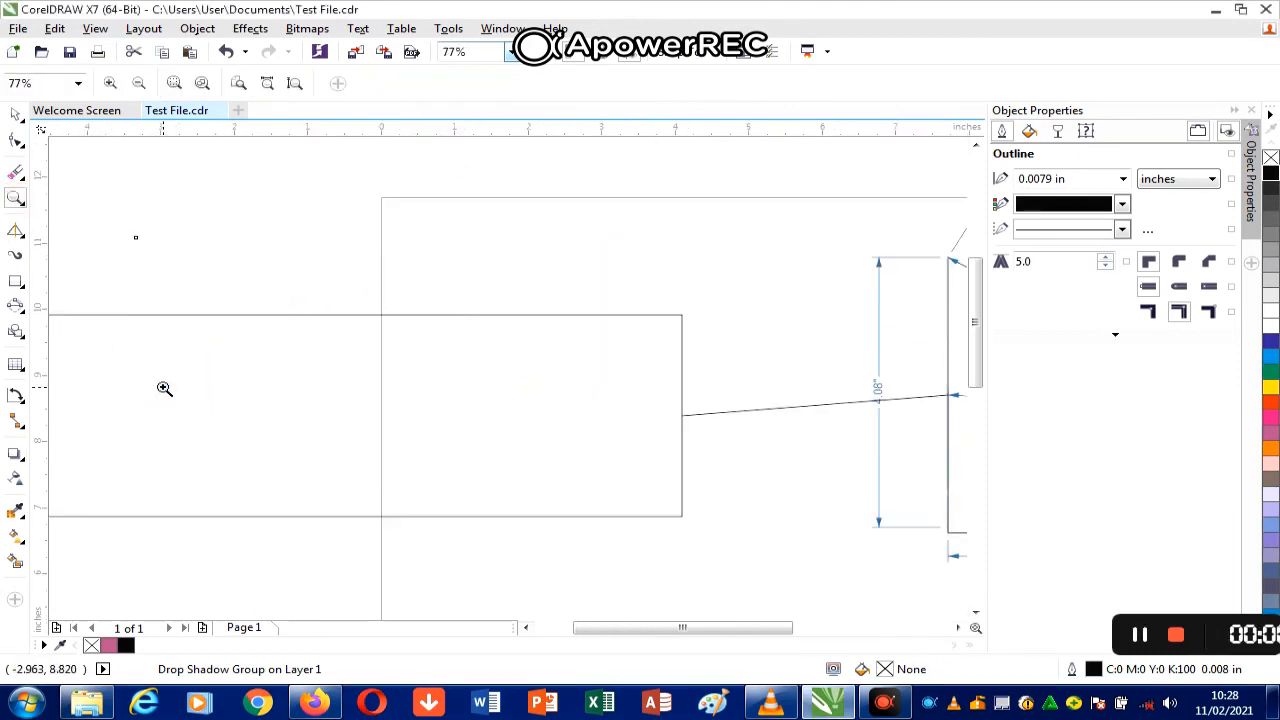
pyautogui.rightClick(266, 420)
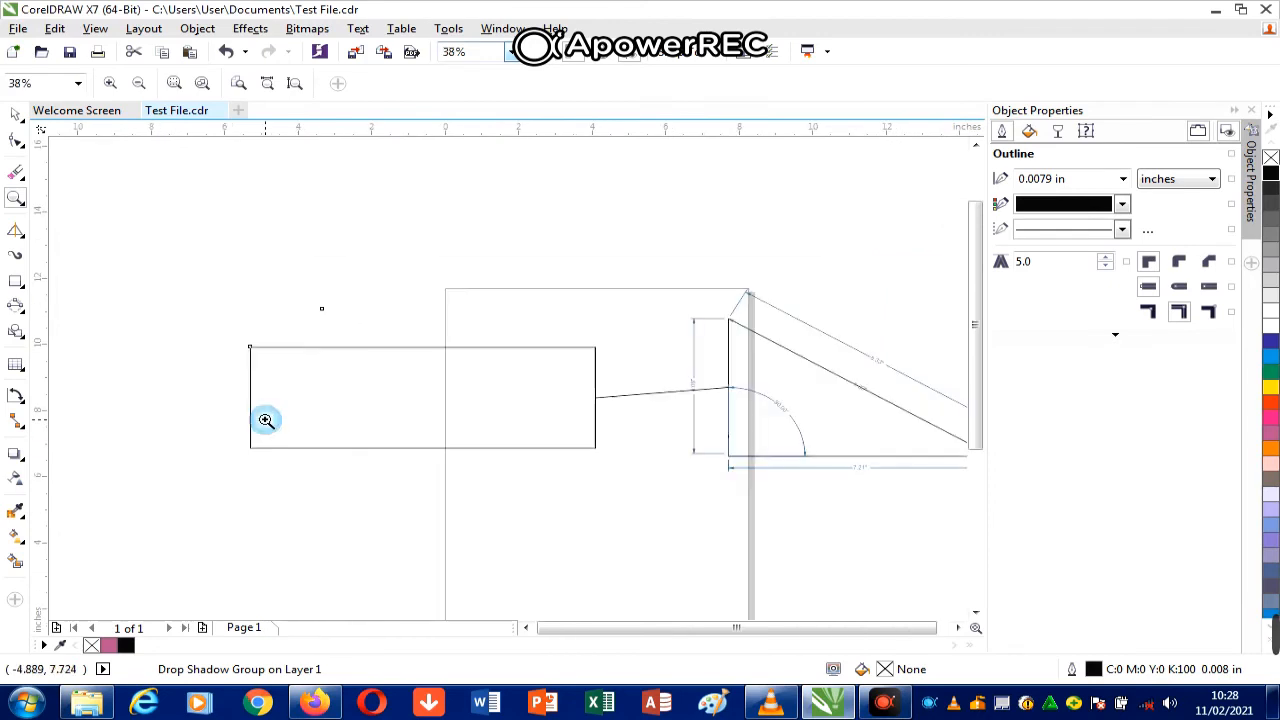
pyautogui.click(16, 115)
pyautogui.click(489, 384)
pyautogui.click(478, 385)
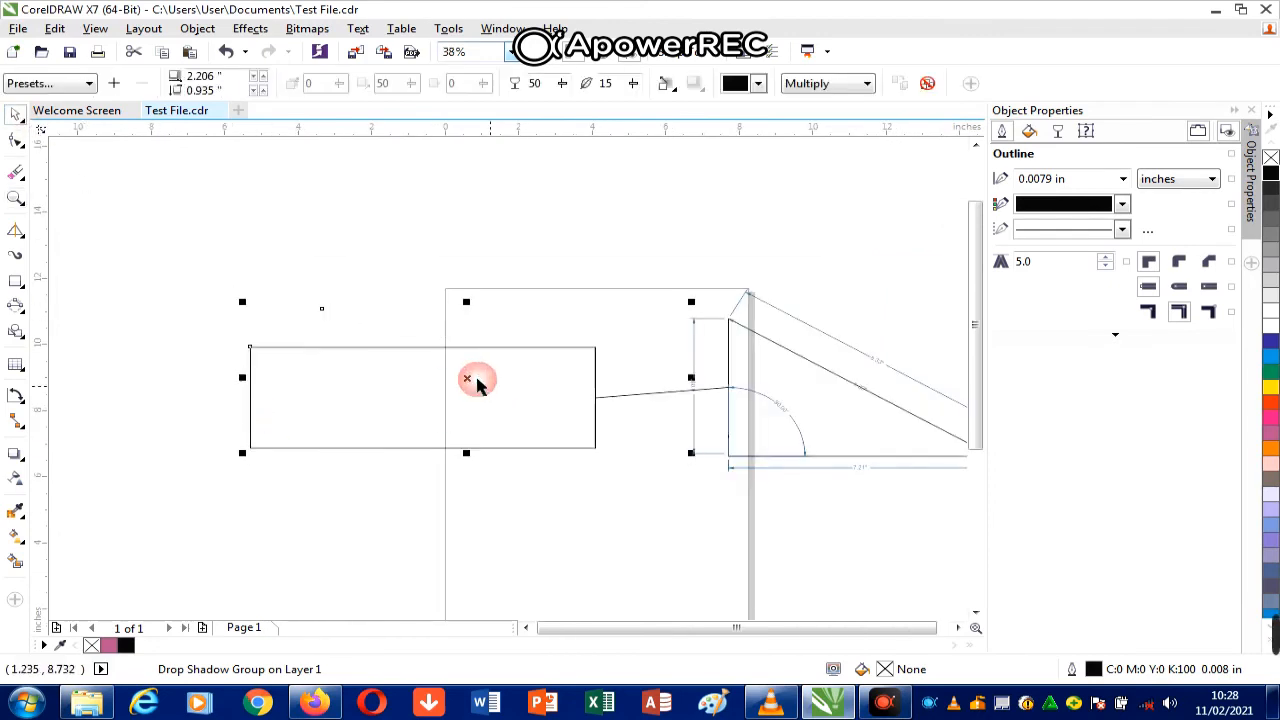
pyautogui.click(16, 454)
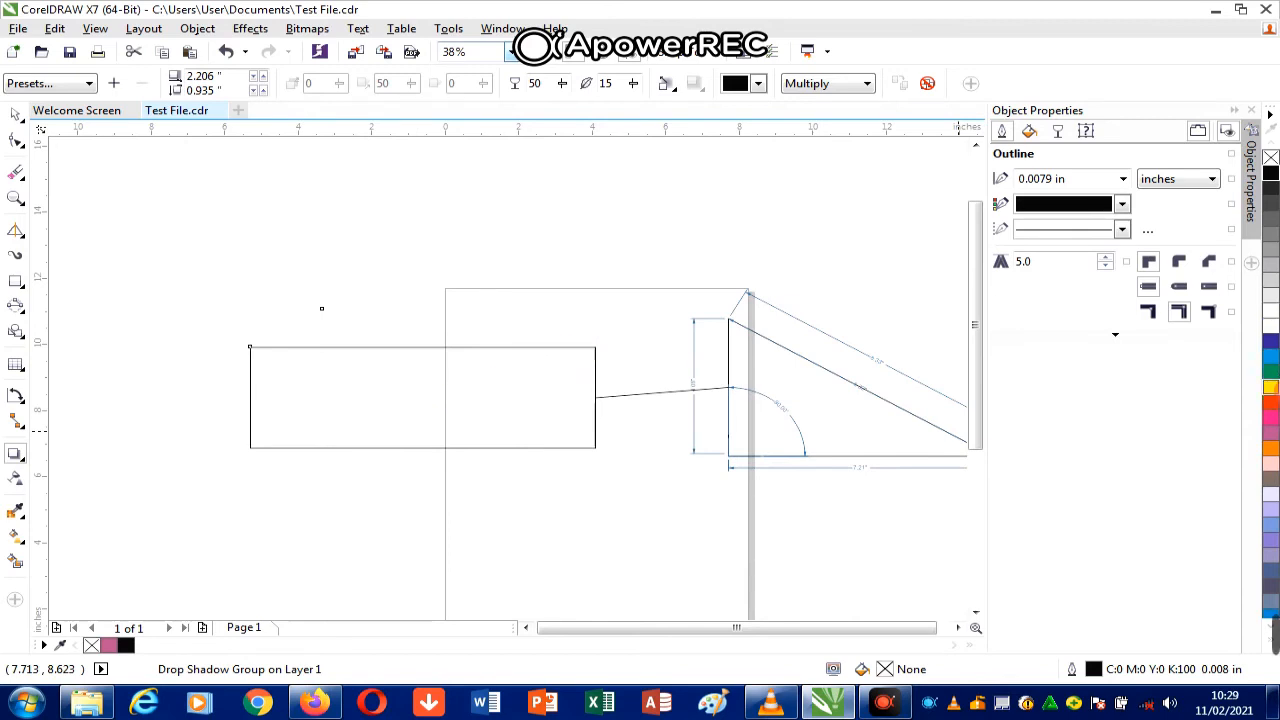
pyautogui.click(1268, 375)
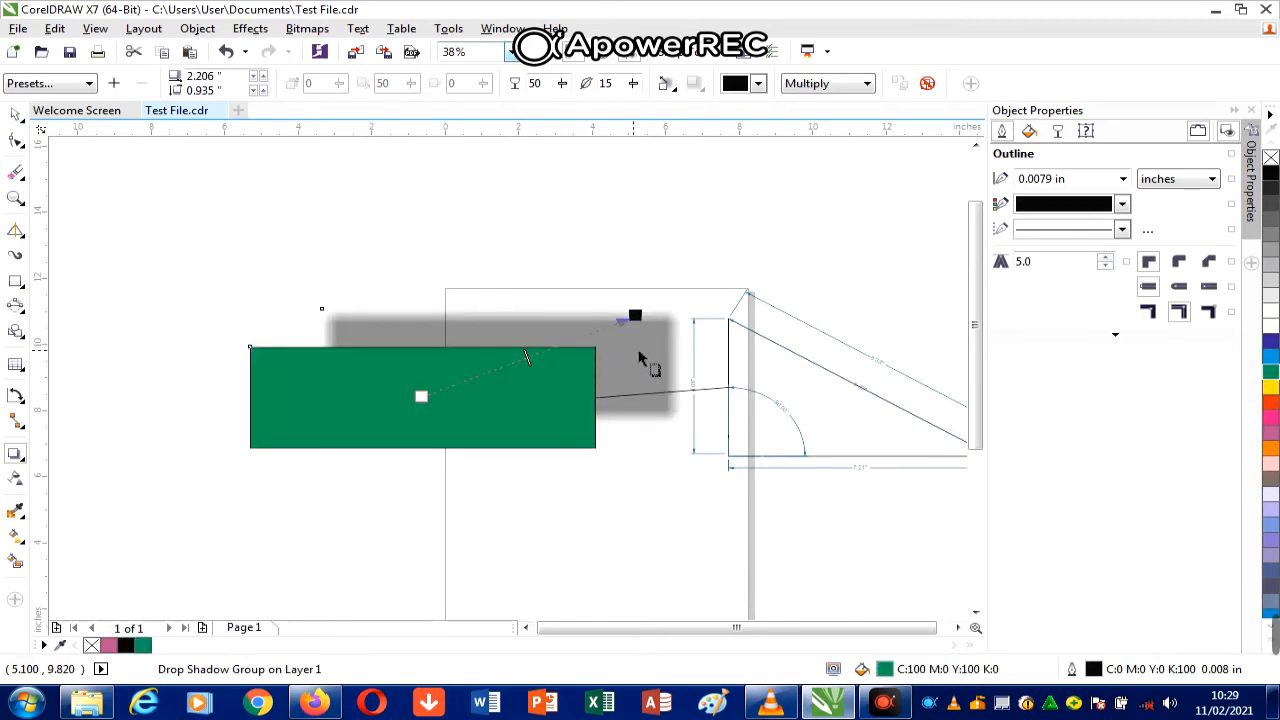
# Step: Draw a rectangle about 6.9 by 2.2 in above and left of the shadowed rectangle and fill it with green
pyautogui.click(20, 458)
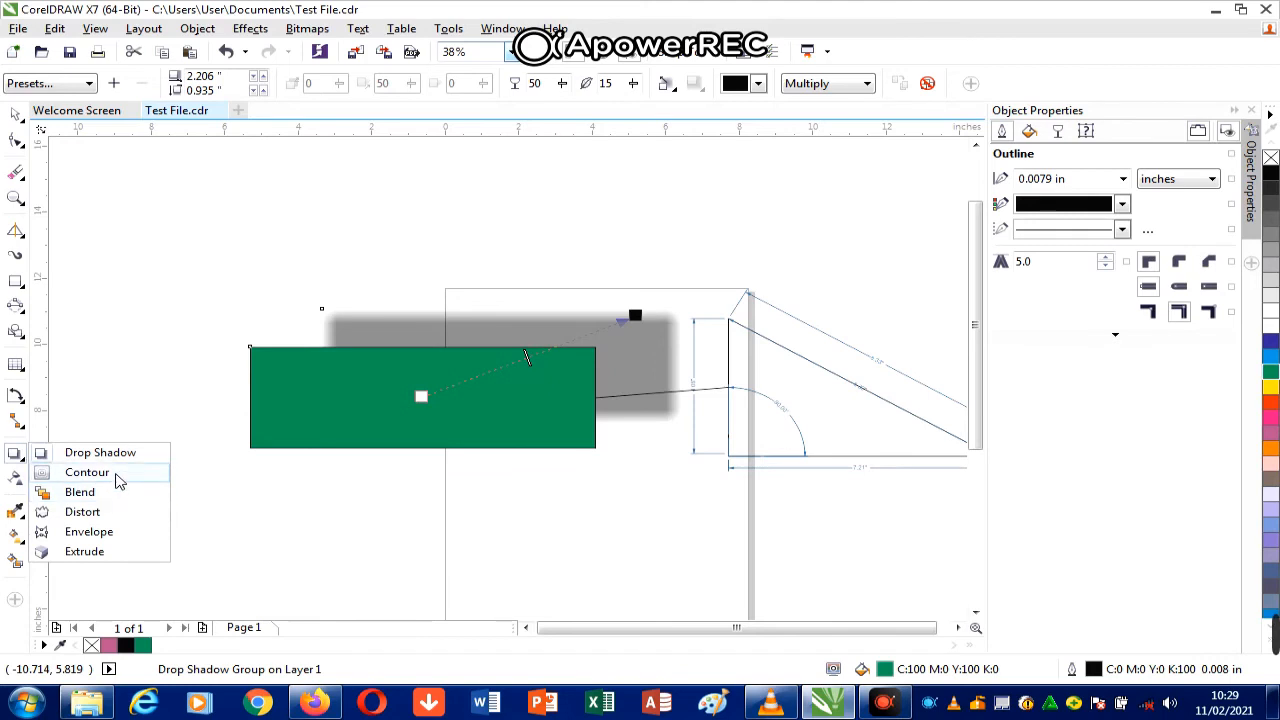
pyautogui.click(18, 283)
pyautogui.click(75, 278)
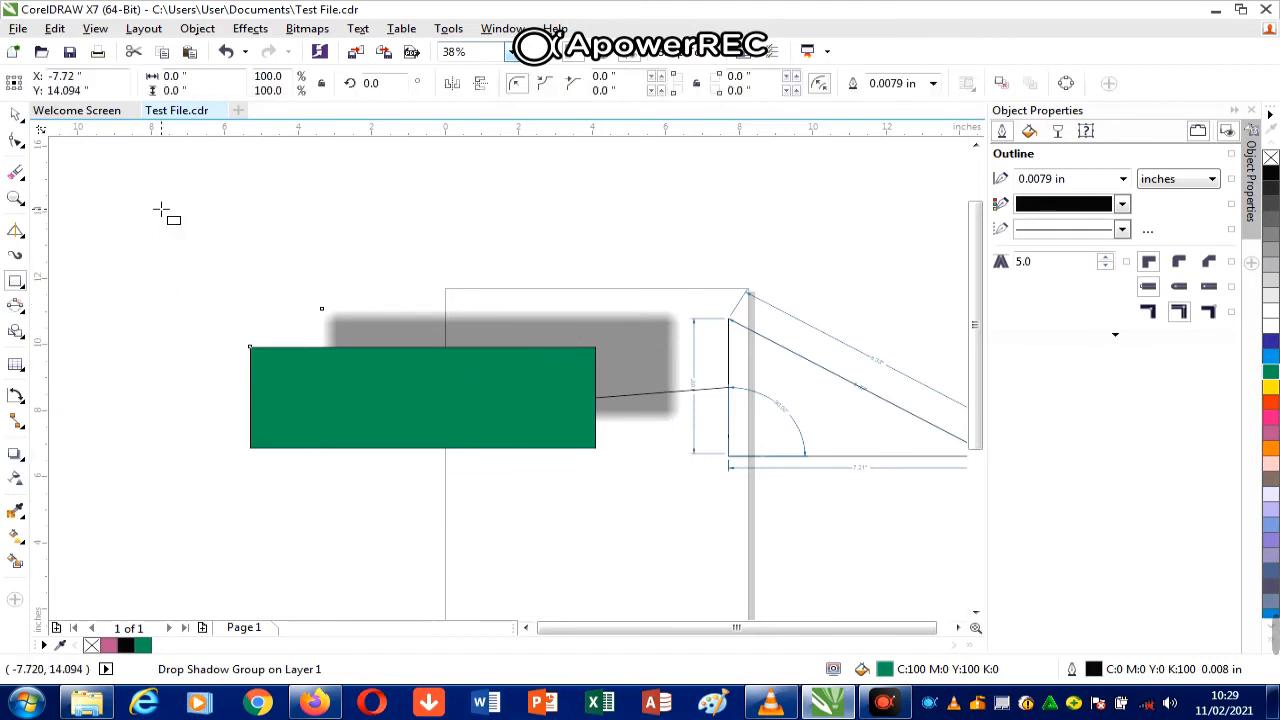
pyautogui.moveTo(161, 208); pyautogui.dragTo(415, 283)
pyautogui.click(1269, 375)
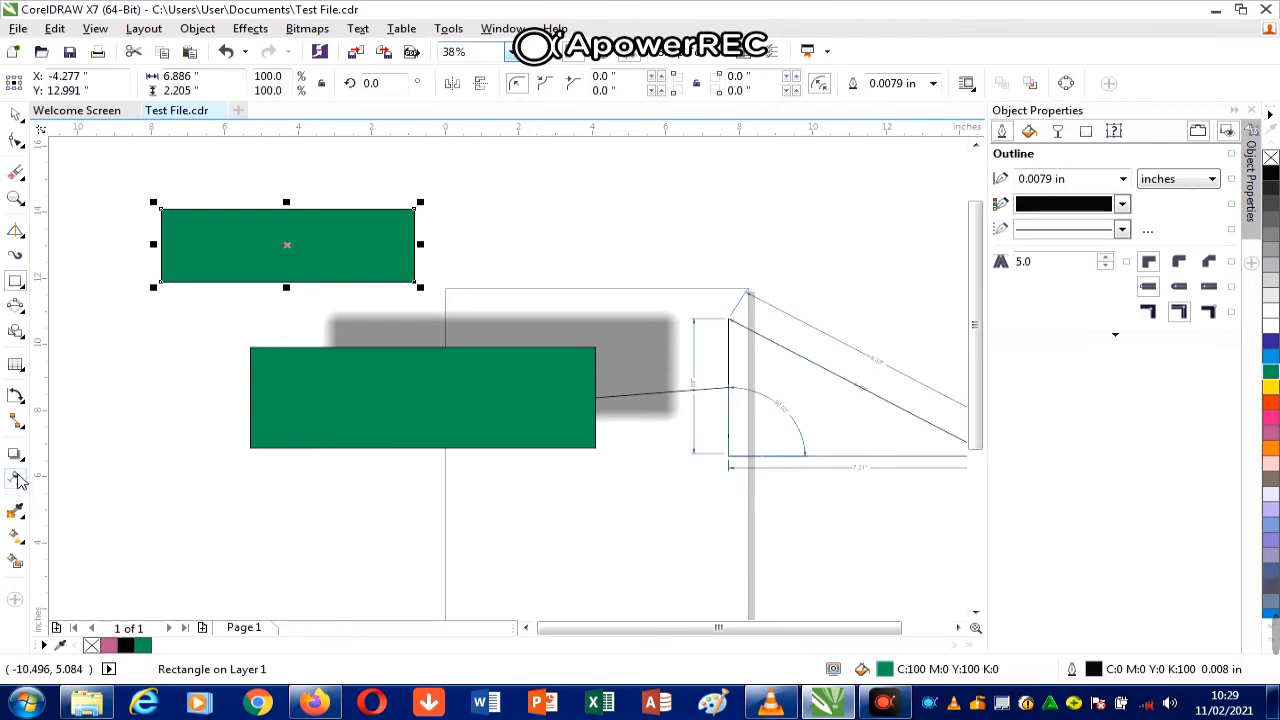
# Step: Apply a one-step inside contour to the new green rectangle, shift its acceleration slightly, and adjust the offset to about 0.57 in
pyautogui.click(16, 455)
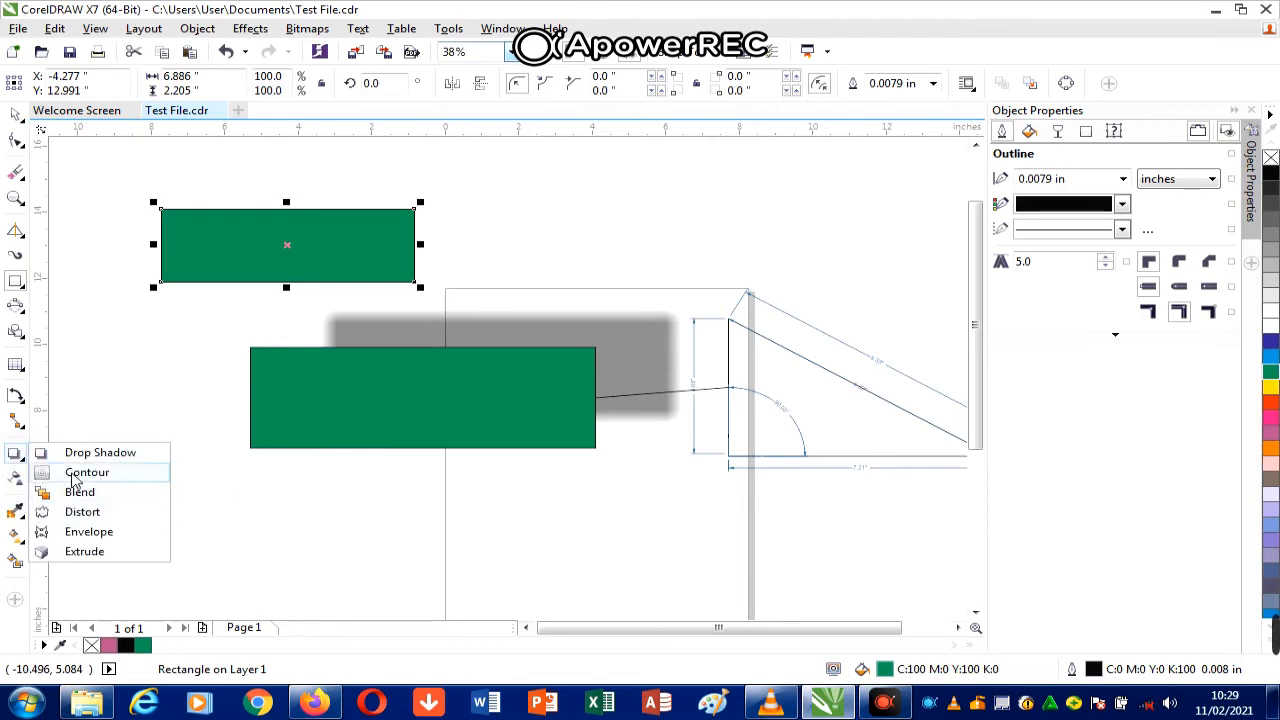
pyautogui.click(80, 473)
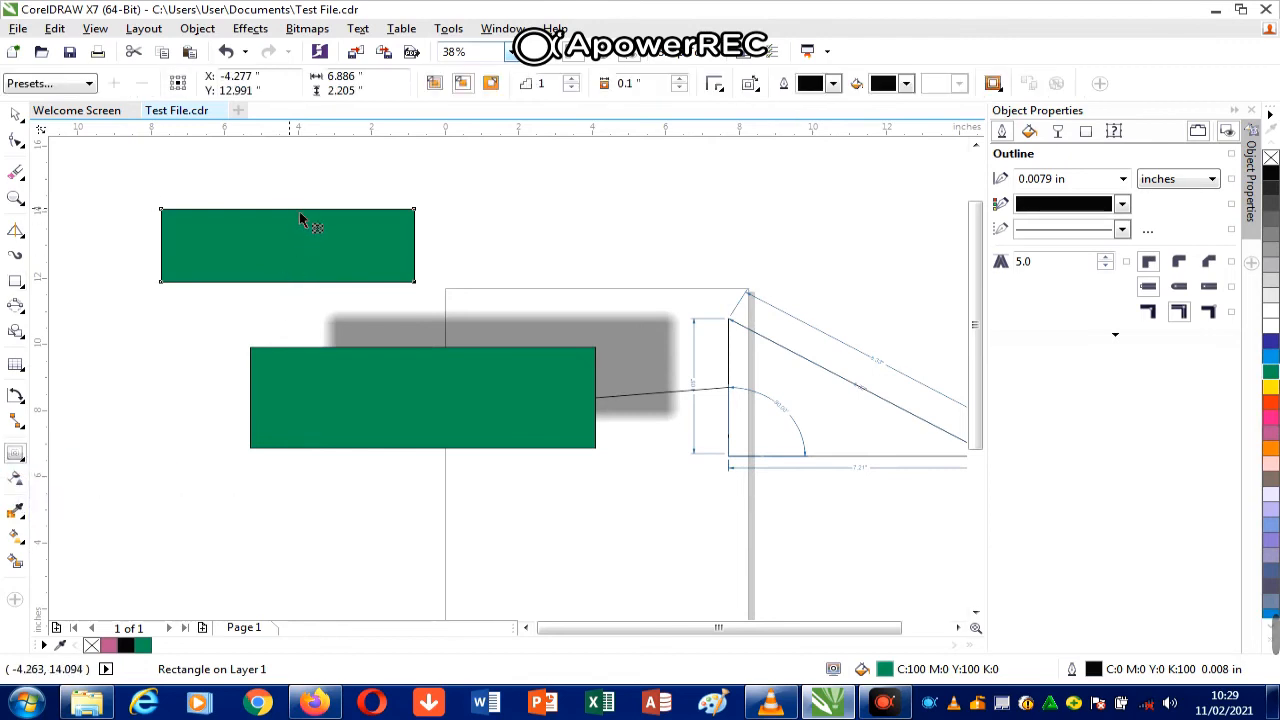
pyautogui.moveTo(300, 220); pyautogui.dragTo(288, 238)
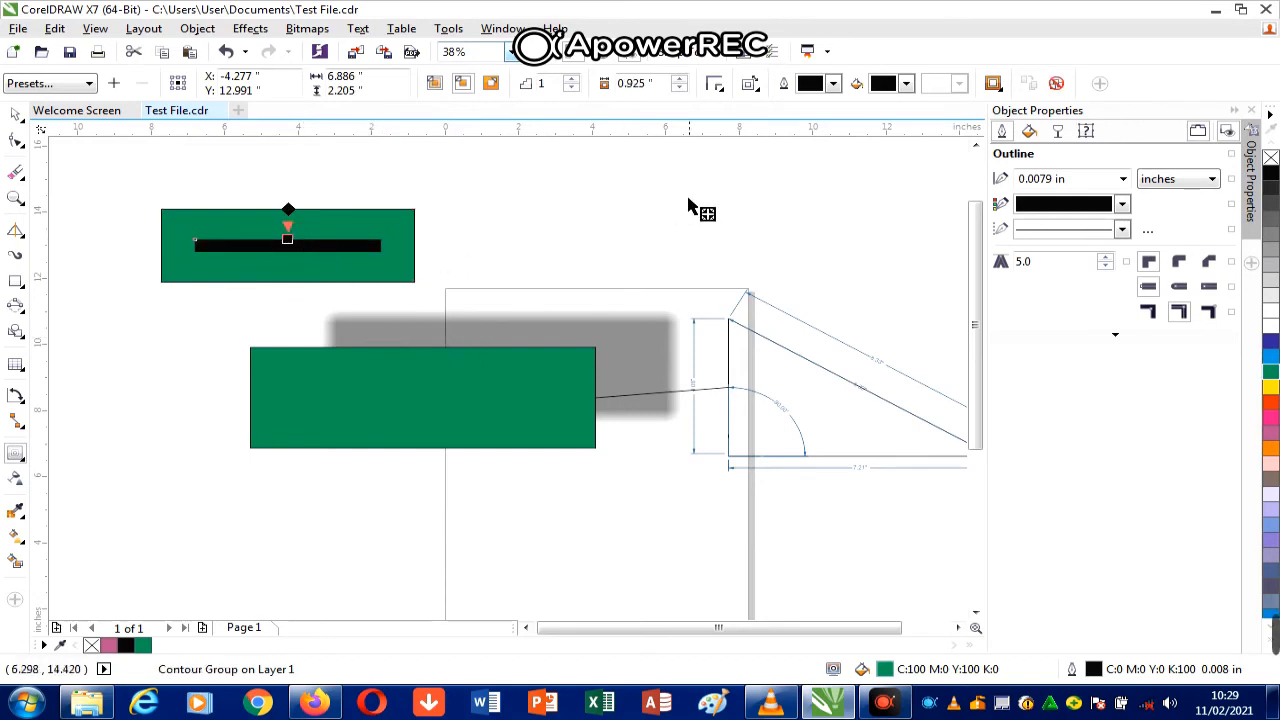
pyautogui.click(993, 84)
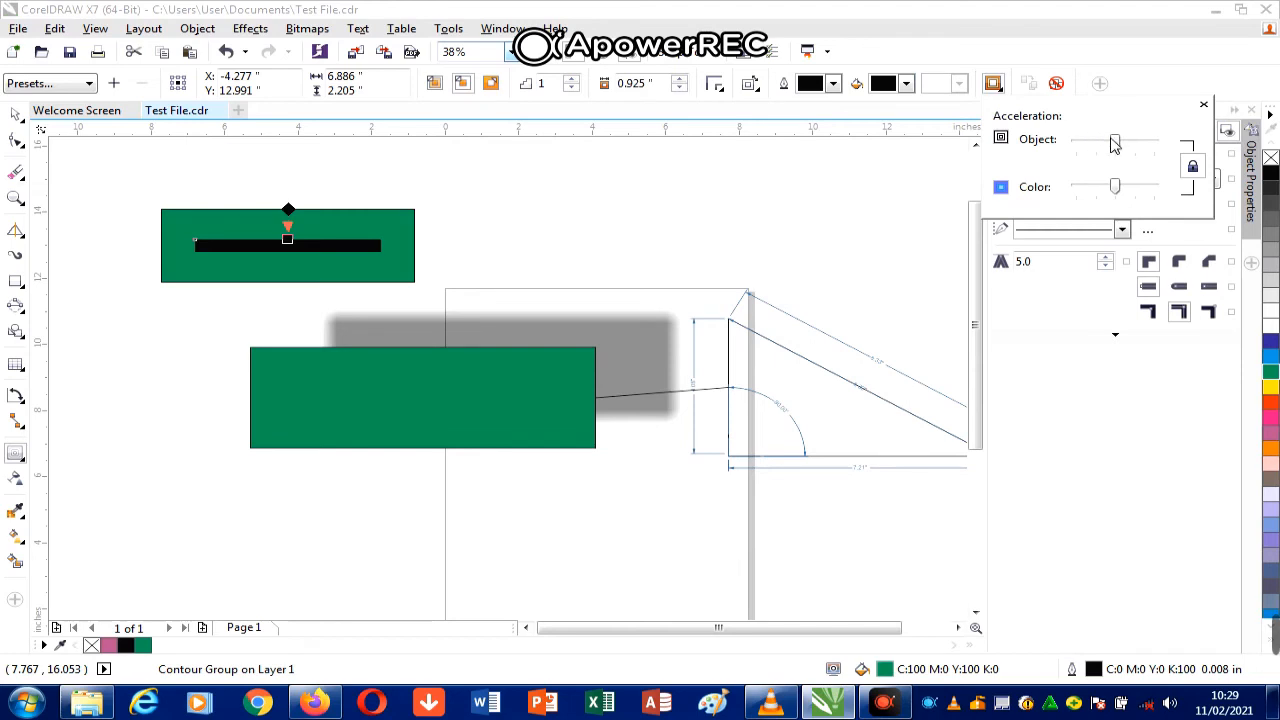
pyautogui.moveTo(1115, 143)
pyautogui.mouseDown()
pyautogui.moveTo(1137, 145)
pyautogui.moveTo(1100, 146)
pyautogui.mouseUp()
pyautogui.click(287, 239)
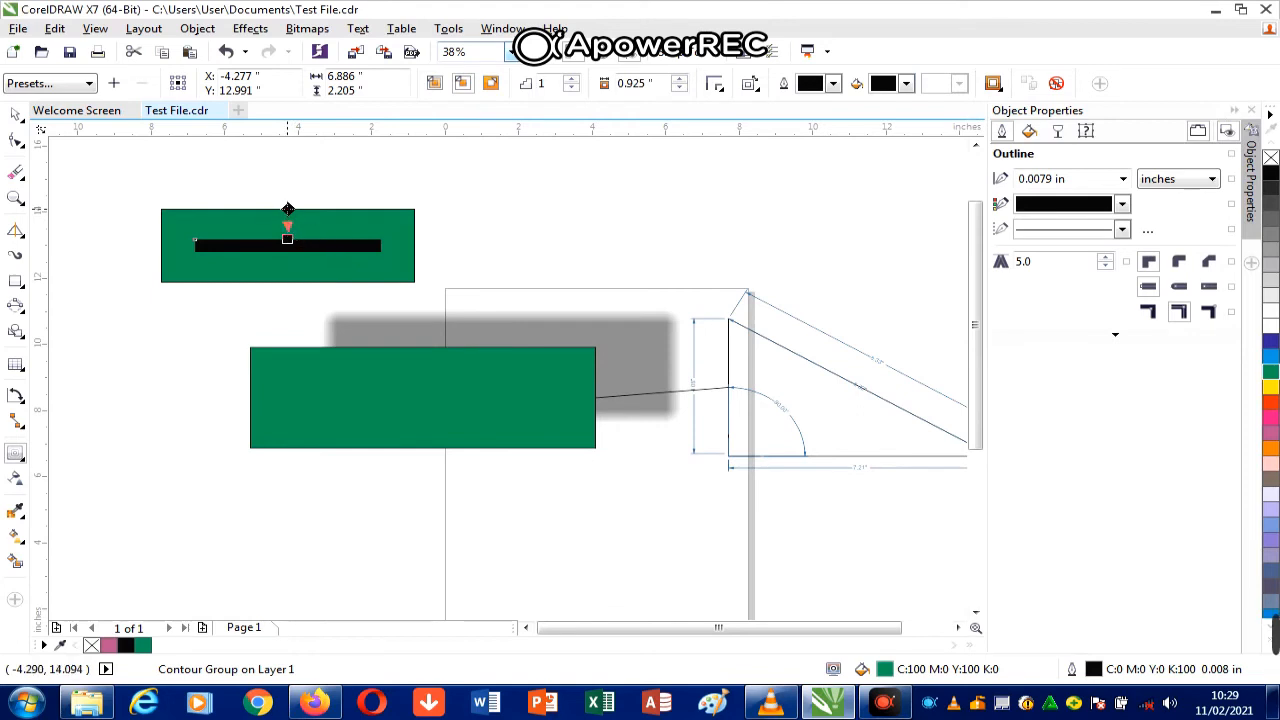
pyautogui.moveTo(287, 239)
pyautogui.mouseDown()
pyautogui.moveTo(288, 212)
pyautogui.moveTo(287, 227)
pyautogui.mouseUp()
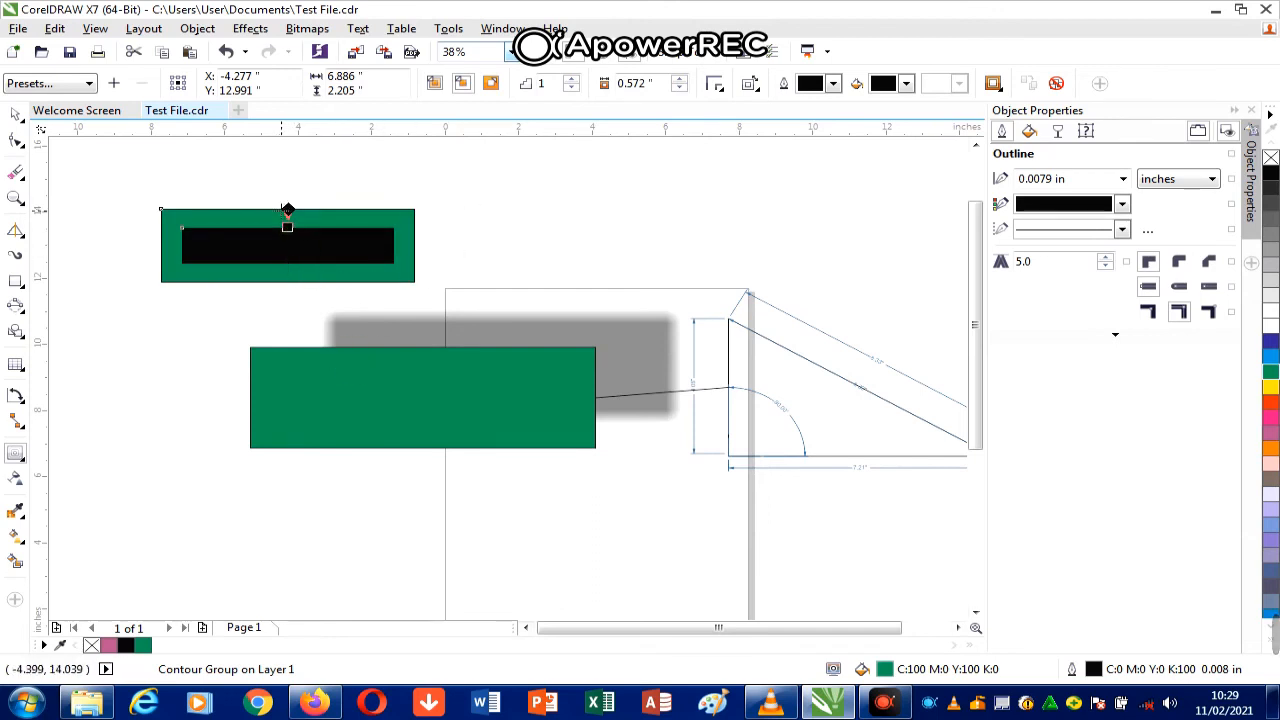
# Step: Select the contoured rectangle, choose Clockwise Contour Colors, and fill the outer rectangle with yellow (C0 M0 Y100 K0)
pyautogui.click(15, 113)
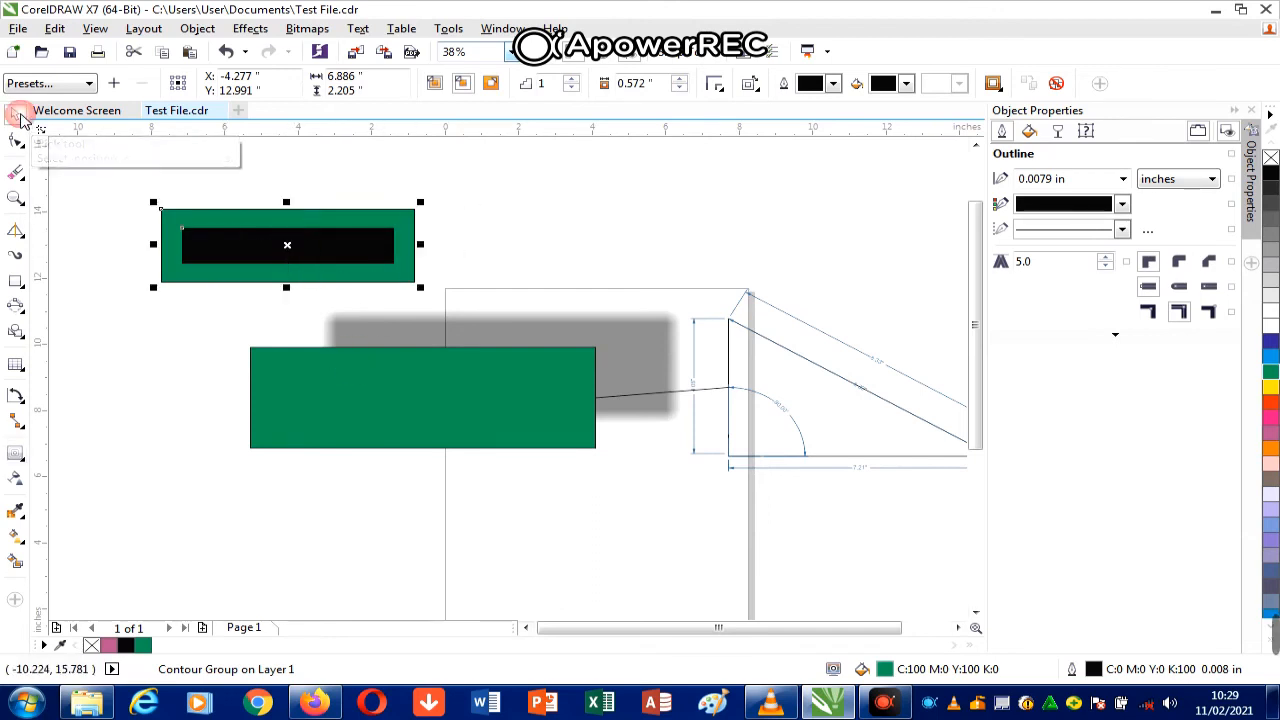
pyautogui.click(15, 198)
pyautogui.click(298, 244)
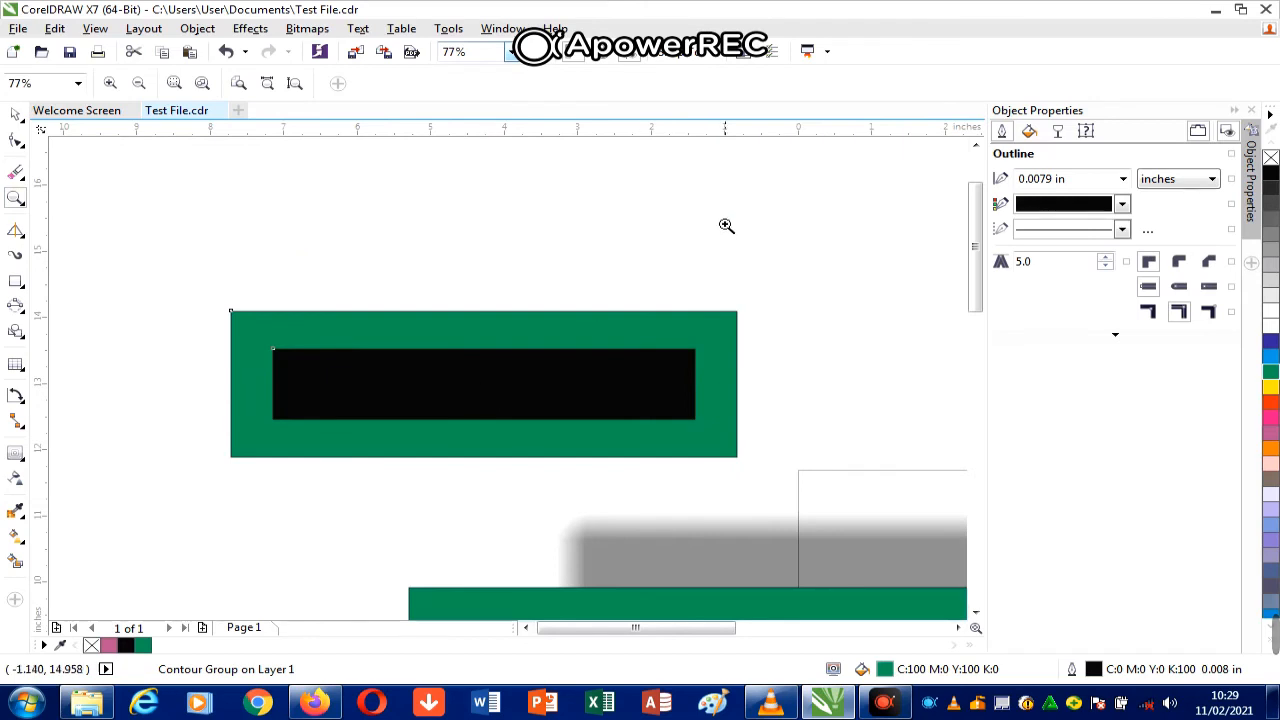
pyautogui.click(15, 113)
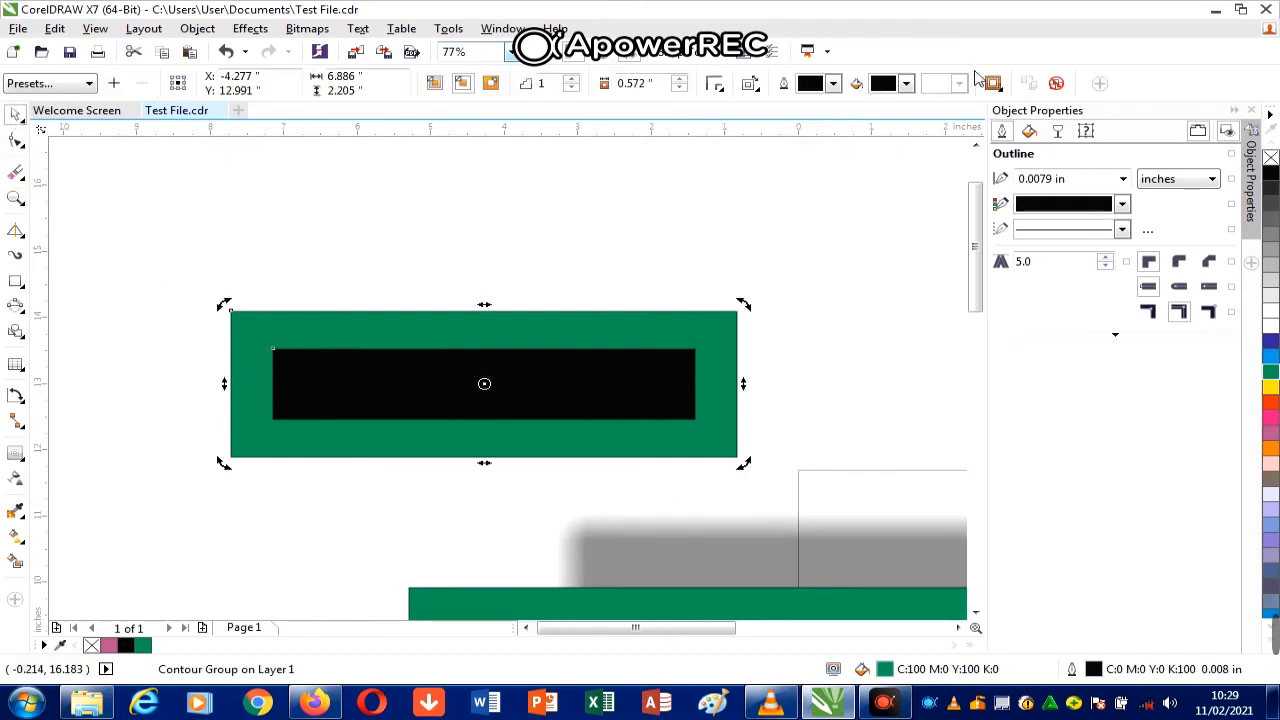
pyautogui.click(750, 84)
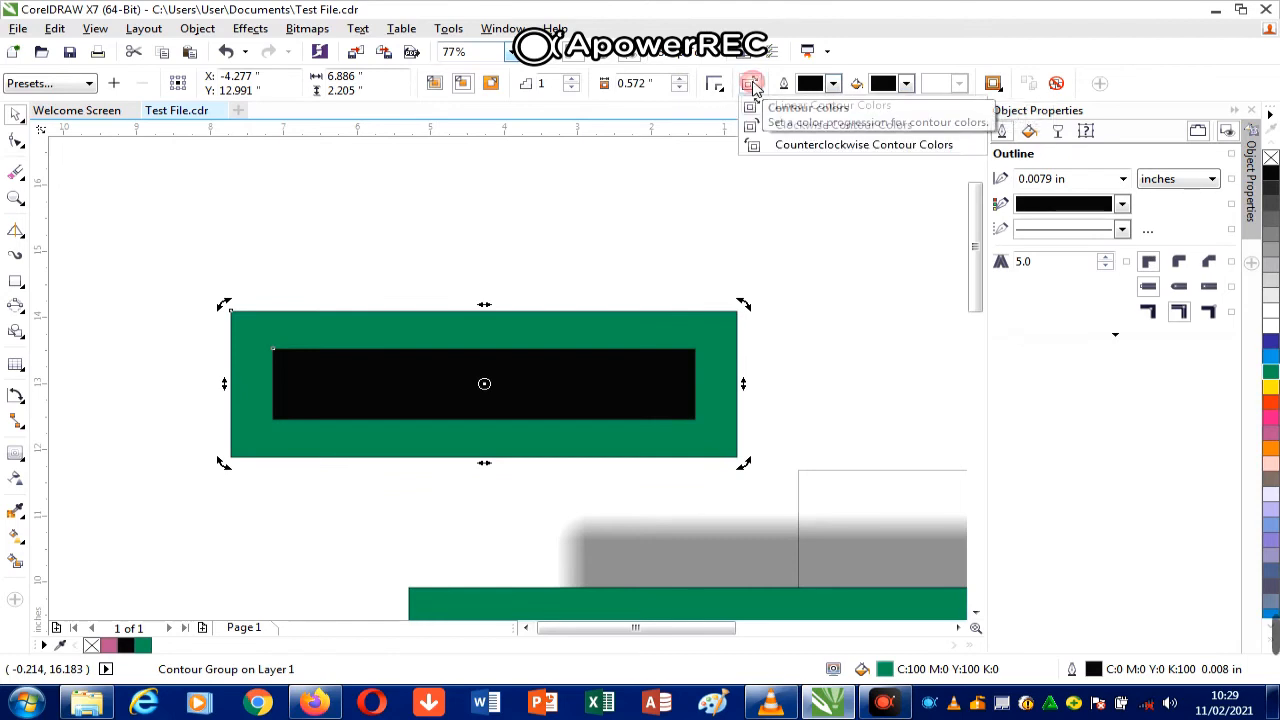
pyautogui.click(837, 124)
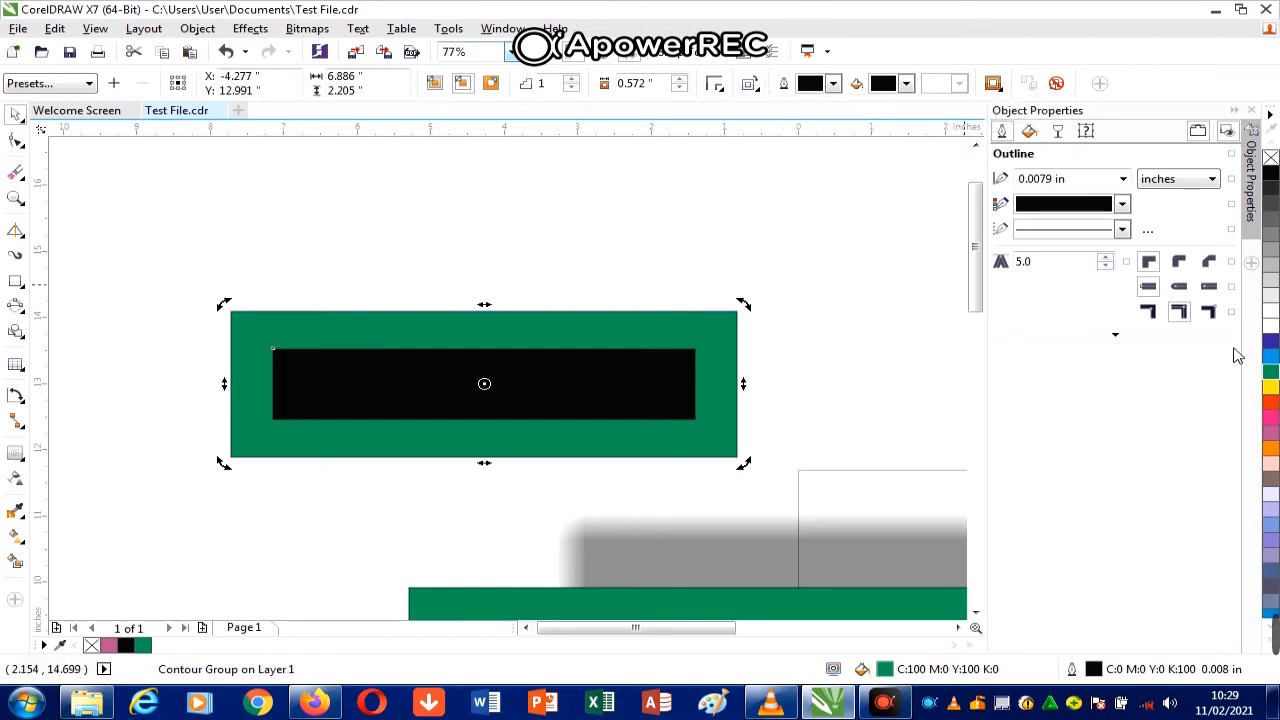
pyautogui.click(1272, 390)
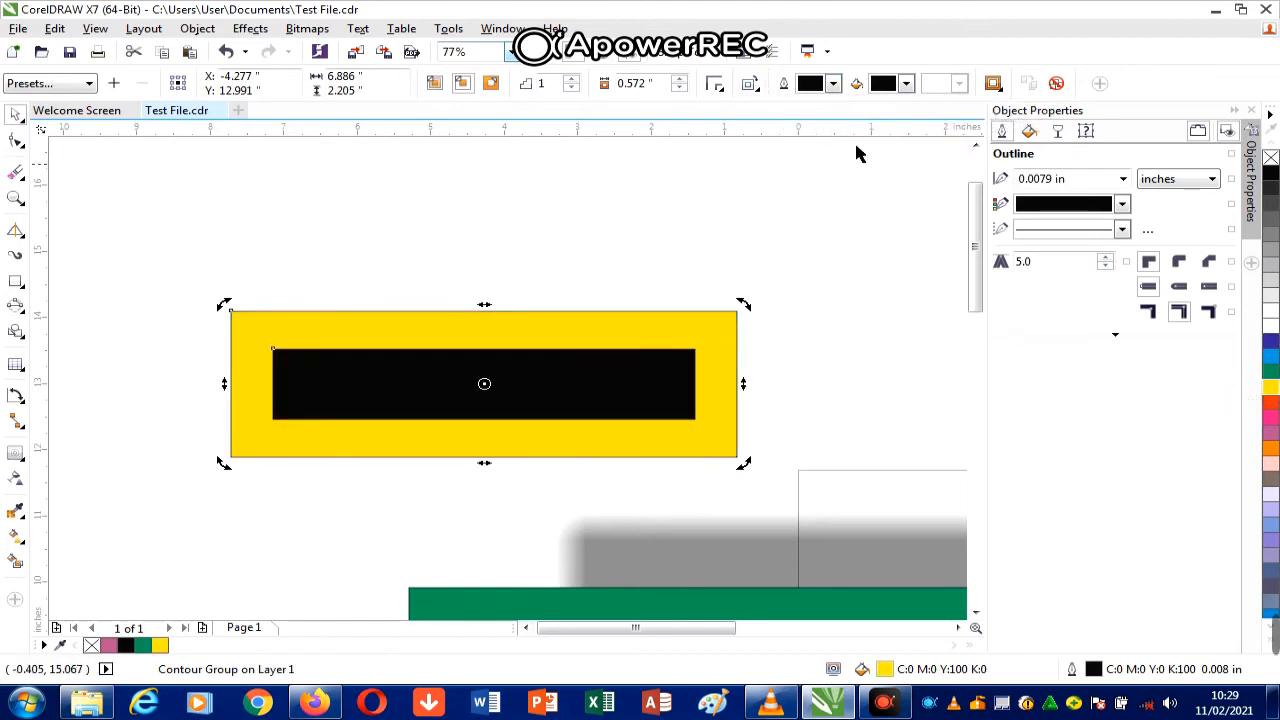
# Step: Increase the linked object and color acceleration of the contour slightly, keeping the contour inside
pyautogui.click(995, 84)
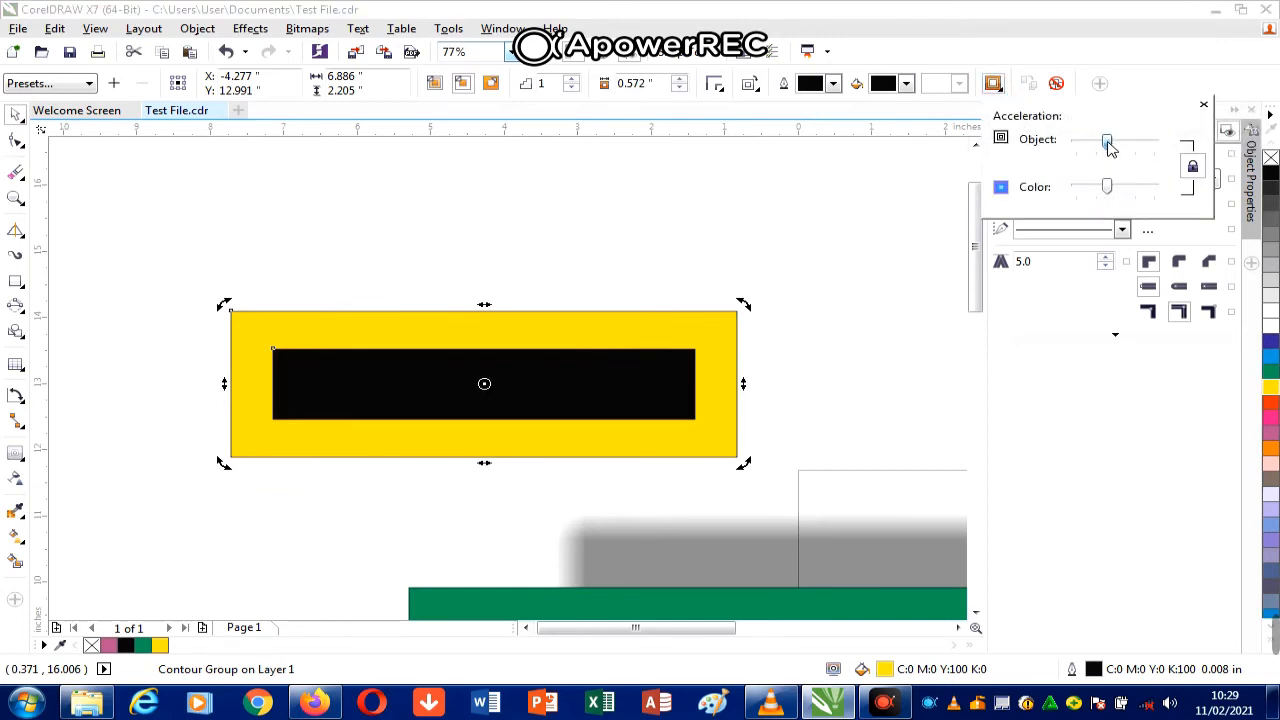
pyautogui.moveTo(1118, 148); pyautogui.dragTo(1130, 145)
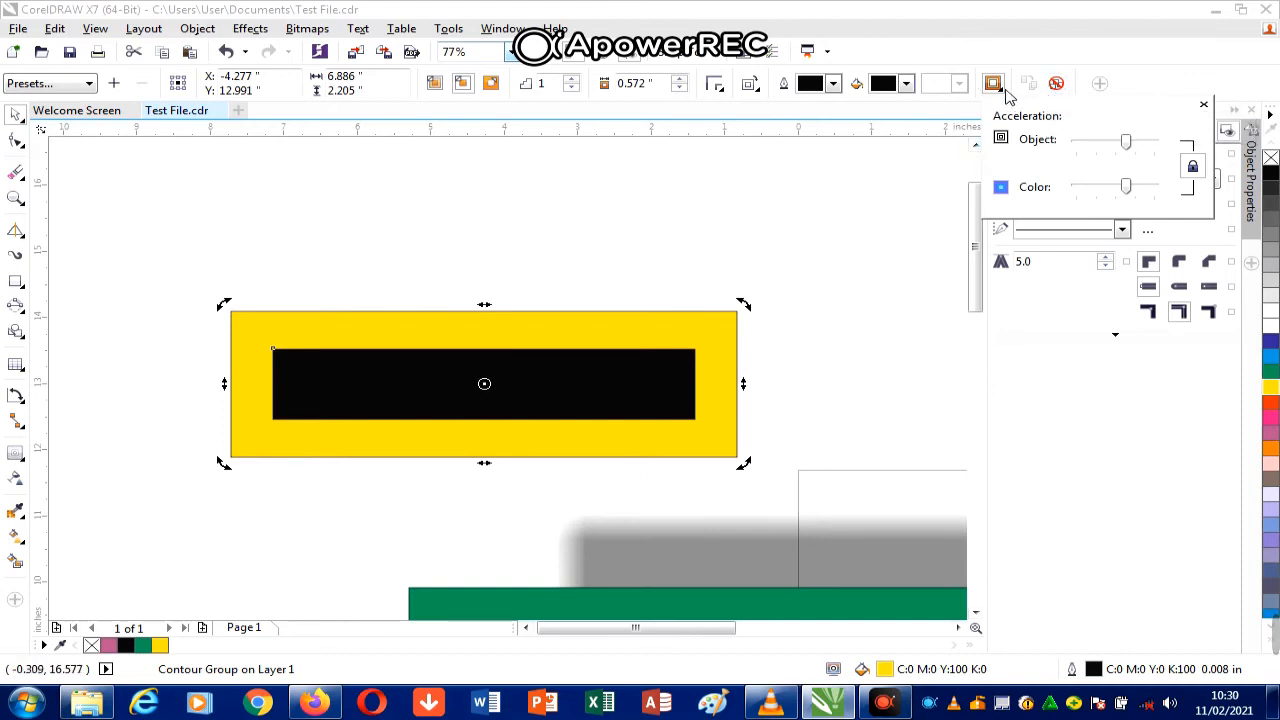
pyautogui.click(465, 85)
pyautogui.click(466, 86)
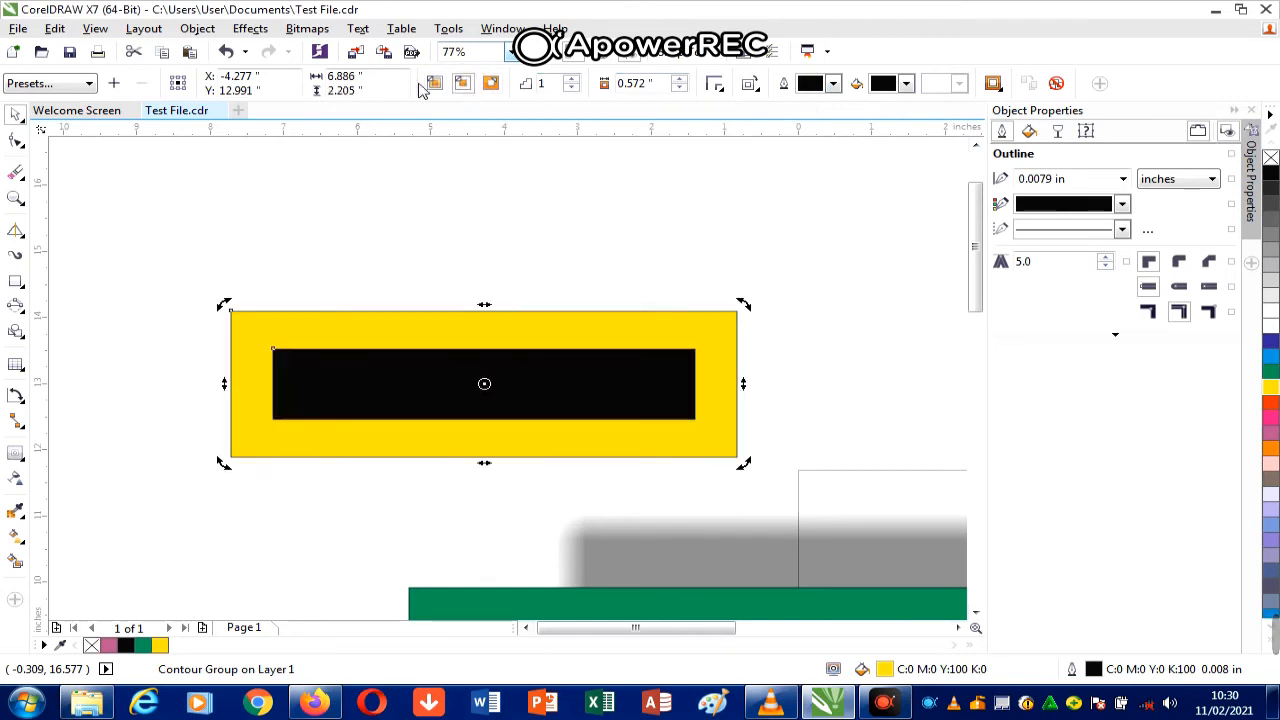
# Step: Switch the contour direction to center, raise its offset to 0.622 in, and deselect the object
pyautogui.click(436, 84)
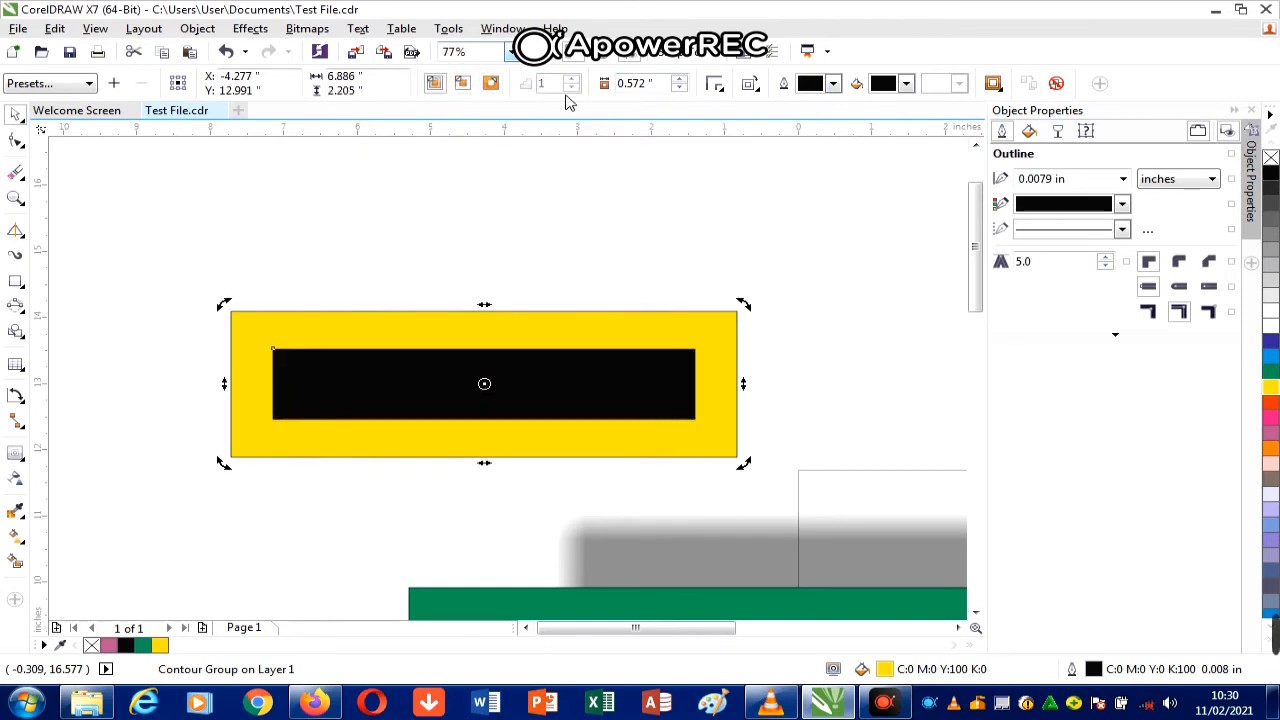
pyautogui.click(678, 79)
pyautogui.click(678, 79)
pyautogui.click(678, 79)
pyautogui.click(678, 79)
pyautogui.click(678, 79)
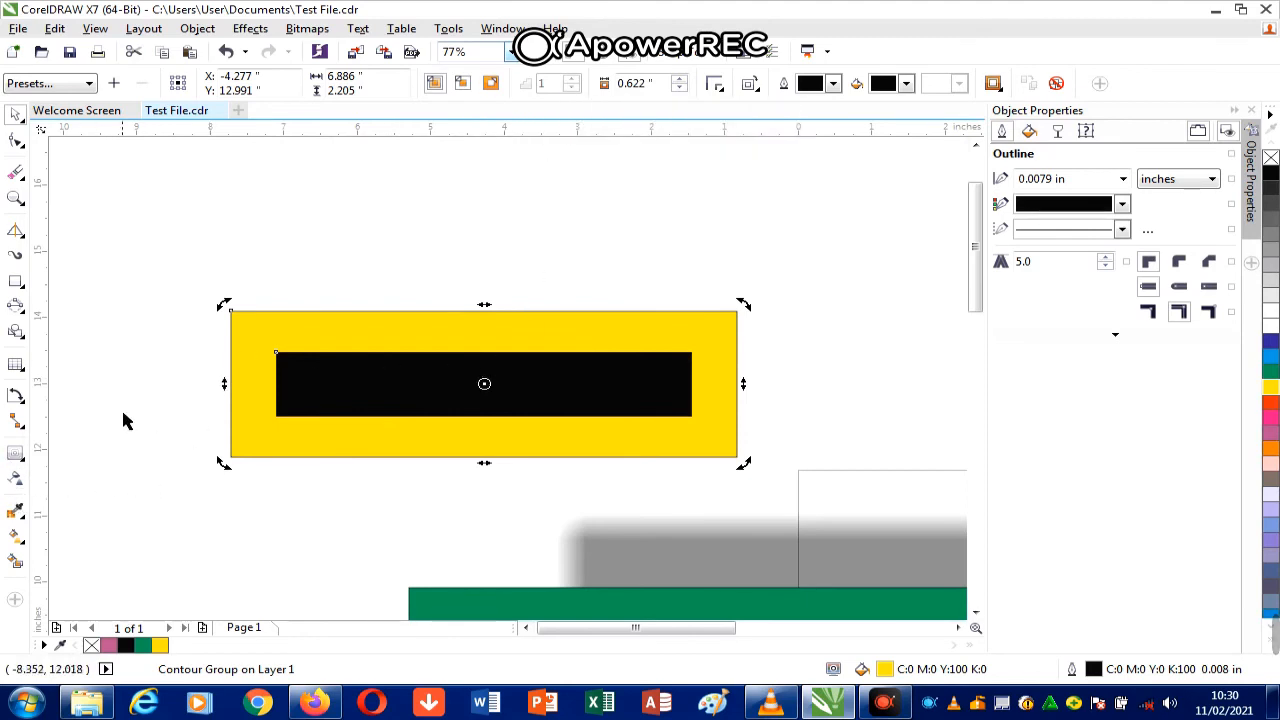
pyautogui.click(225, 258)
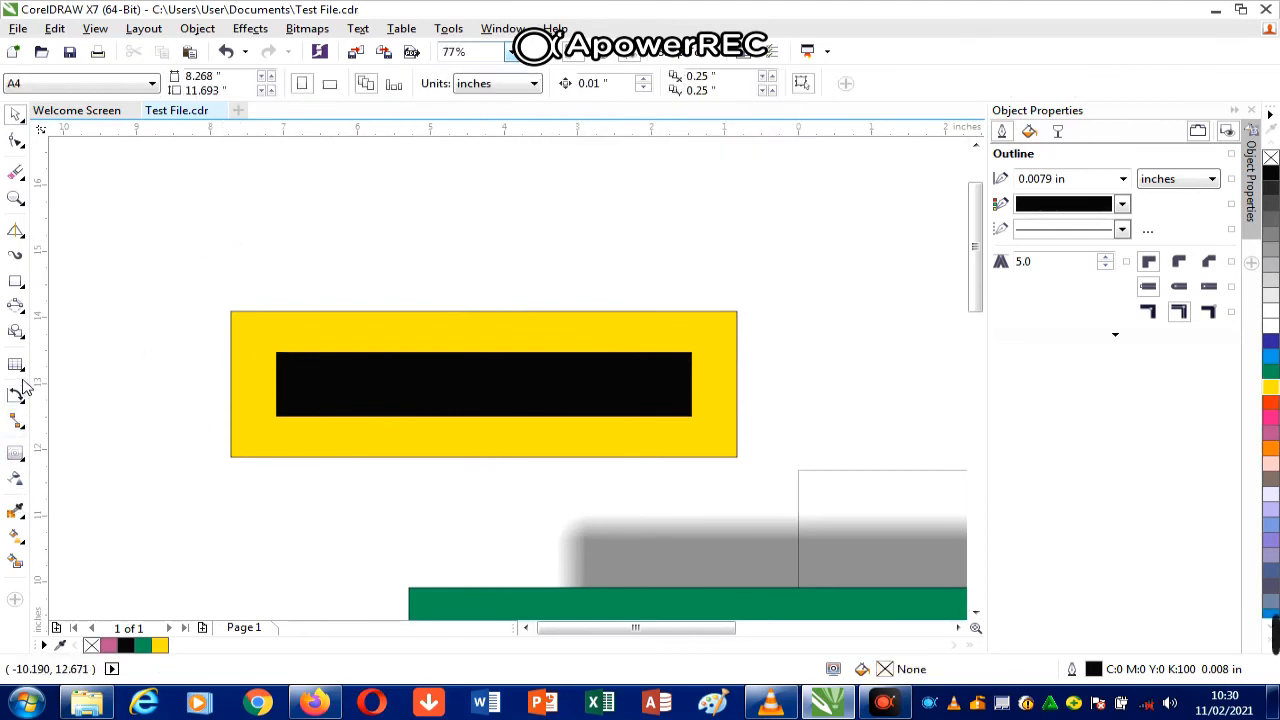
# Step: Draw an upright rectangle about 0.72 by 1.25 in above the yellow rectangle's left corner and fill it with green
pyautogui.click(20, 456)
pyautogui.click(137, 274)
pyautogui.click(15, 281)
pyautogui.moveTo(143, 210); pyautogui.dragTo(197, 293)
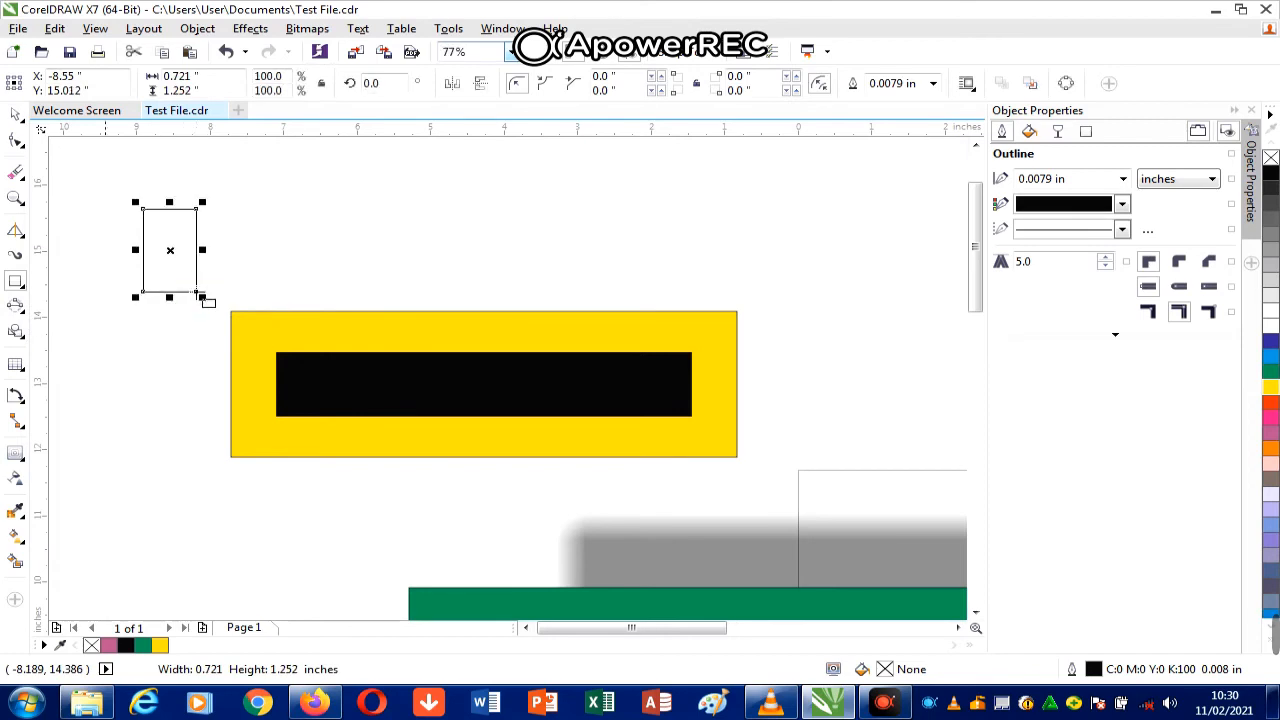
pyautogui.click(1270, 371)
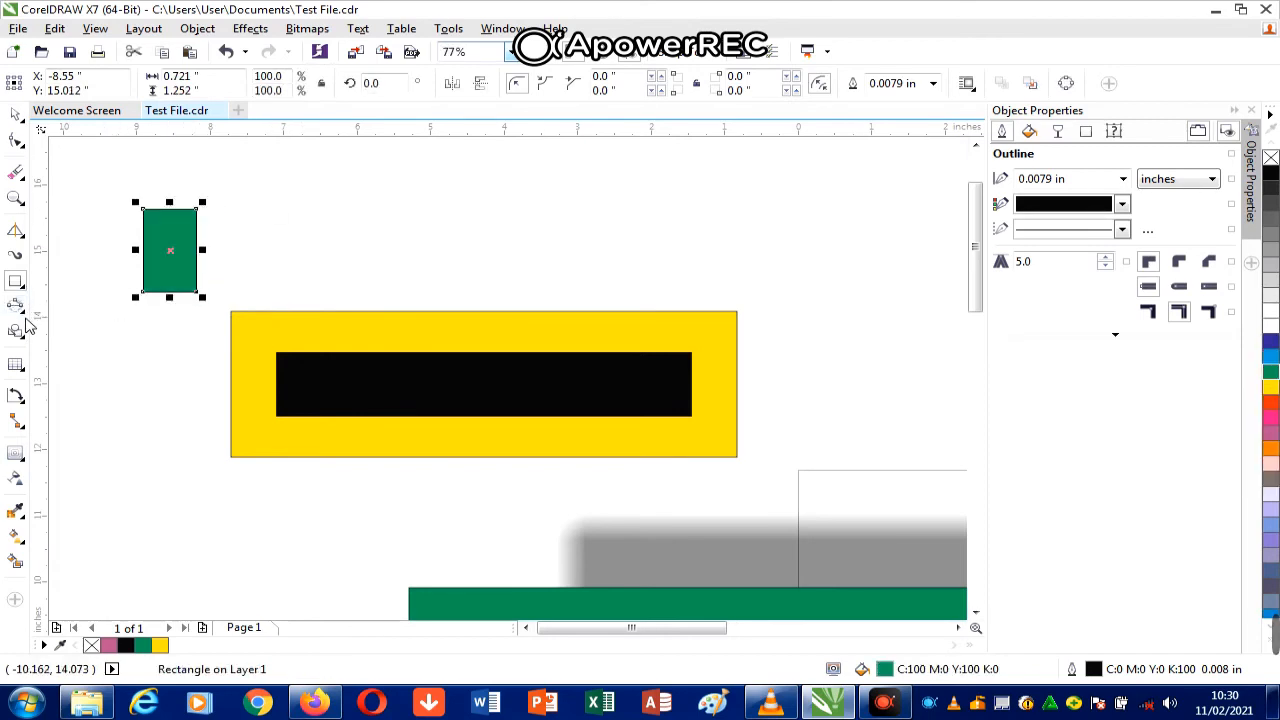
# Step: Draw an ellipse about 0.64 by 1.05 in to the right of the small green rectangle and fill it with yellow
pyautogui.click(16, 307)
pyautogui.click(62, 306)
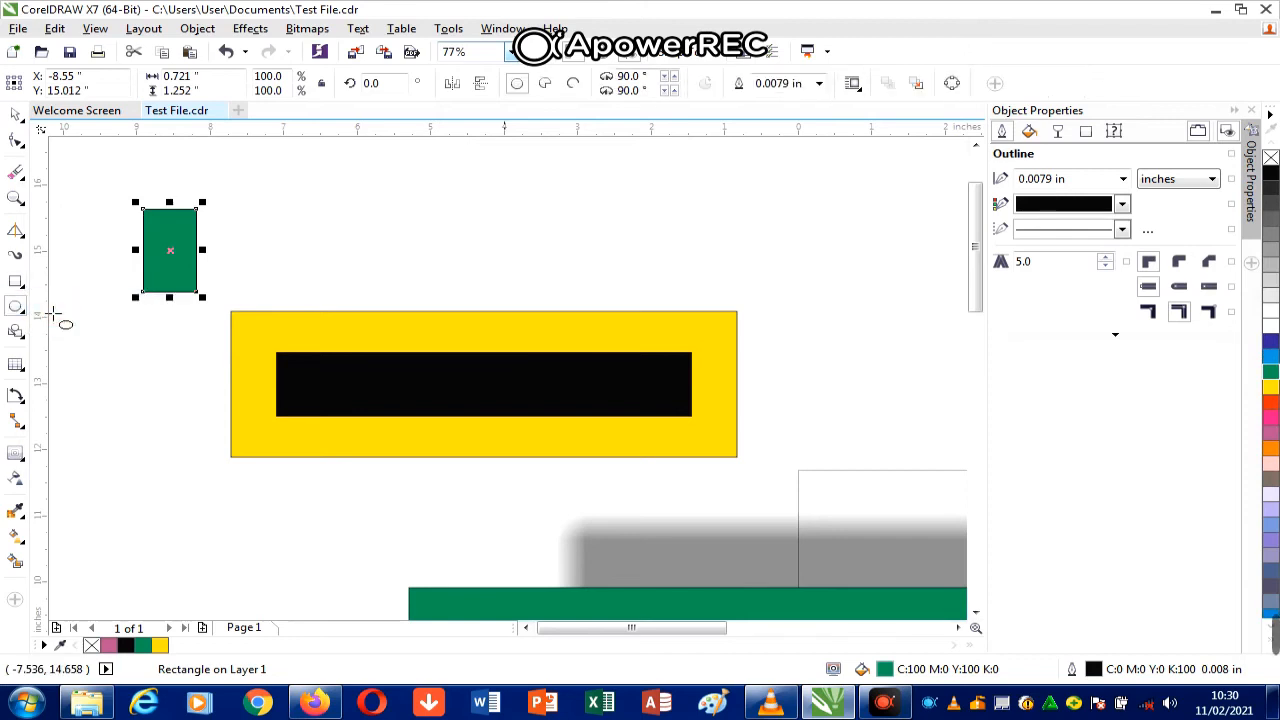
pyautogui.moveTo(571, 191); pyautogui.dragTo(618, 266)
pyautogui.click(1270, 389)
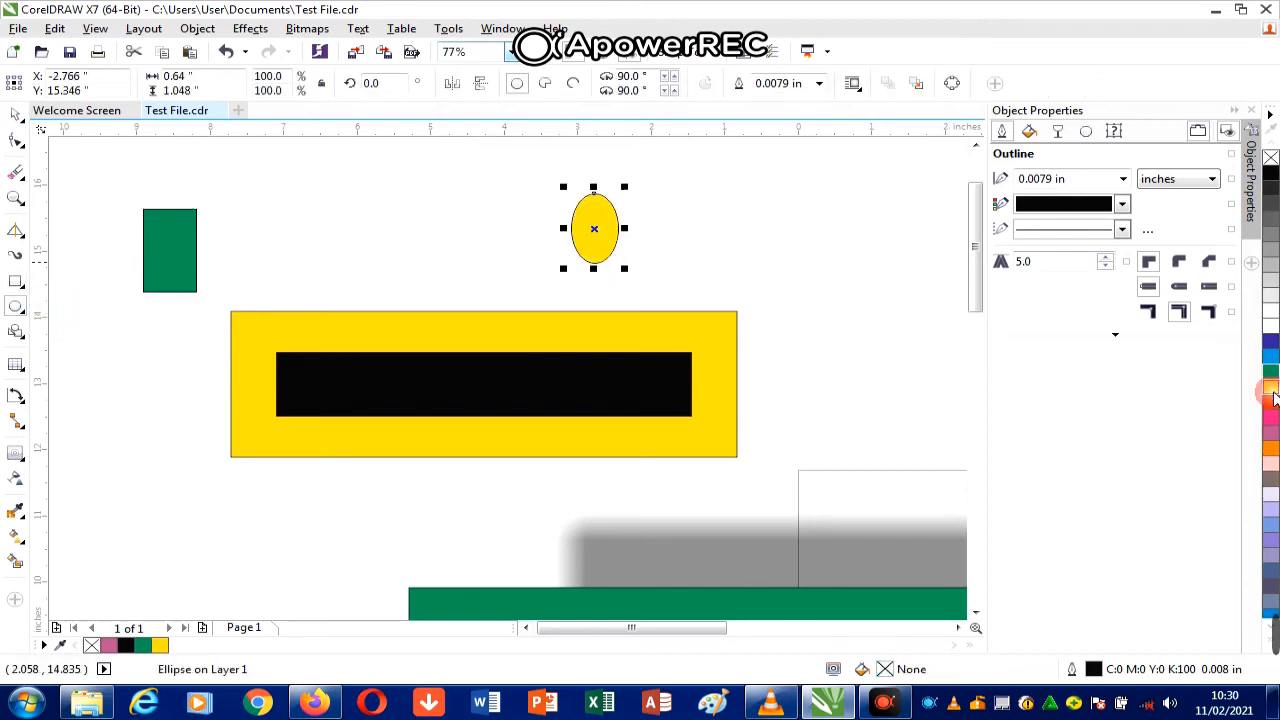
# Step: Blend the small green rectangle into the yellow ellipse with 20 steps
pyautogui.click(20, 458)
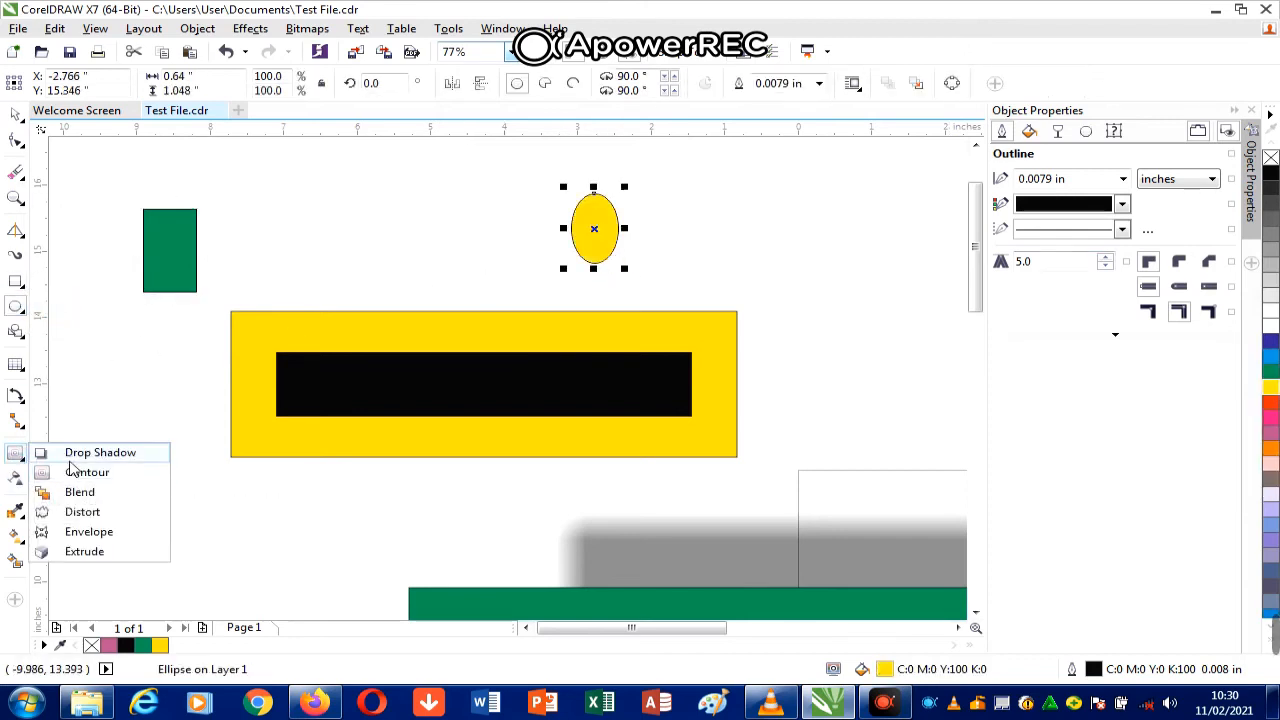
pyautogui.click(112, 494)
pyautogui.moveTo(171, 251); pyautogui.dragTo(598, 243)
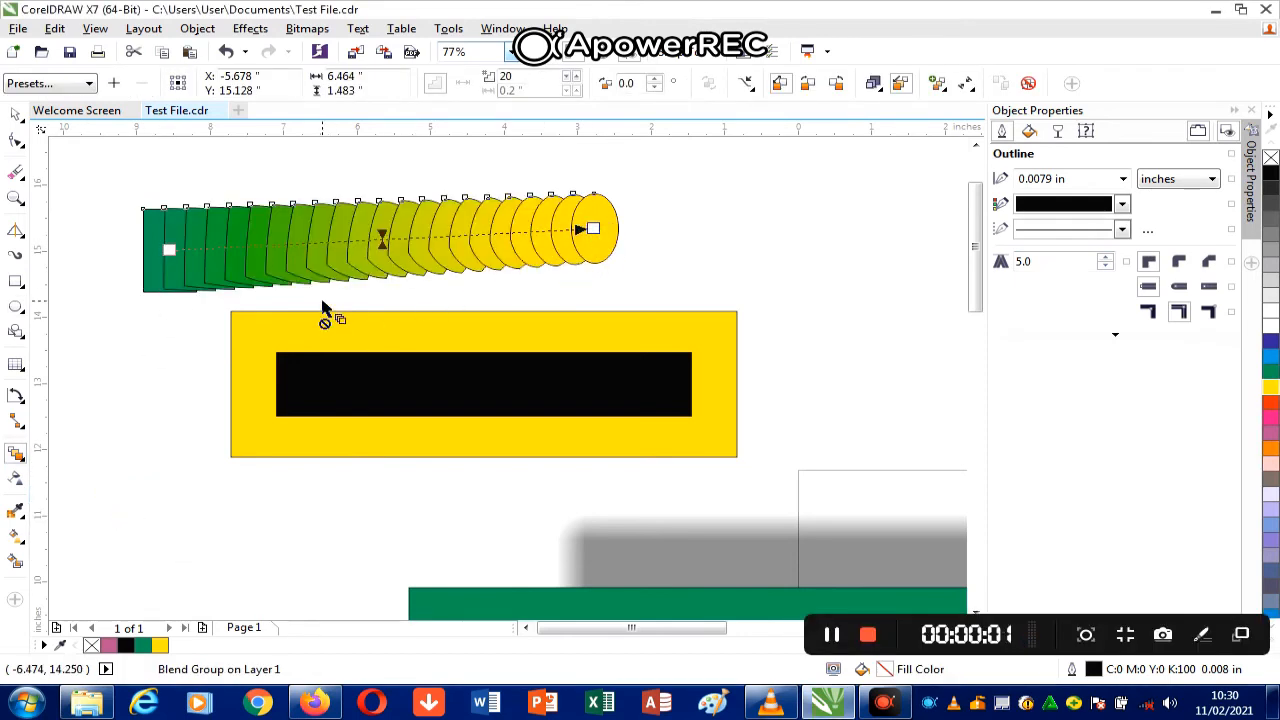
pyautogui.click(17, 454)
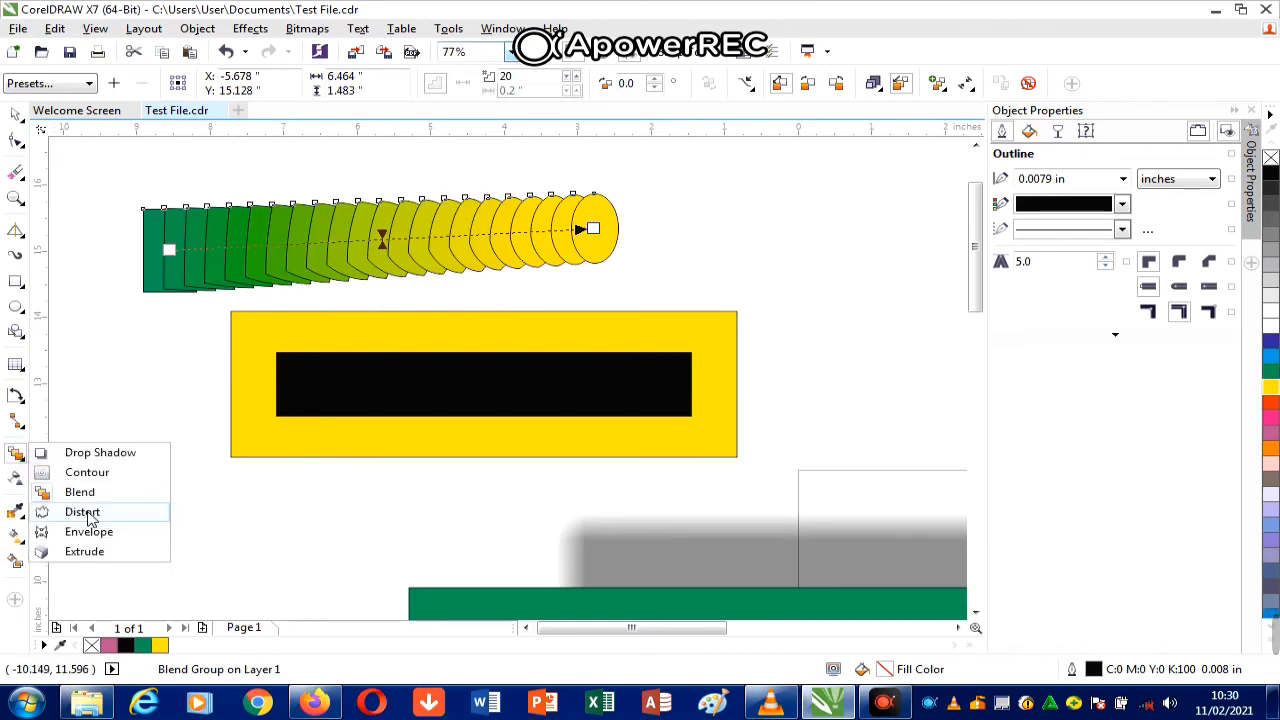
pyautogui.click(16, 115)
pyautogui.click(17, 454)
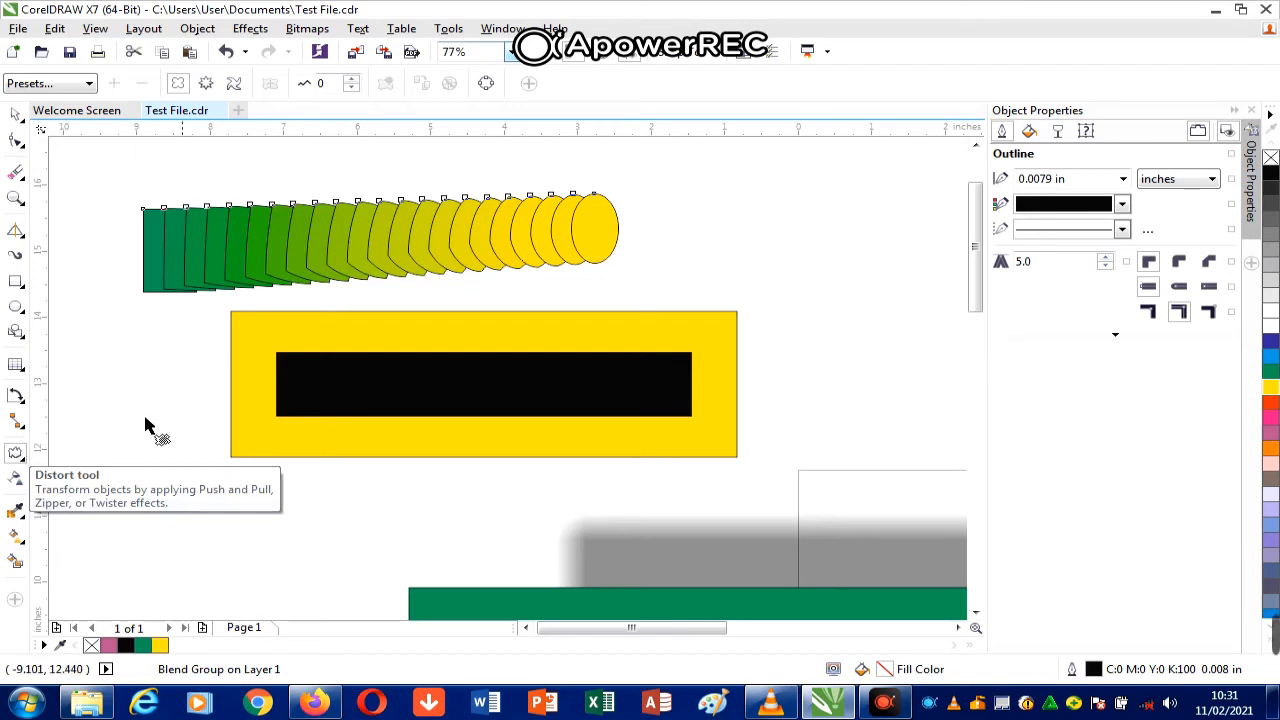
# Step: Draw a nearly square rectangle about 1.8 by 1.9 in to the right of the blend and fill it with blue (C100 M100 Y0 K0)
pyautogui.click(15, 284)
pyautogui.moveTo(762, 208)
pyautogui.mouseDown()
pyautogui.moveTo(849, 310)
pyautogui.moveTo(898, 338)
pyautogui.mouseUp()
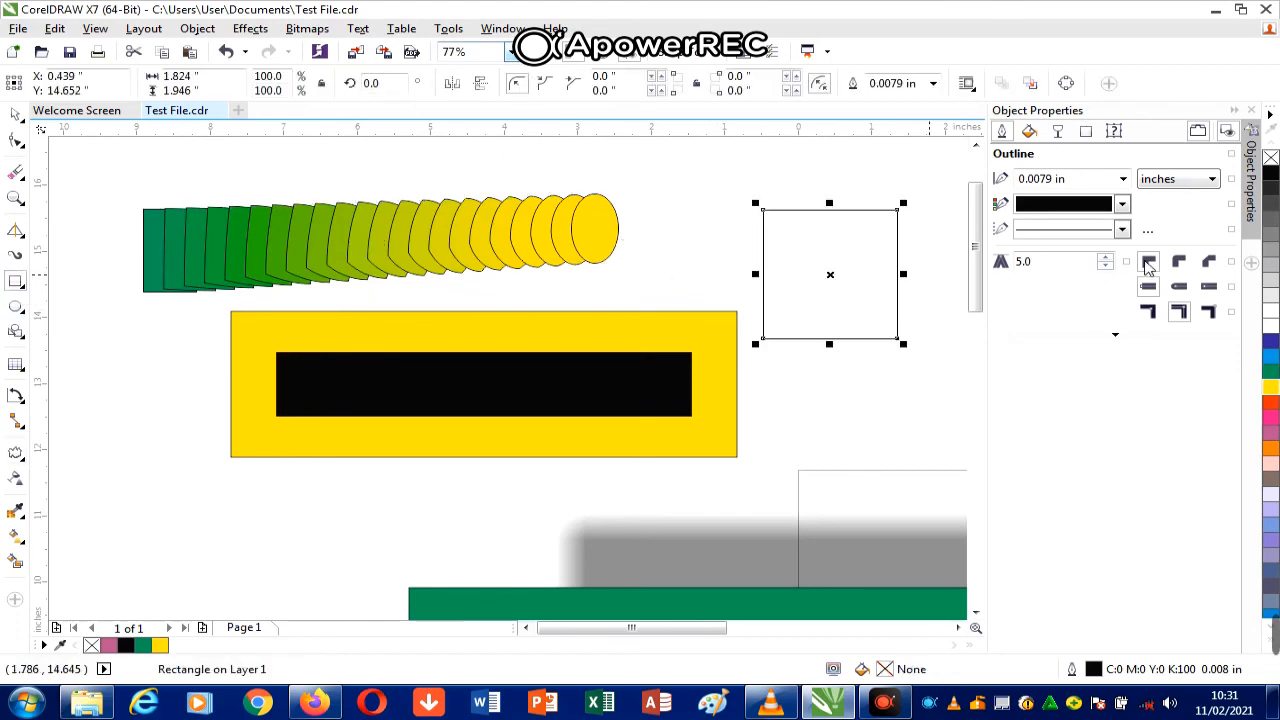
pyautogui.click(1270, 343)
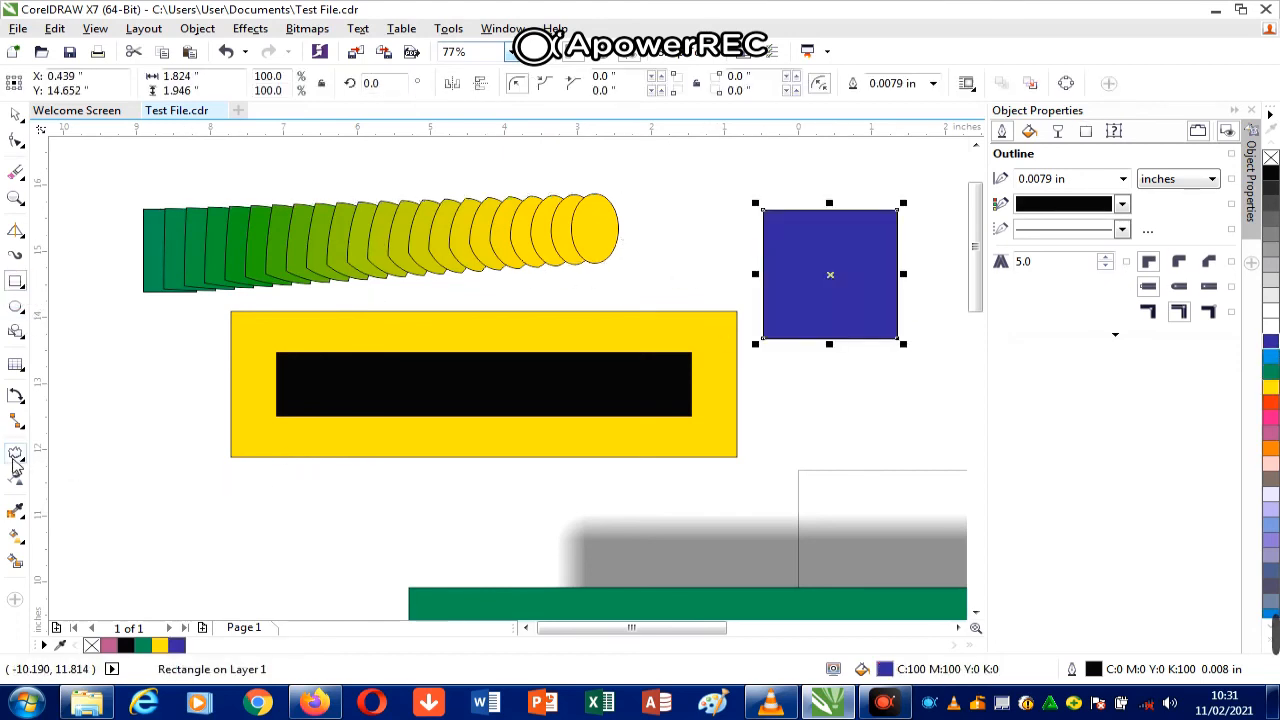
# Step: Distort the blue rectangle with Push and Pull from its left edge at an amplitude of about -47, and select the distorted shape
pyautogui.click(15, 456)
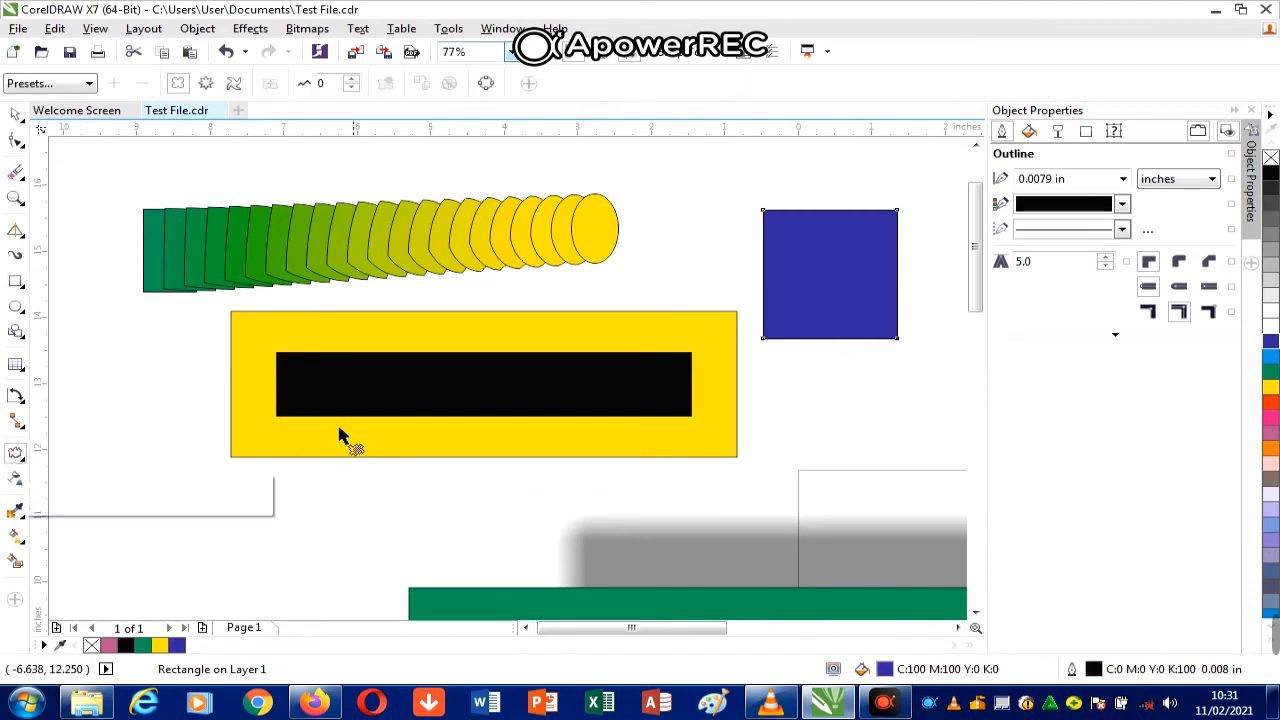
pyautogui.moveTo(764, 241); pyautogui.dragTo(768, 340)
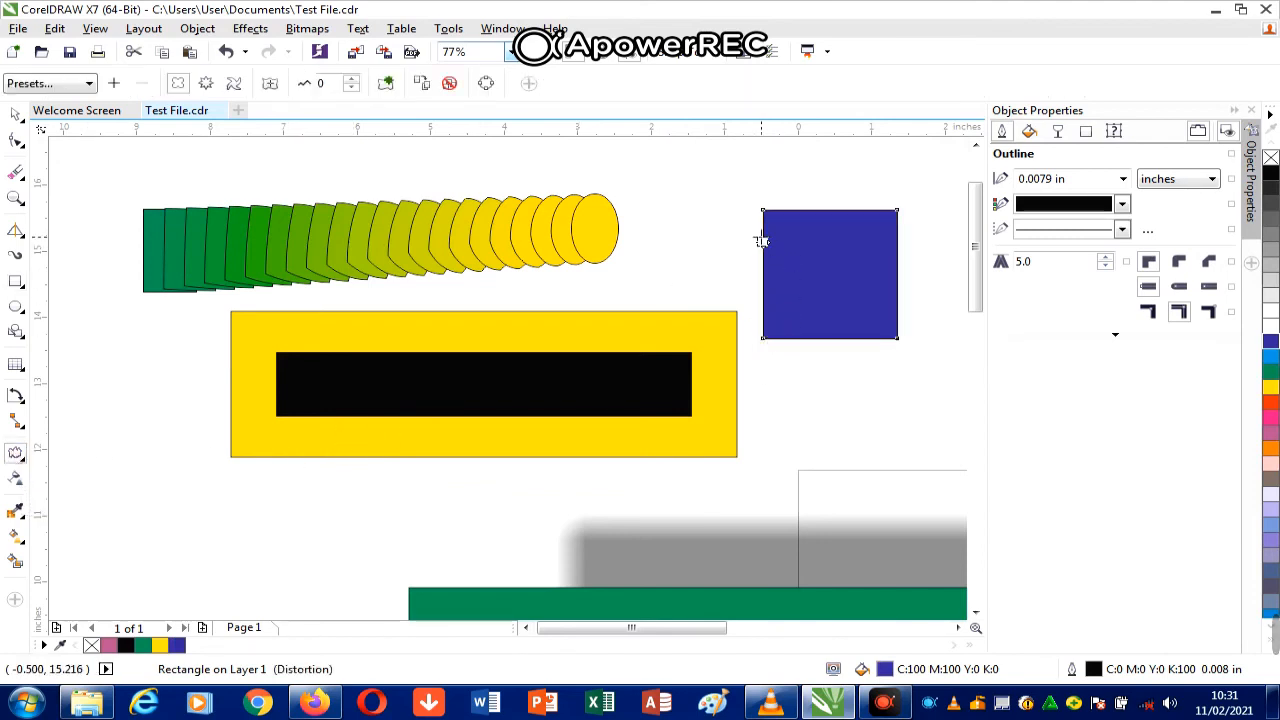
pyautogui.moveTo(763, 241); pyautogui.dragTo(708, 241)
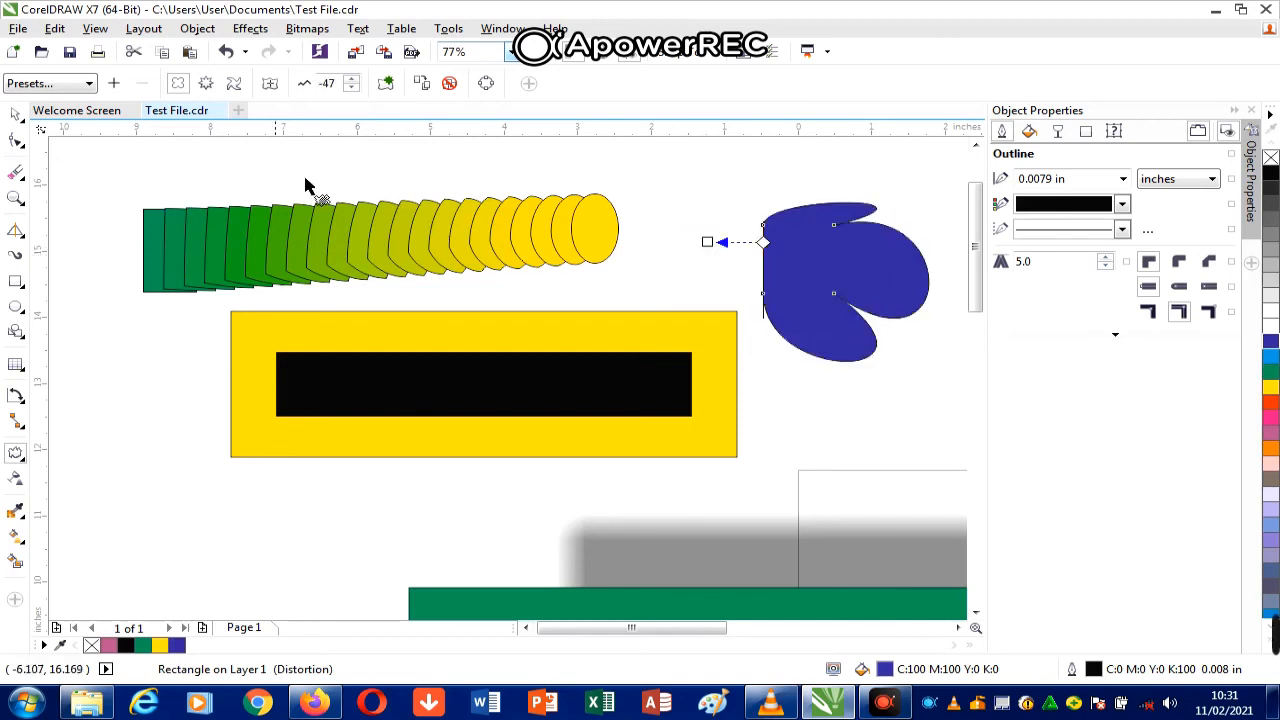
pyautogui.click(15, 116)
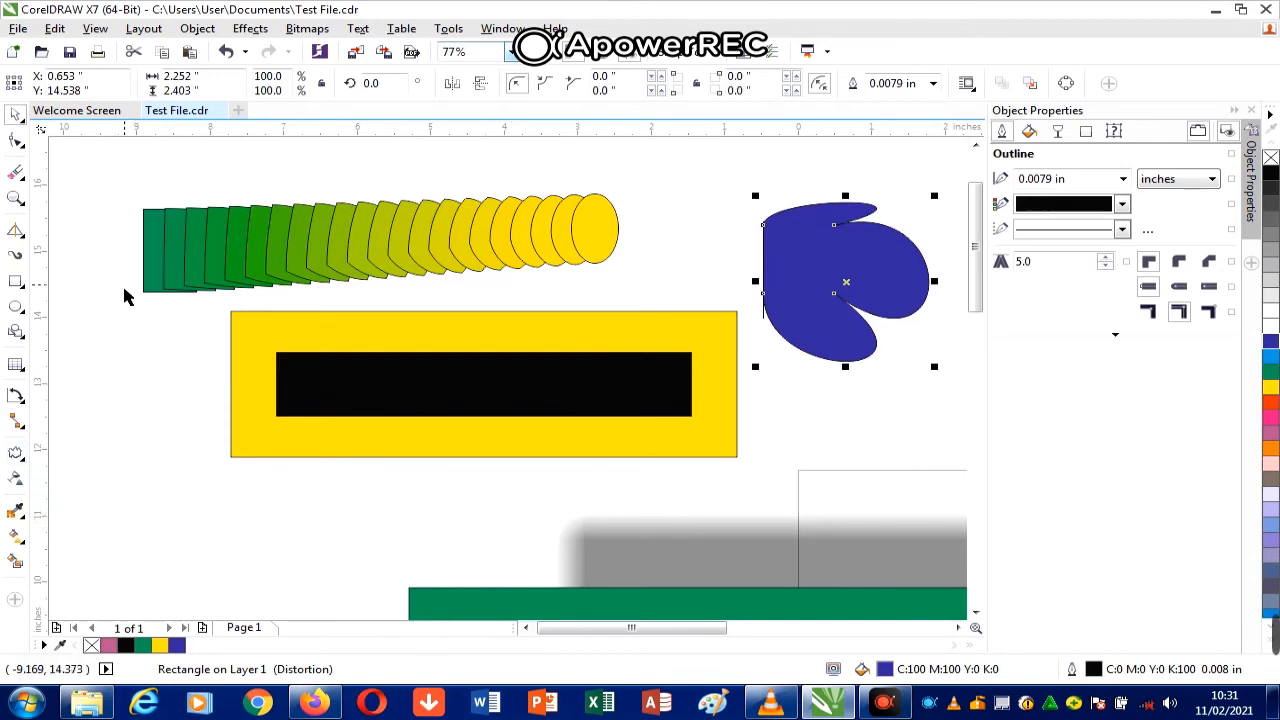
# Step: Select all objects in the drawing and delete them
pyautogui.hotkey('ctrl', 'a')
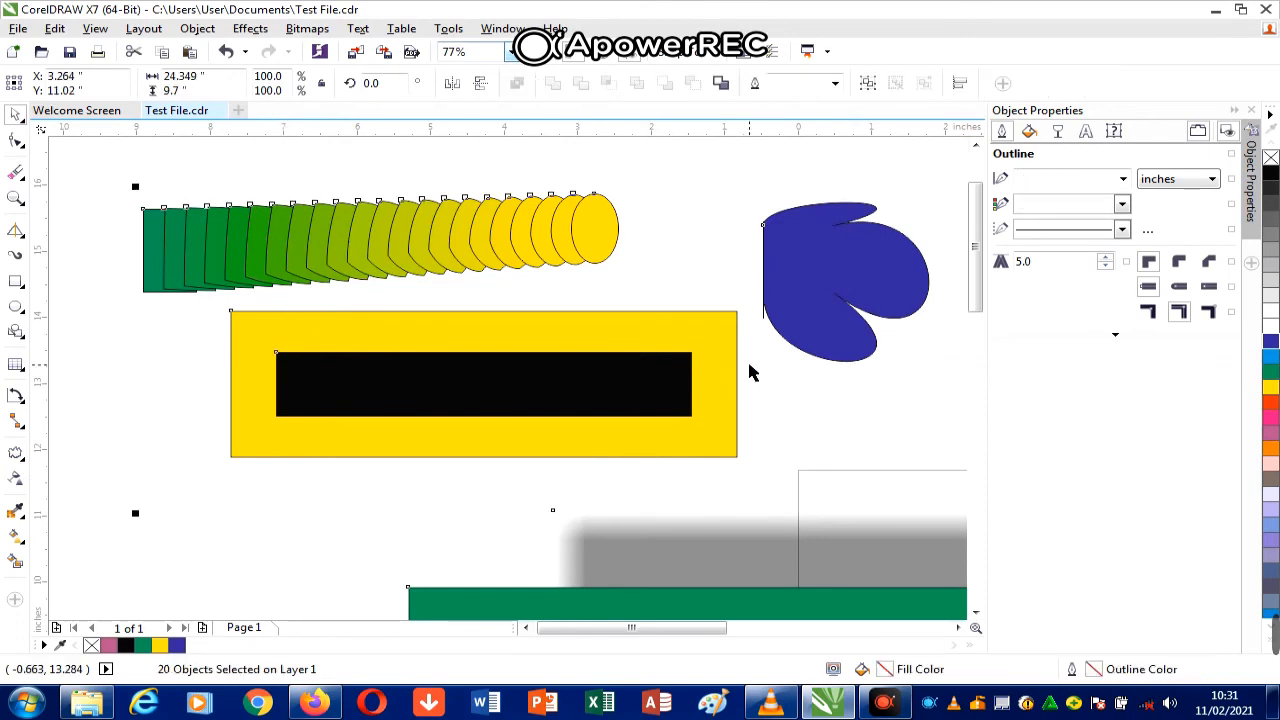
pyautogui.press('Delete')
pyautogui.moveTo(1218, 645)
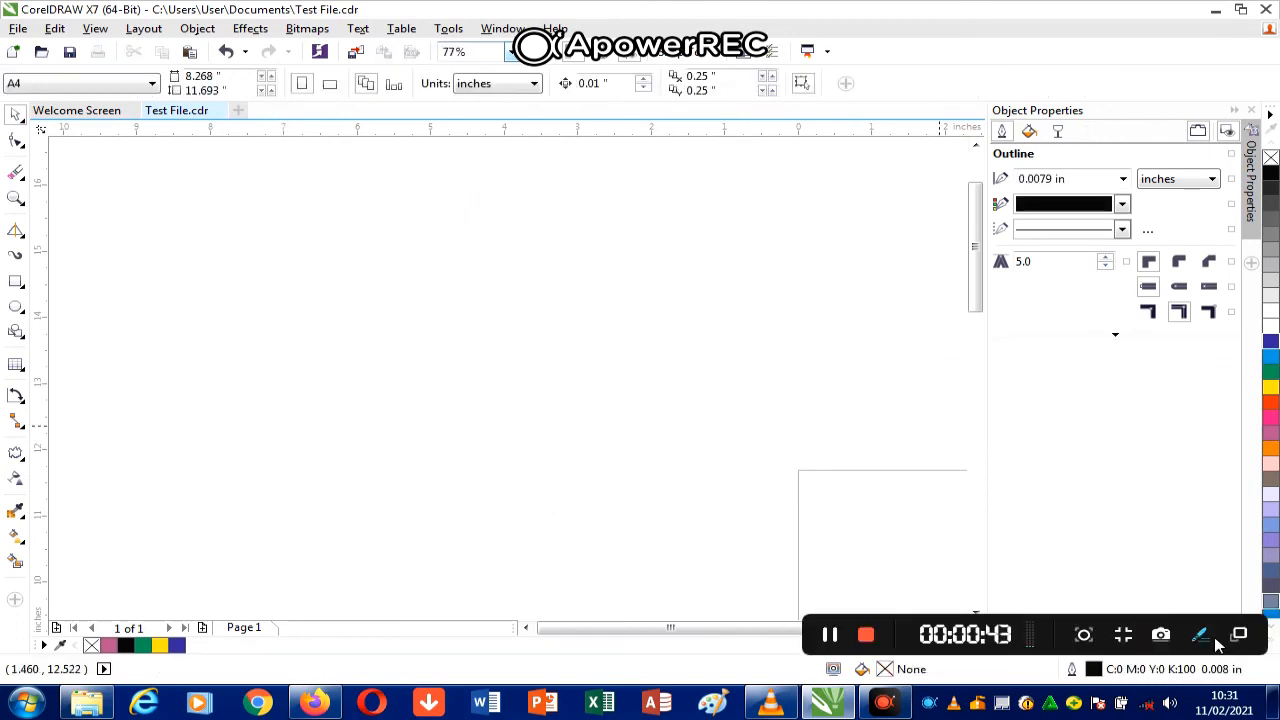
pyautogui.click(866, 640)
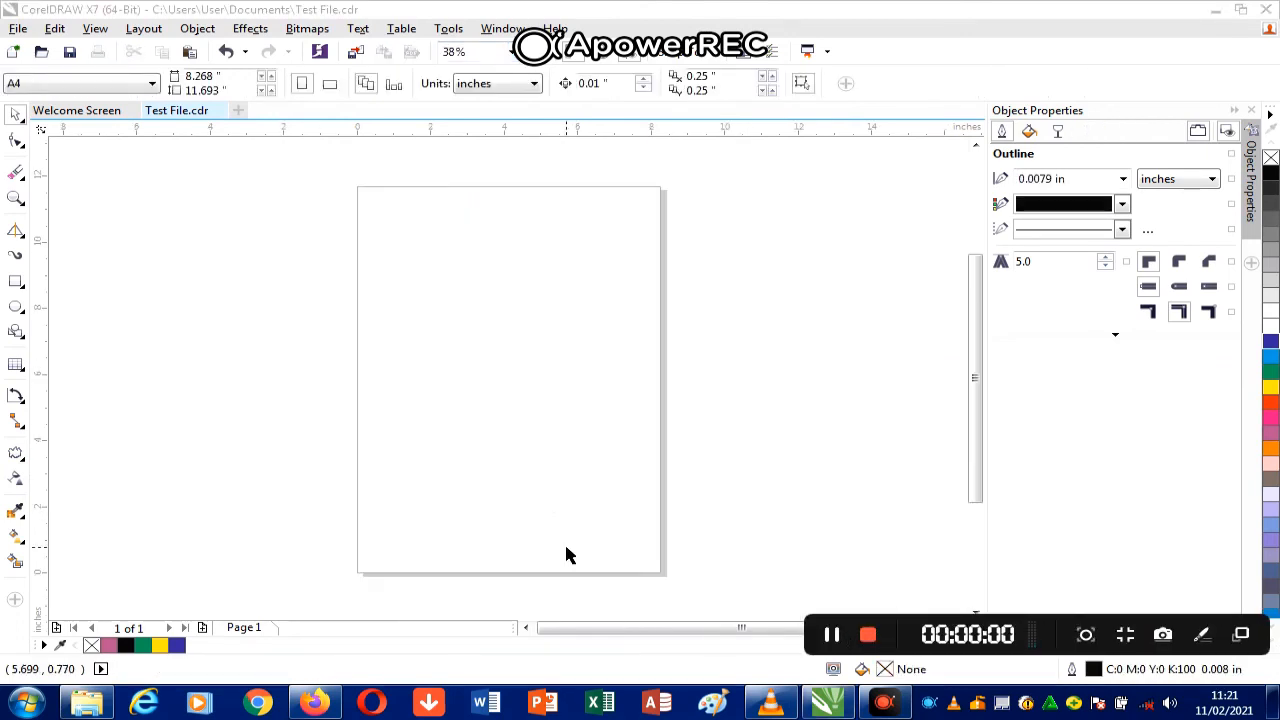
# Step: Draw a rectangle about 3.65 by 3.76 in on the page and distort it with Push and Pull from its upper-left corner, amplitude about 82
pyautogui.click(15, 456)
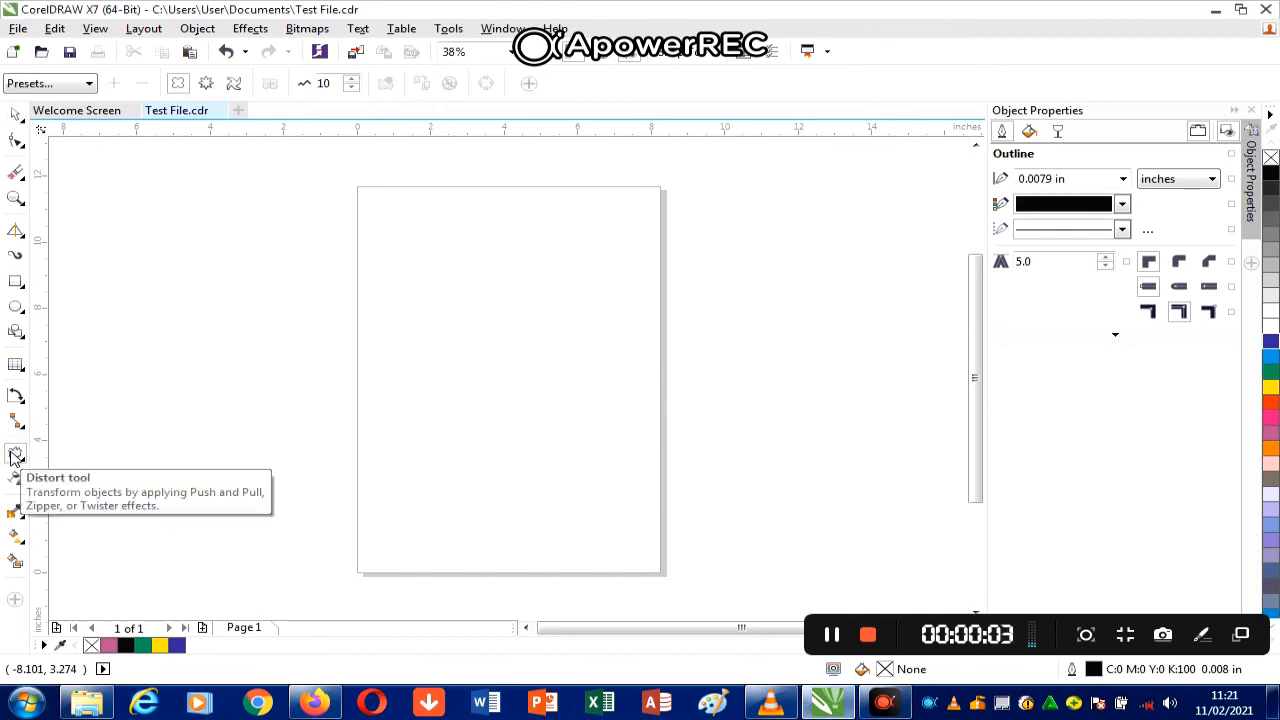
pyautogui.click(15, 282)
pyautogui.moveTo(463, 267); pyautogui.dragTo(598, 391)
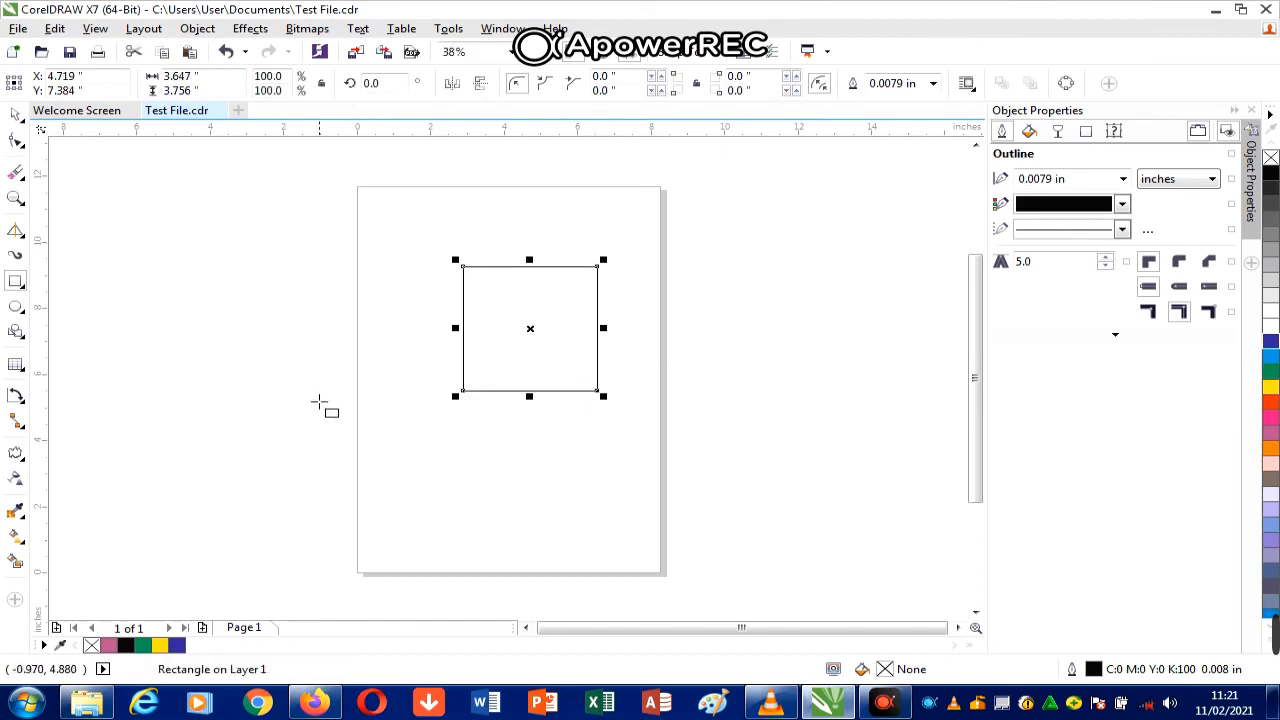
pyautogui.click(14, 457)
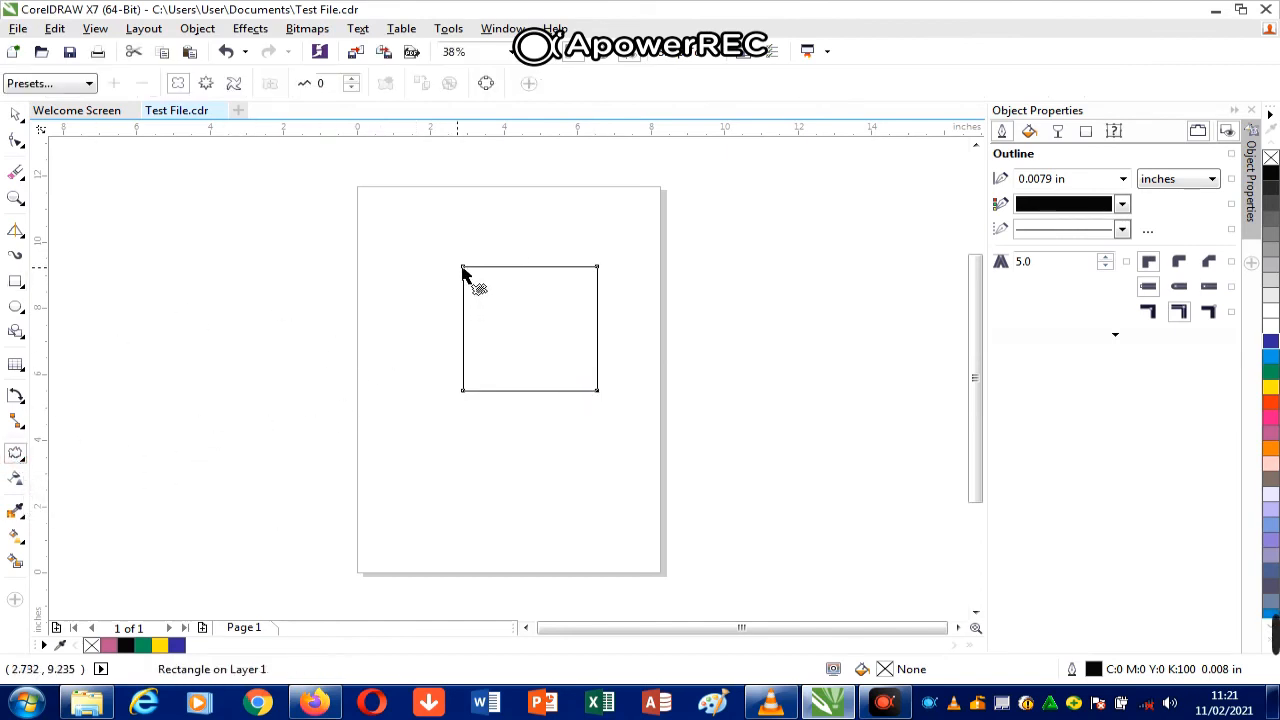
pyautogui.moveTo(462, 268); pyautogui.dragTo(514, 331)
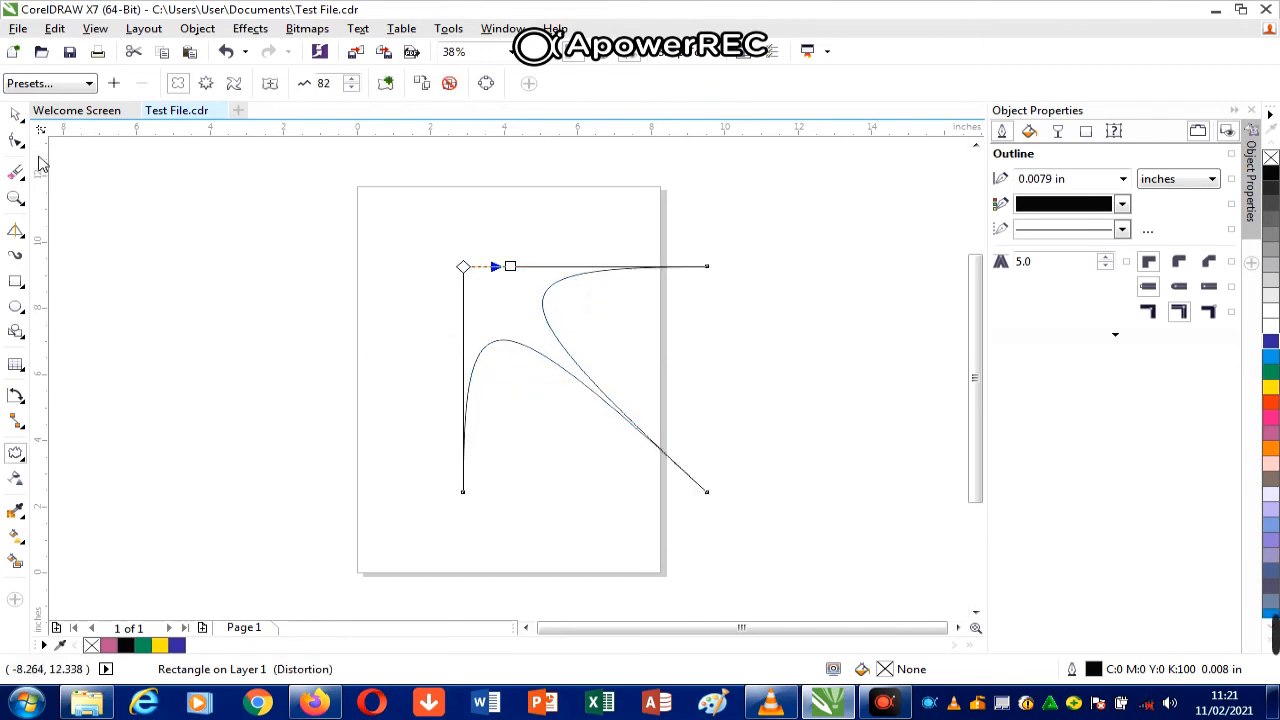
pyautogui.click(16, 115)
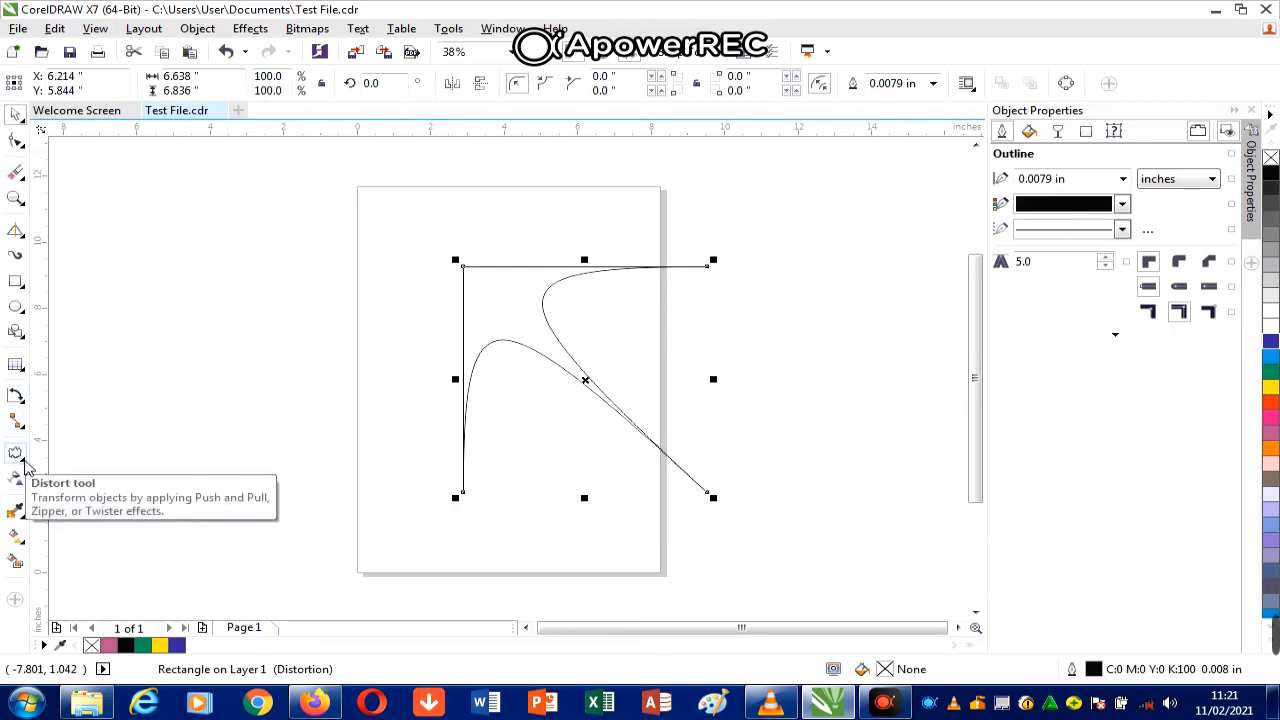
# Step: Draw a rectangle about 6.9 by 5.1 in to the left of the distorted shape, overlapping the page edge
pyautogui.click(24, 460)
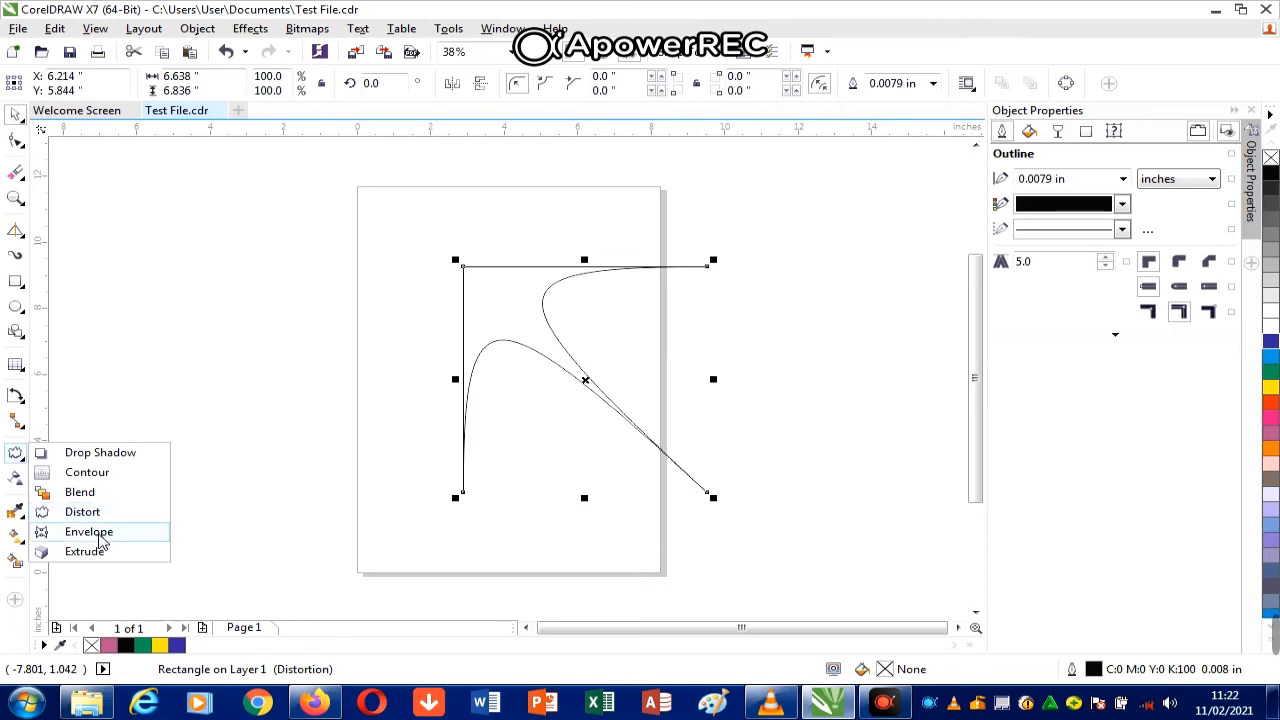
pyautogui.click(89, 532)
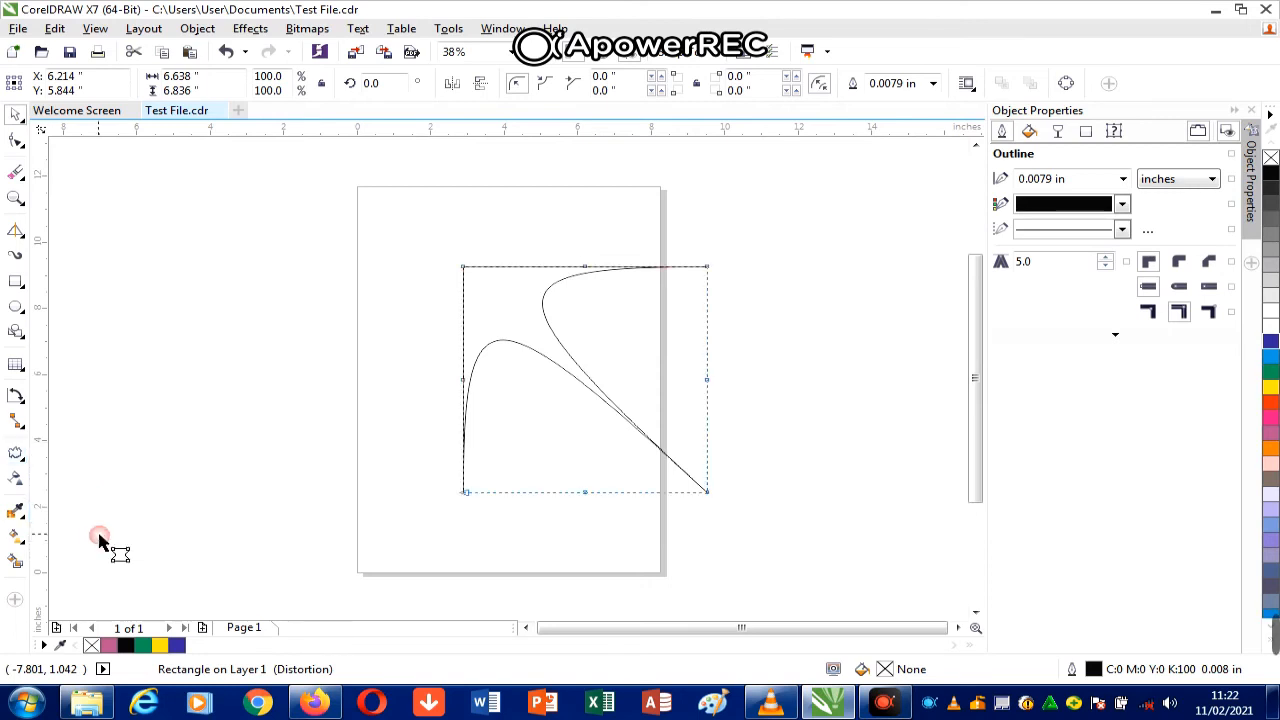
pyautogui.click(16, 282)
pyautogui.moveTo(164, 250); pyautogui.dragTo(421, 419)
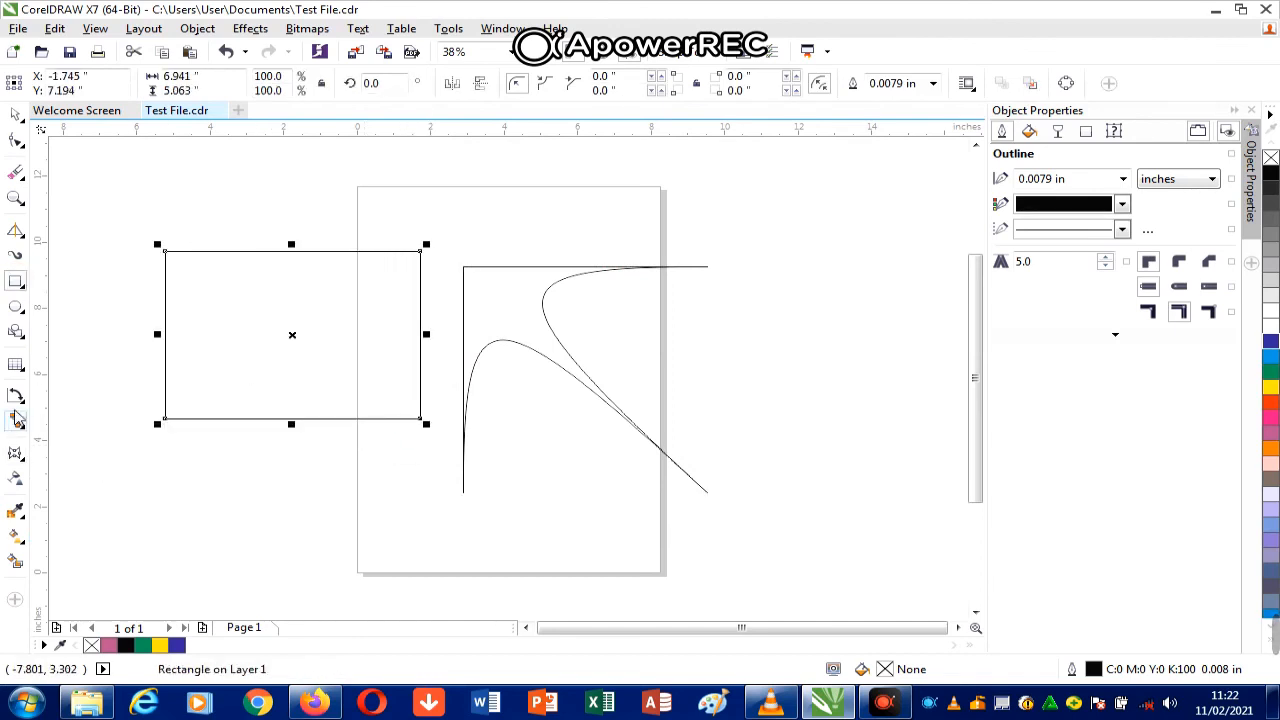
# Step: Reshape the new rectangle with an unconstrained envelope, pulling its top midpoint, left midpoint and upper-left corner inward
pyautogui.click(15, 453)
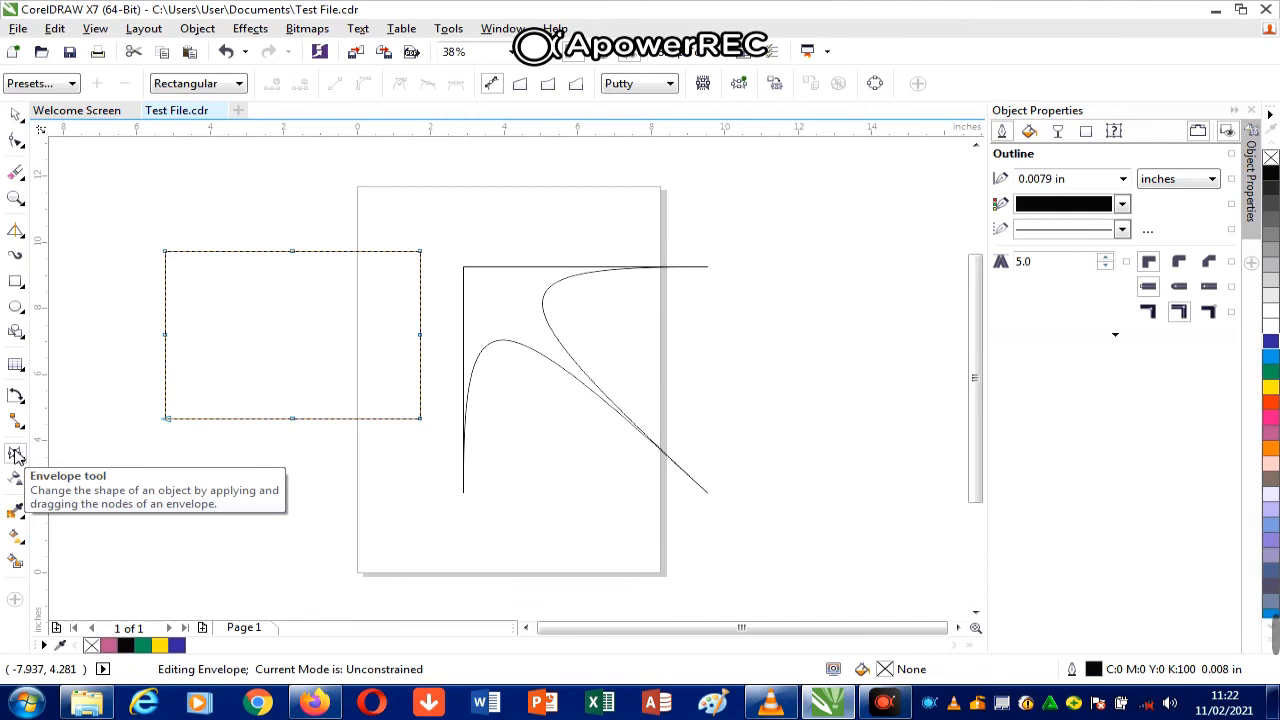
pyautogui.click(165, 252)
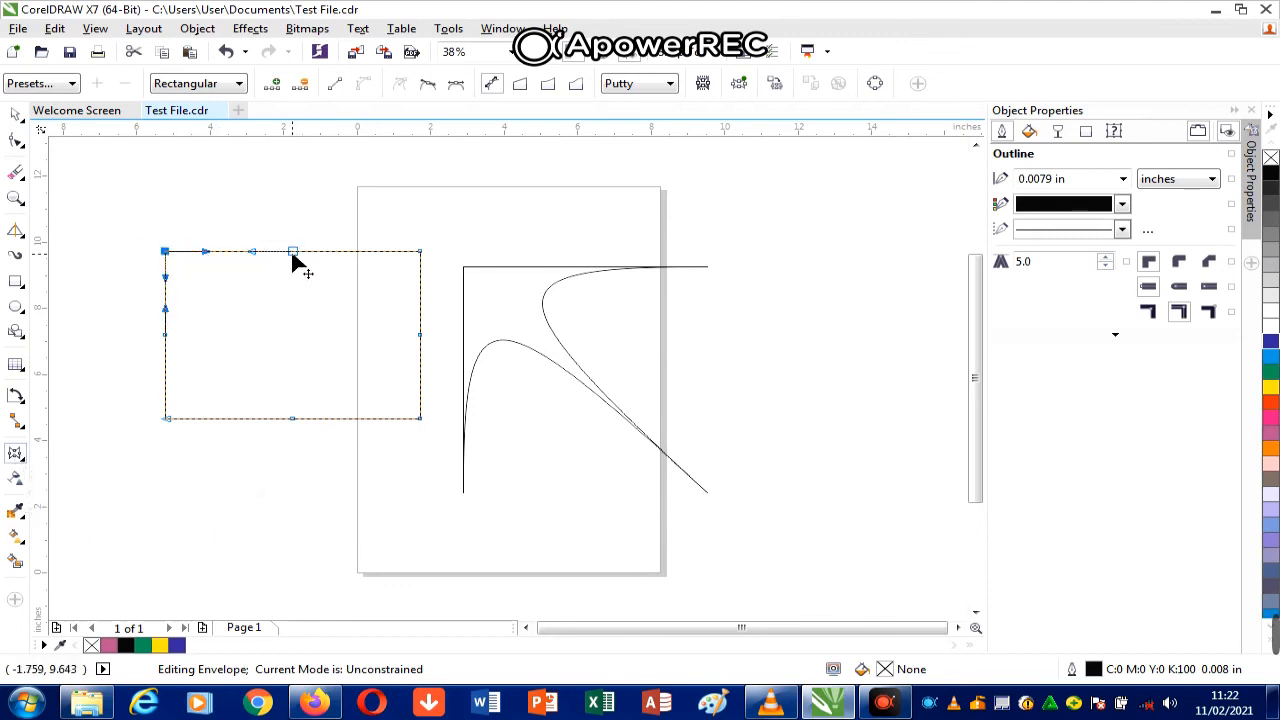
pyautogui.moveTo(292, 252); pyautogui.dragTo(293, 318)
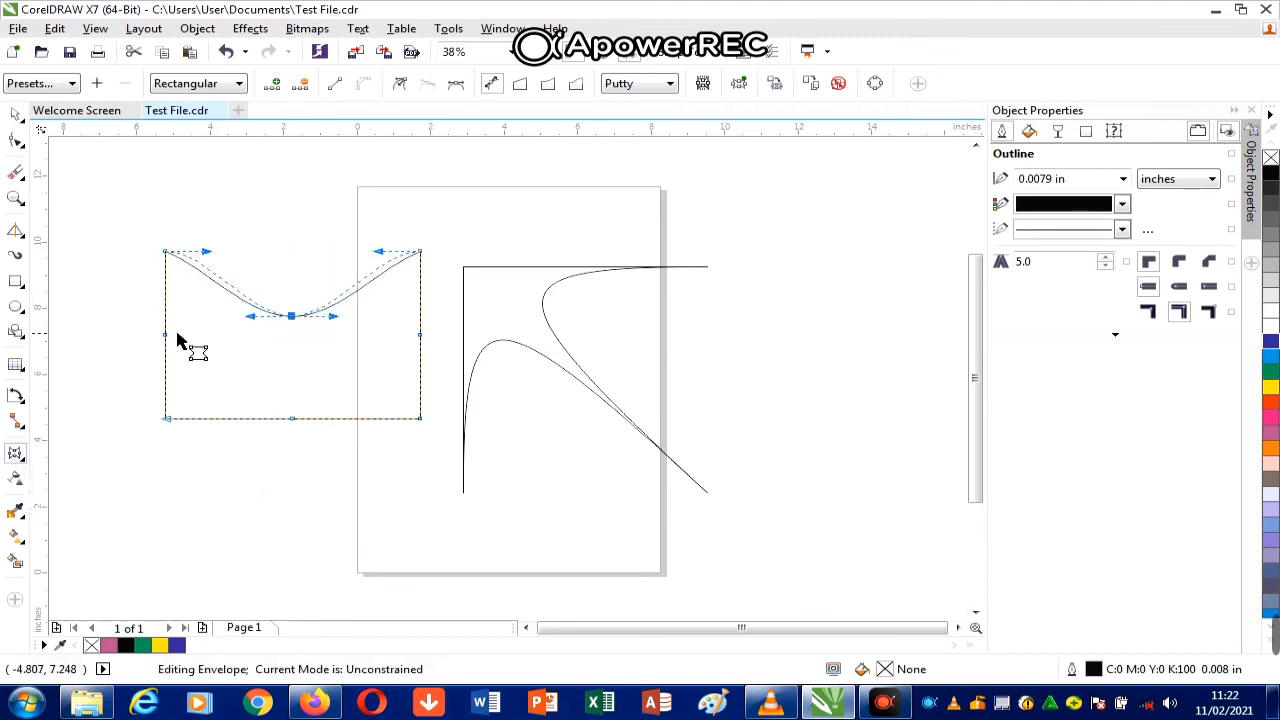
pyautogui.moveTo(166, 340); pyautogui.dragTo(200, 347)
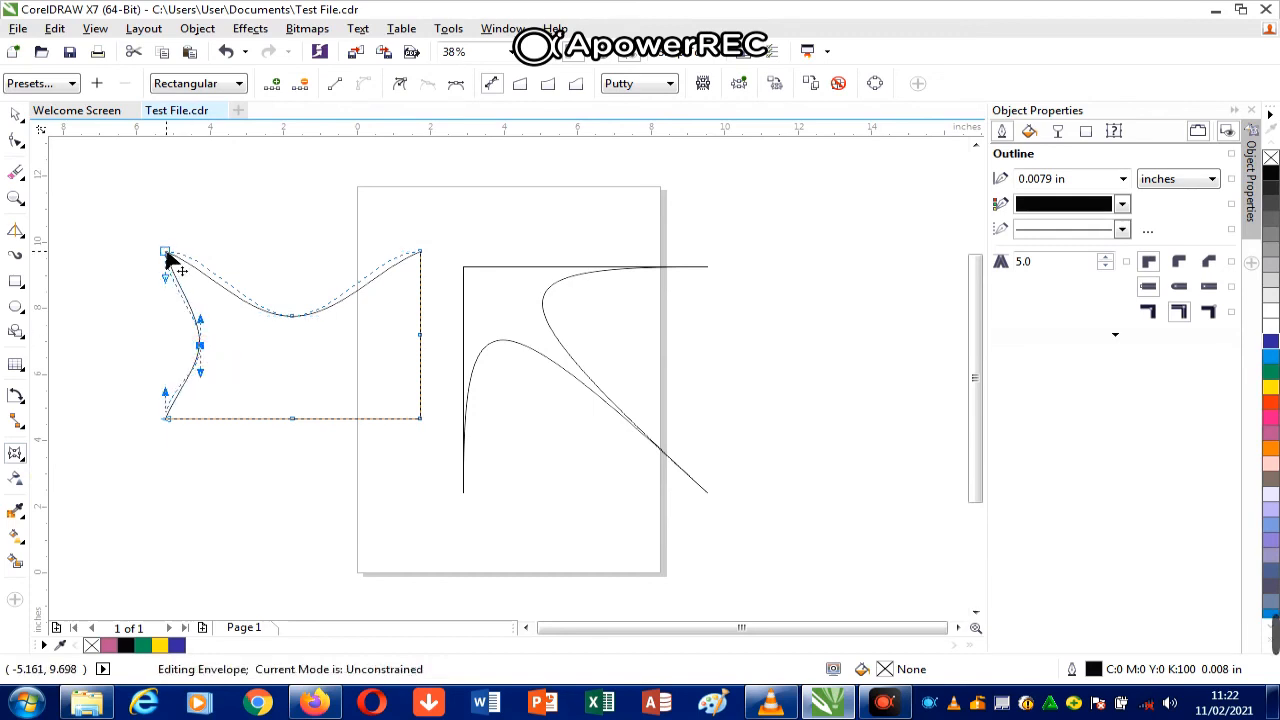
pyautogui.moveTo(166, 254); pyautogui.dragTo(195, 291)
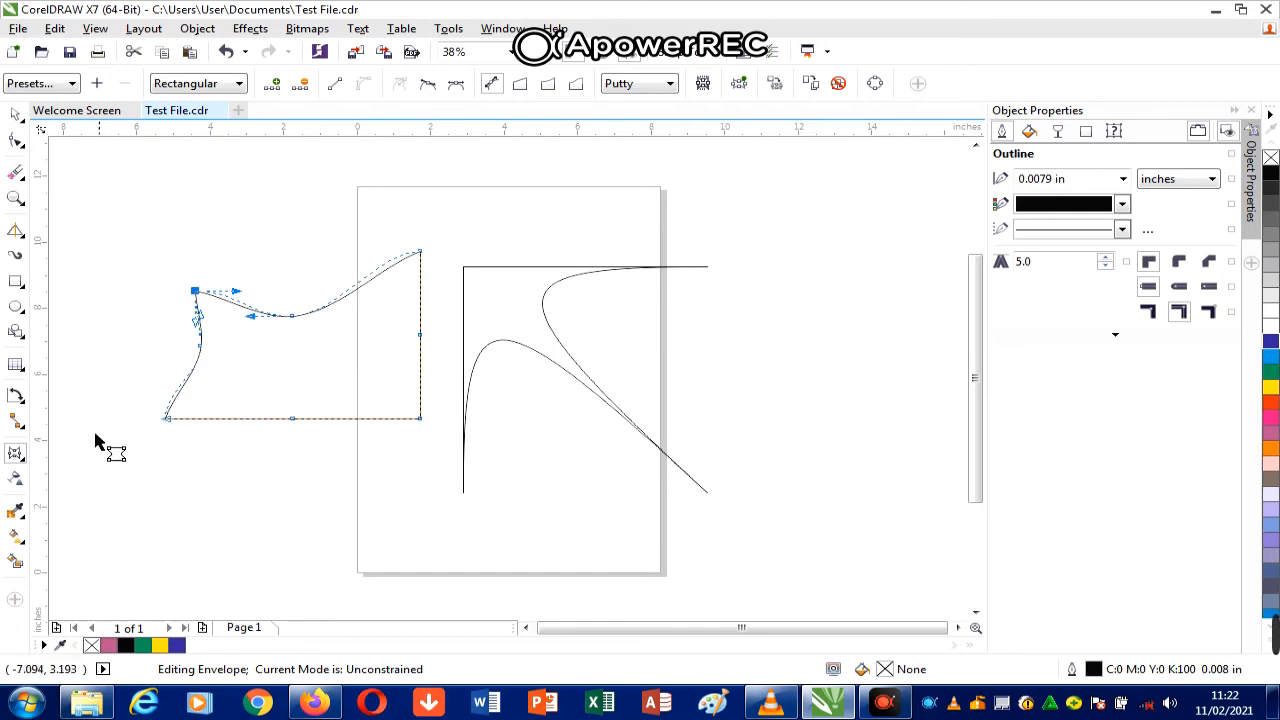
pyautogui.click(16, 115)
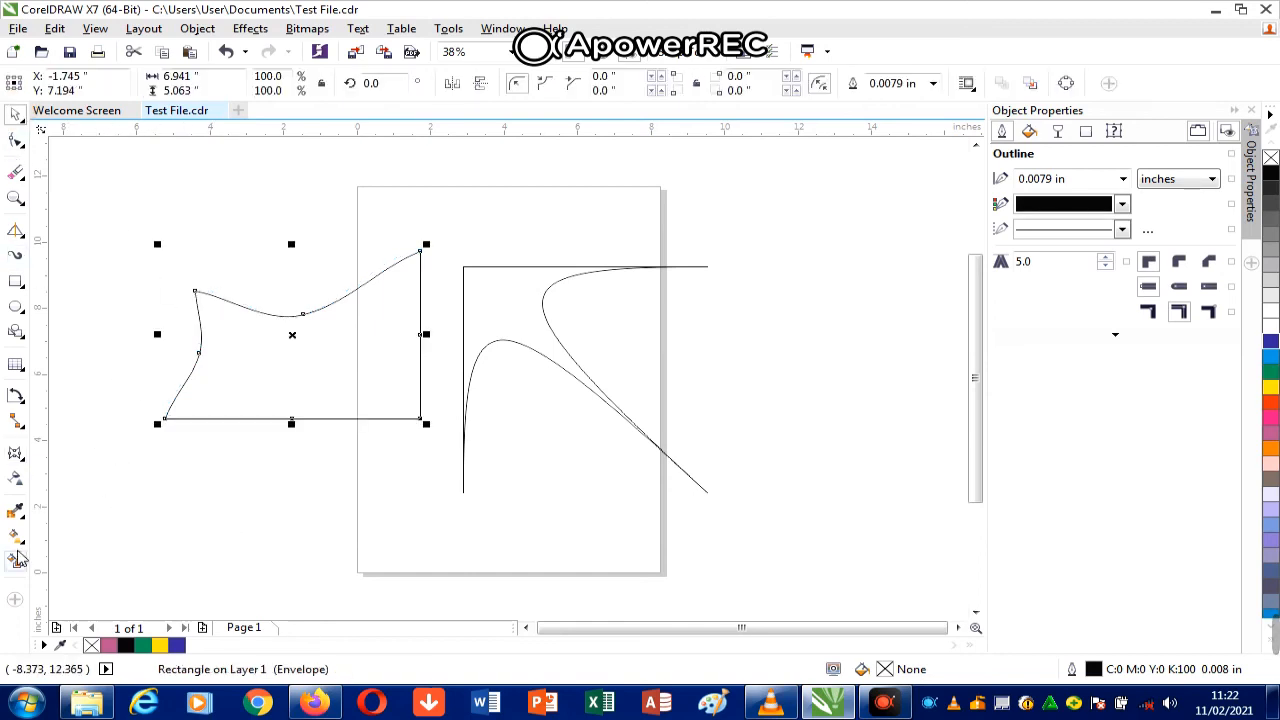
# Step: Extrude the enveloped shape toward a vanishing point at its upper right, fill it with cyan (C100 M0 Y0 K0), and deselect it
pyautogui.click(21, 460)
pyautogui.click(21, 460)
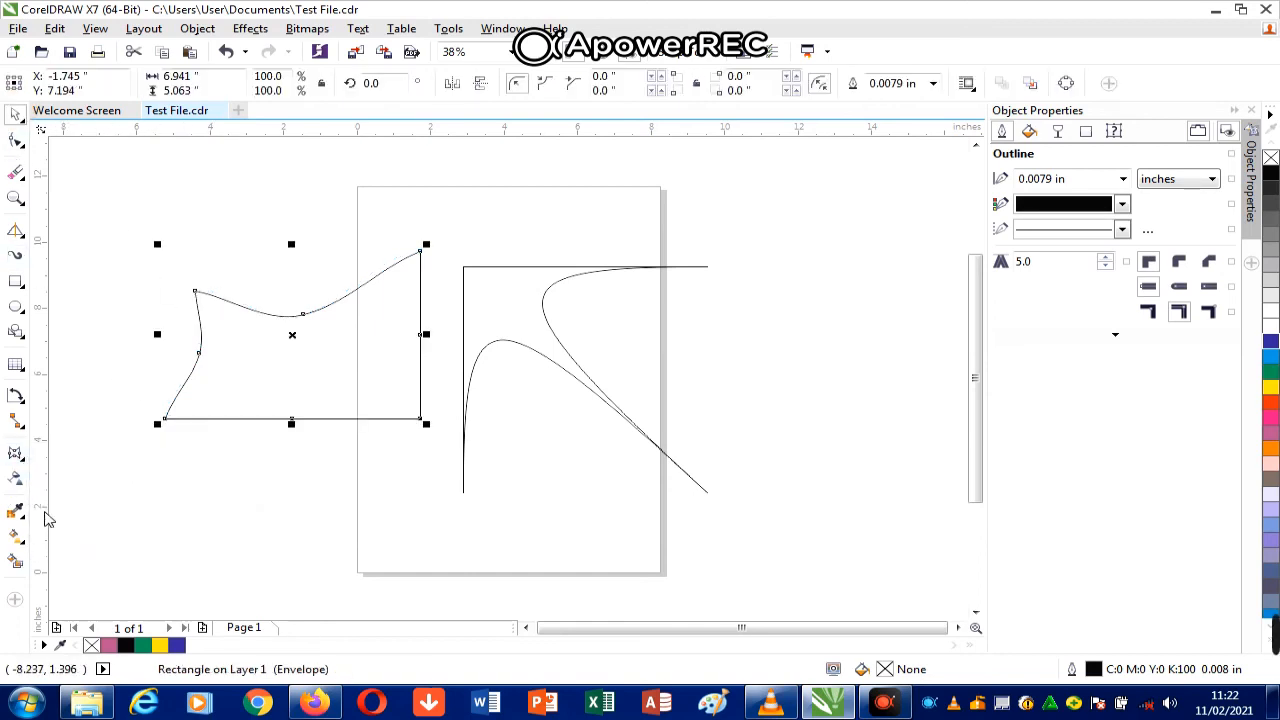
pyautogui.click(21, 460)
pyautogui.click(80, 539)
pyautogui.click(14, 458)
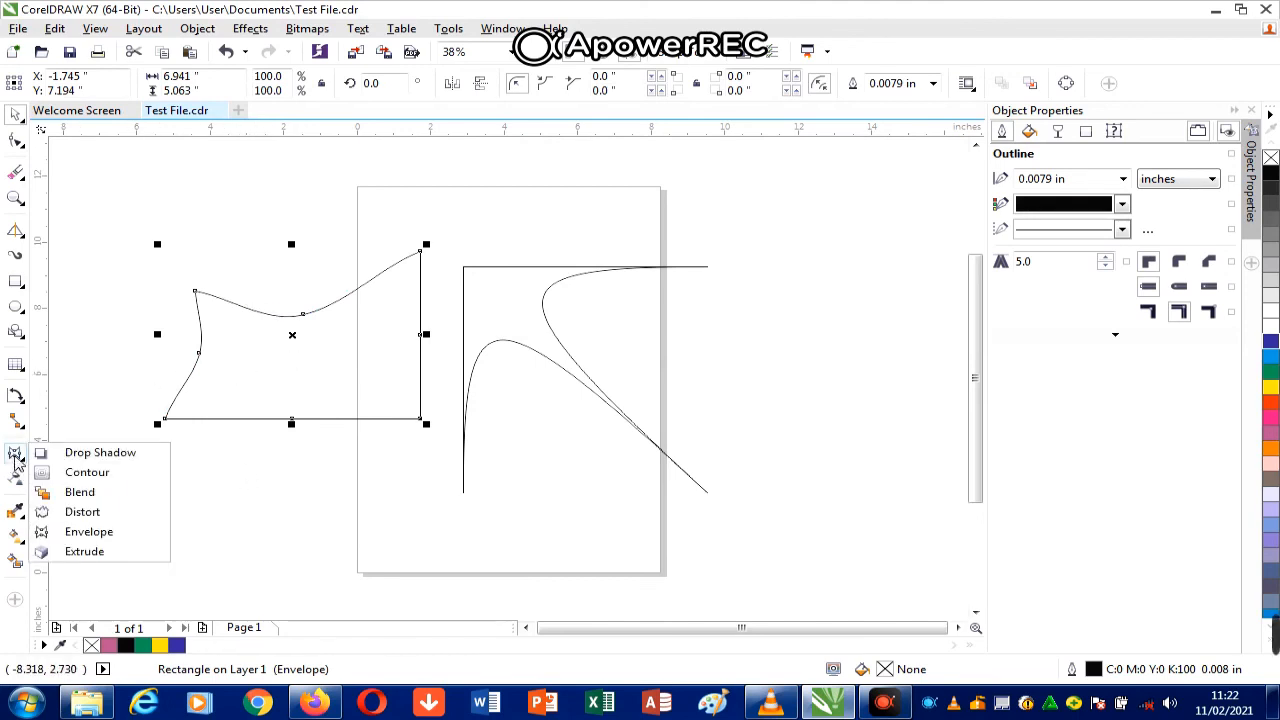
pyautogui.click(84, 551)
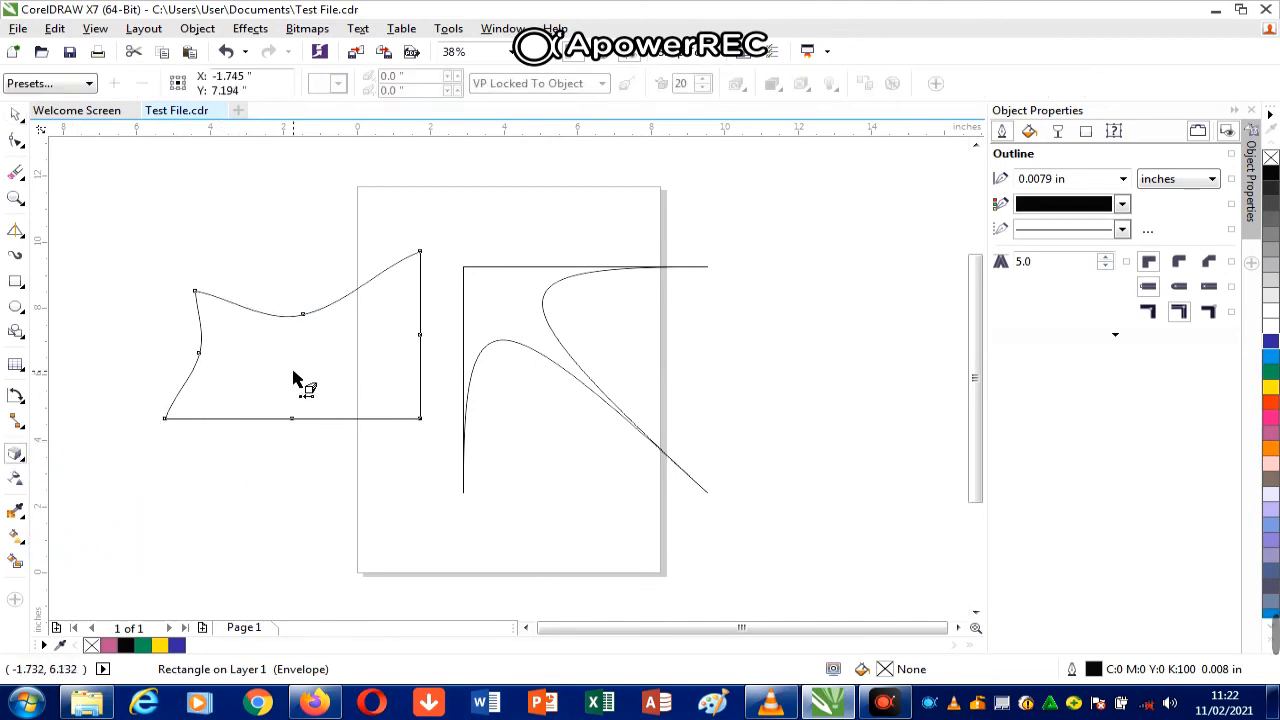
pyautogui.moveTo(293, 378); pyautogui.dragTo(499, 185)
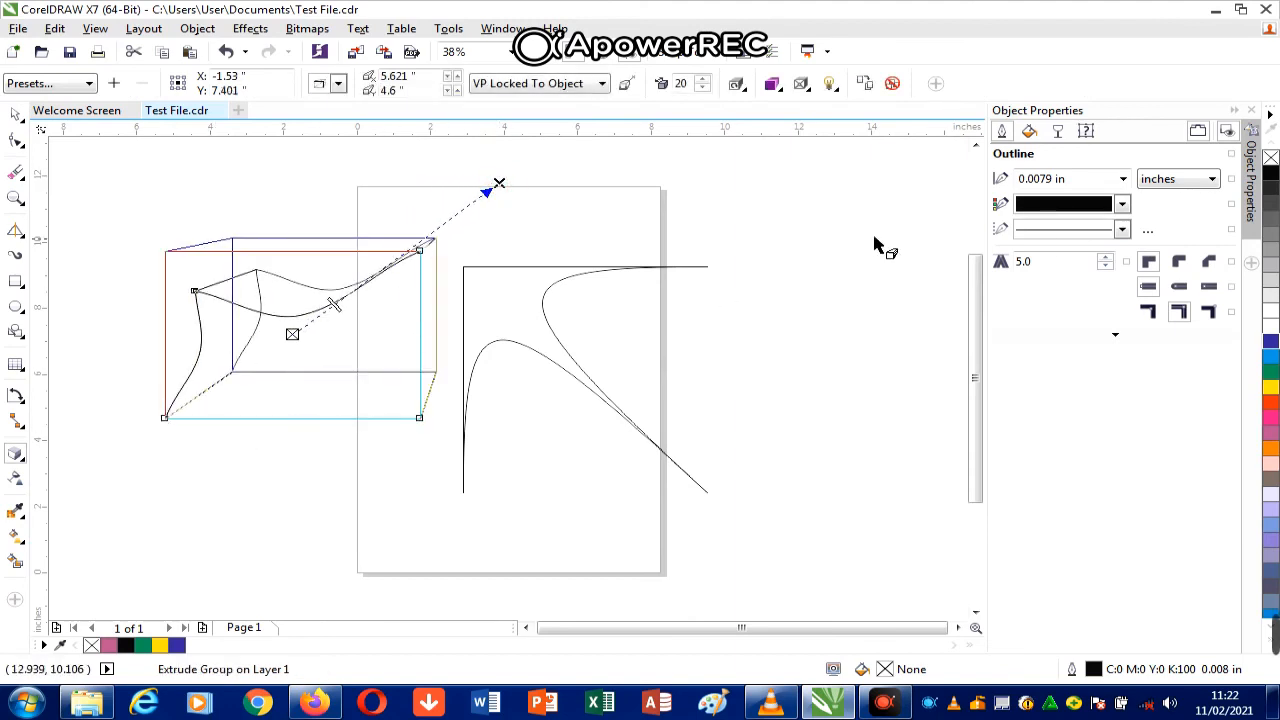
pyautogui.click(1271, 357)
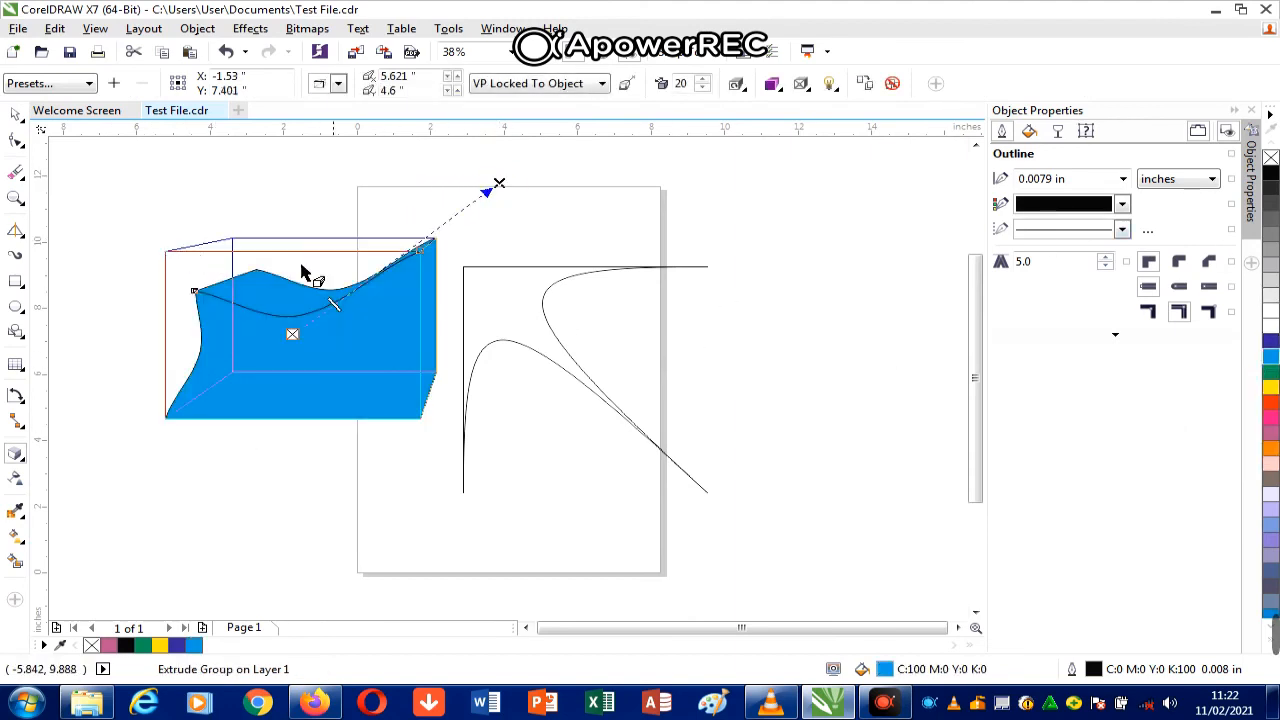
pyautogui.click(15, 113)
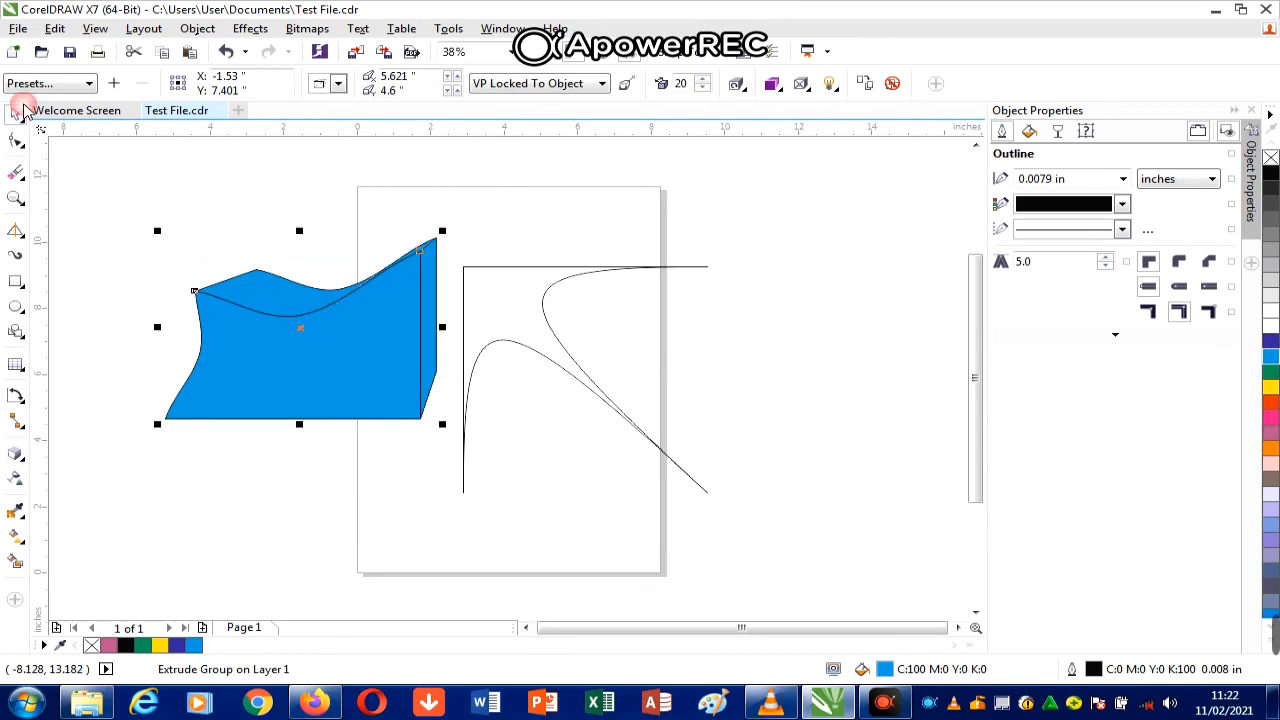
pyautogui.click(386, 534)
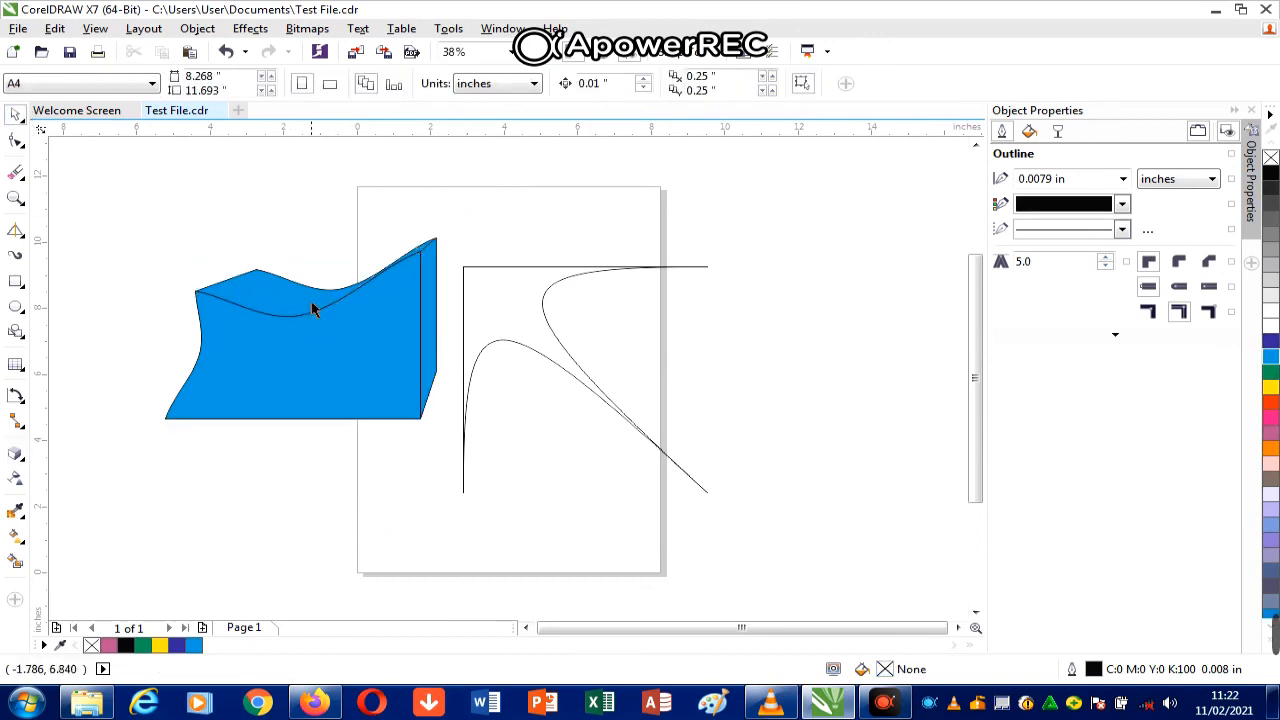
# Step: Move the extruded cyan shape up and to the left, off the page, and delete it
pyautogui.click(310, 365)
pyautogui.moveTo(308, 365); pyautogui.dragTo(228, 308)
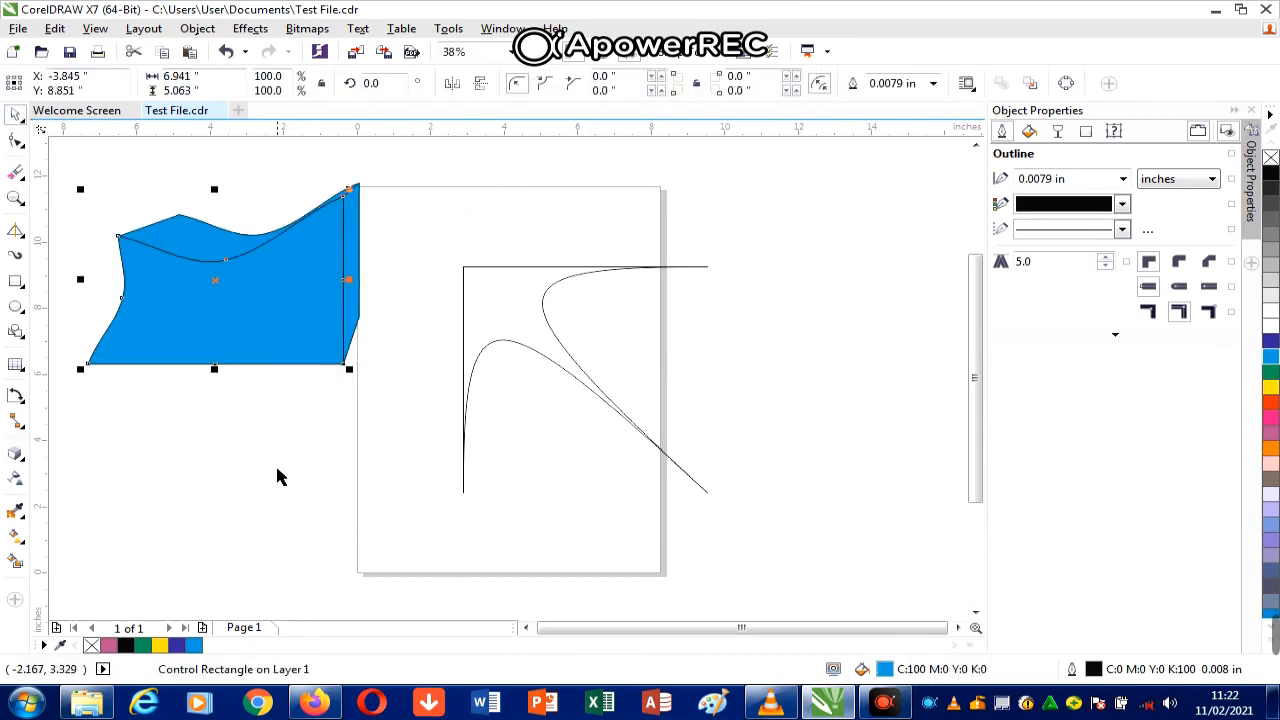
pyautogui.press('Delete')
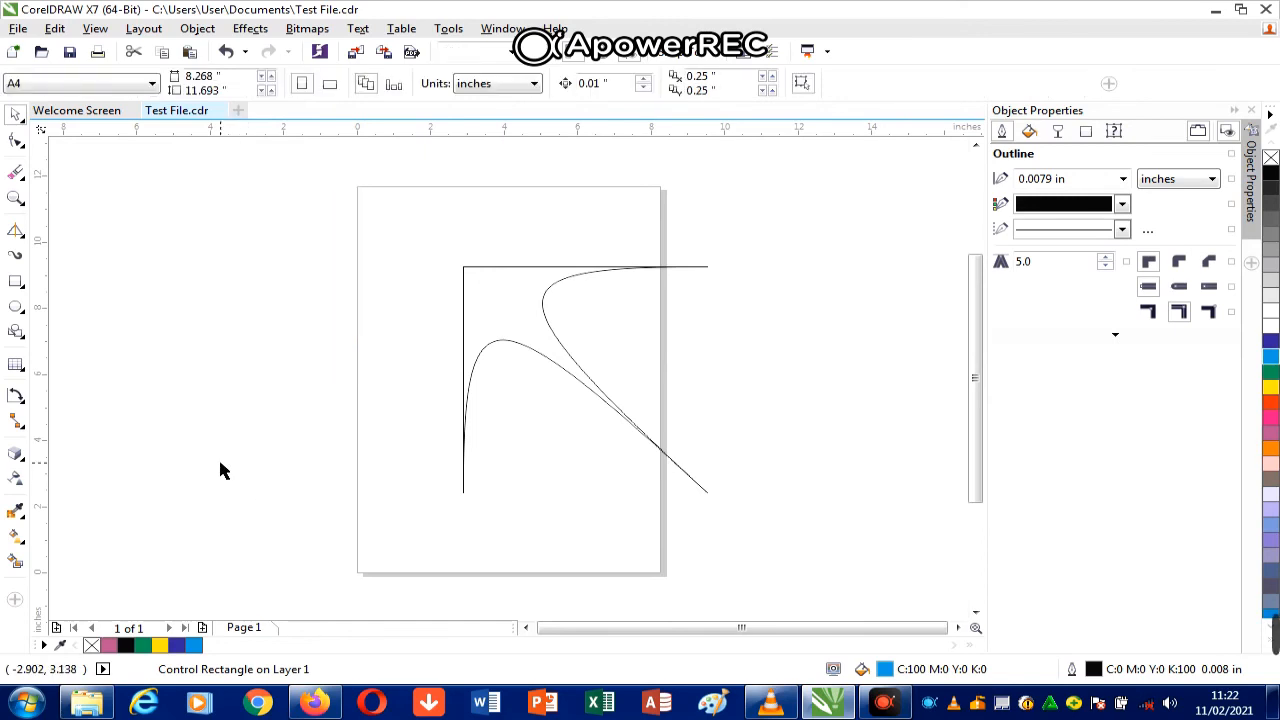
# Step: Draw an ellipse about 5.4 by 4.0 in to the left of the distorted shape and fill it with green (C100 M0 Y100 K0)
pyautogui.click(22, 459)
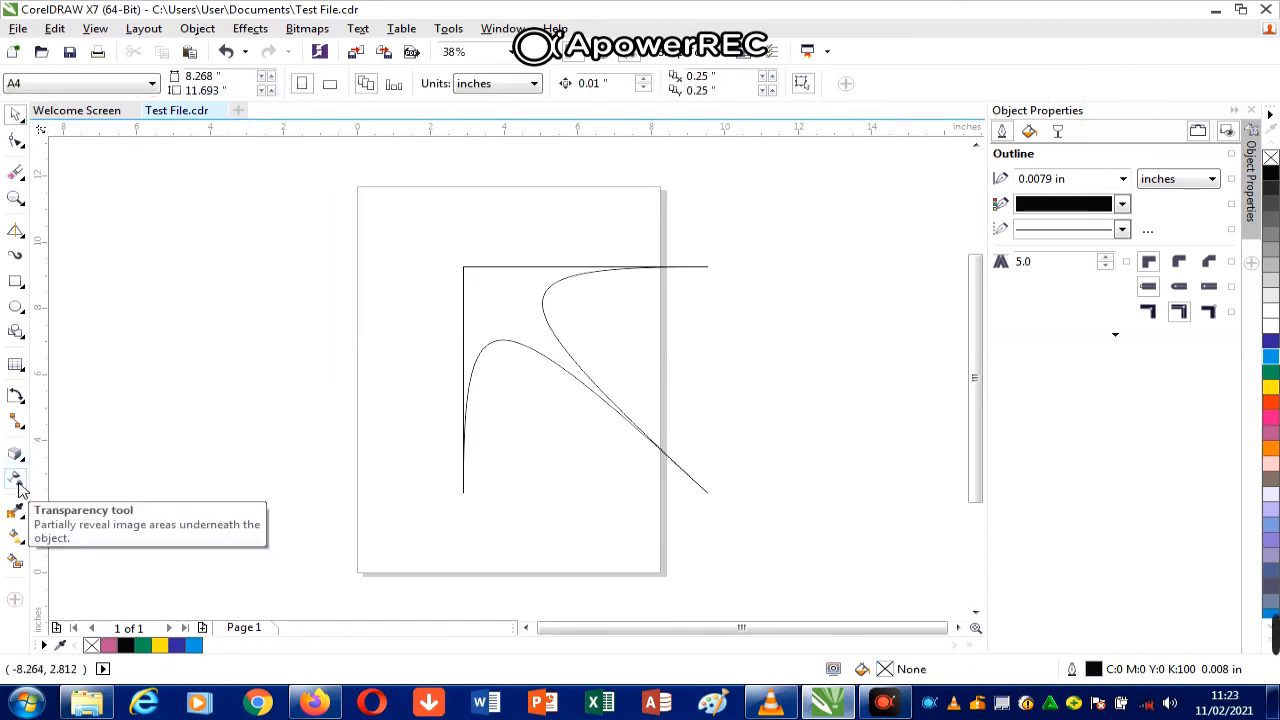
pyautogui.click(10, 360)
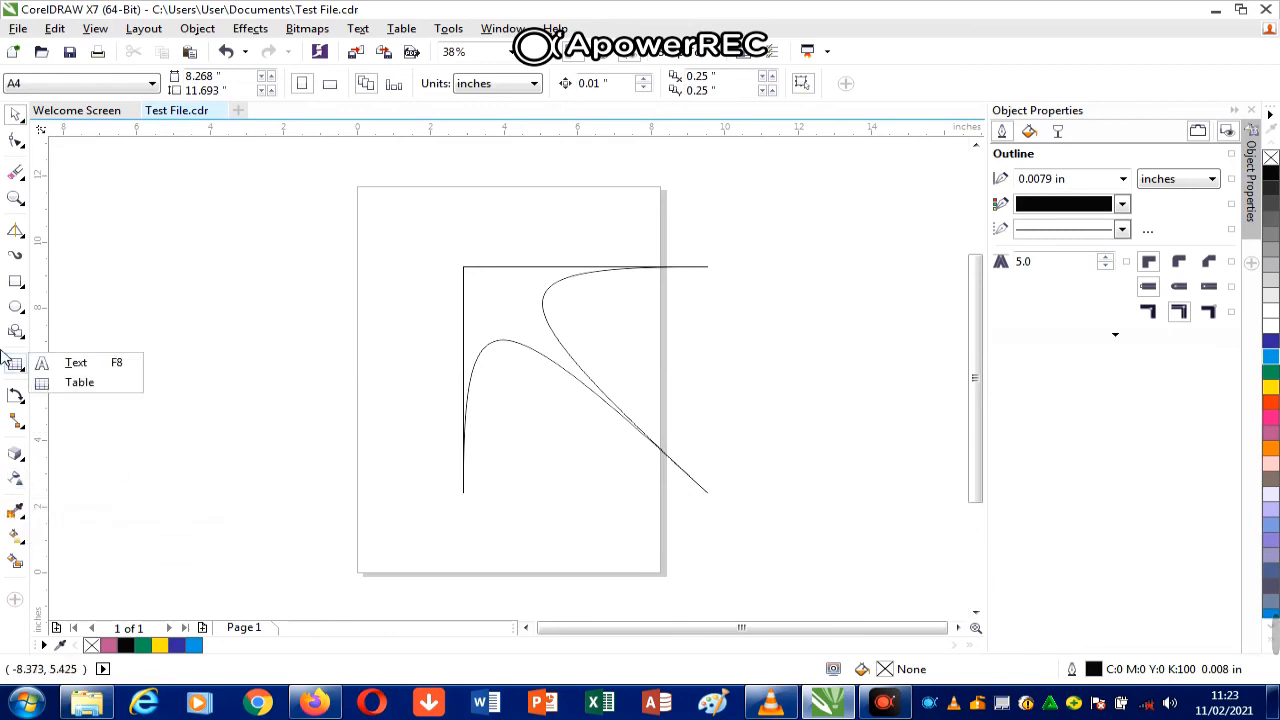
pyautogui.moveTo(15, 307)
pyautogui.click(75, 296)
pyautogui.moveTo(193, 265); pyautogui.dragTo(391, 400)
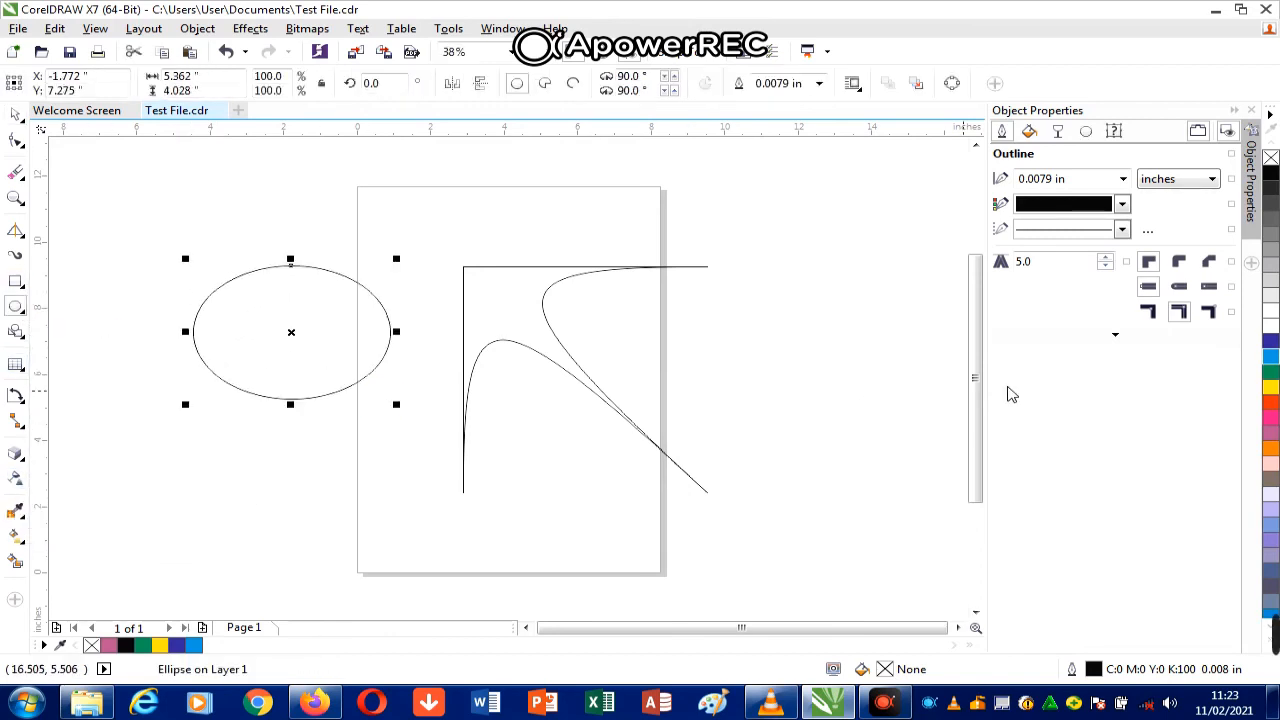
pyautogui.click(1270, 372)
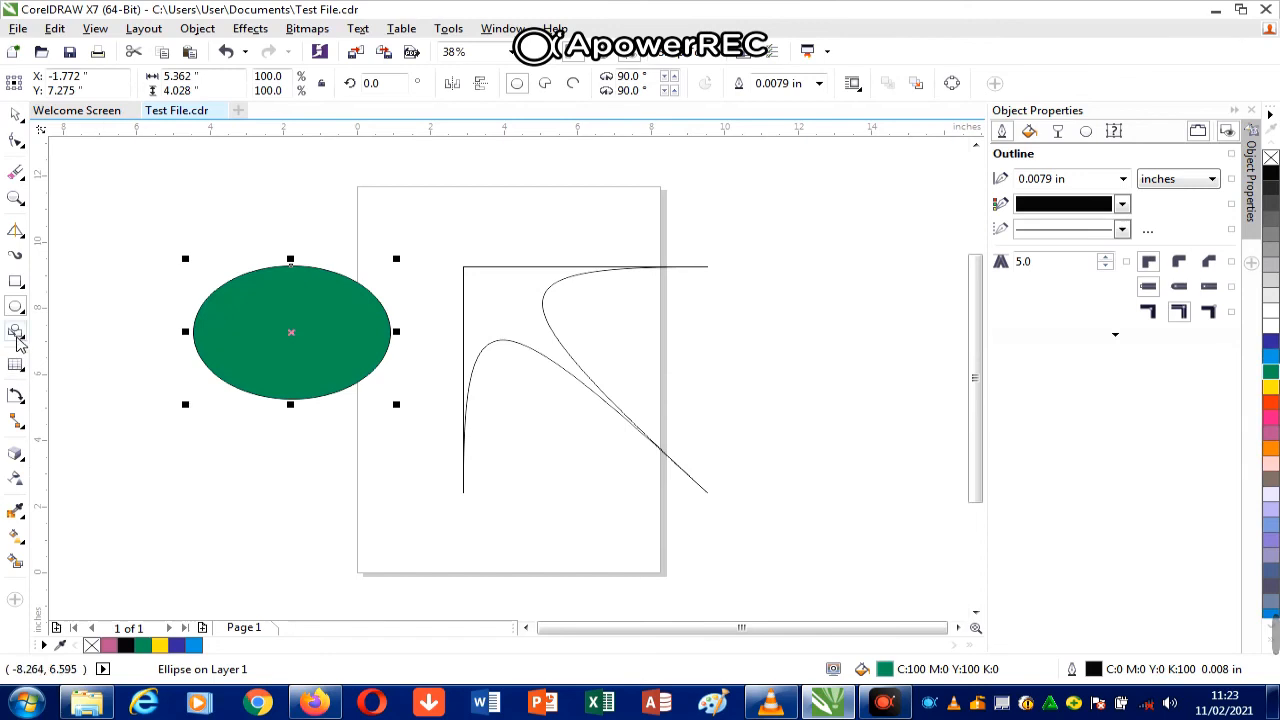
# Step: Draw a rectangle about 12.7 by 7.5 in over the green ellipse and fill it with dark grey (K80)
pyautogui.click(15, 284)
pyautogui.moveTo(99, 229); pyautogui.dragTo(566, 478)
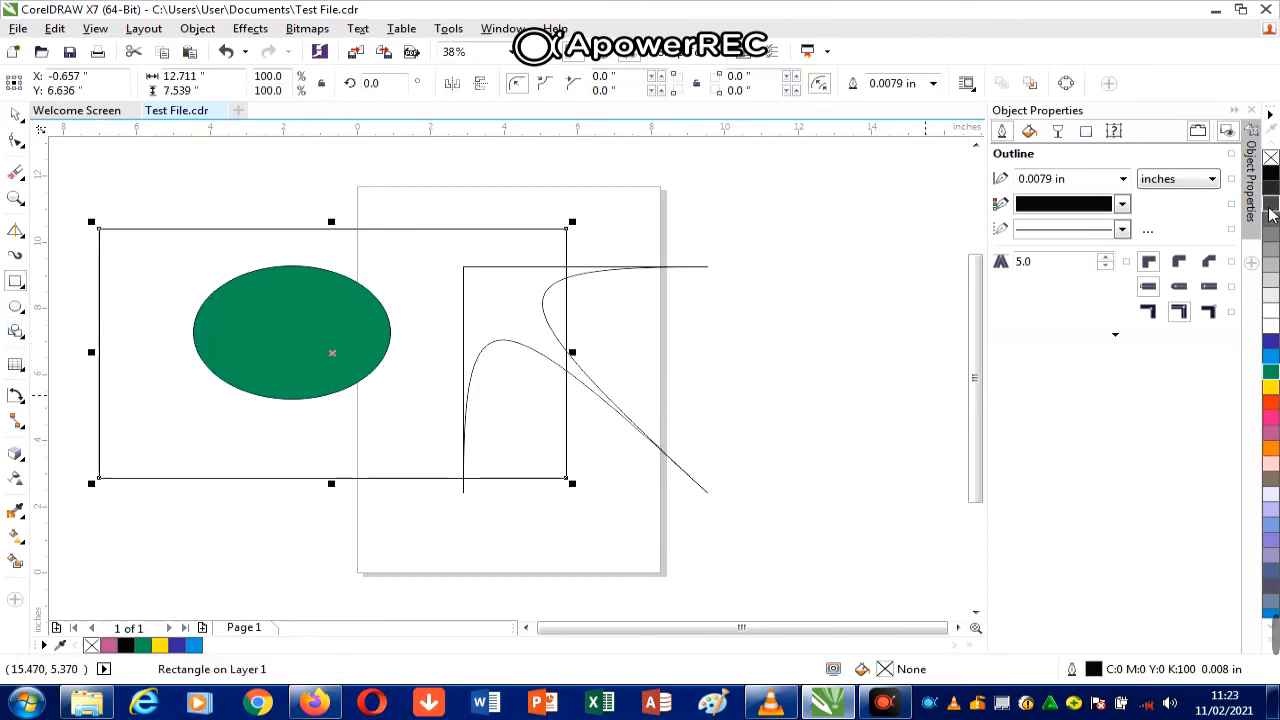
pyautogui.click(1271, 214)
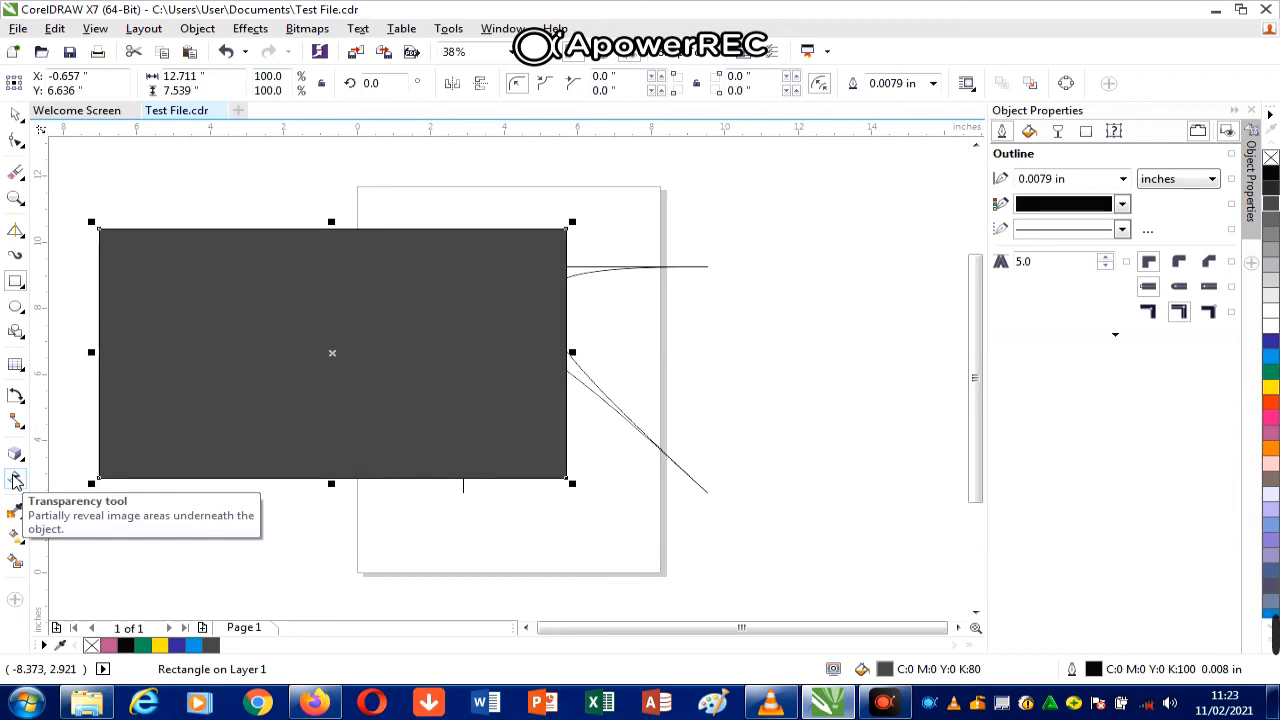
# Step: Apply a linear gradient transparency to the grey rectangle from its lower-left corner to just beyond its upper-right corner, and open the toolbox customization list
pyautogui.click(14, 481)
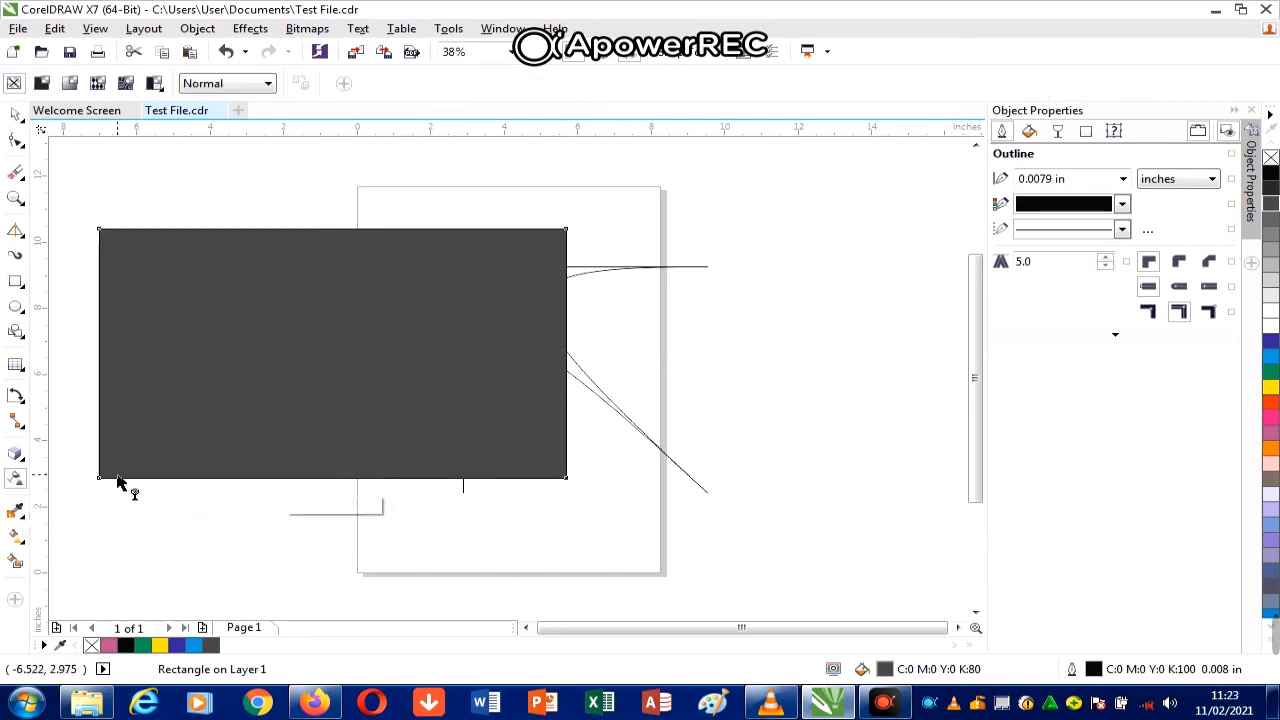
pyautogui.moveTo(99, 479); pyautogui.dragTo(586, 220)
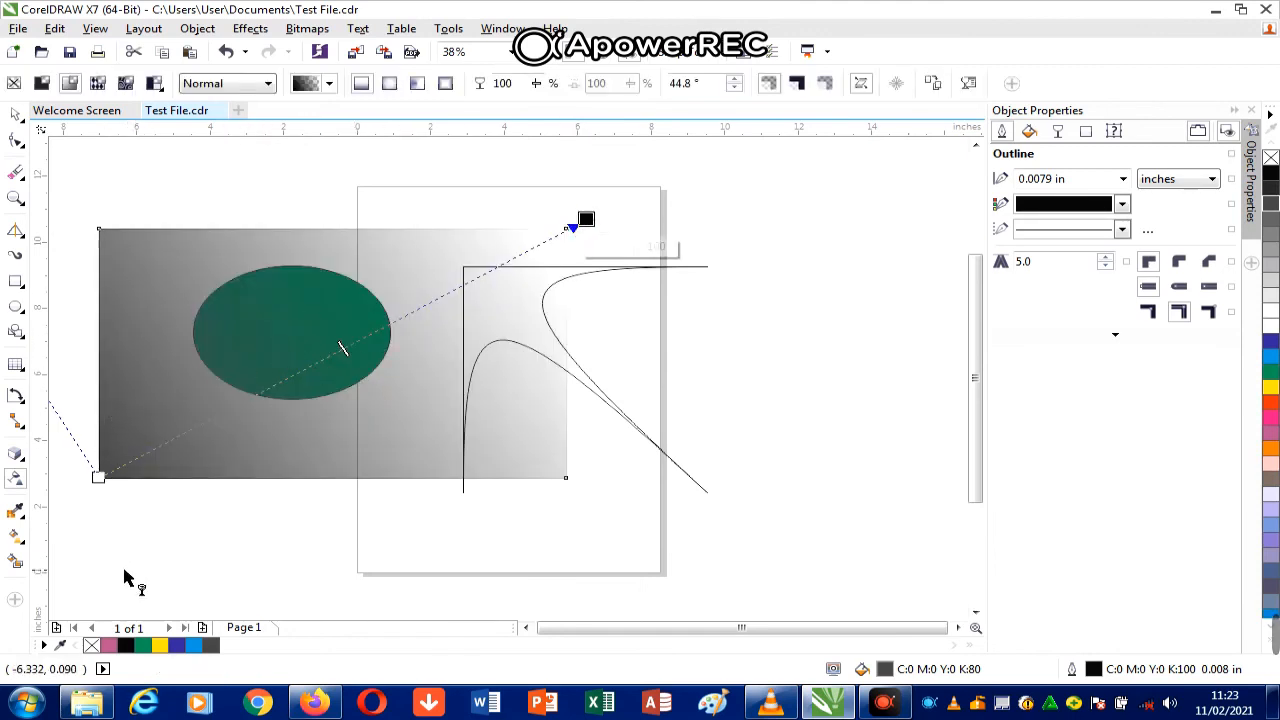
pyautogui.click(15, 599)
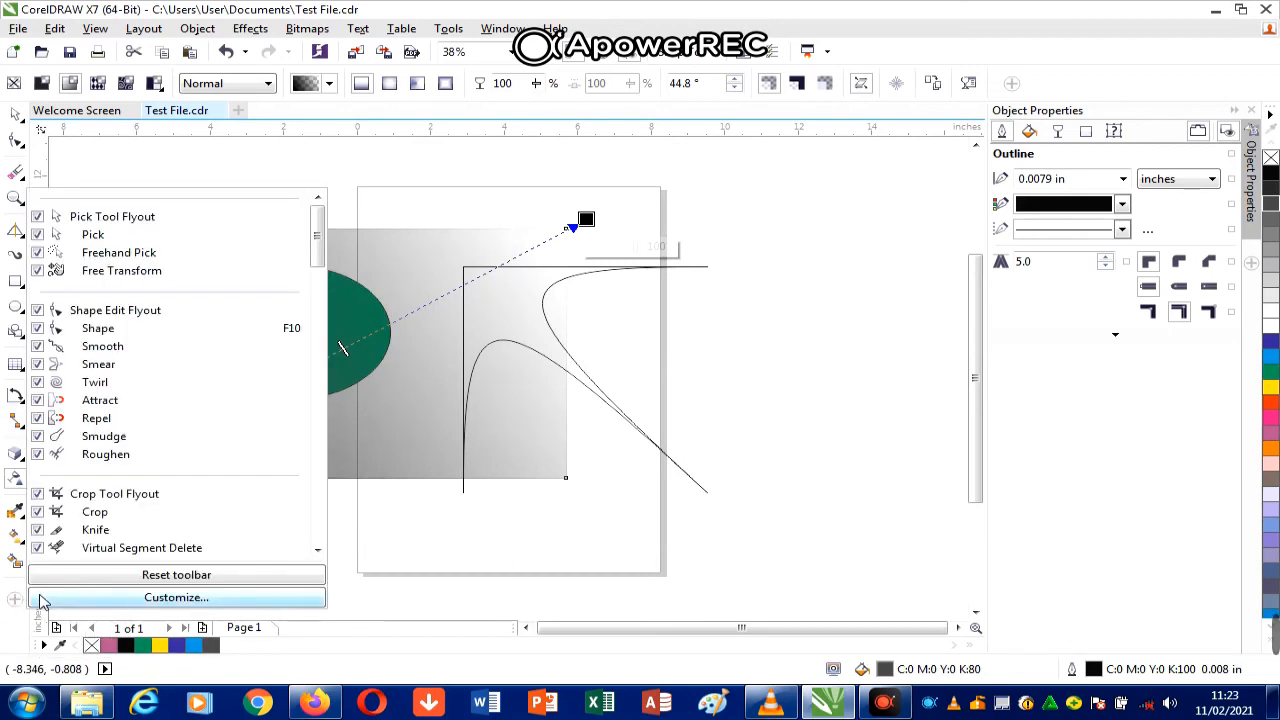
pyautogui.click(15, 599)
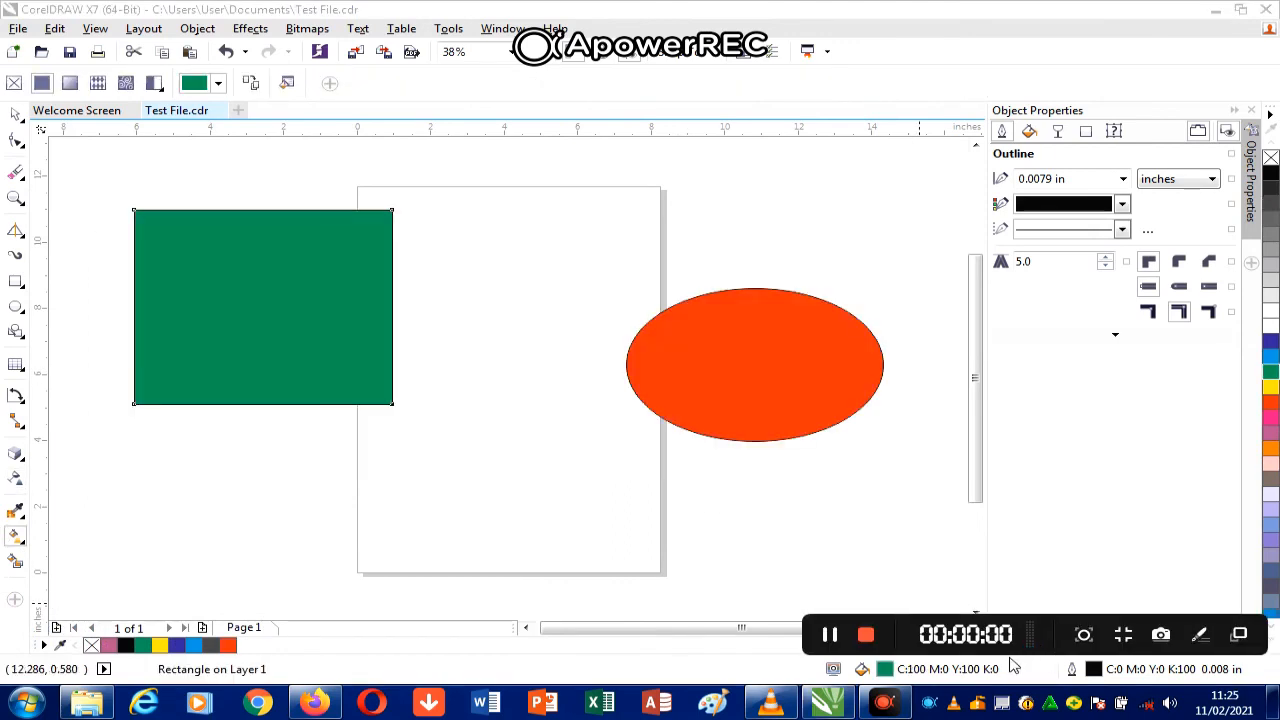
# Step: Apply a mesh fill to the green rectangle and colour its upper-left patch blue, upper-right patch yellow and lower-left patch red
pyautogui.click(22, 550)
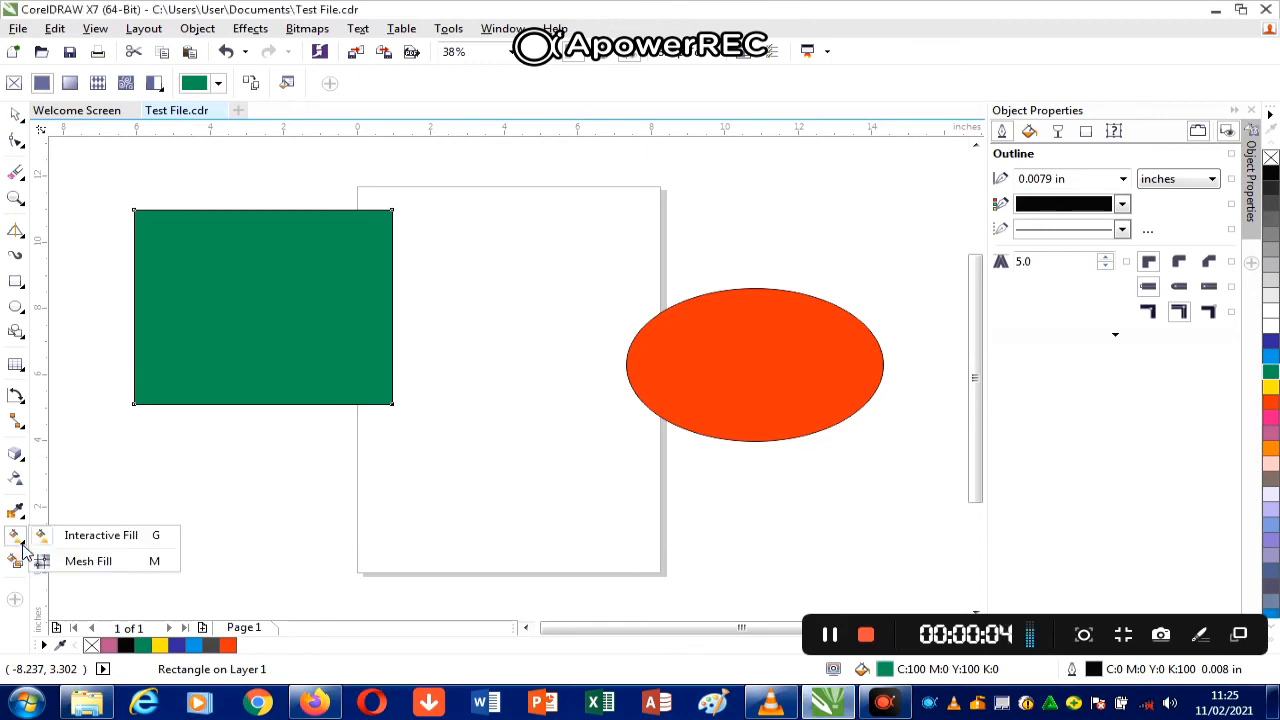
pyautogui.click(106, 561)
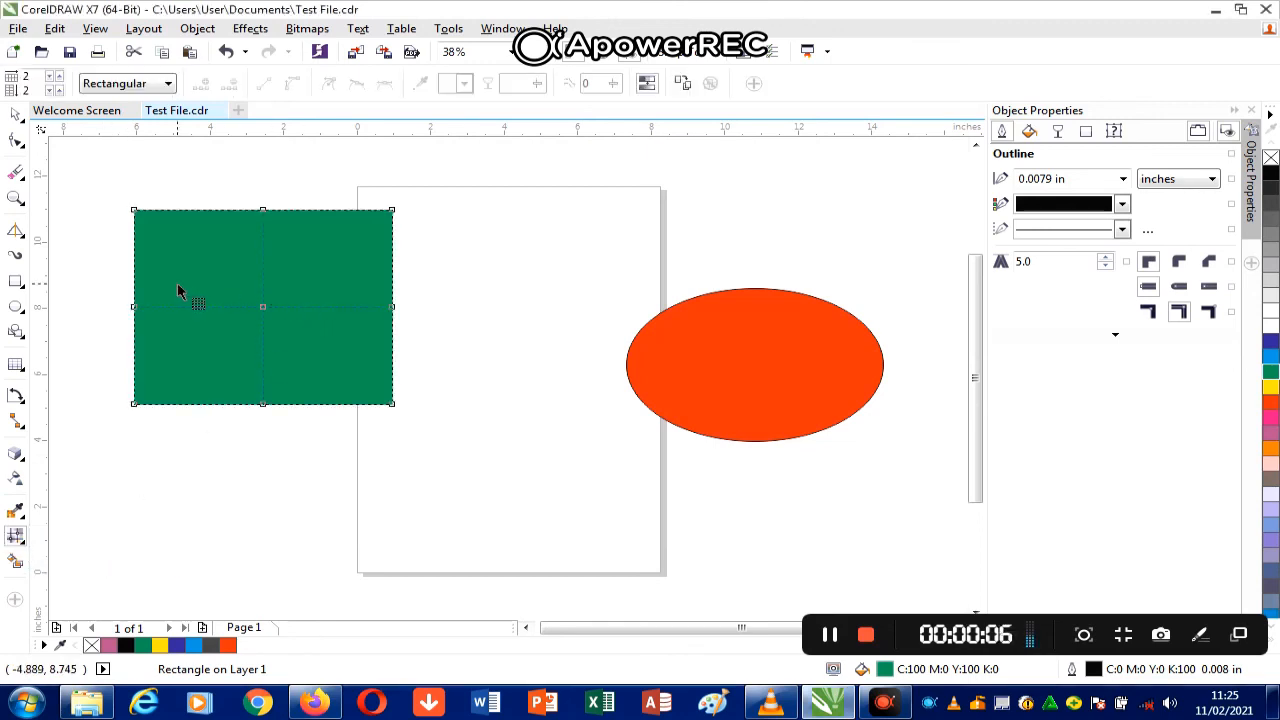
pyautogui.click(196, 260)
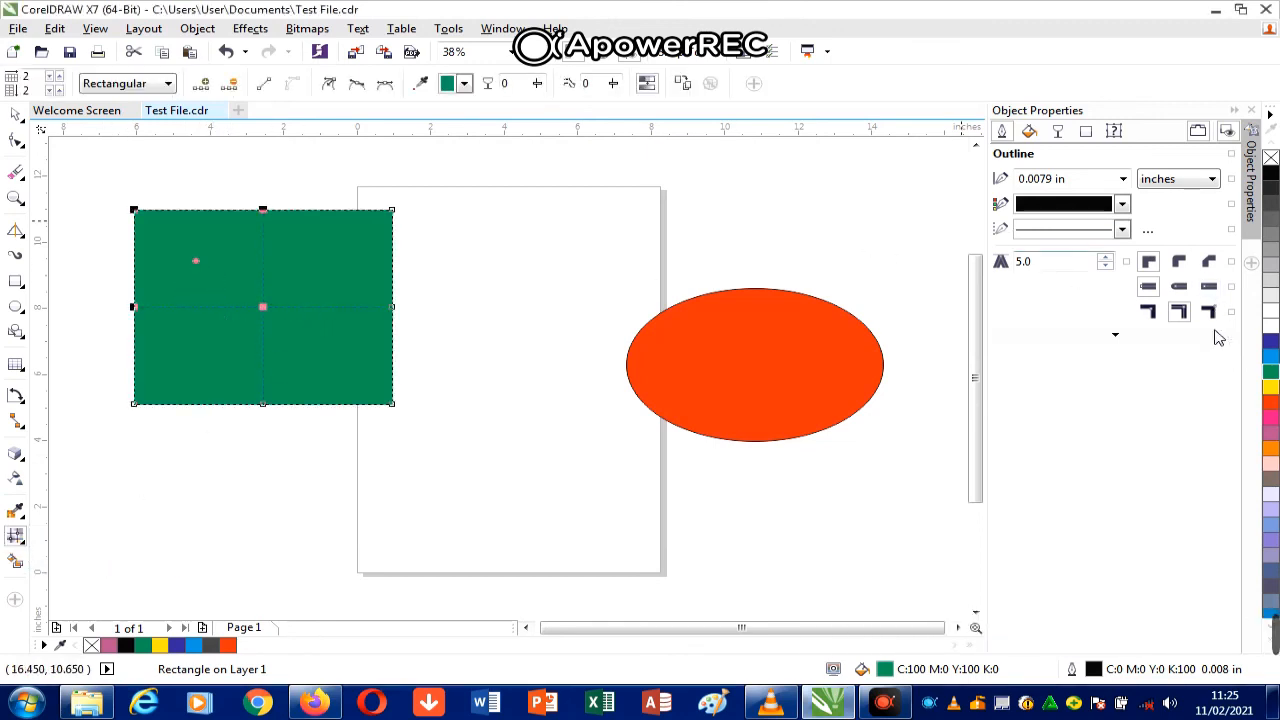
pyautogui.click(1271, 342)
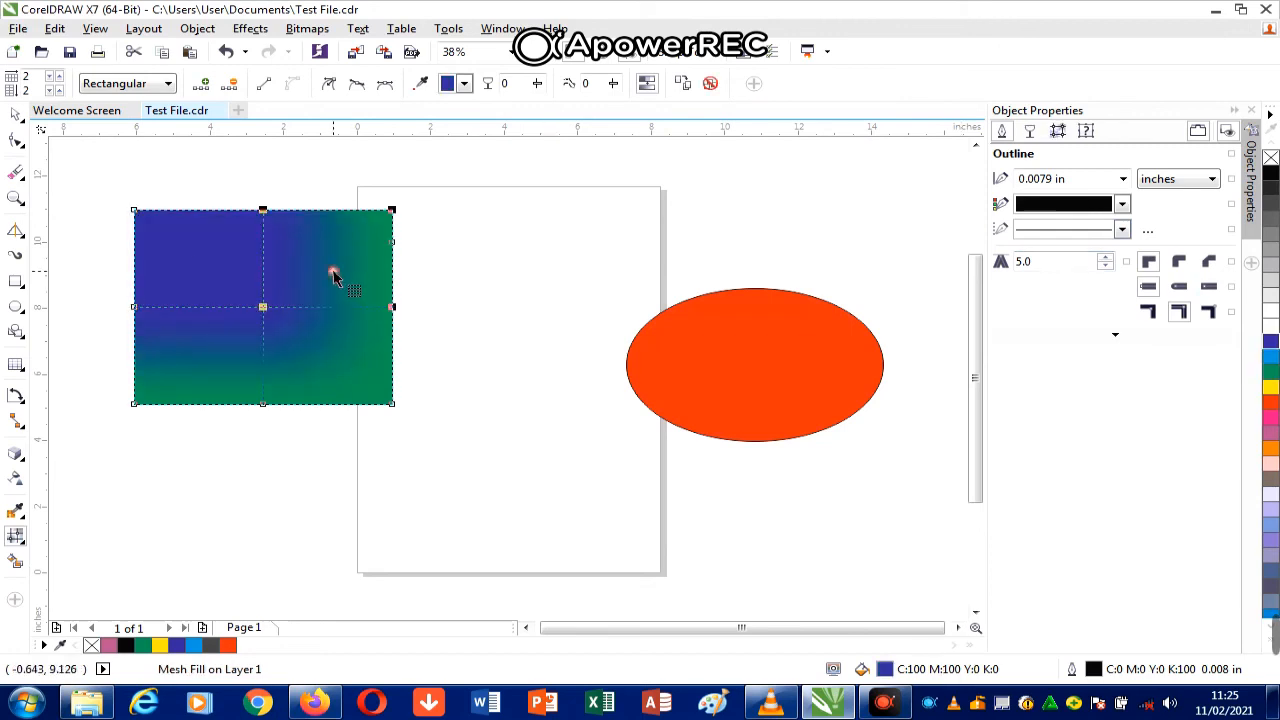
pyautogui.click(1271, 393)
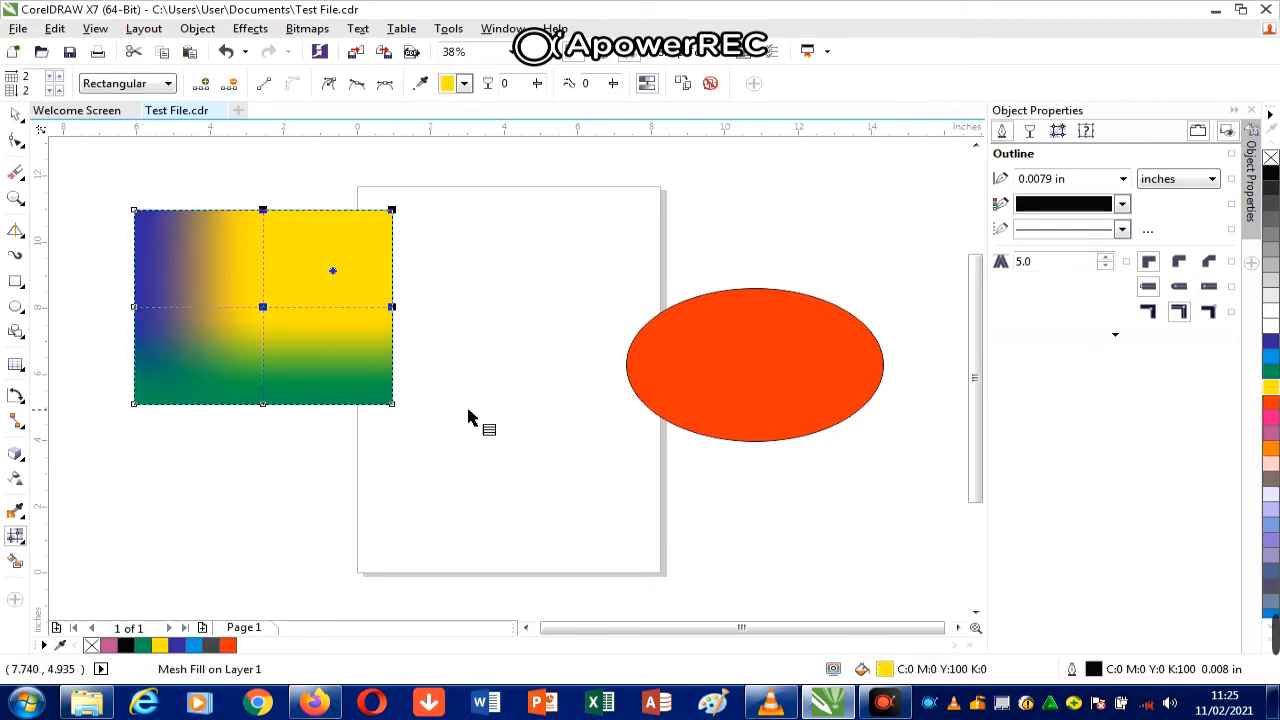
pyautogui.click(222, 370)
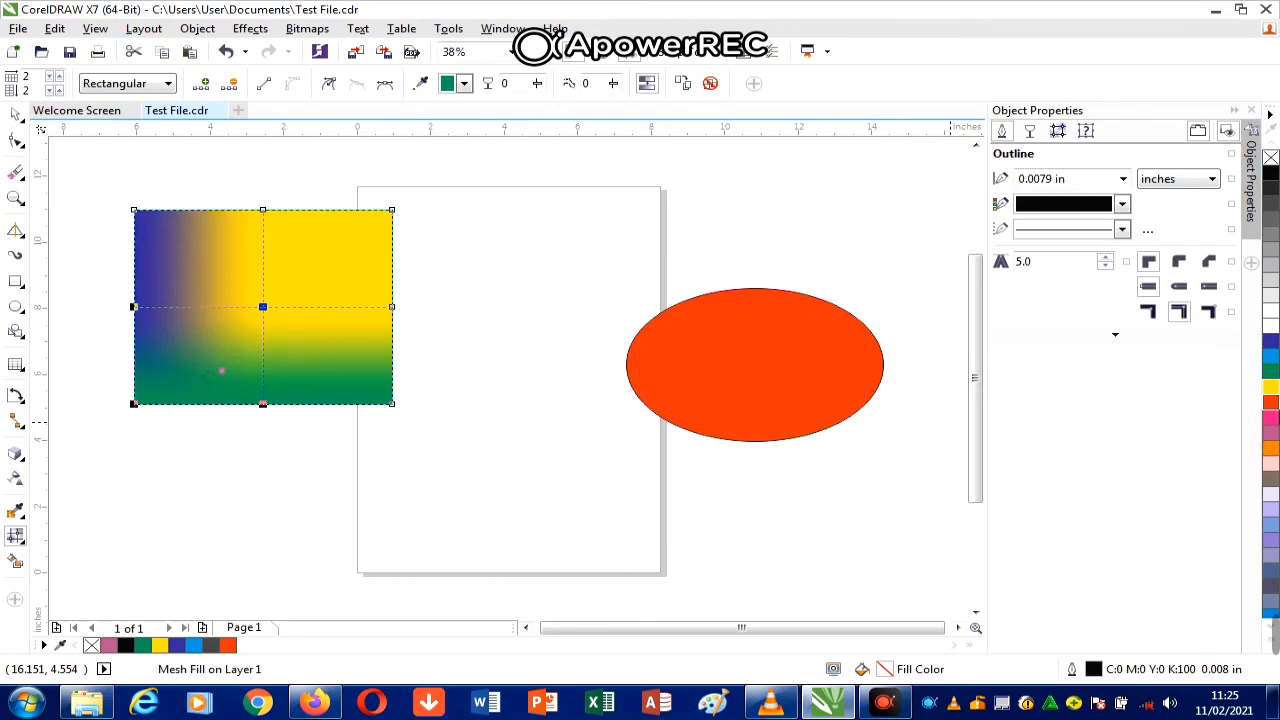
pyautogui.click(1271, 403)
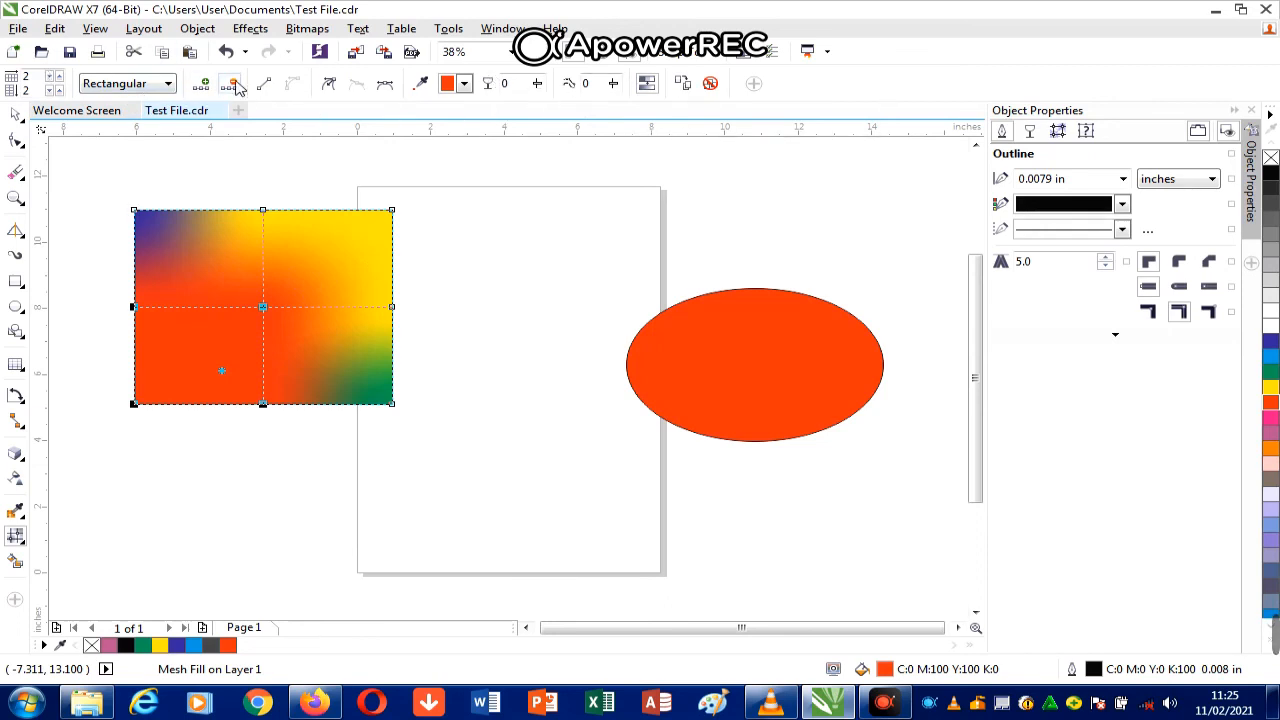
# Step: Set the rectangle's mesh grid size to 5 columns and 4 rows, and switch to the Pick tool
pyautogui.click(48, 76)
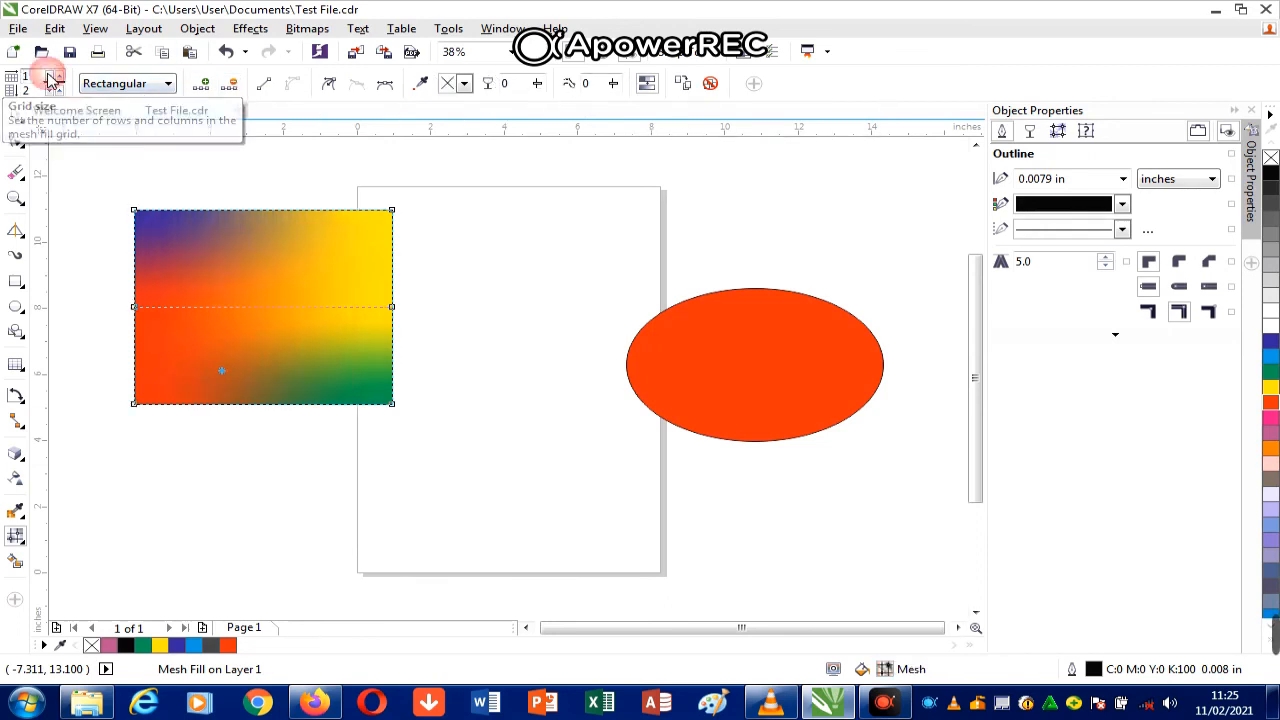
pyautogui.click(48, 76)
pyautogui.click(58, 77)
pyautogui.click(57, 77)
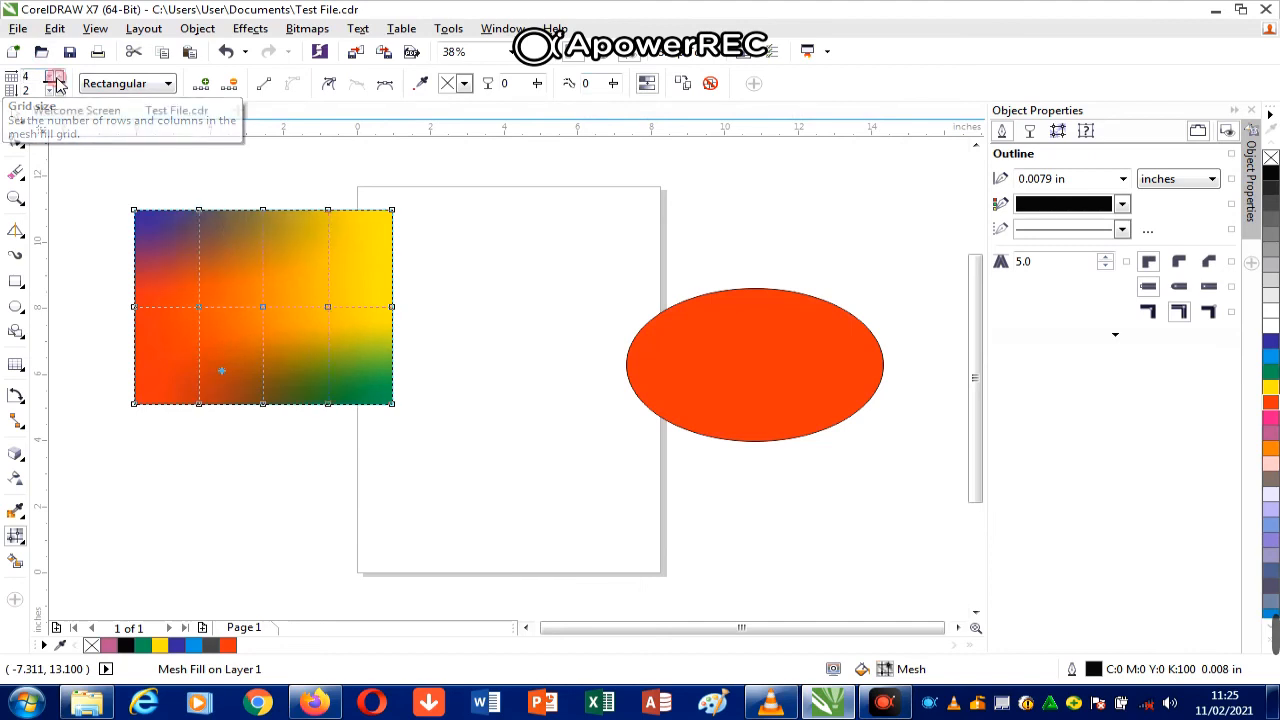
pyautogui.click(57, 77)
pyautogui.click(57, 77)
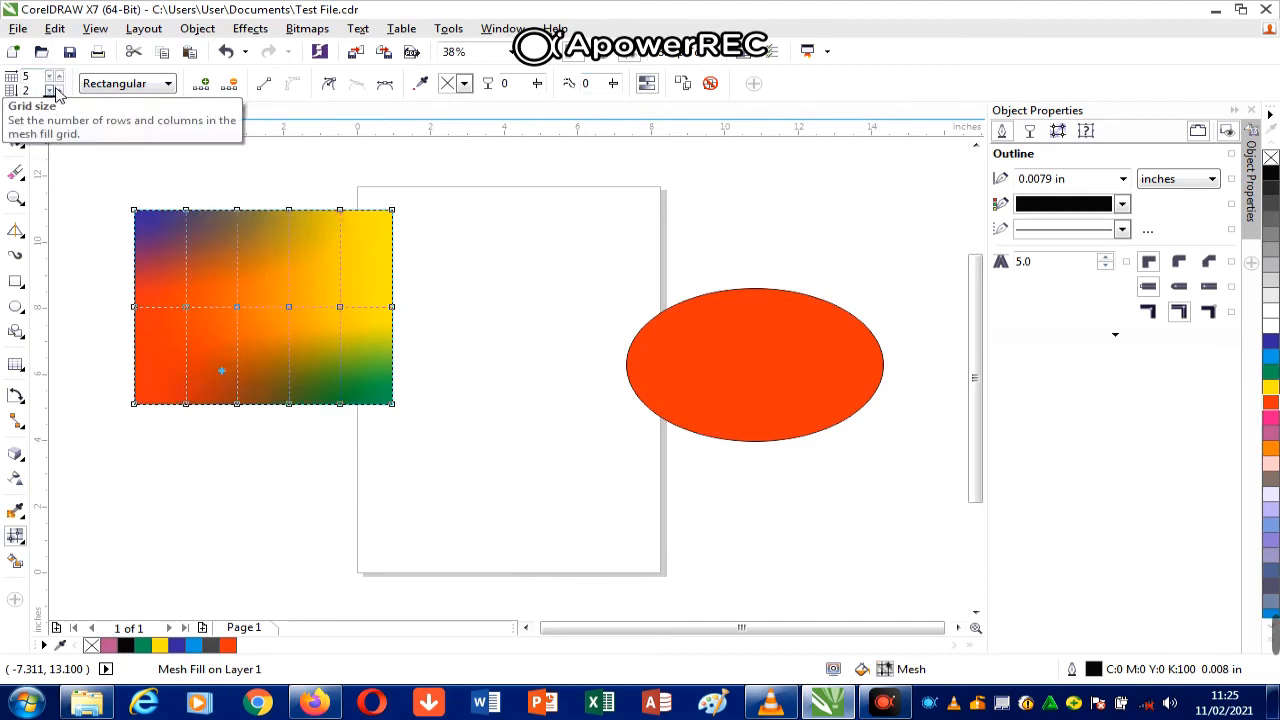
pyautogui.click(58, 87)
pyautogui.click(58, 87)
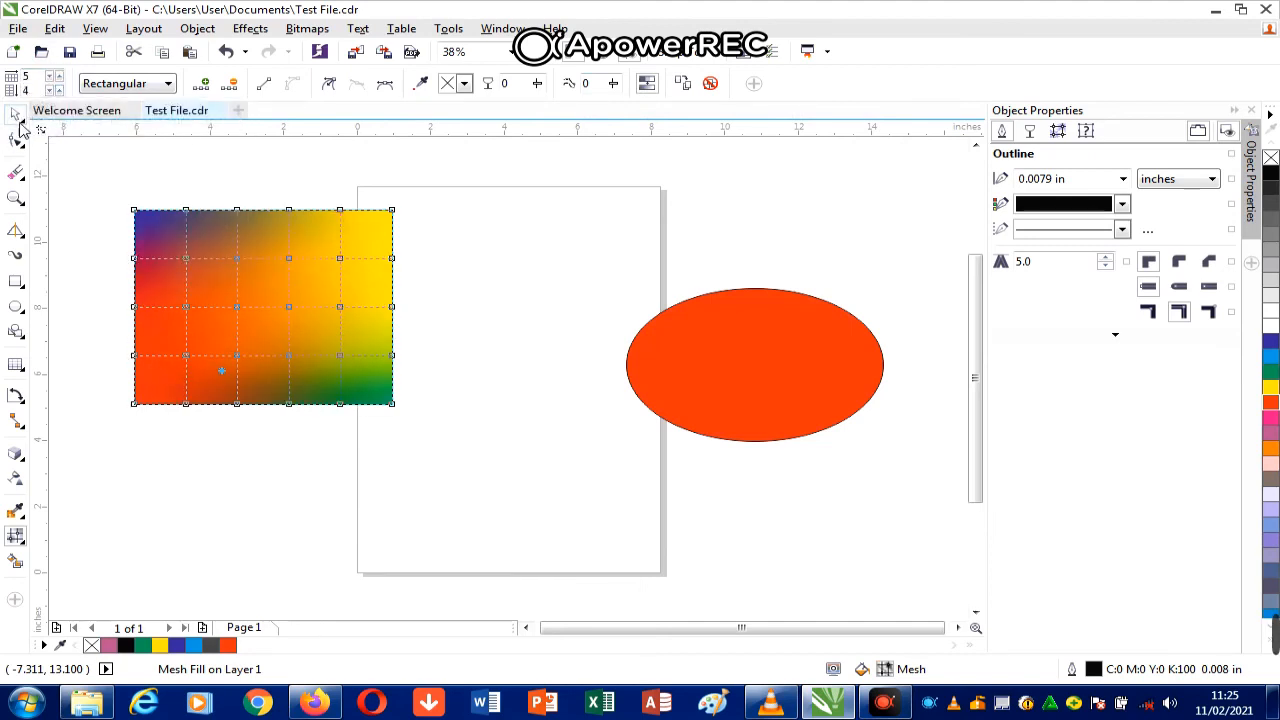
pyautogui.click(16, 114)
pyautogui.click(185, 234)
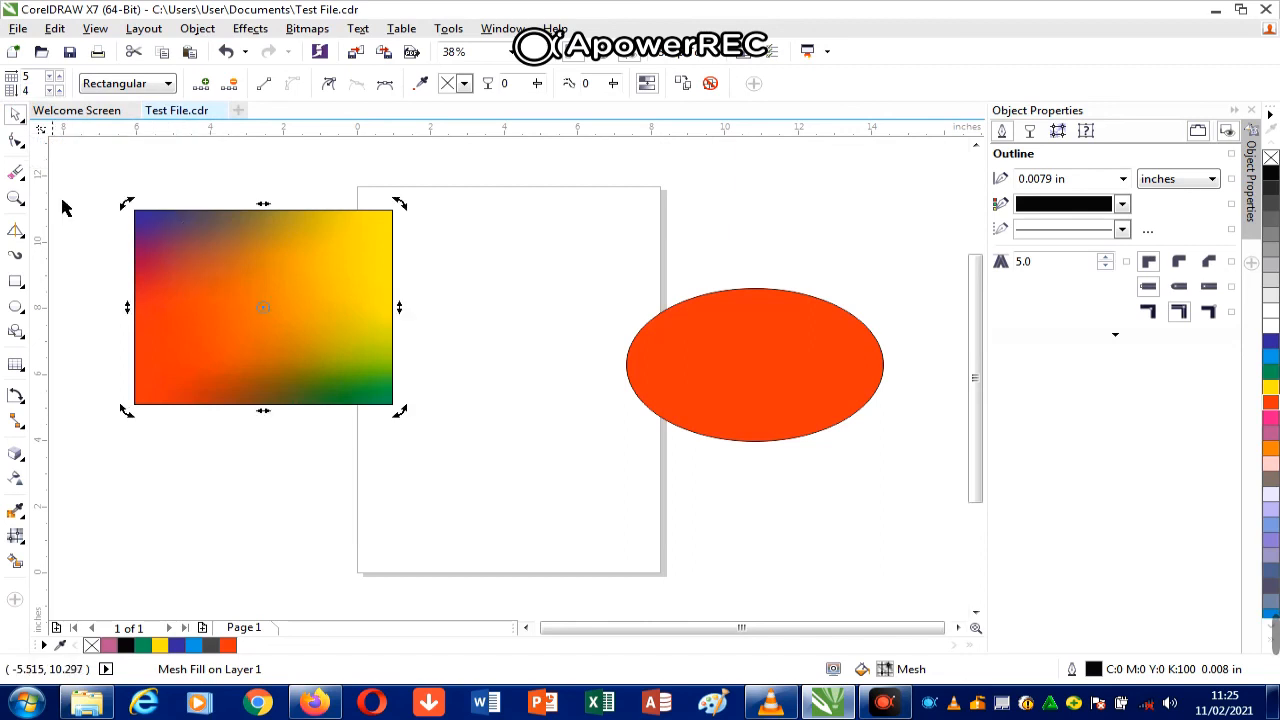
# Step: With the Mesh Fill tool, colour the first four patches of the rectangle's top row black, white, blue and green, from left to right
pyautogui.click(16, 536)
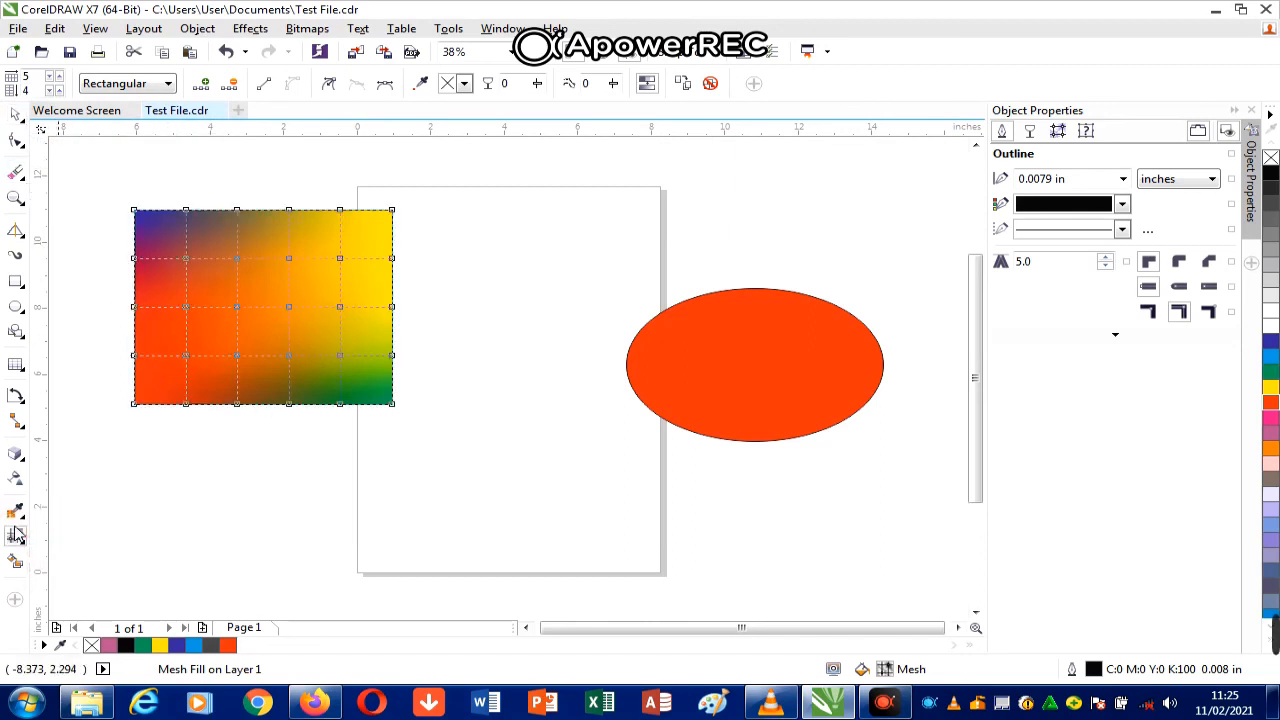
pyautogui.click(170, 237)
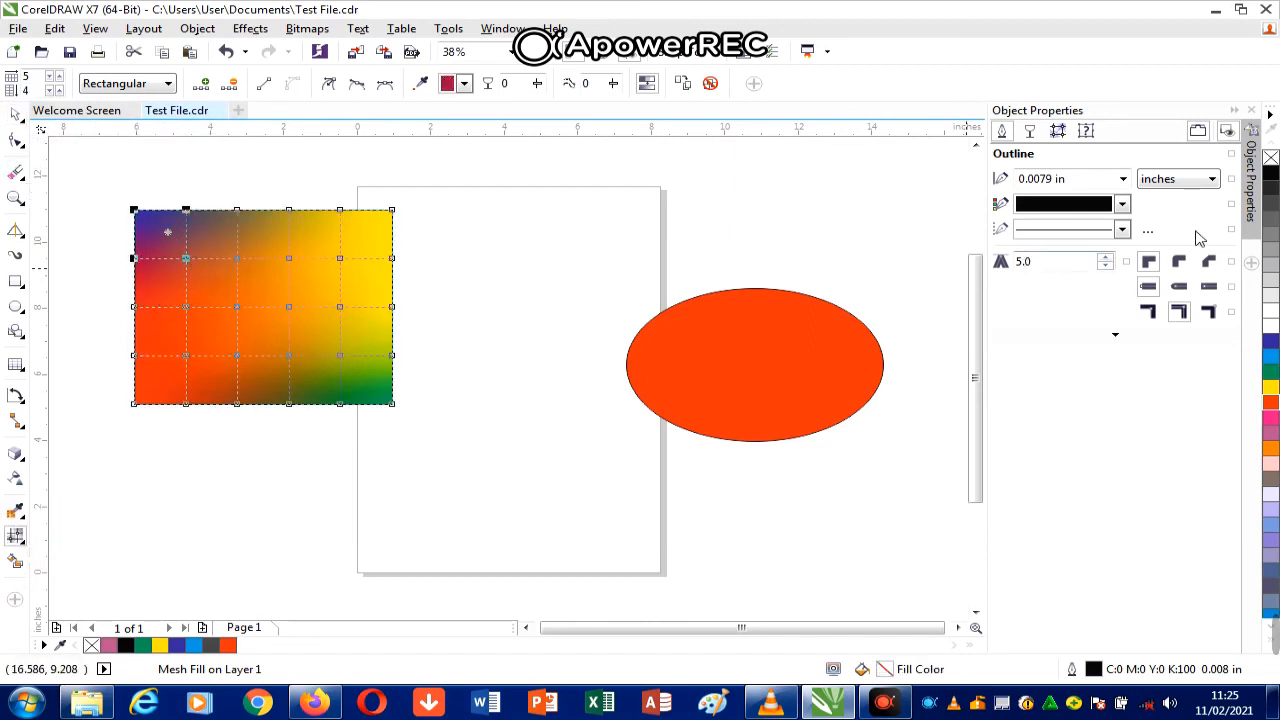
pyautogui.click(1270, 173)
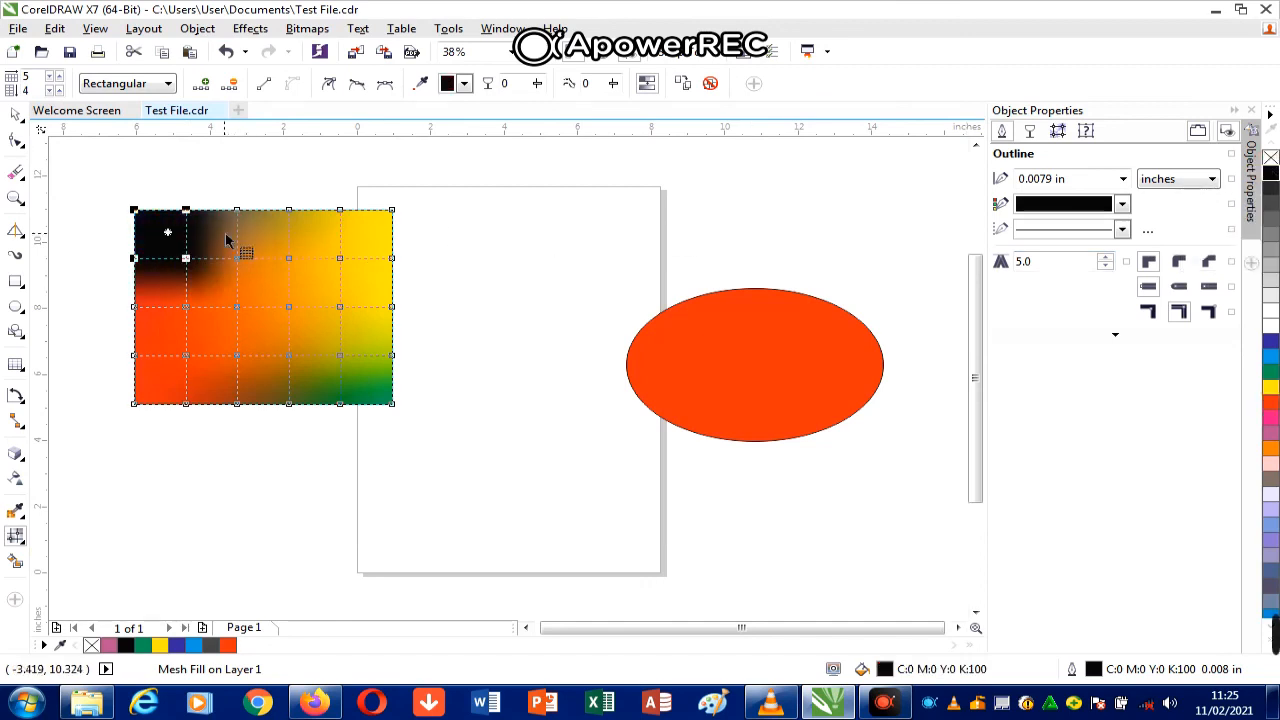
pyautogui.click(1271, 312)
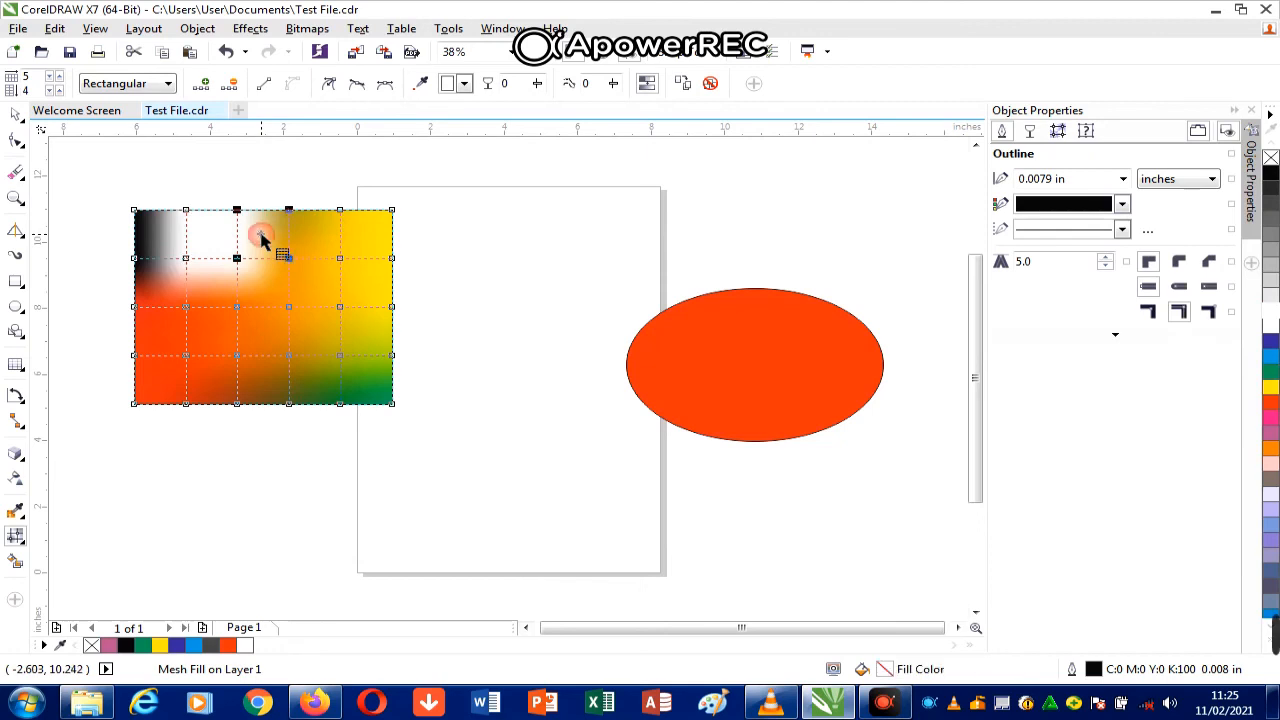
pyautogui.click(260, 234)
pyautogui.click(1271, 341)
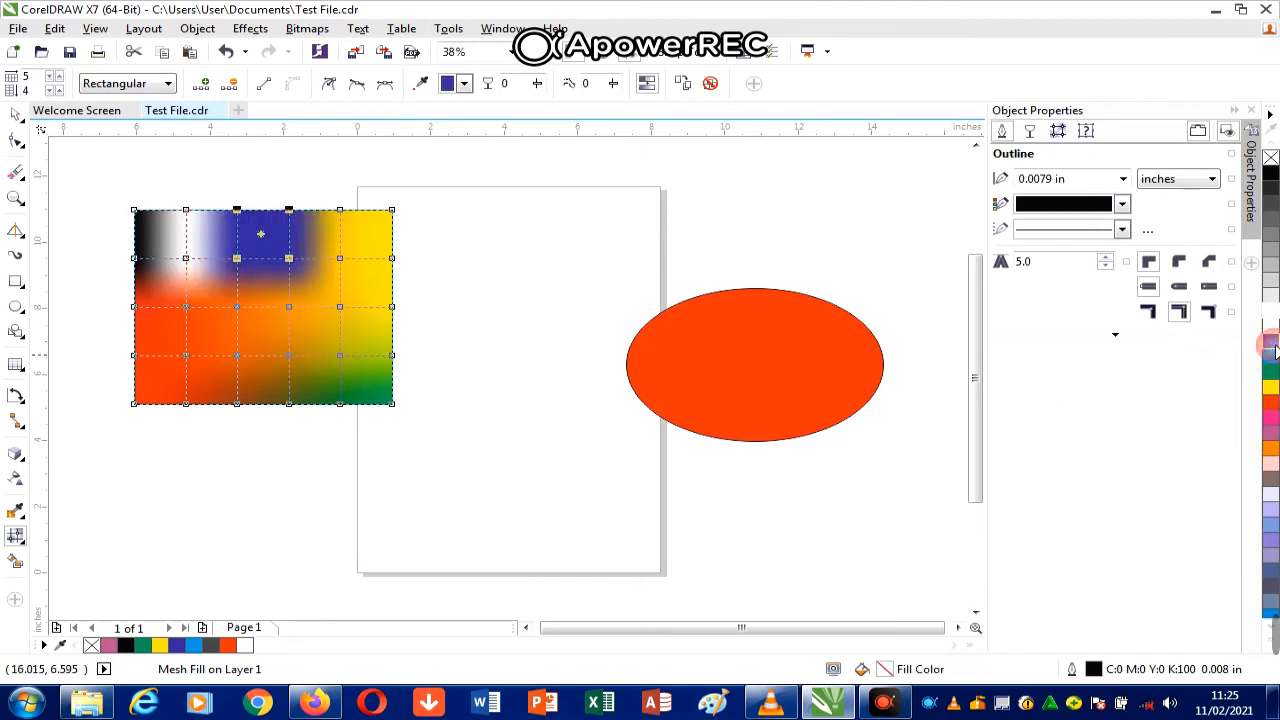
pyautogui.click(302, 242)
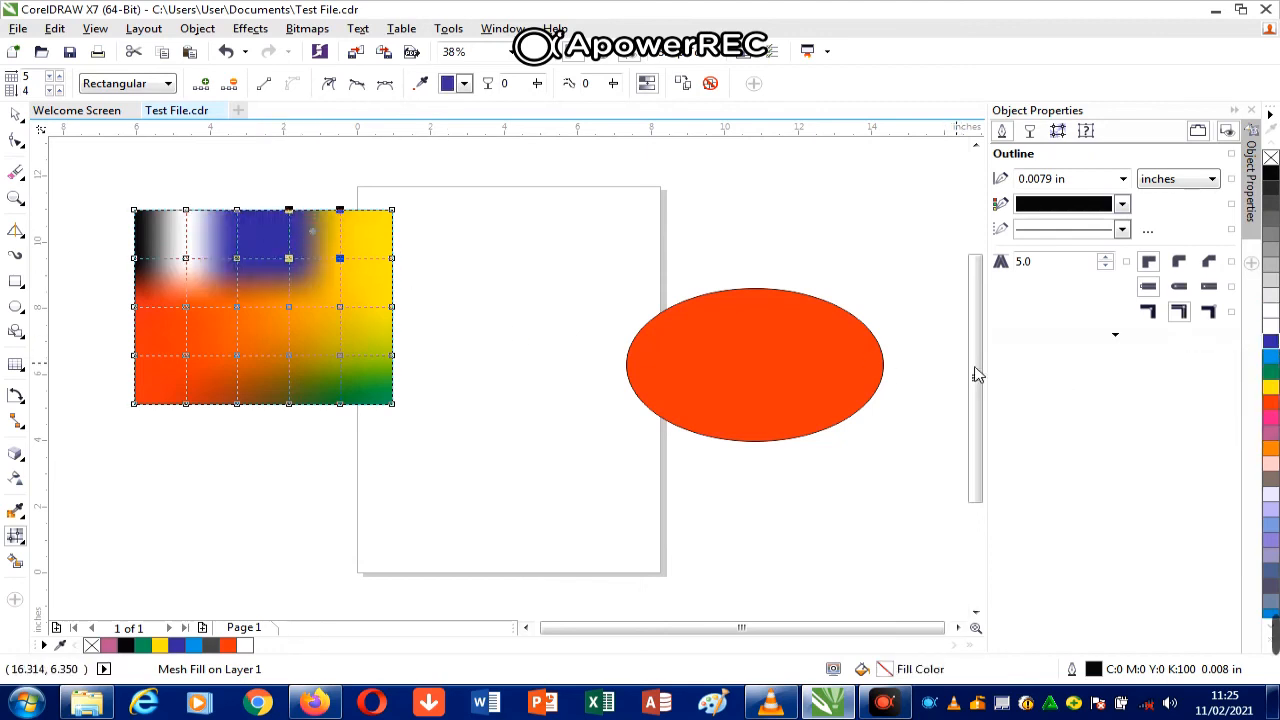
pyautogui.click(1271, 372)
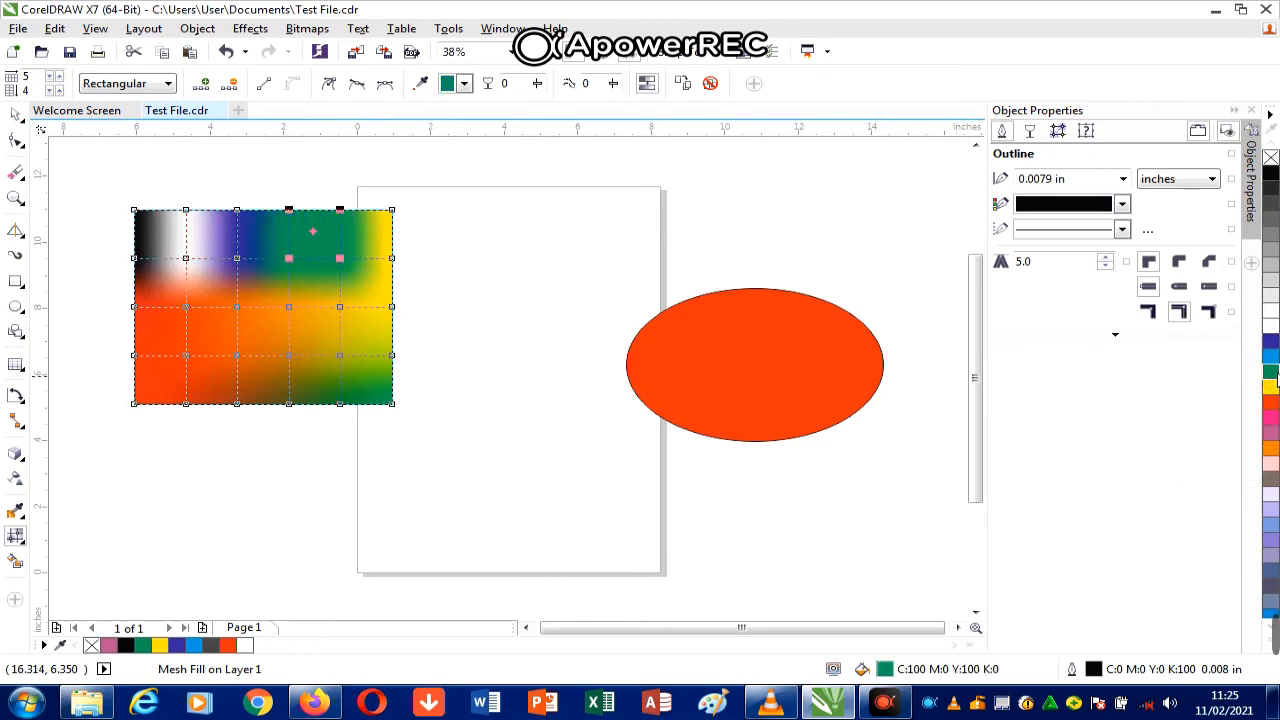
# Step: Colour the first three patches of the mesh's second row red, bright pink and mauve, from left to right
pyautogui.click(155, 293)
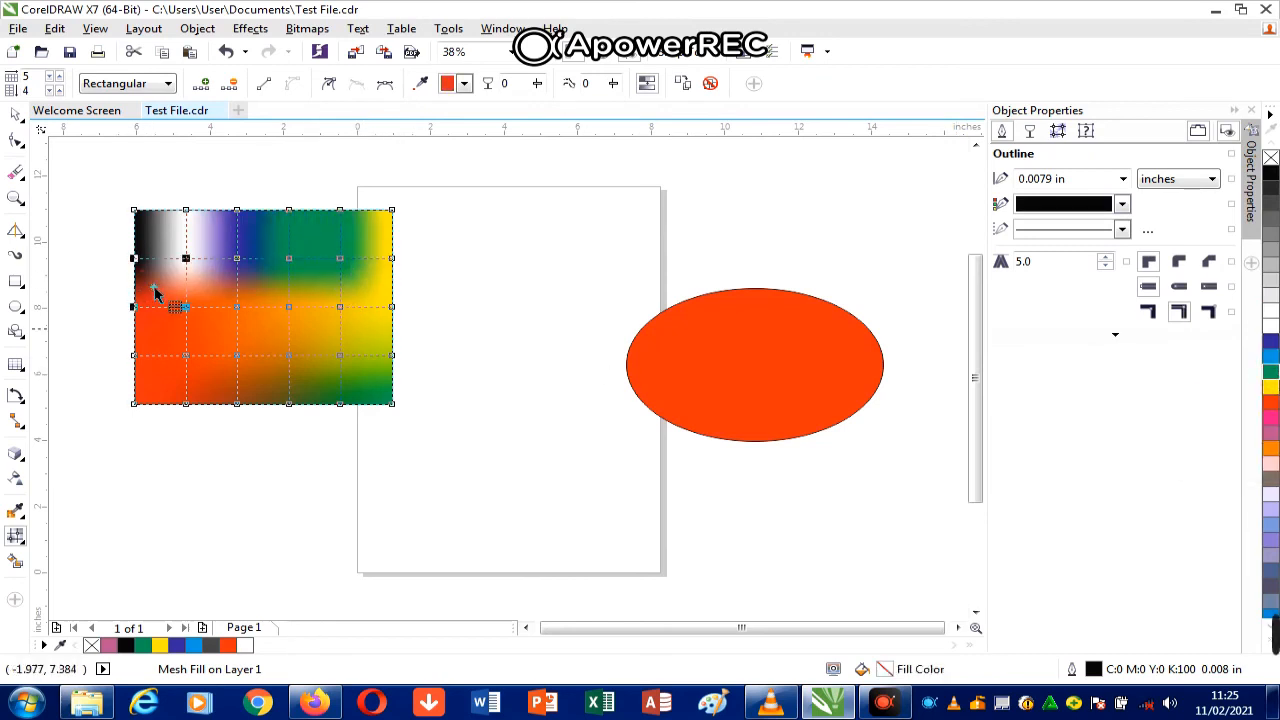
pyautogui.click(1271, 428)
pyautogui.click(218, 278)
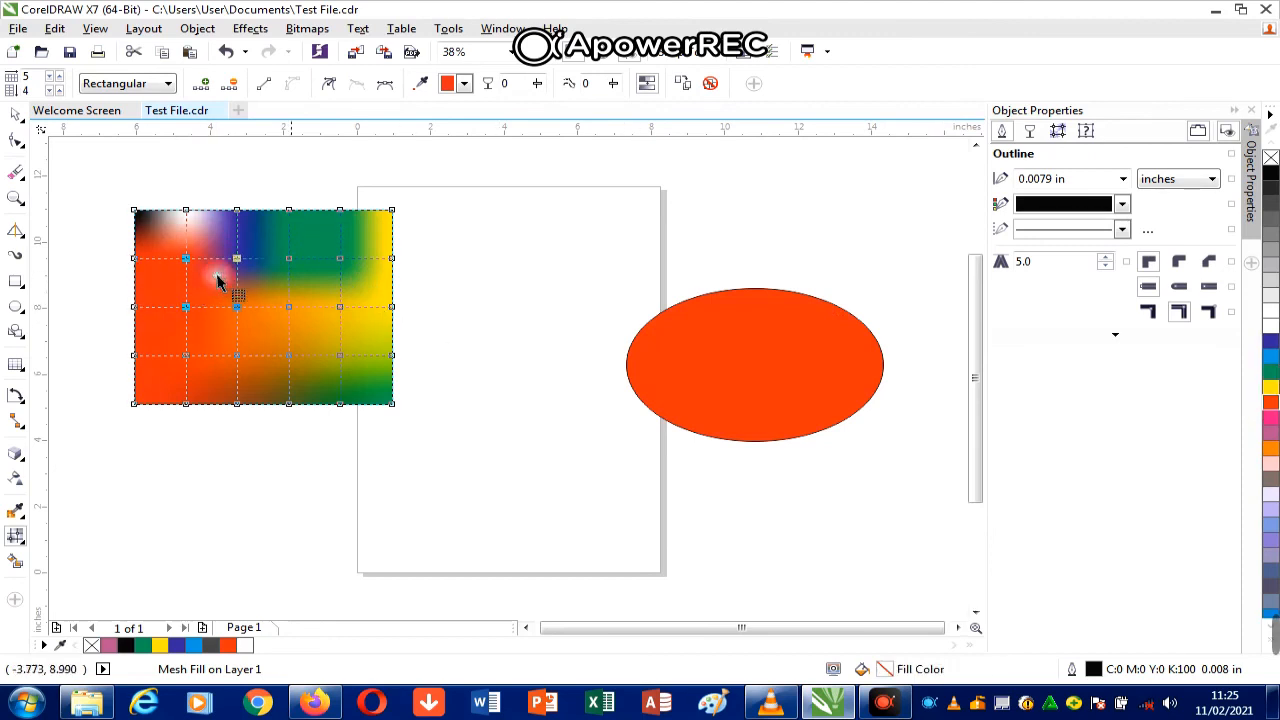
pyautogui.click(1273, 424)
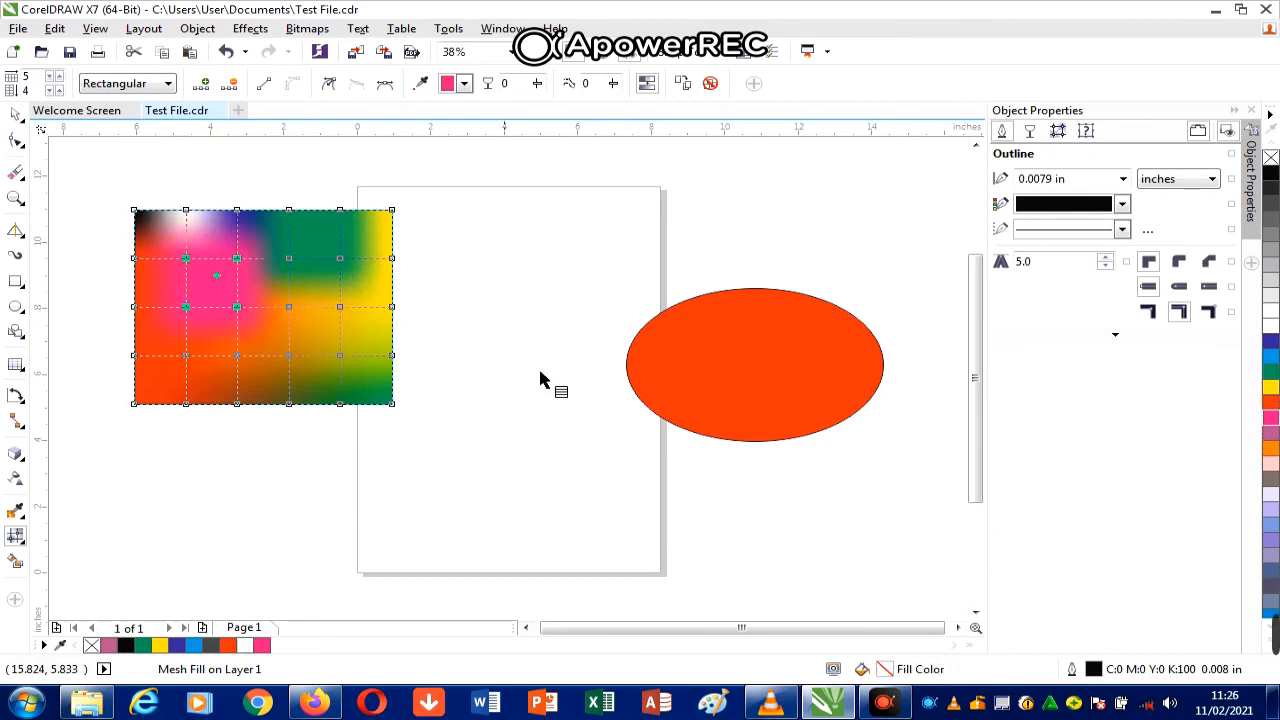
pyautogui.click(275, 288)
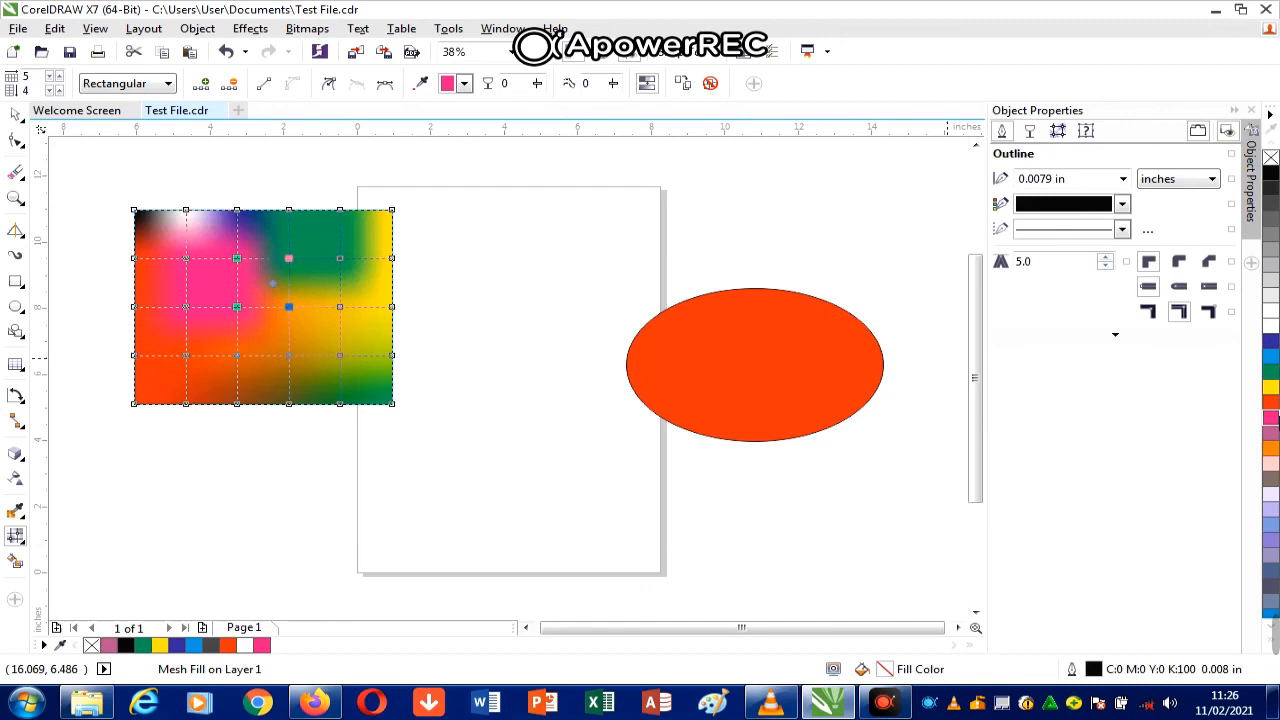
pyautogui.click(1271, 433)
# Step: Colour the second row's fourth patch pale pink (C0 M40 Y20 K0) and fifth patch orange (C0 M60 Y100 K0), and deselect the rectangle
pyautogui.click(315, 284)
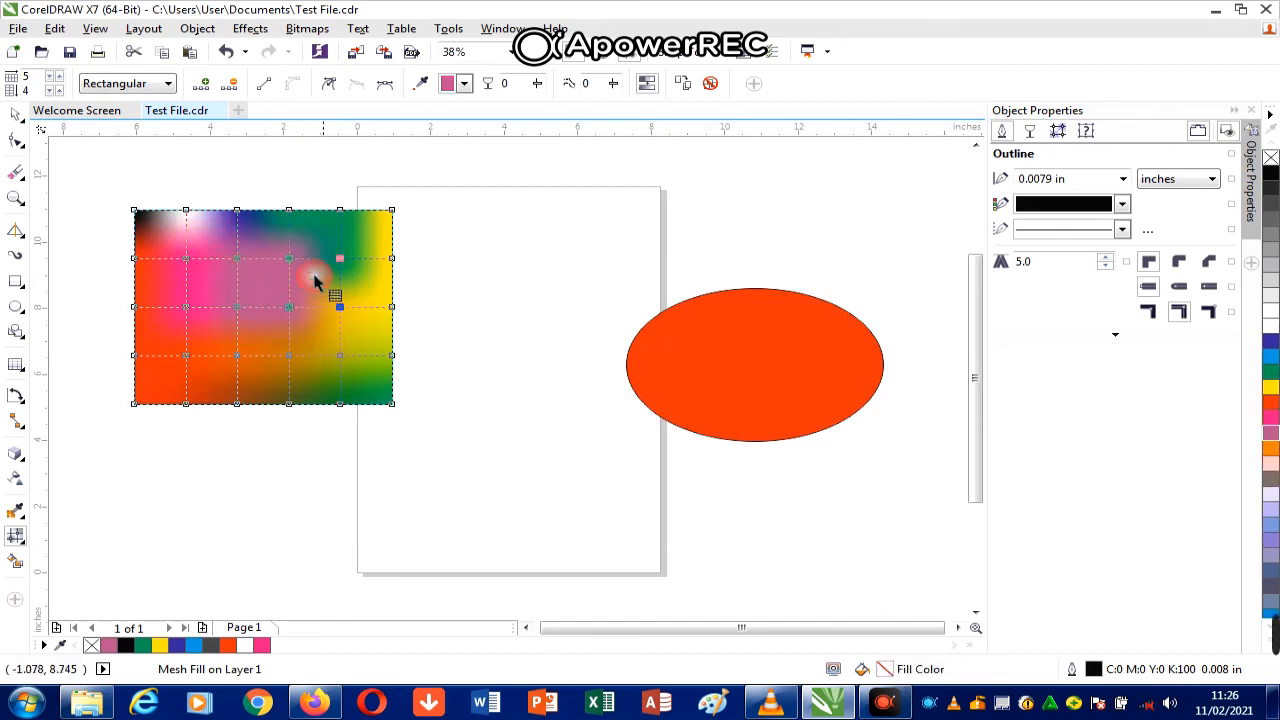
pyautogui.click(1268, 465)
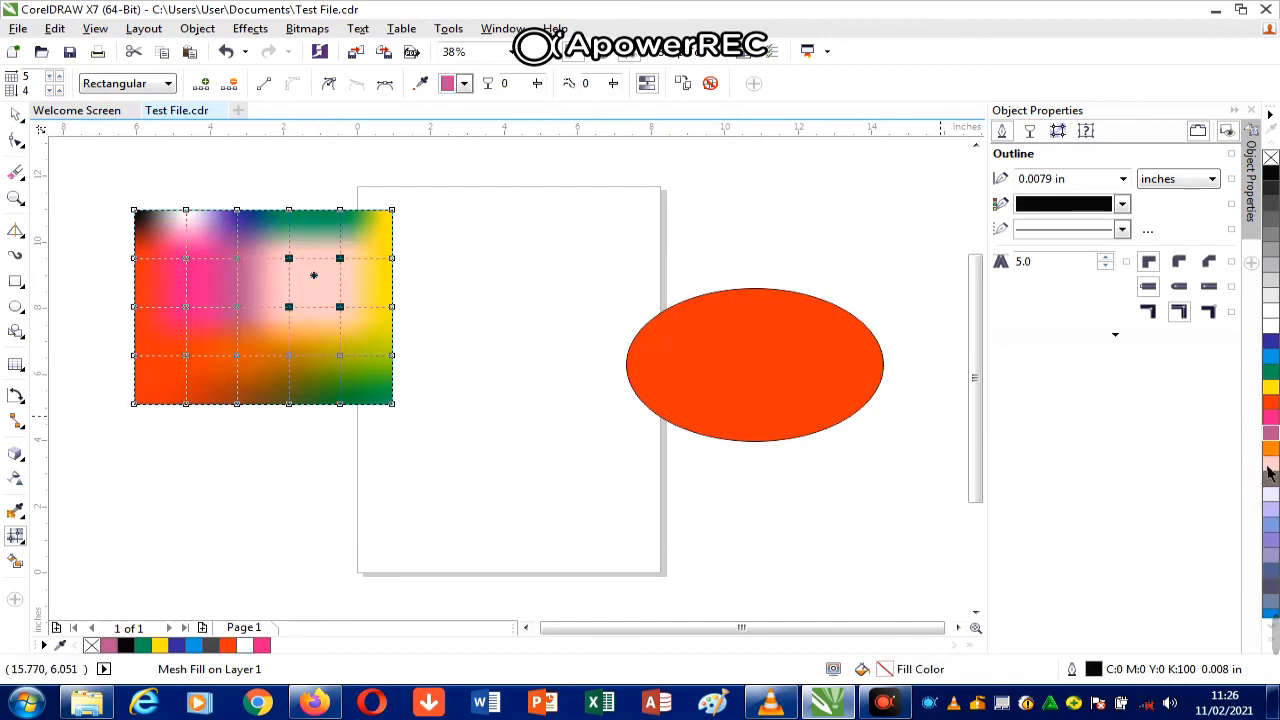
pyautogui.click(368, 284)
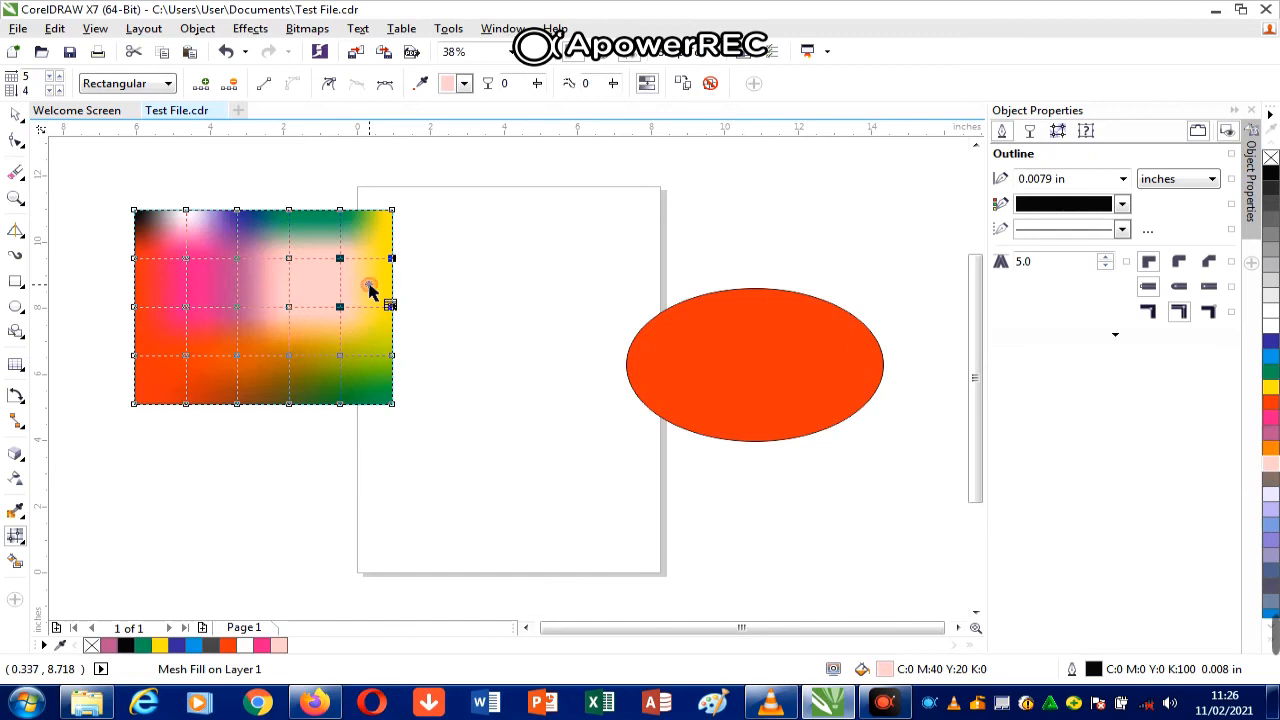
pyautogui.click(1271, 450)
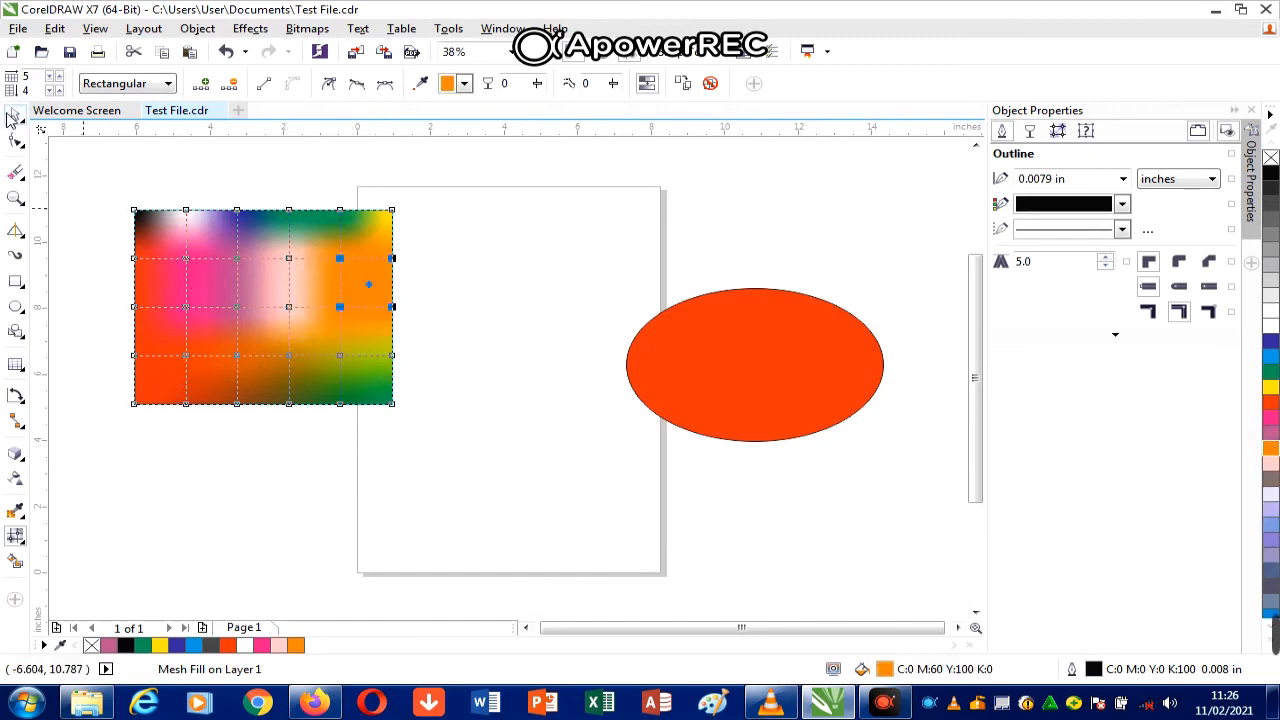
pyautogui.click(12, 116)
pyautogui.click(522, 232)
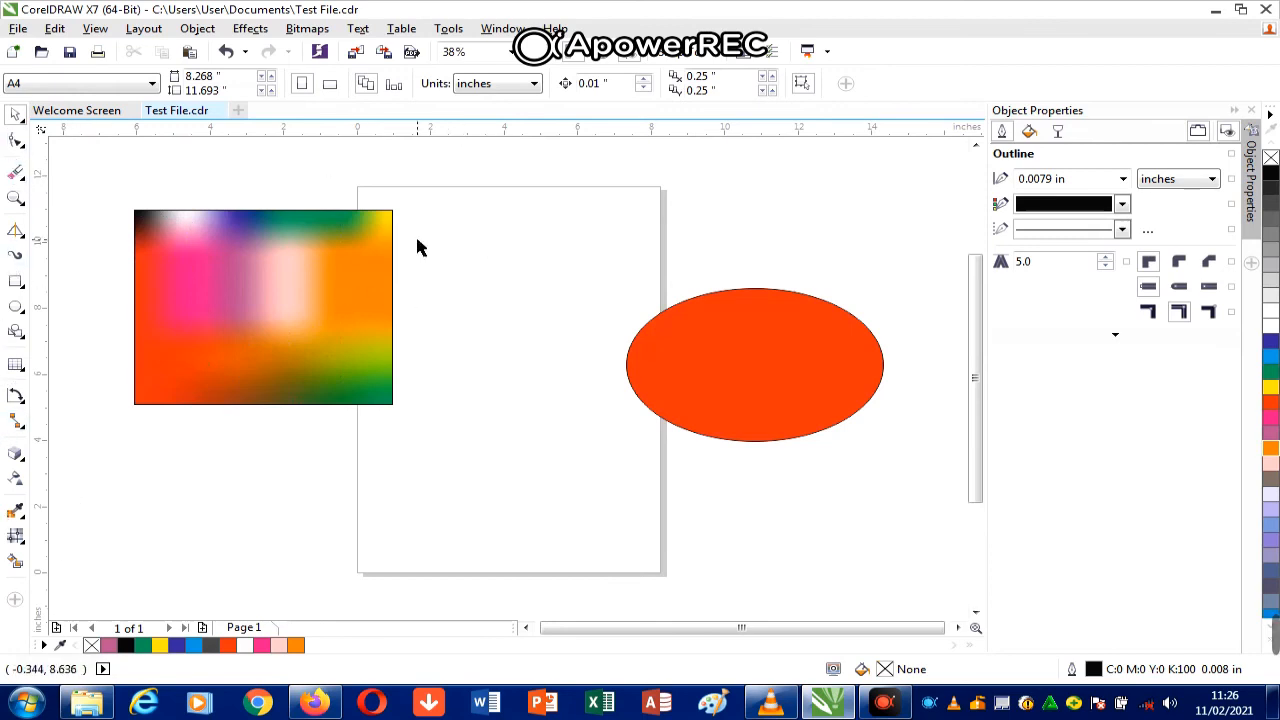
pyautogui.moveTo(1275, 665)
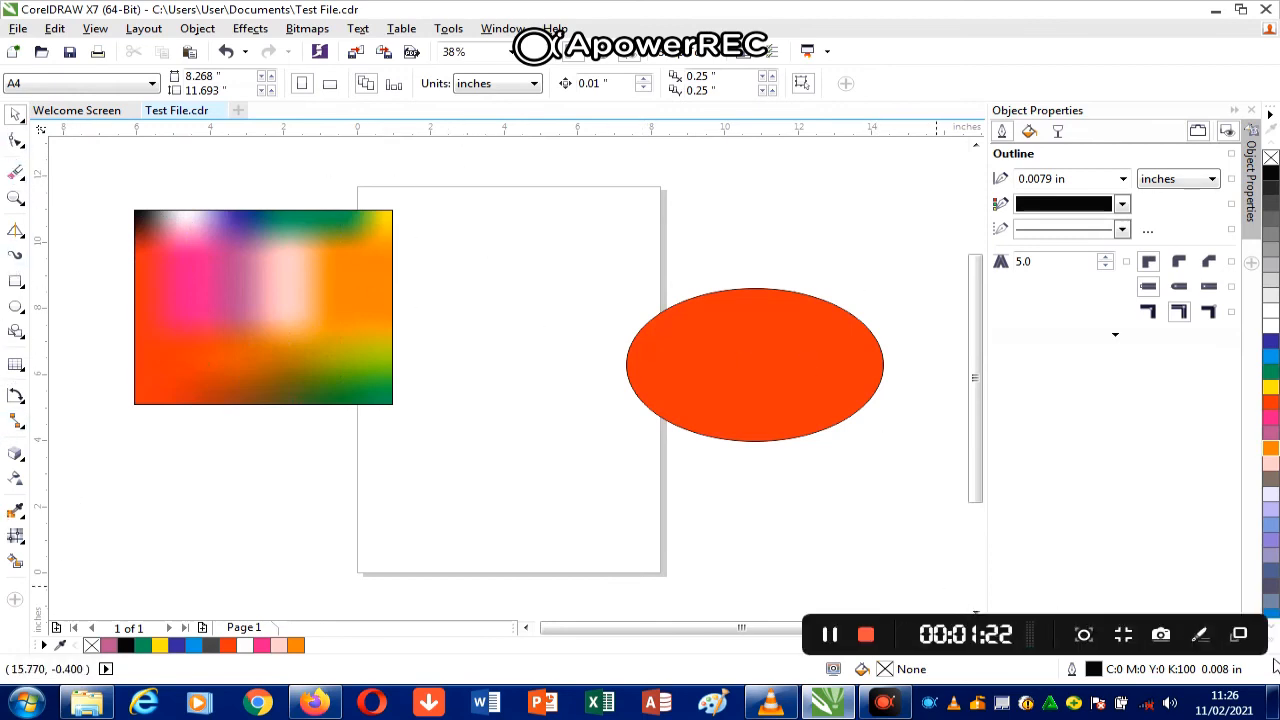
pyautogui.click(866, 635)
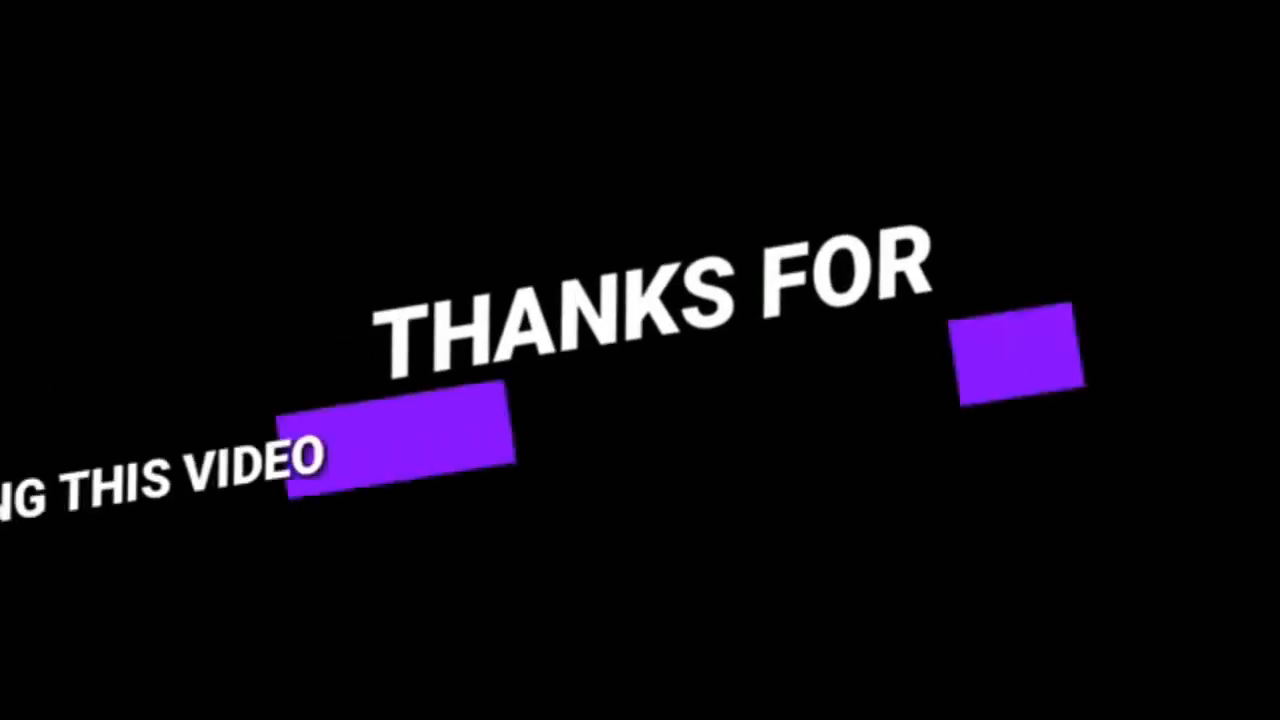